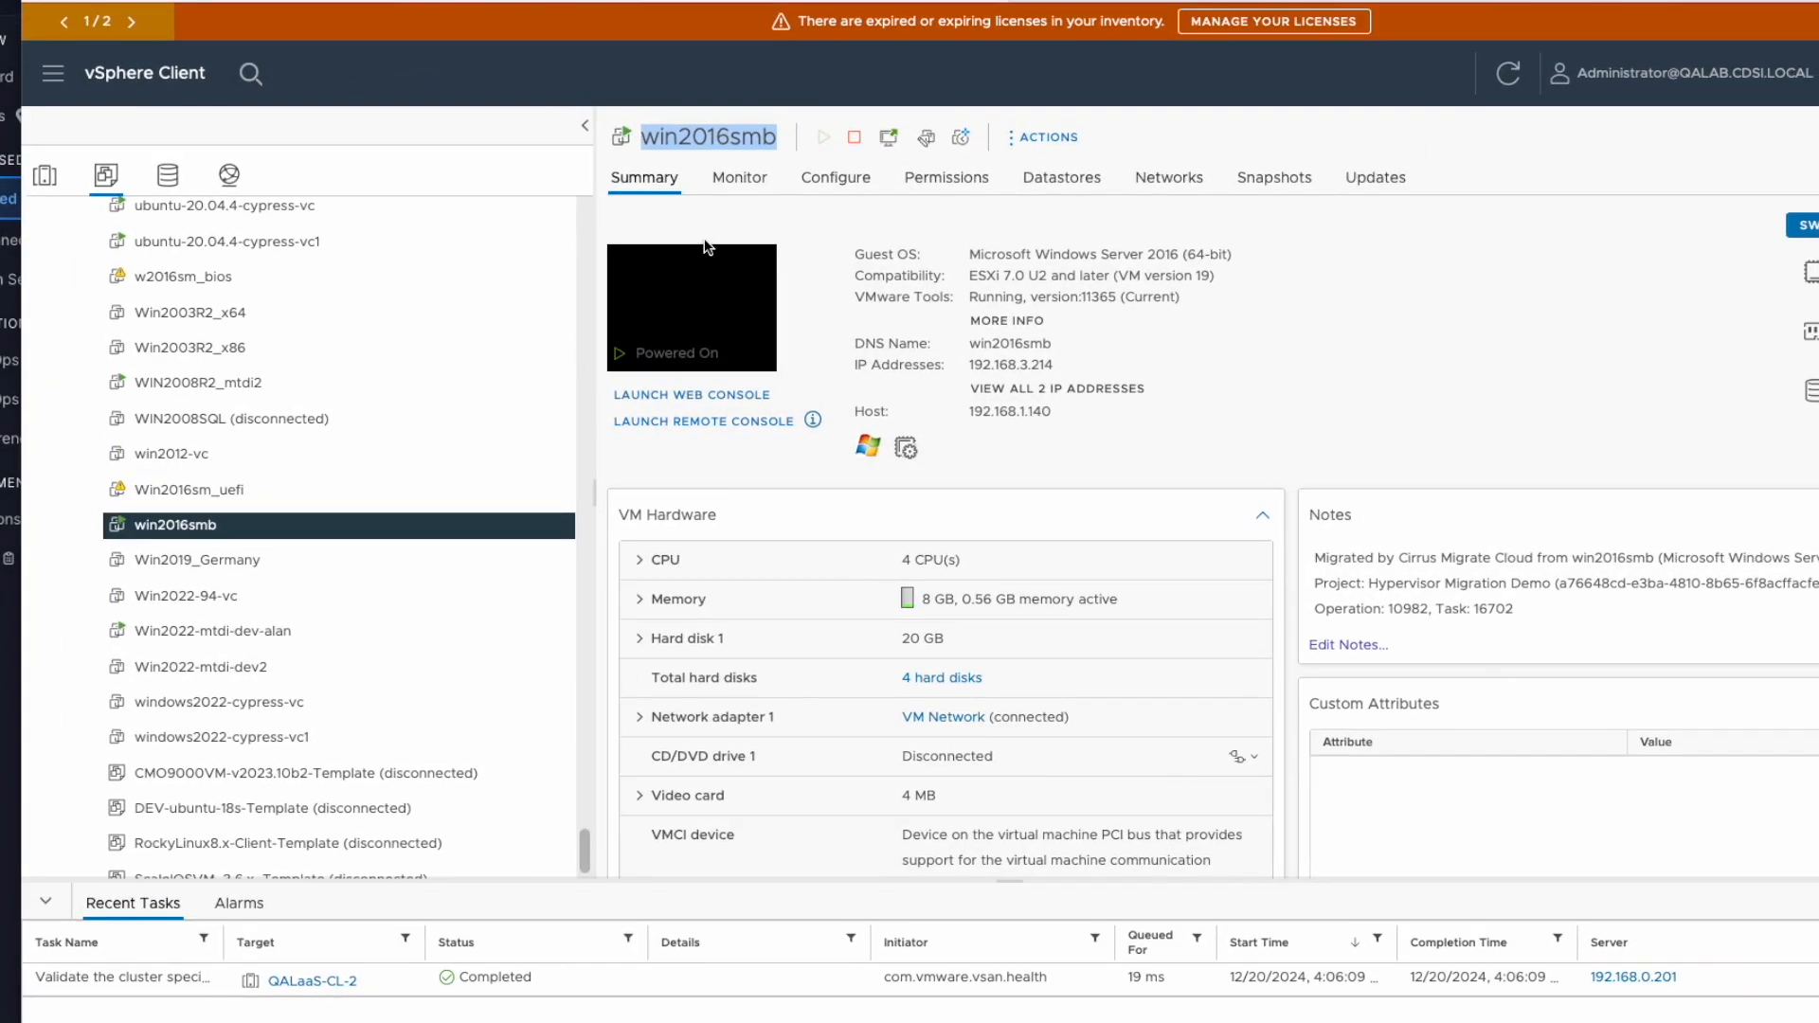
# Highlight the win2016smb virtual machine's name on its summary page to identify the migration source.
pyautogui.click(672, 142)
pyautogui.moveTo(644, 137); pyautogui.dragTo(766, 137)
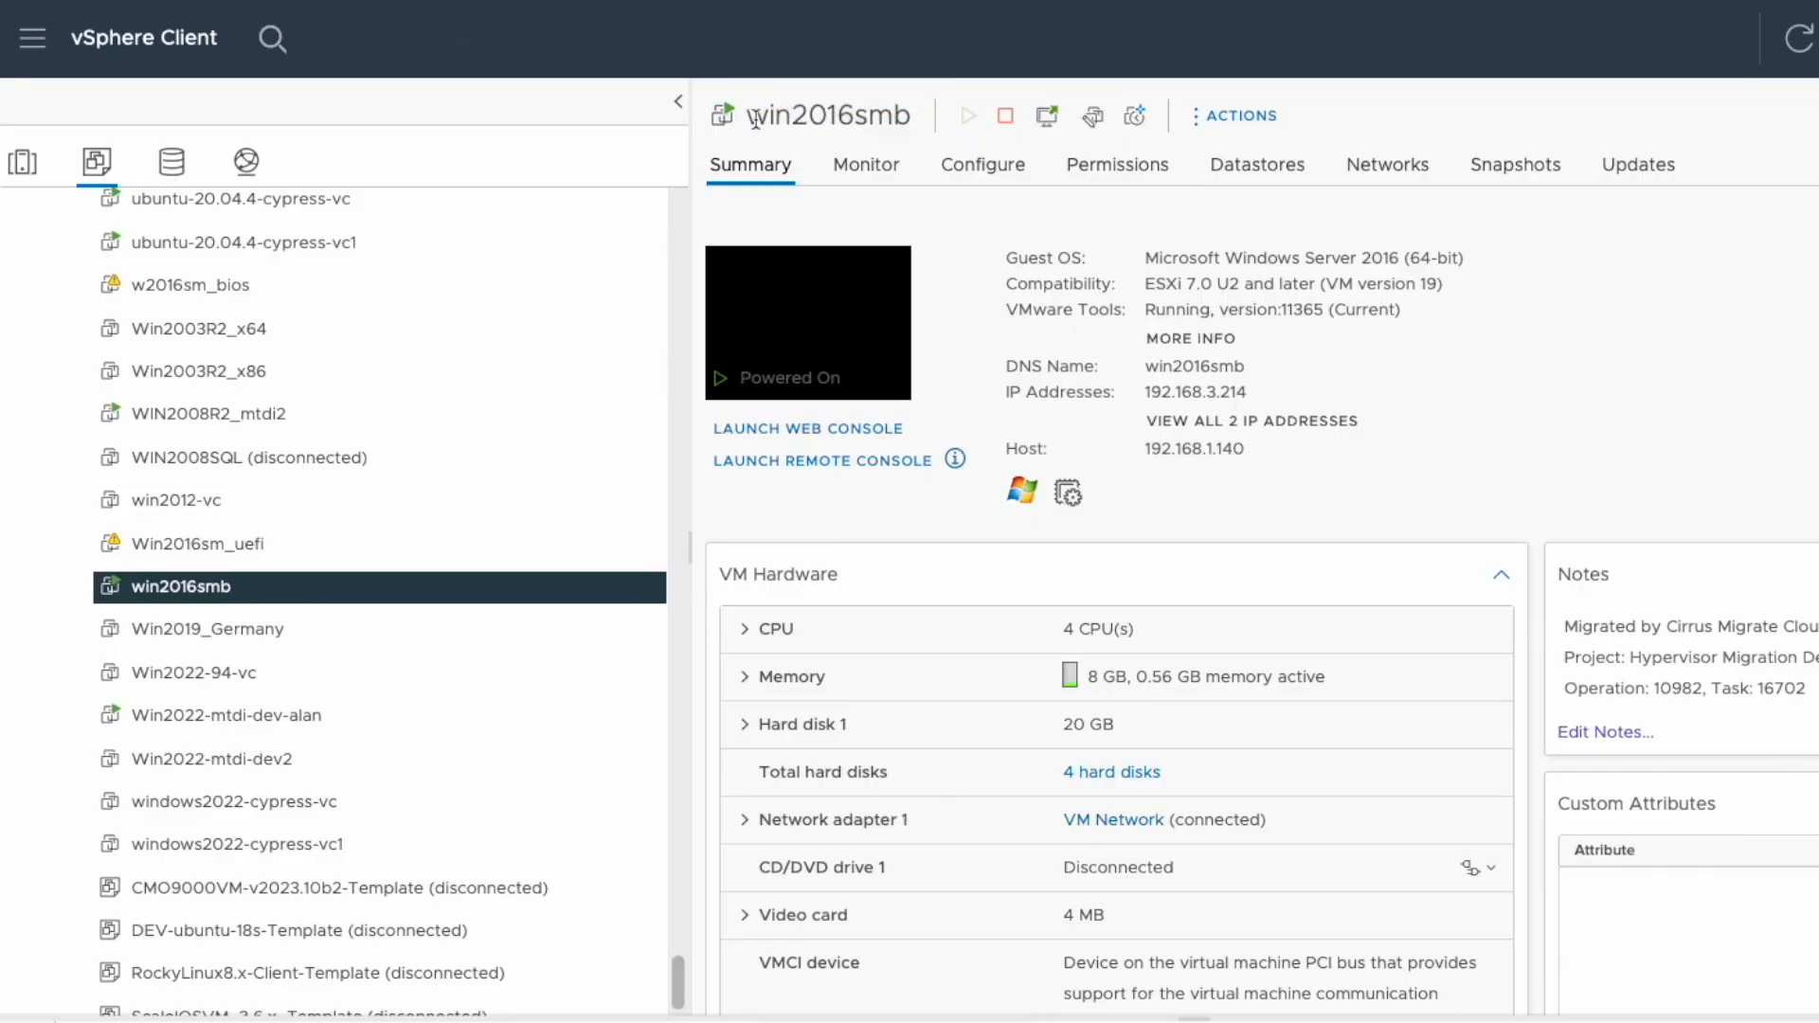
pyautogui.moveTo(748, 120); pyautogui.dragTo(895, 119)
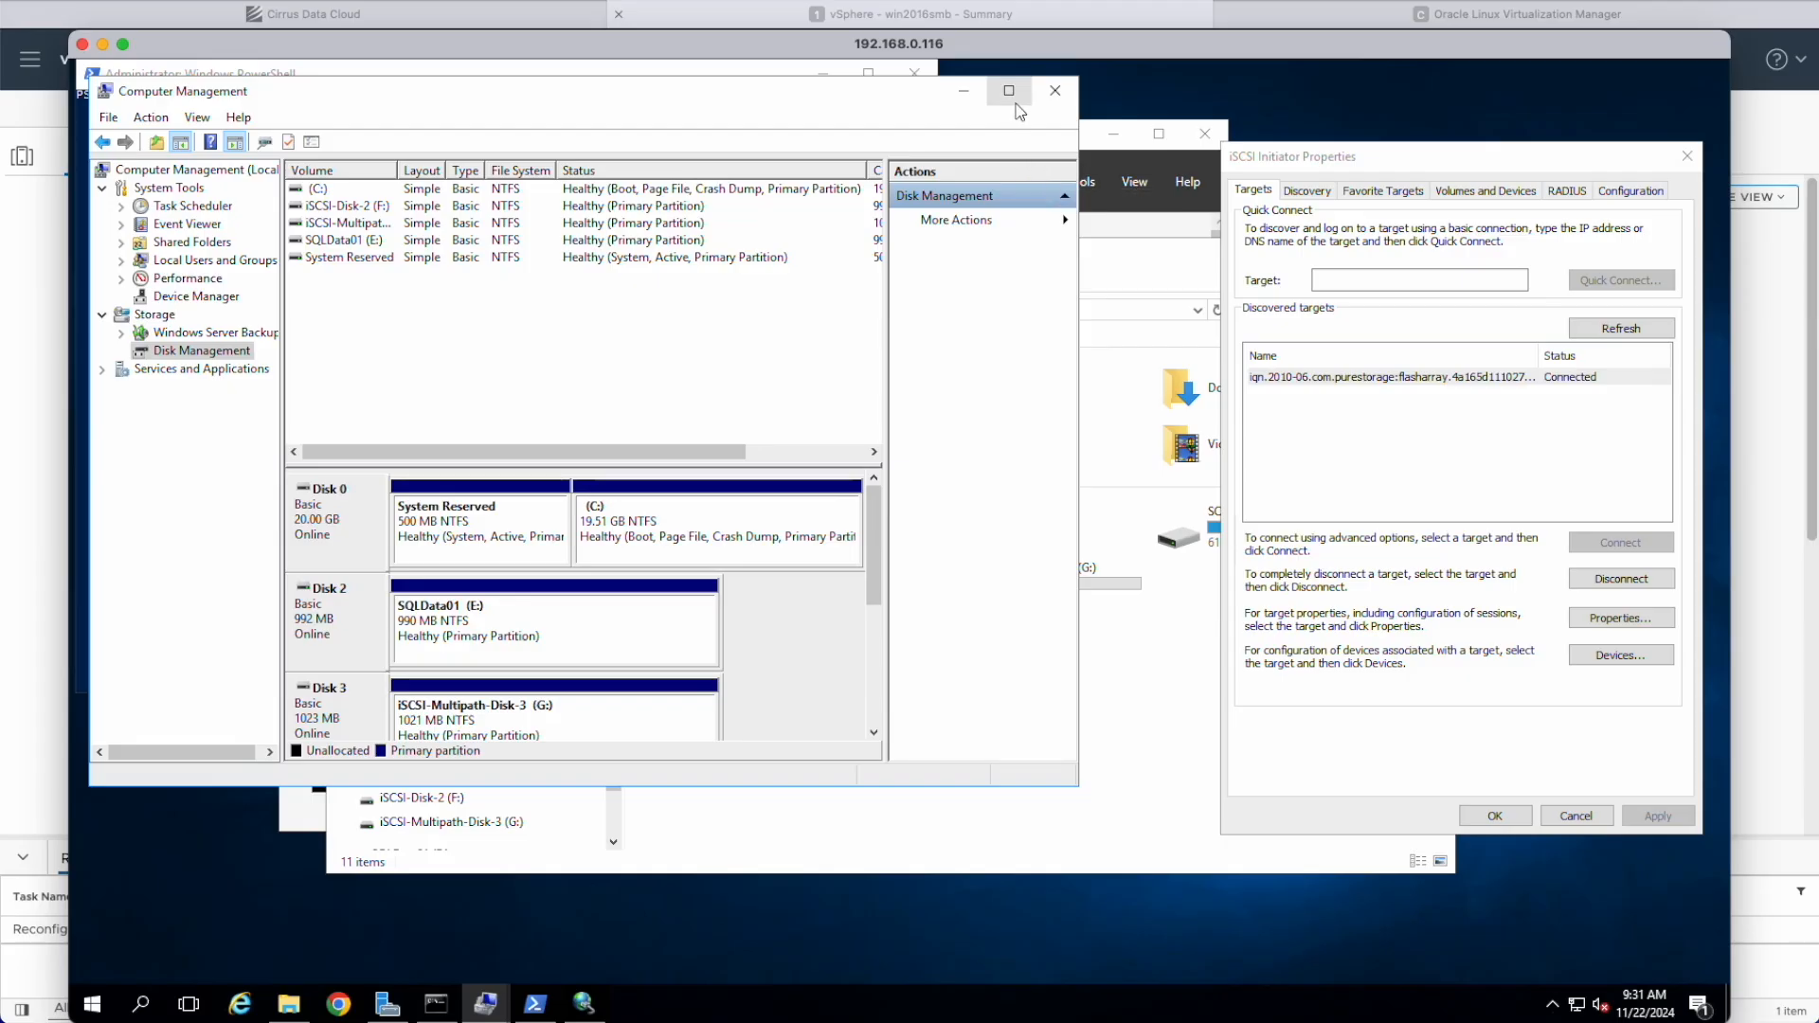
# Maximize Computer Management, examine the C: volume on Disk 0, and inspect the device properties of Disk 3.
pyautogui.click(1010, 92)
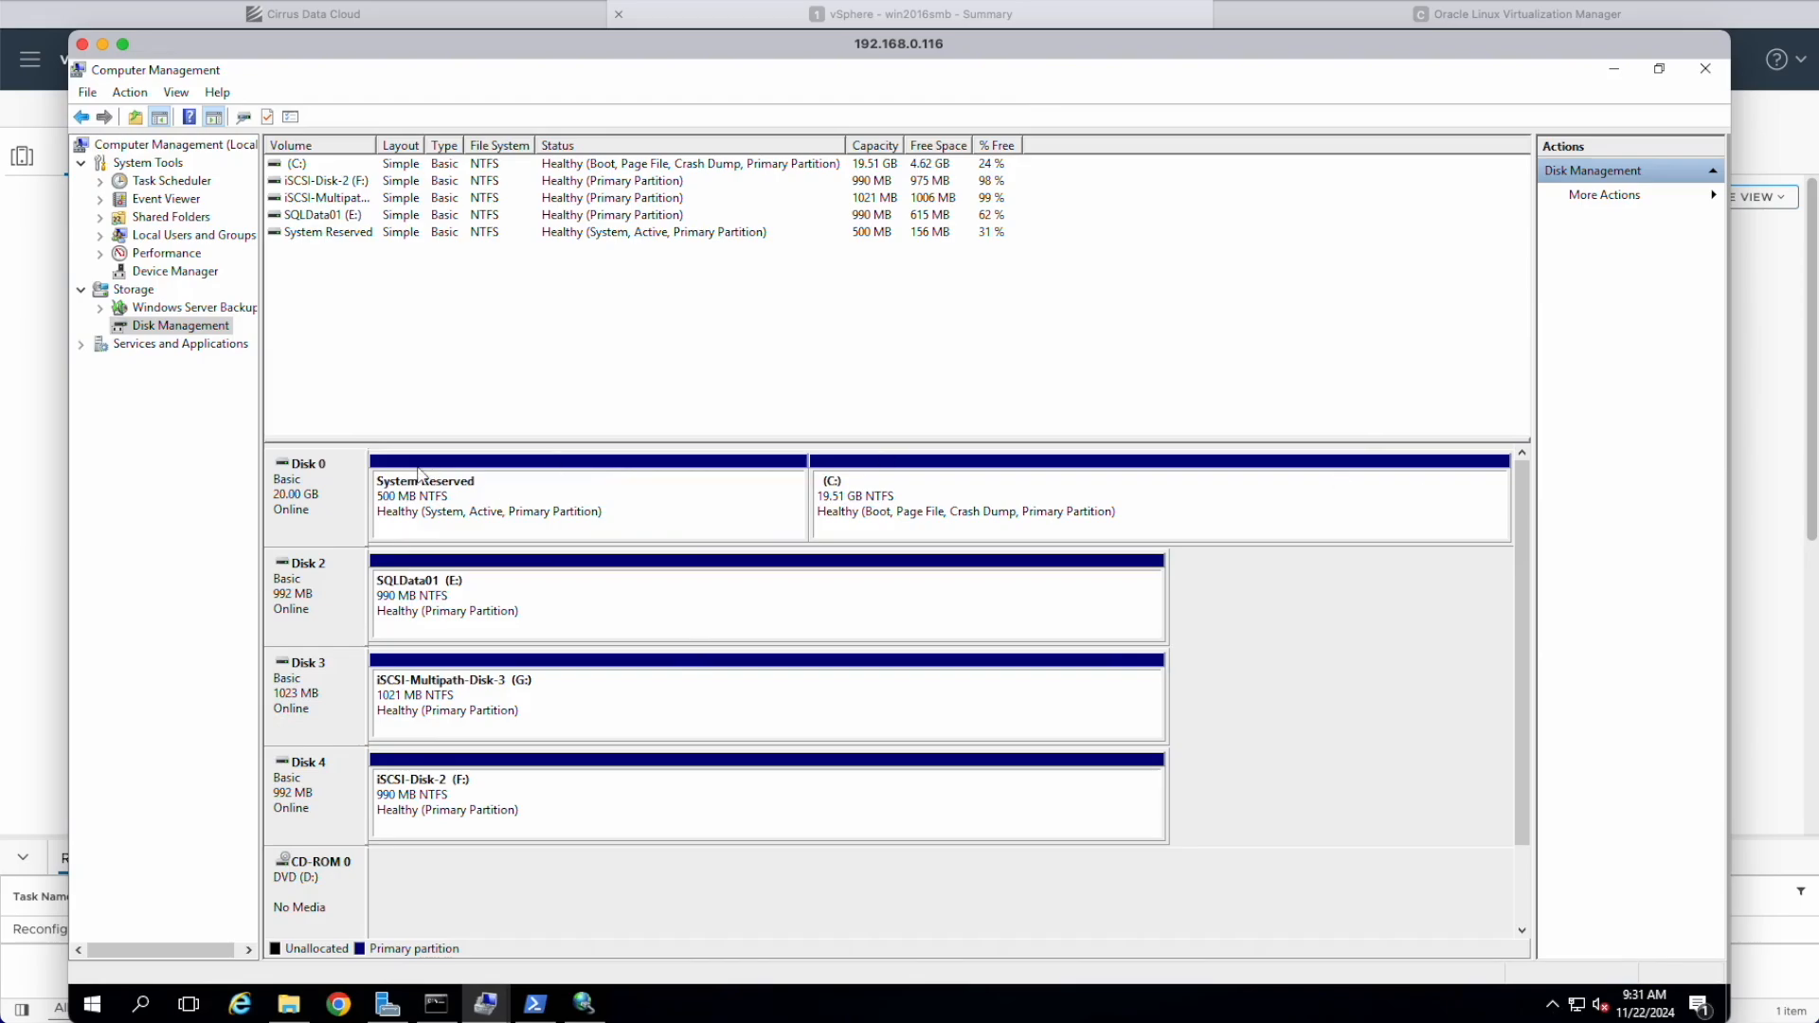
pyautogui.click(321, 504)
pyautogui.click(896, 516)
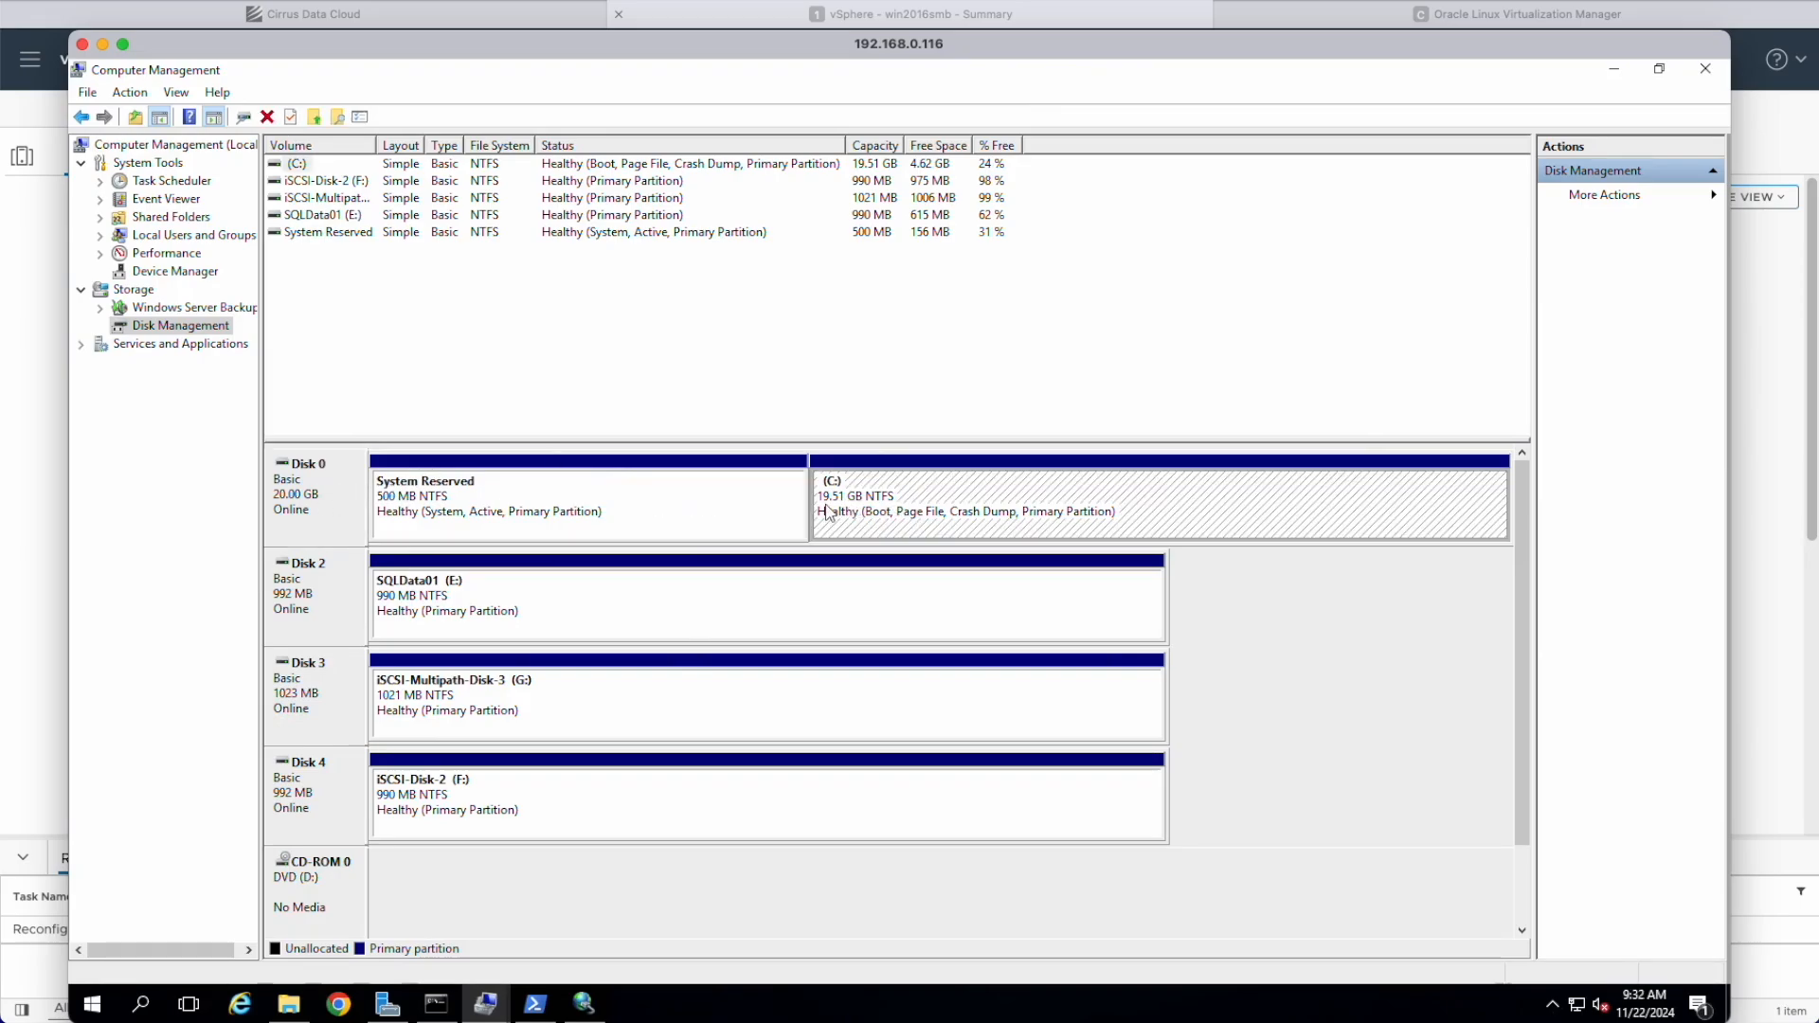
pyautogui.rightClick(322, 703)
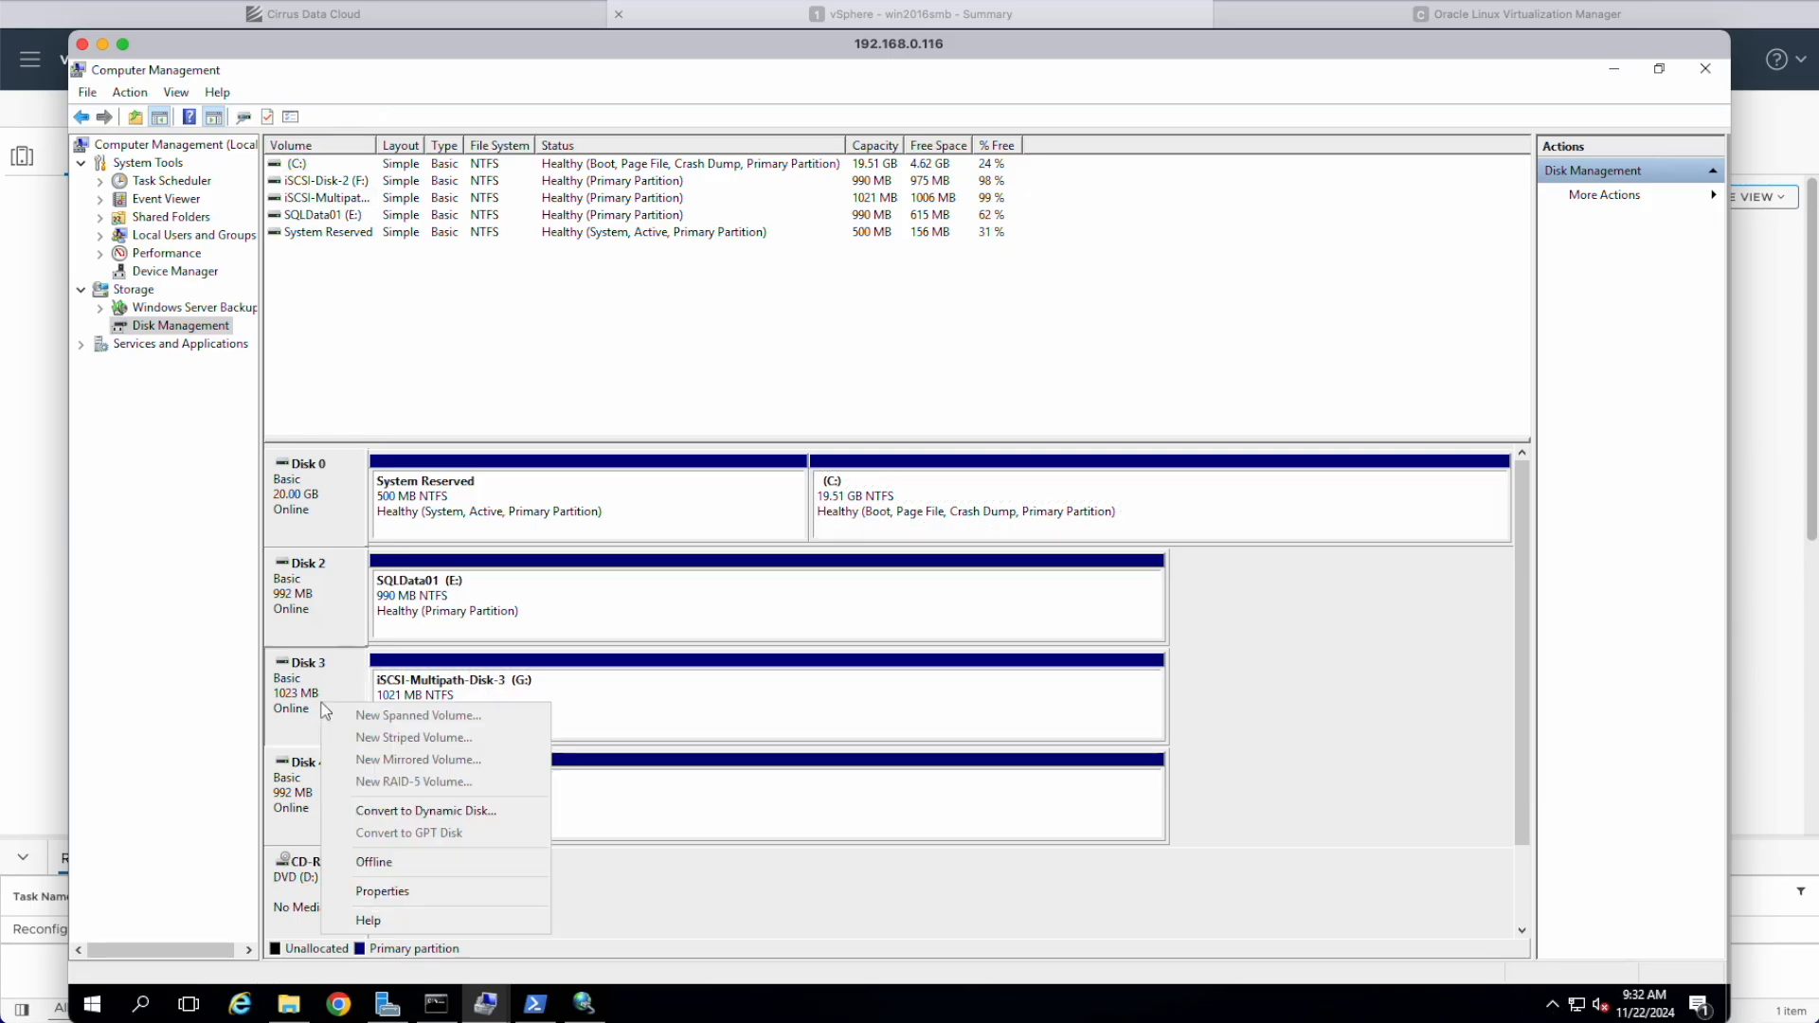
pyautogui.click(400, 889)
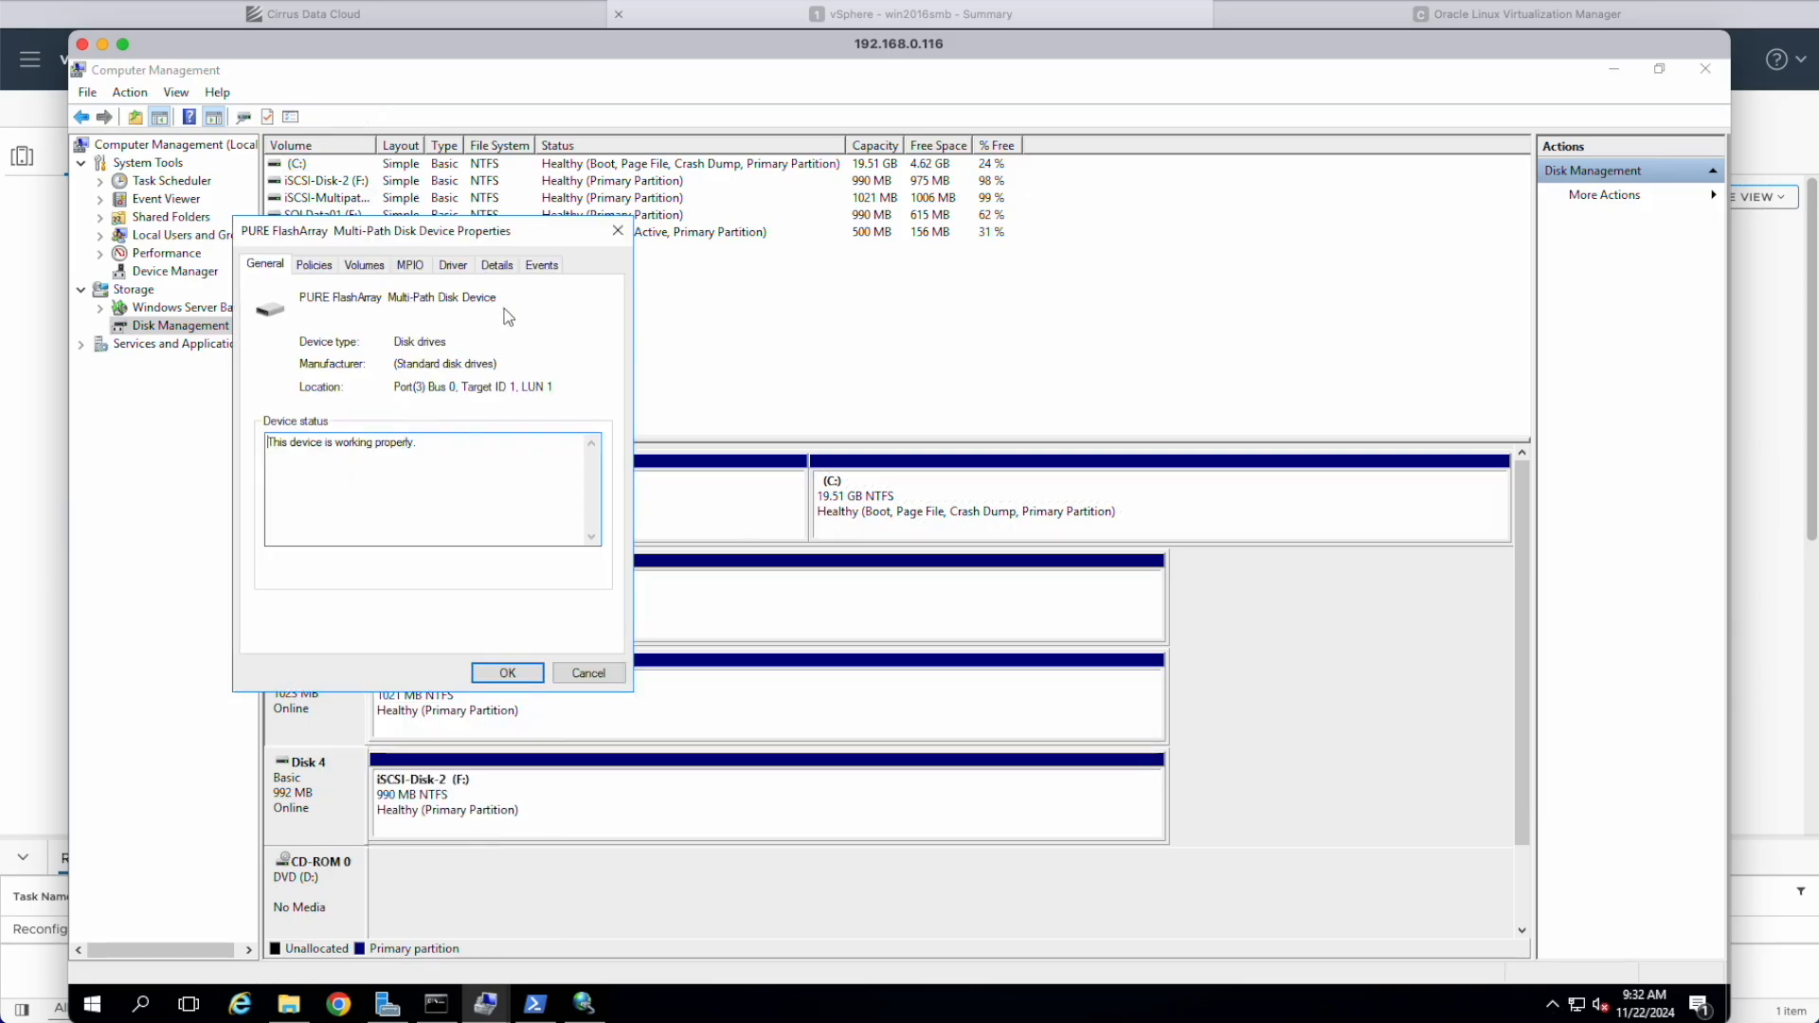
pyautogui.click(584, 1004)
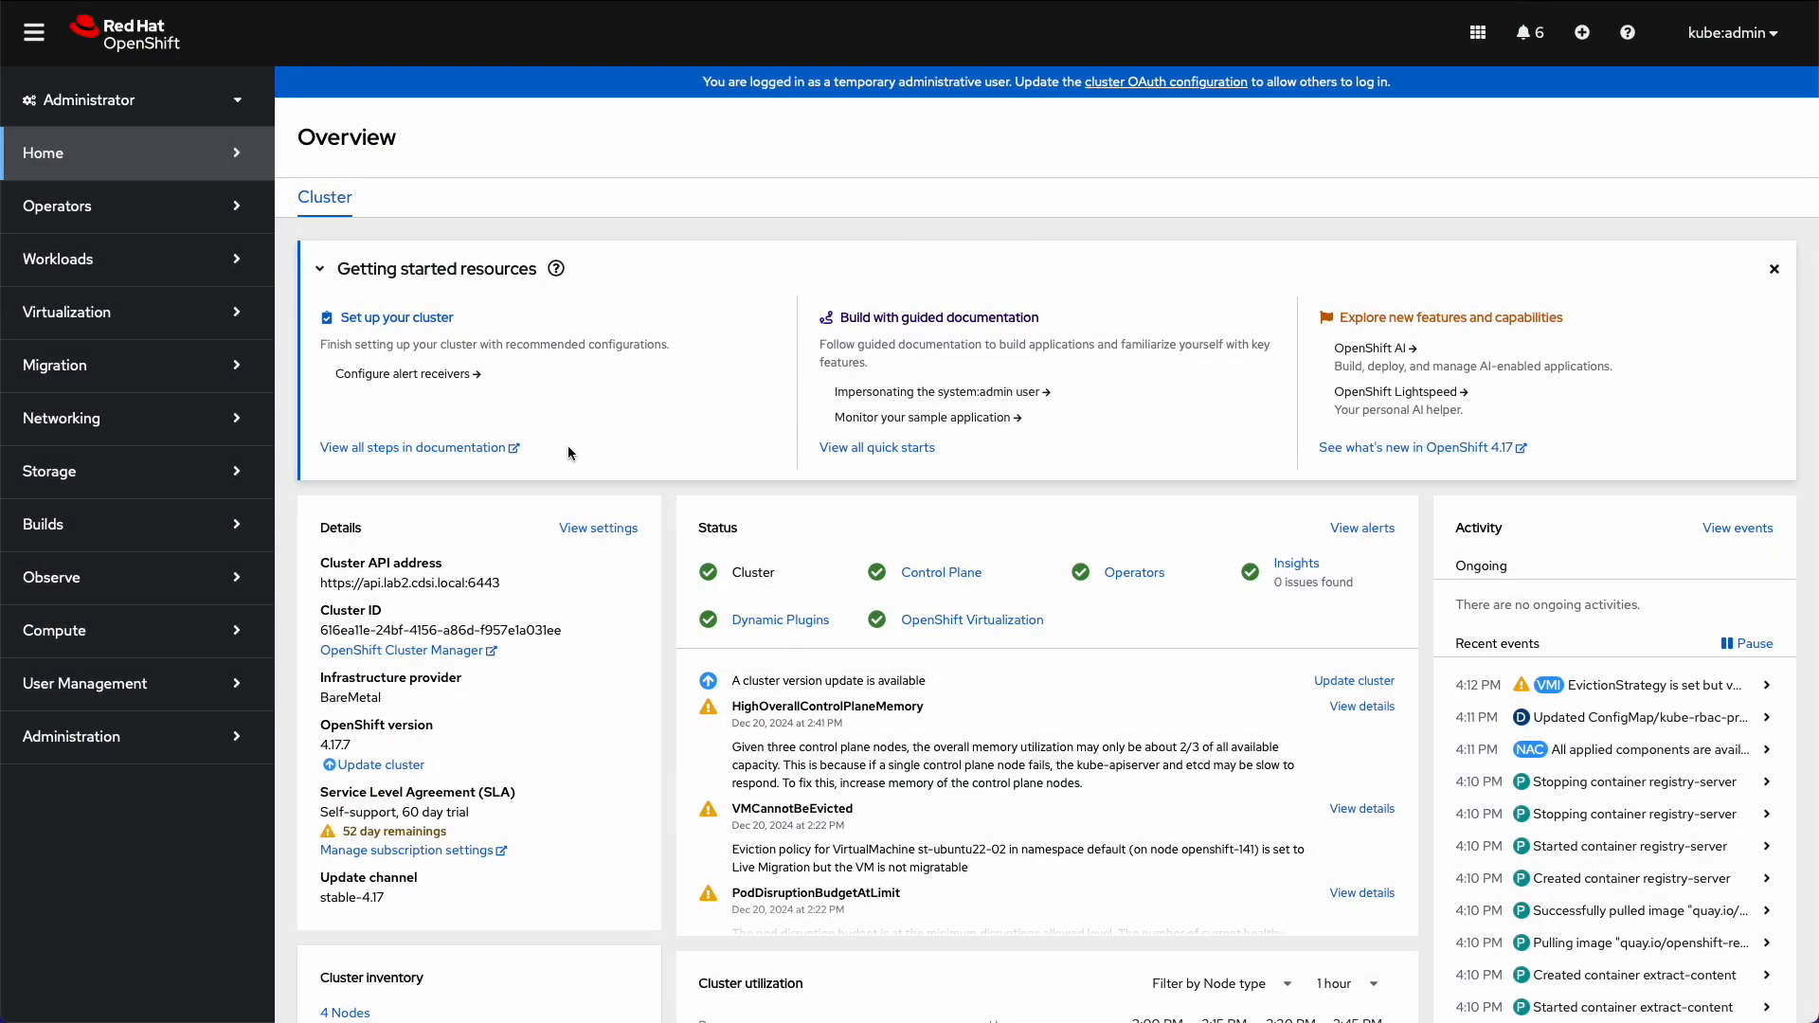
# Examine the Virtualization overview page of the OpenShift cluster.
pyautogui.click(175, 314)
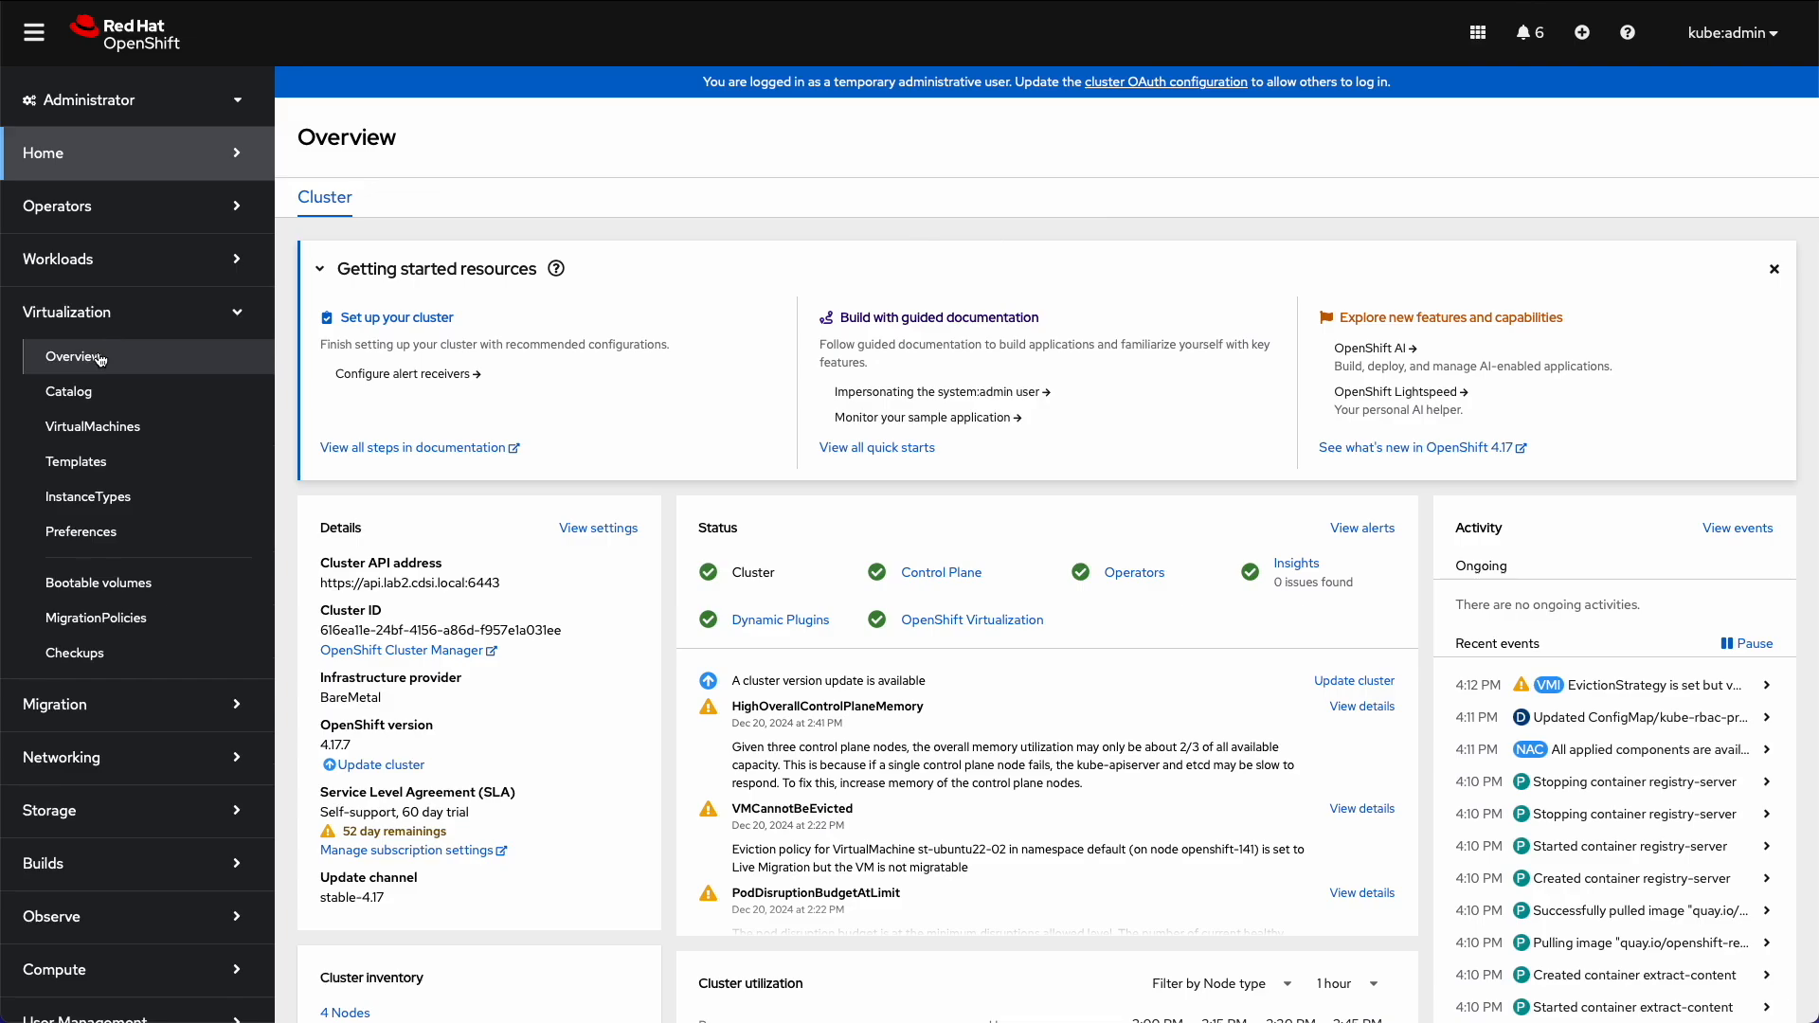
pyautogui.click(101, 357)
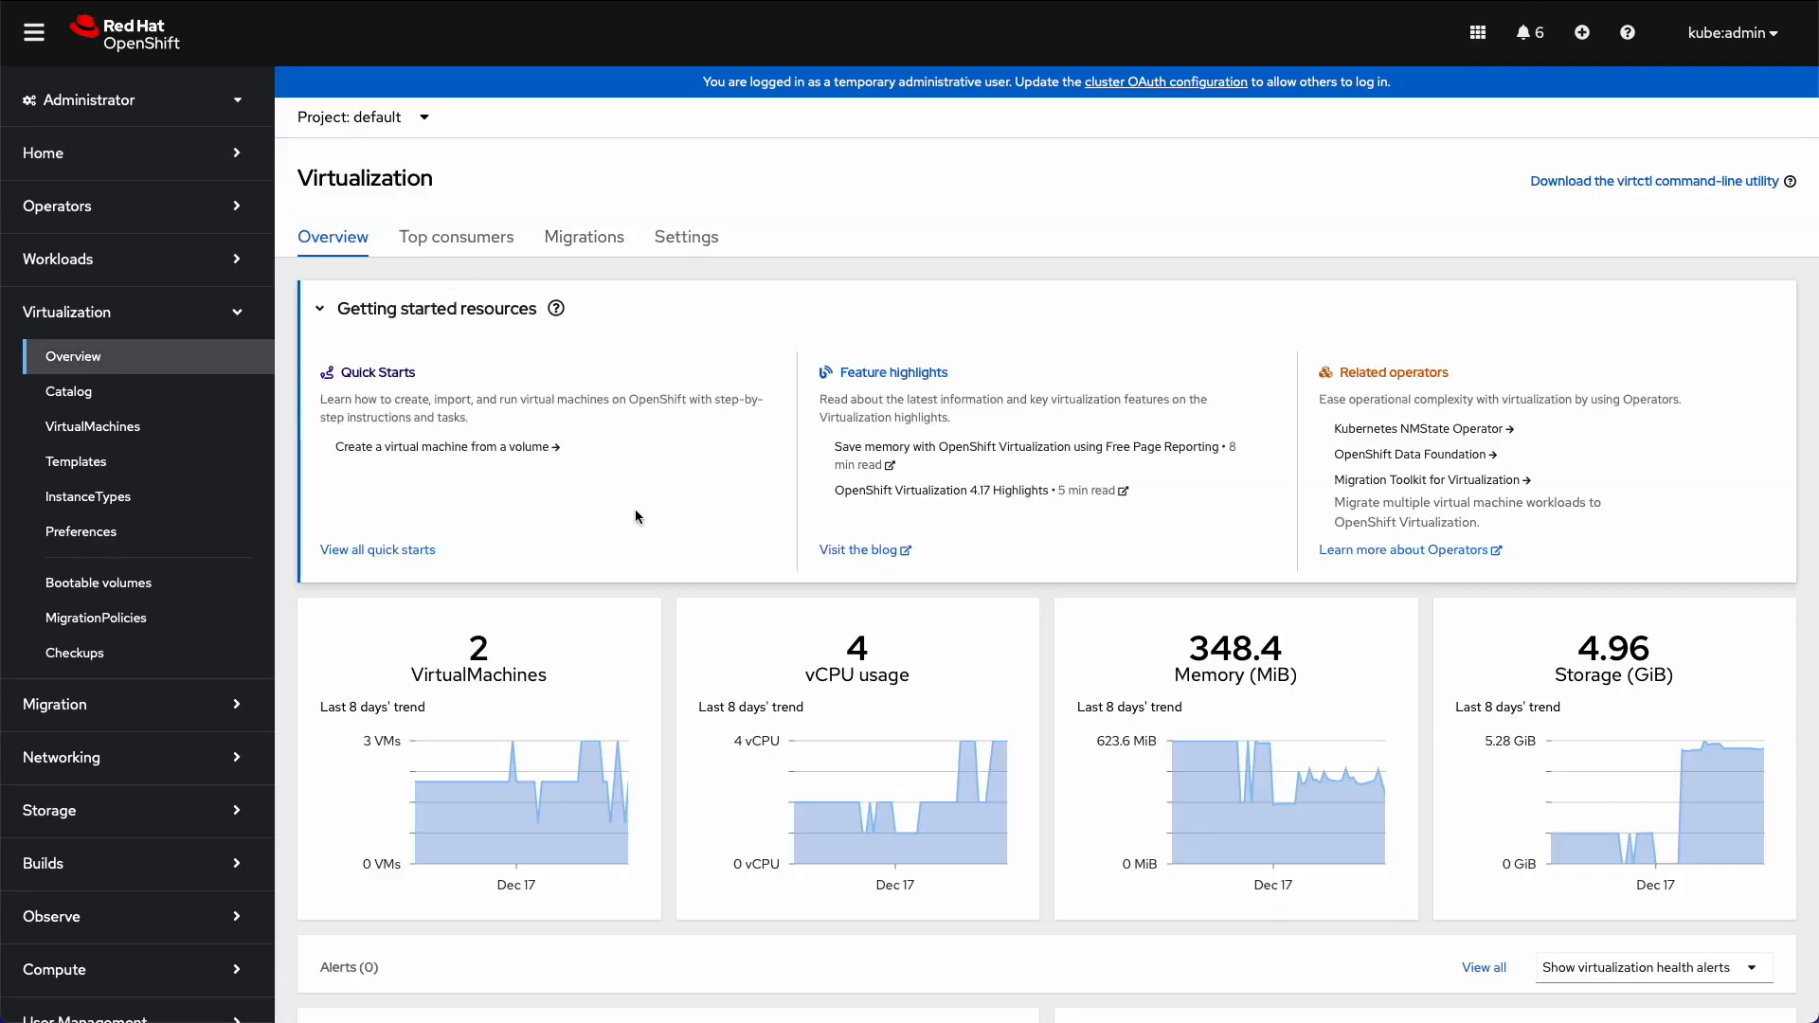
pyautogui.scroll(-5, 635, 509)
pyautogui.scroll(5, 635, 509)
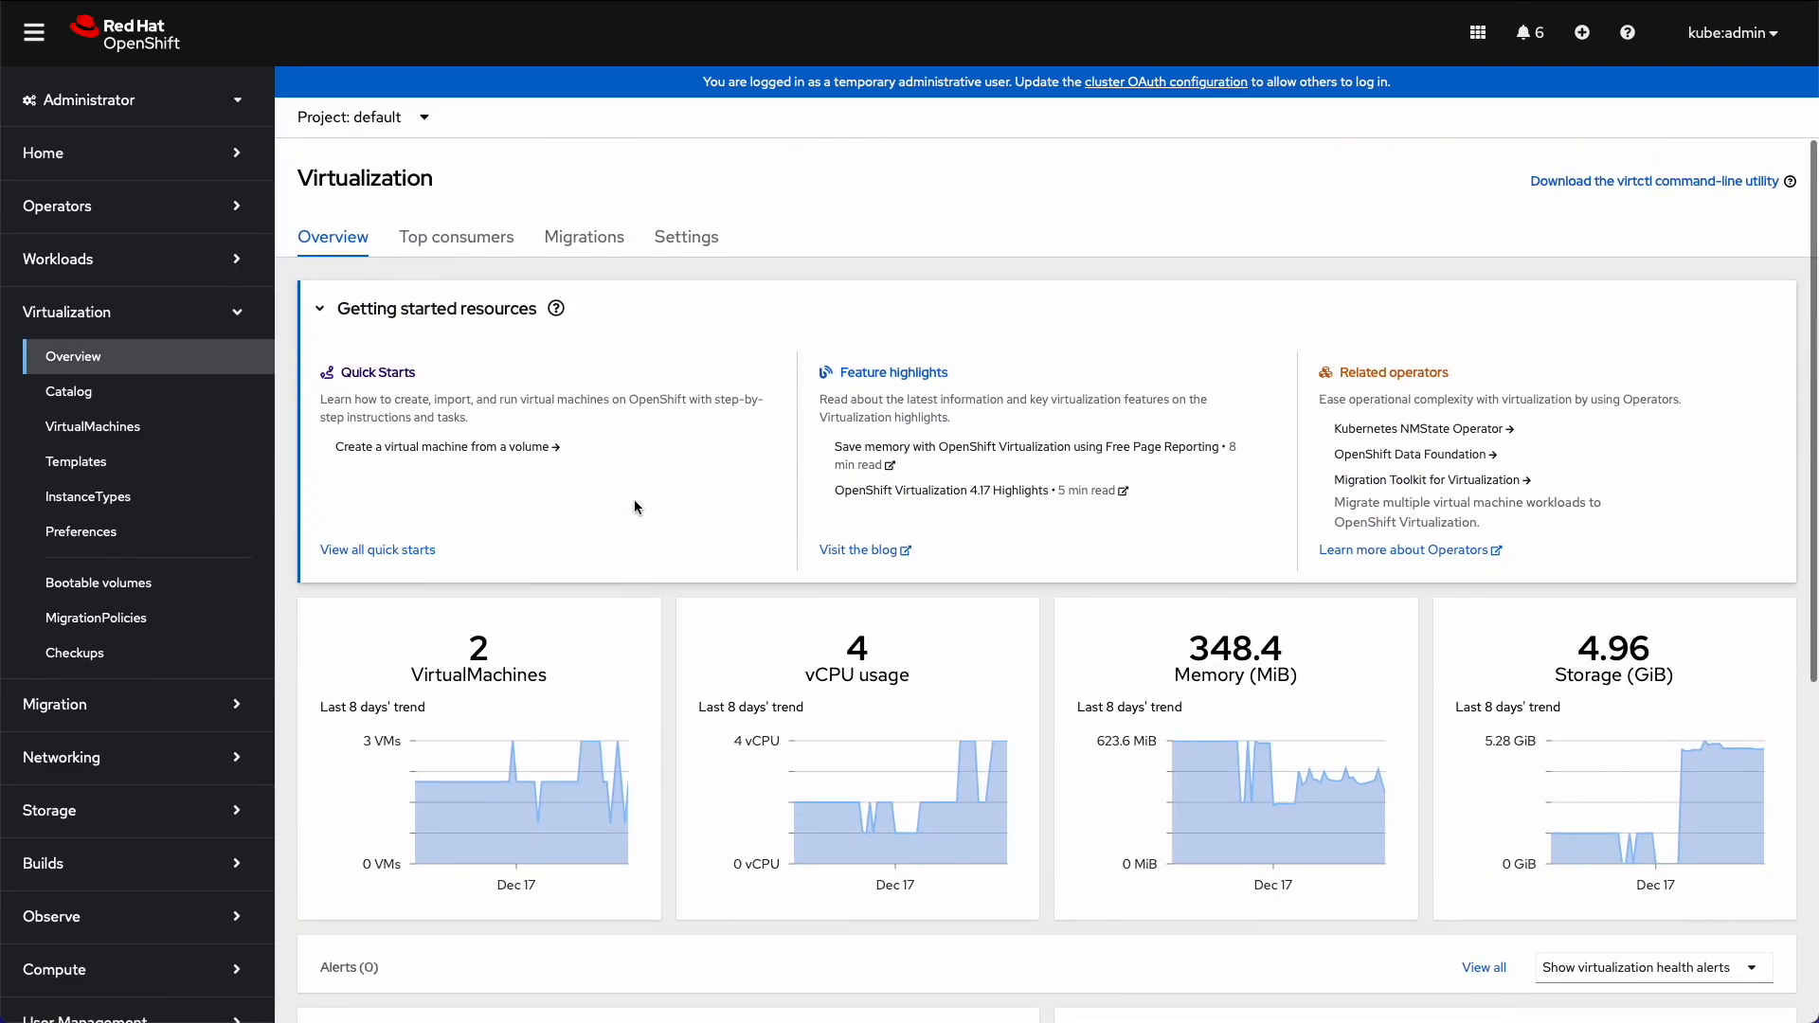
# Review the virtual machines in the default project and open the cluster's storage resources.
pyautogui.click(104, 426)
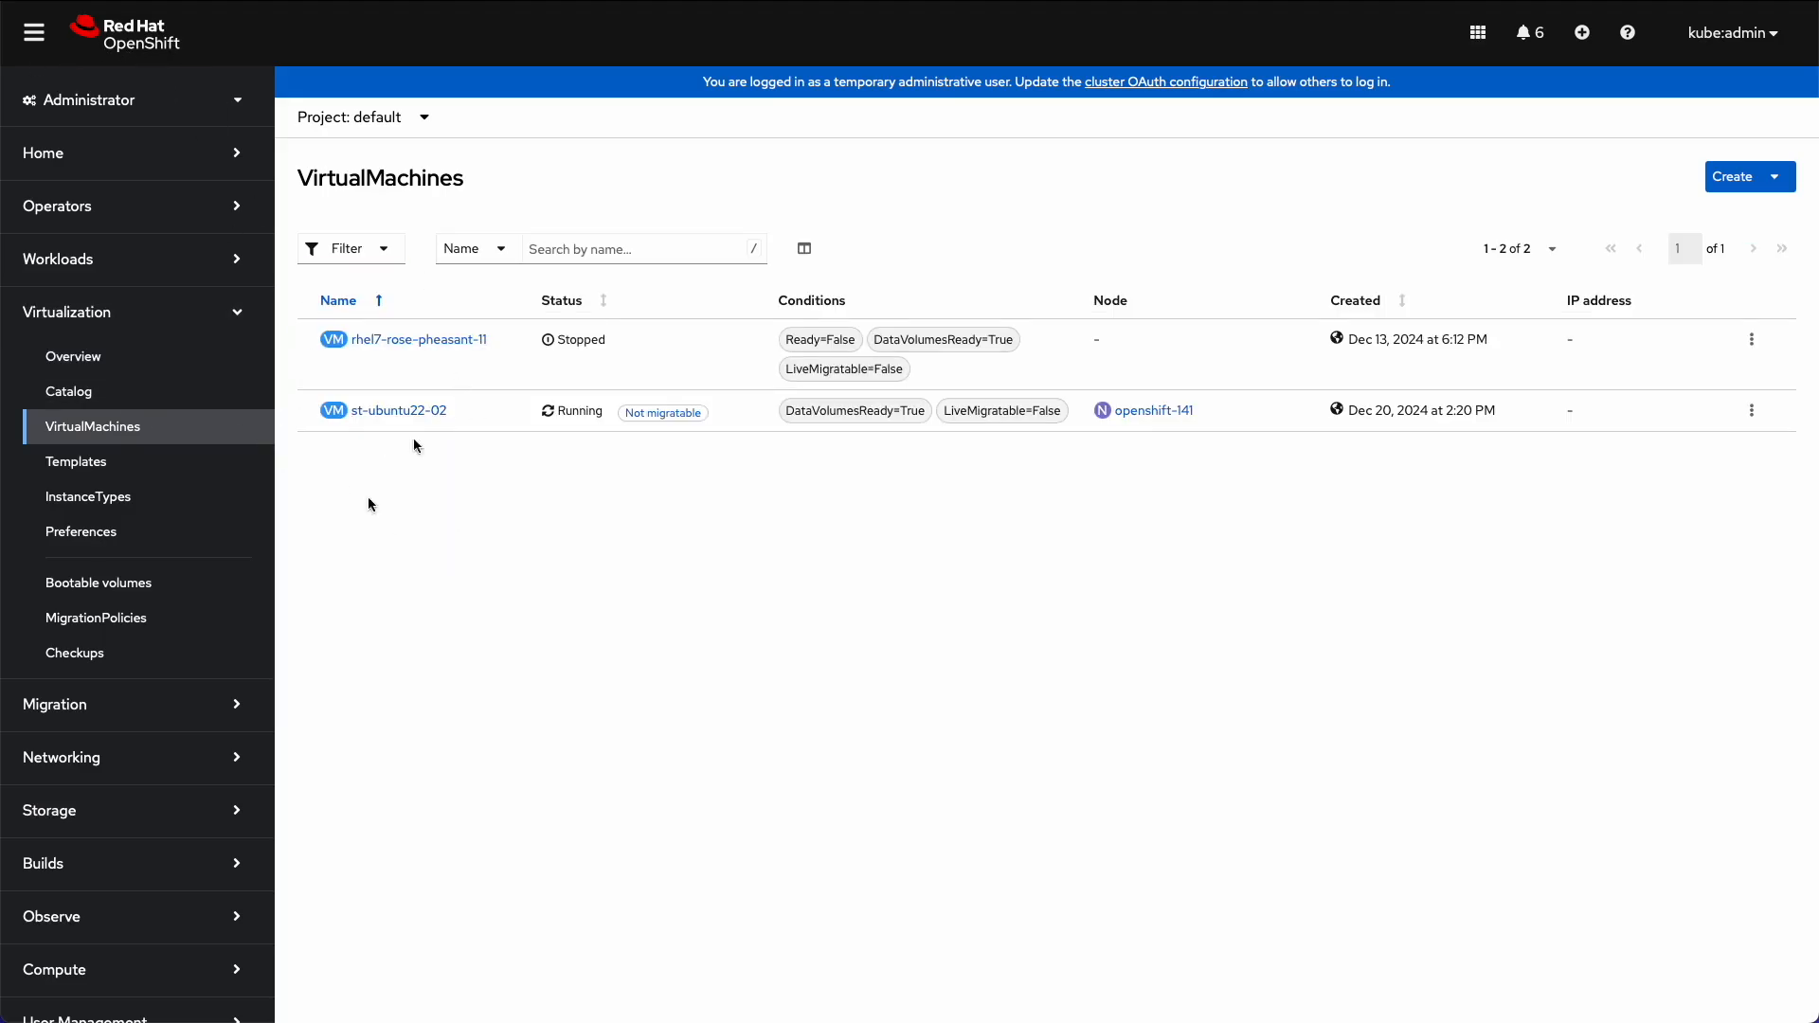
pyautogui.click(49, 810)
pyautogui.click(91, 845)
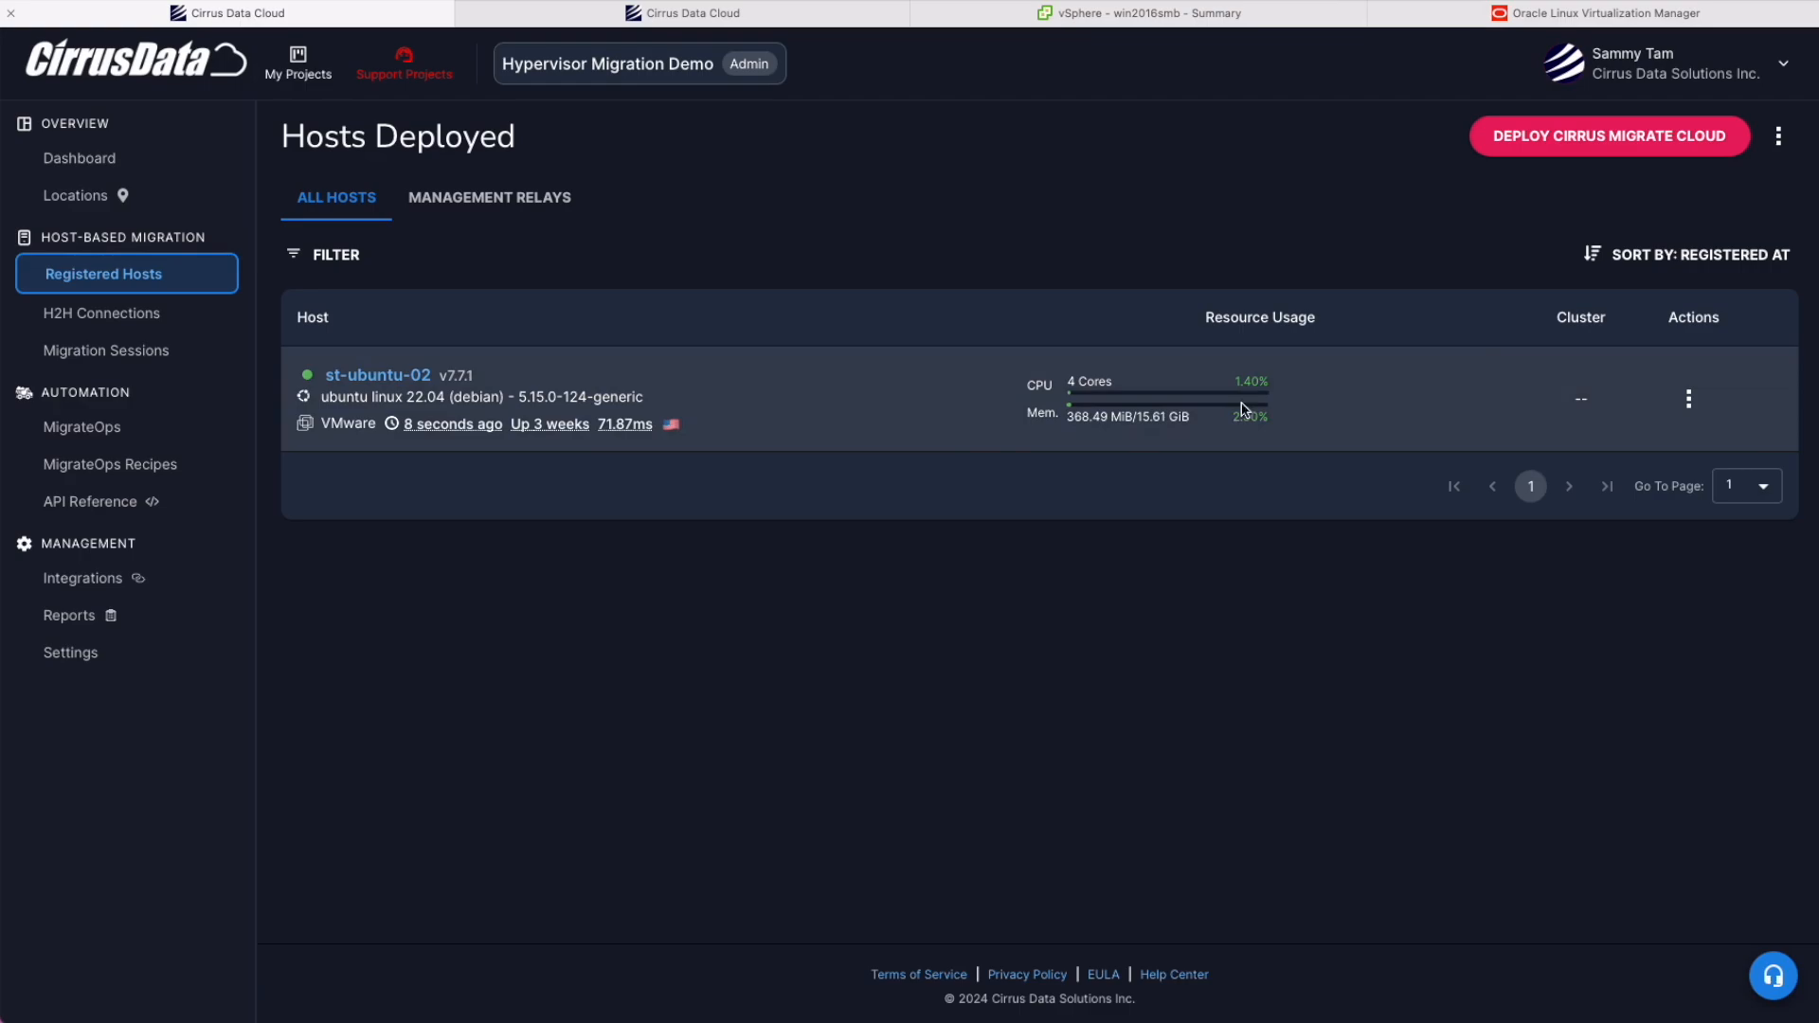
# Copy the Windows installation command for deploying Cirrus Migrate Cloud.
pyautogui.click(1677, 142)
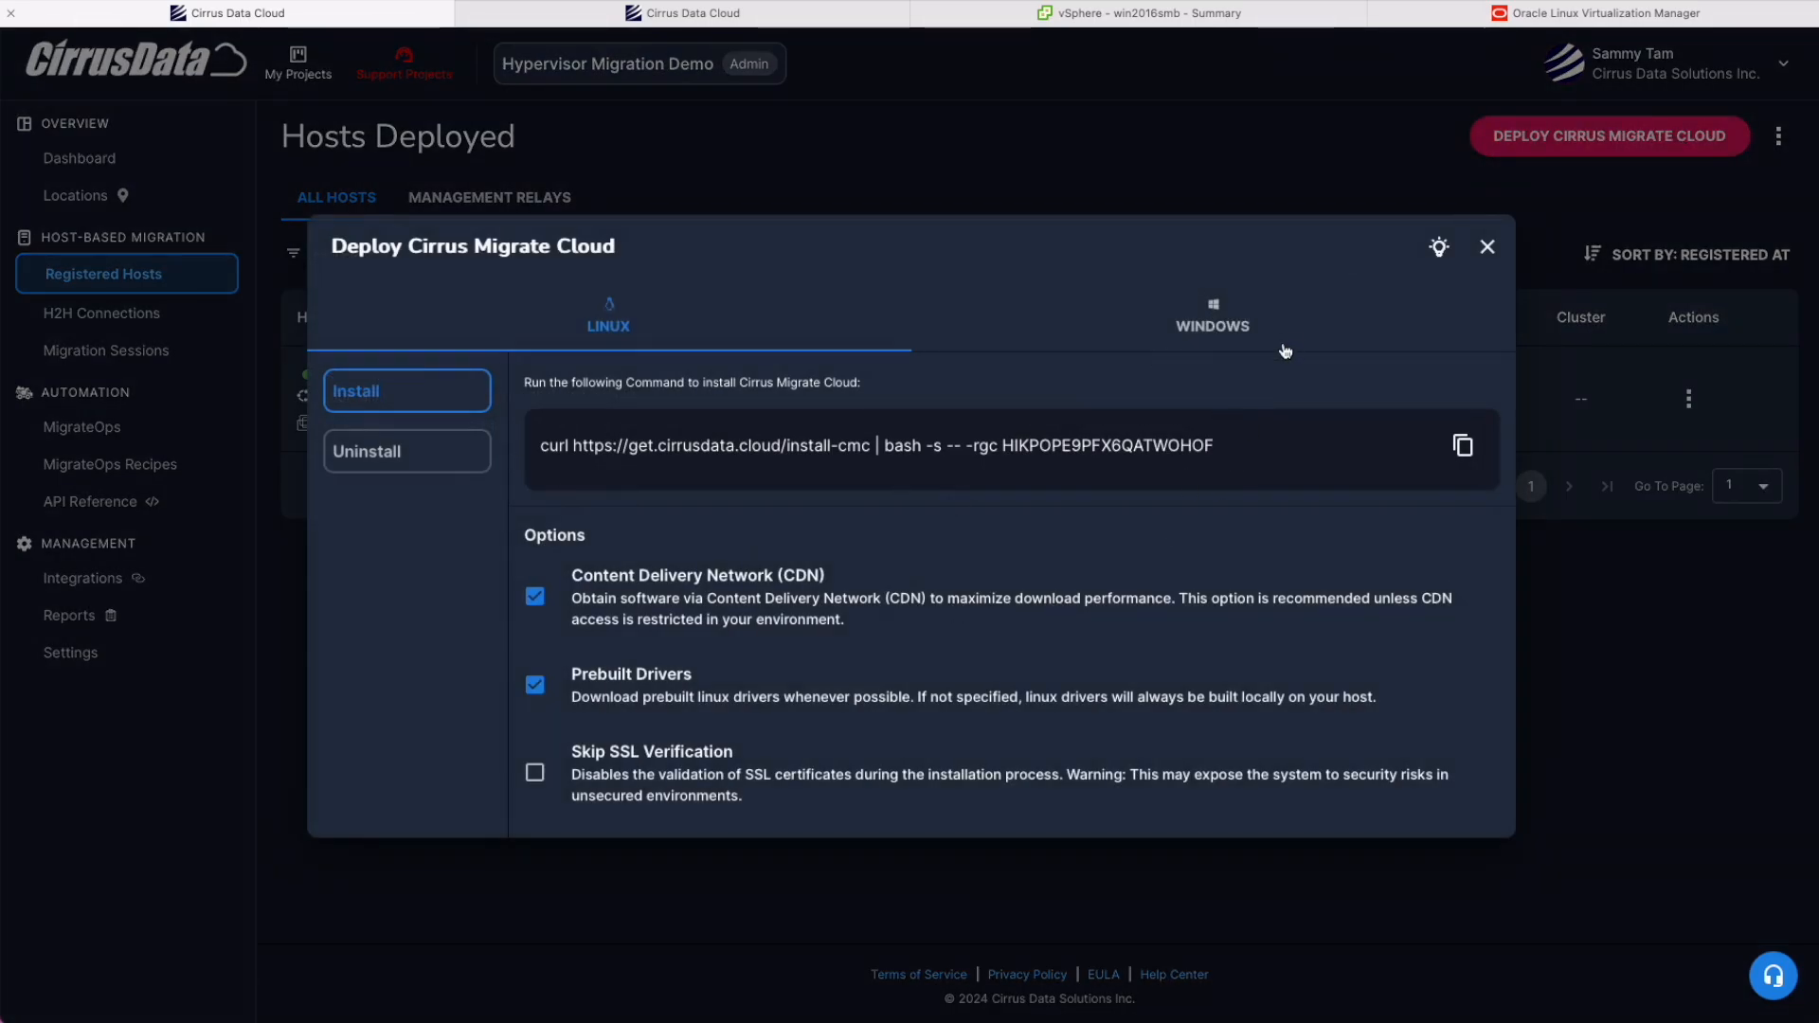
pyautogui.click(1223, 322)
pyautogui.click(1462, 436)
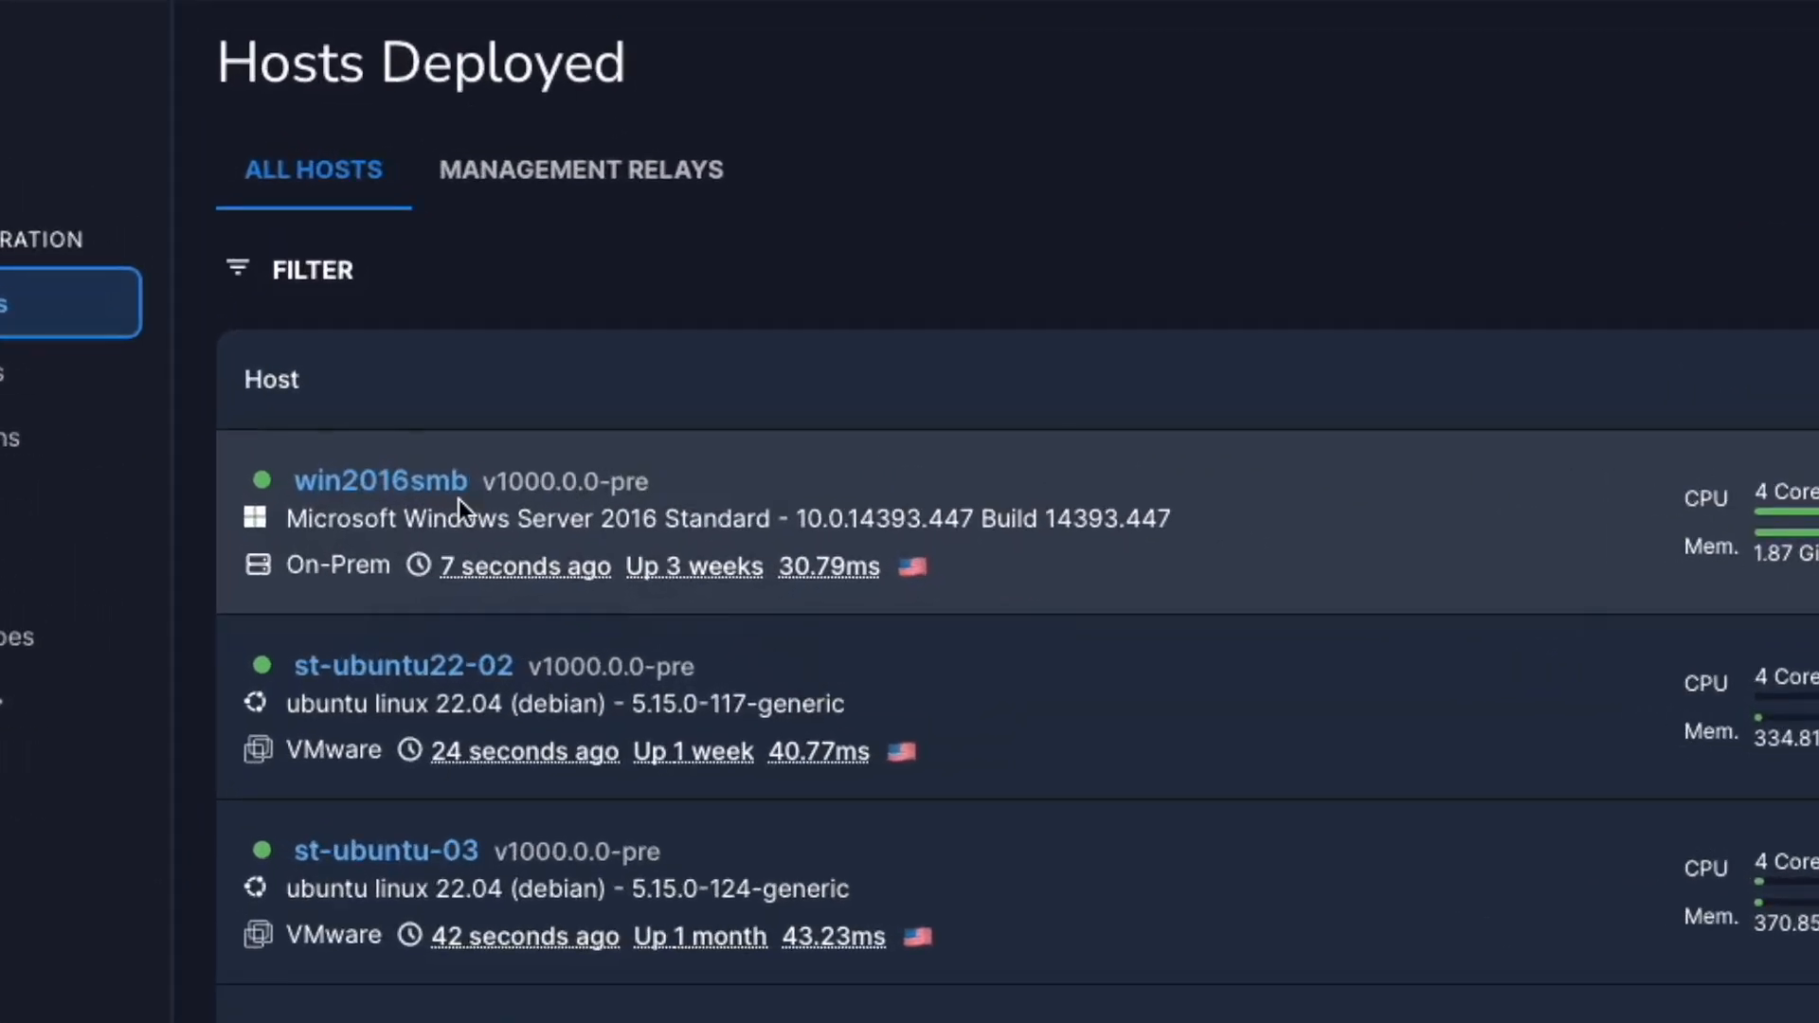
# Open the details of the registered host win2016smb and examine its network interfaces and storage devices.
pyautogui.click(427, 483)
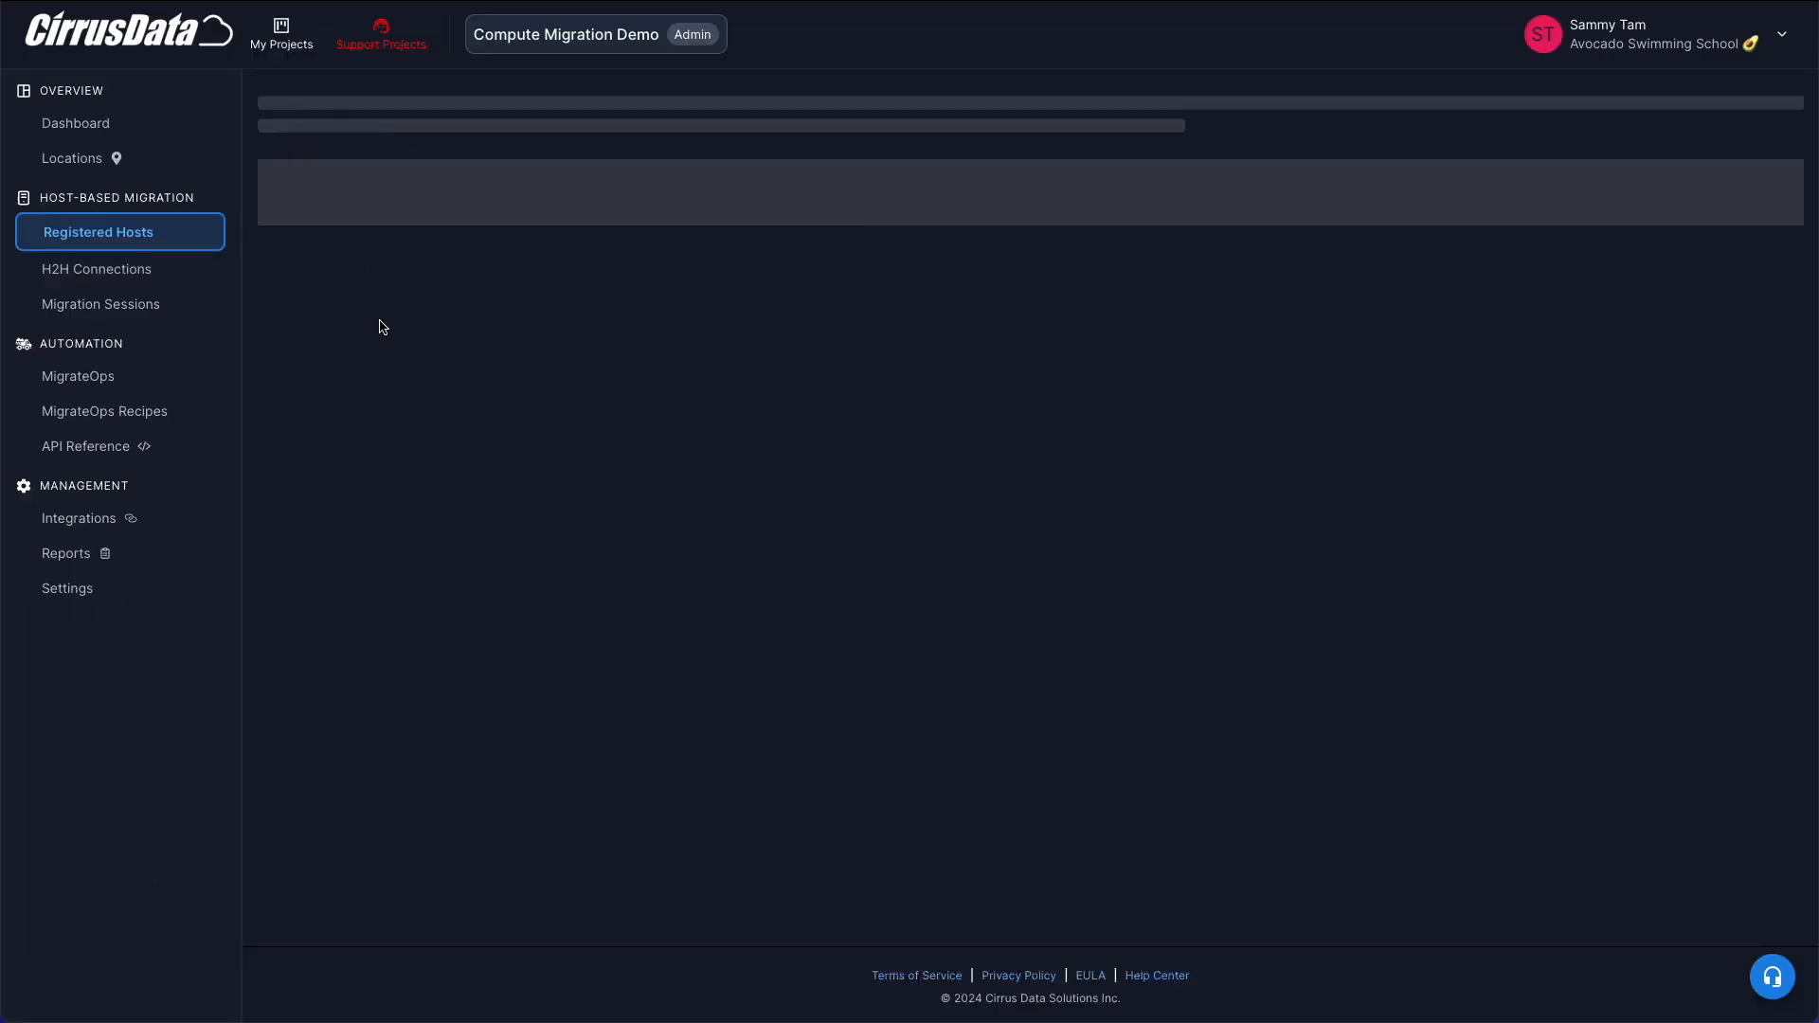
pyautogui.scroll(-3, 694, 538)
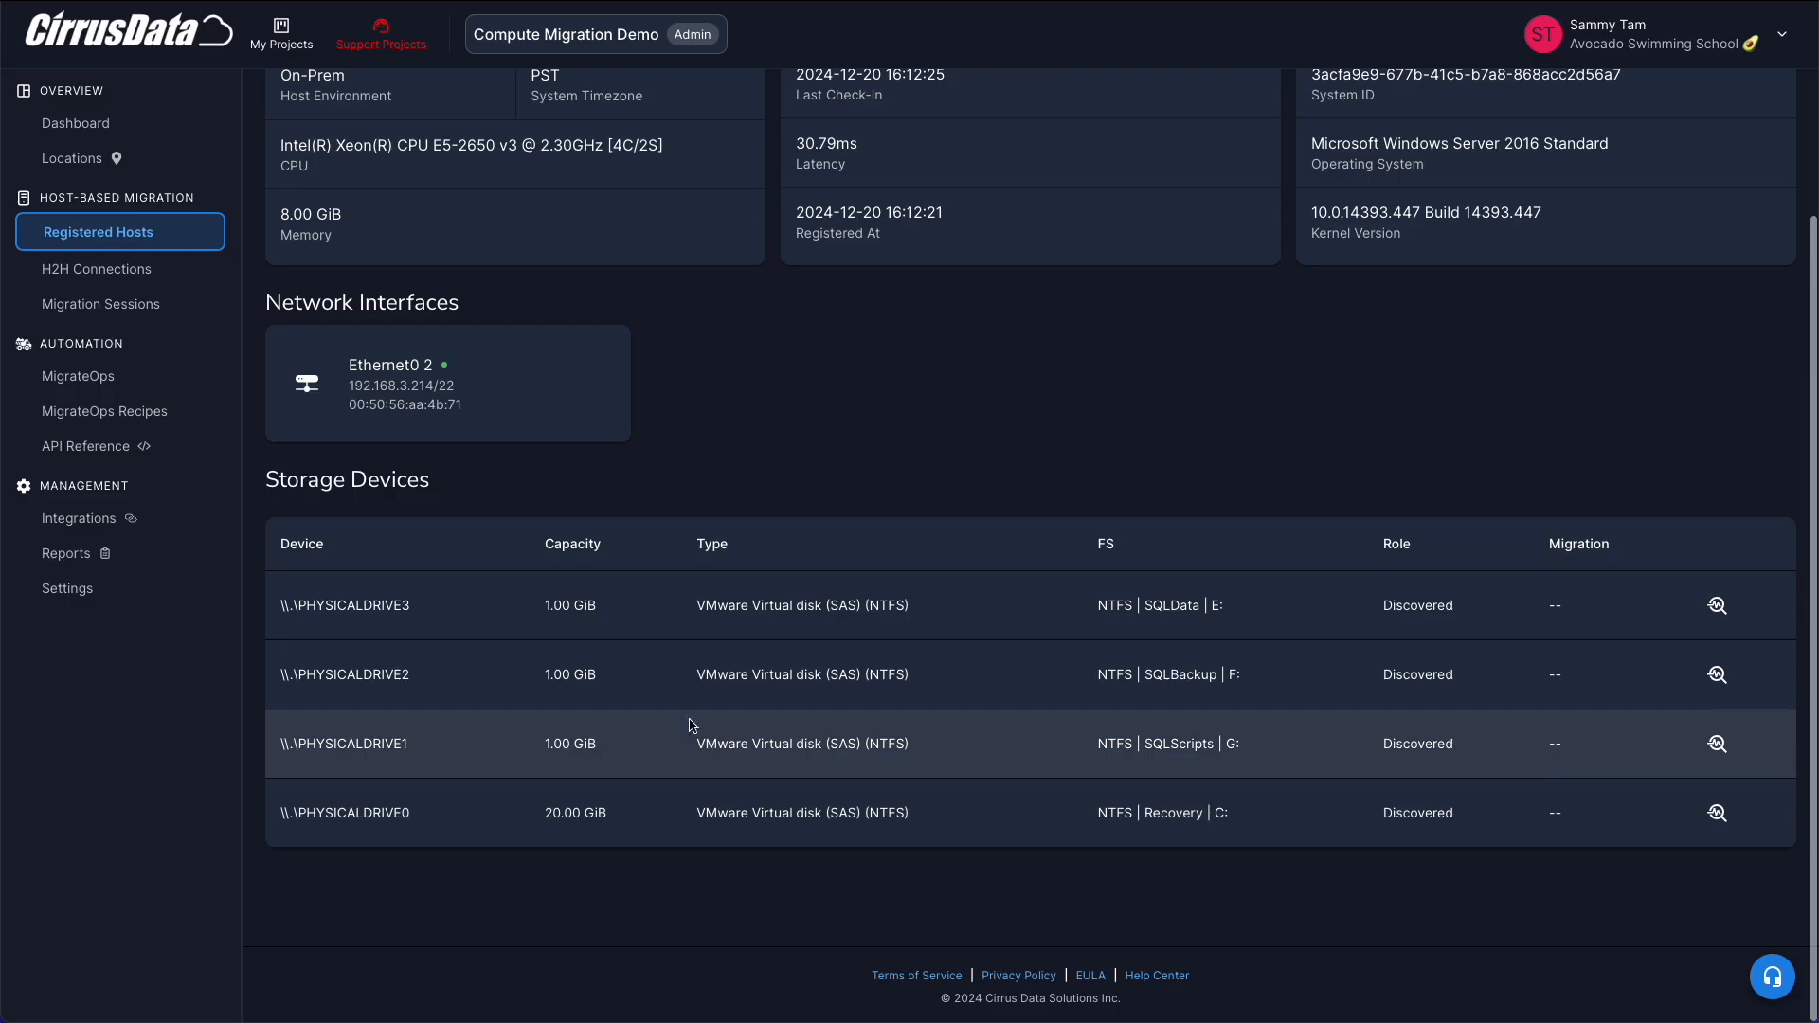
pyautogui.scroll(3, 718, 465)
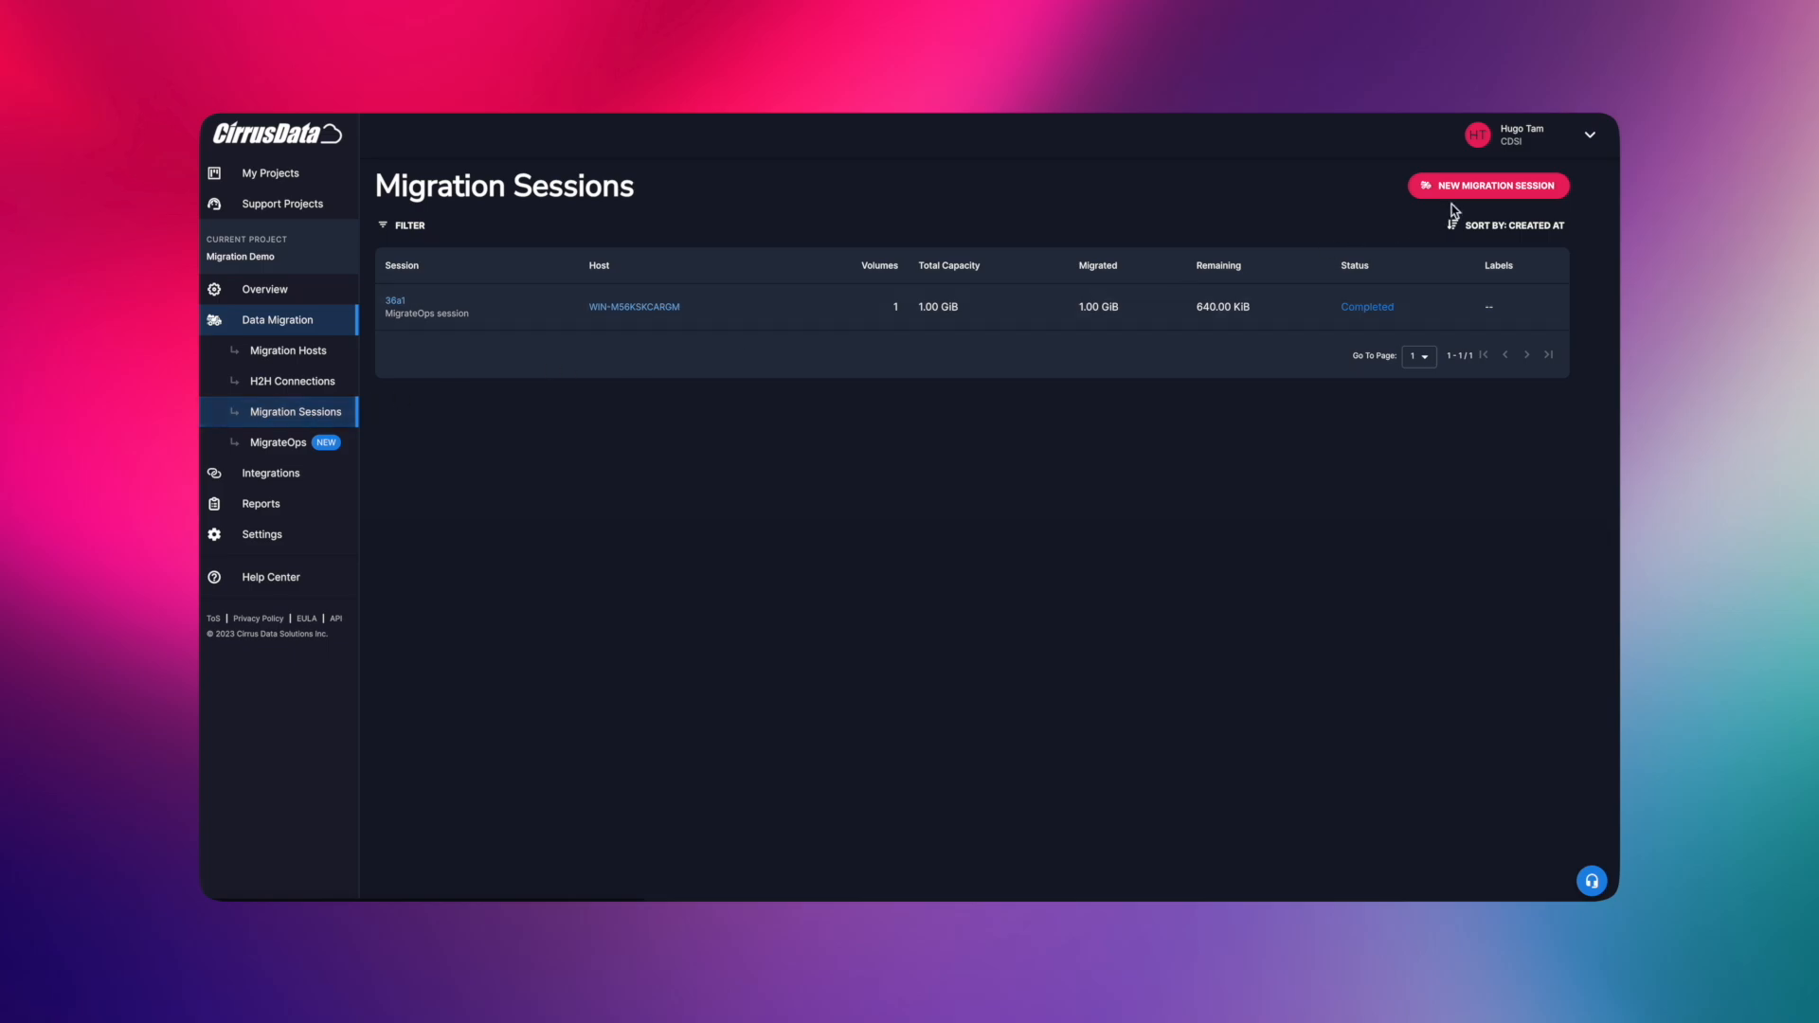
# Start a new migration session of type Local Migration and choose Migrate Data Volumes Only.
pyautogui.click(1464, 194)
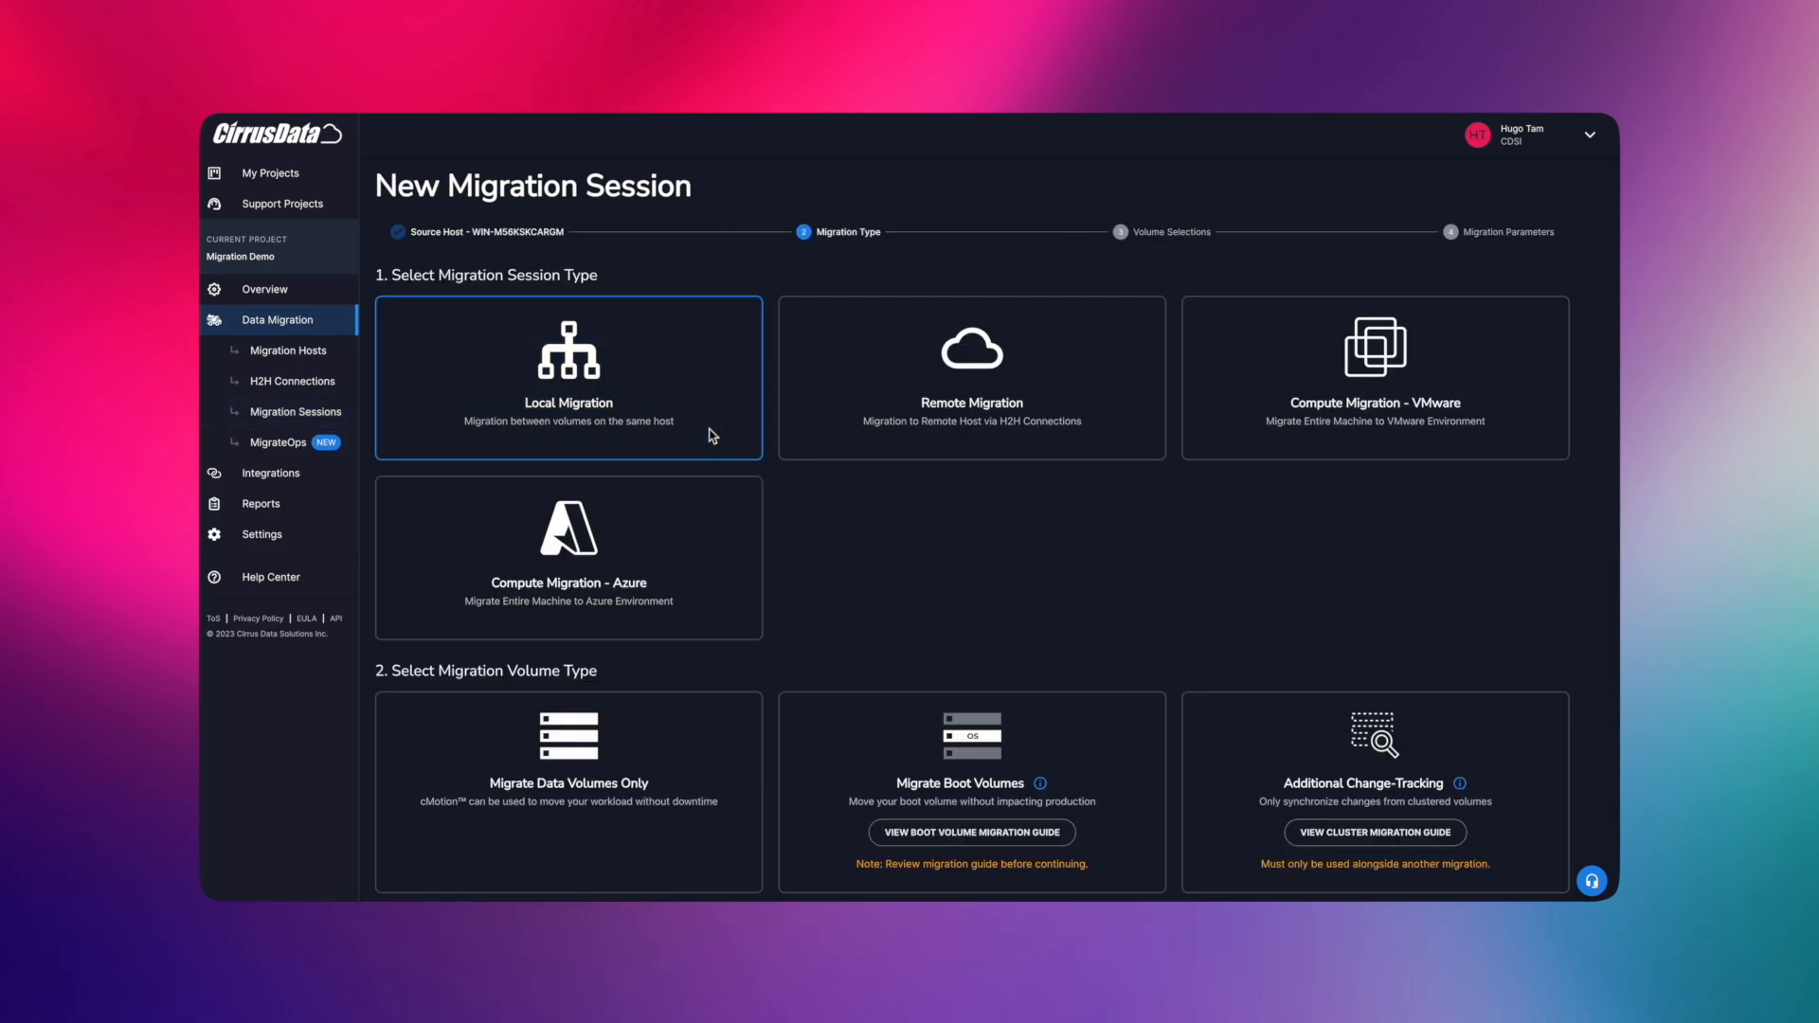
pyautogui.click(681, 748)
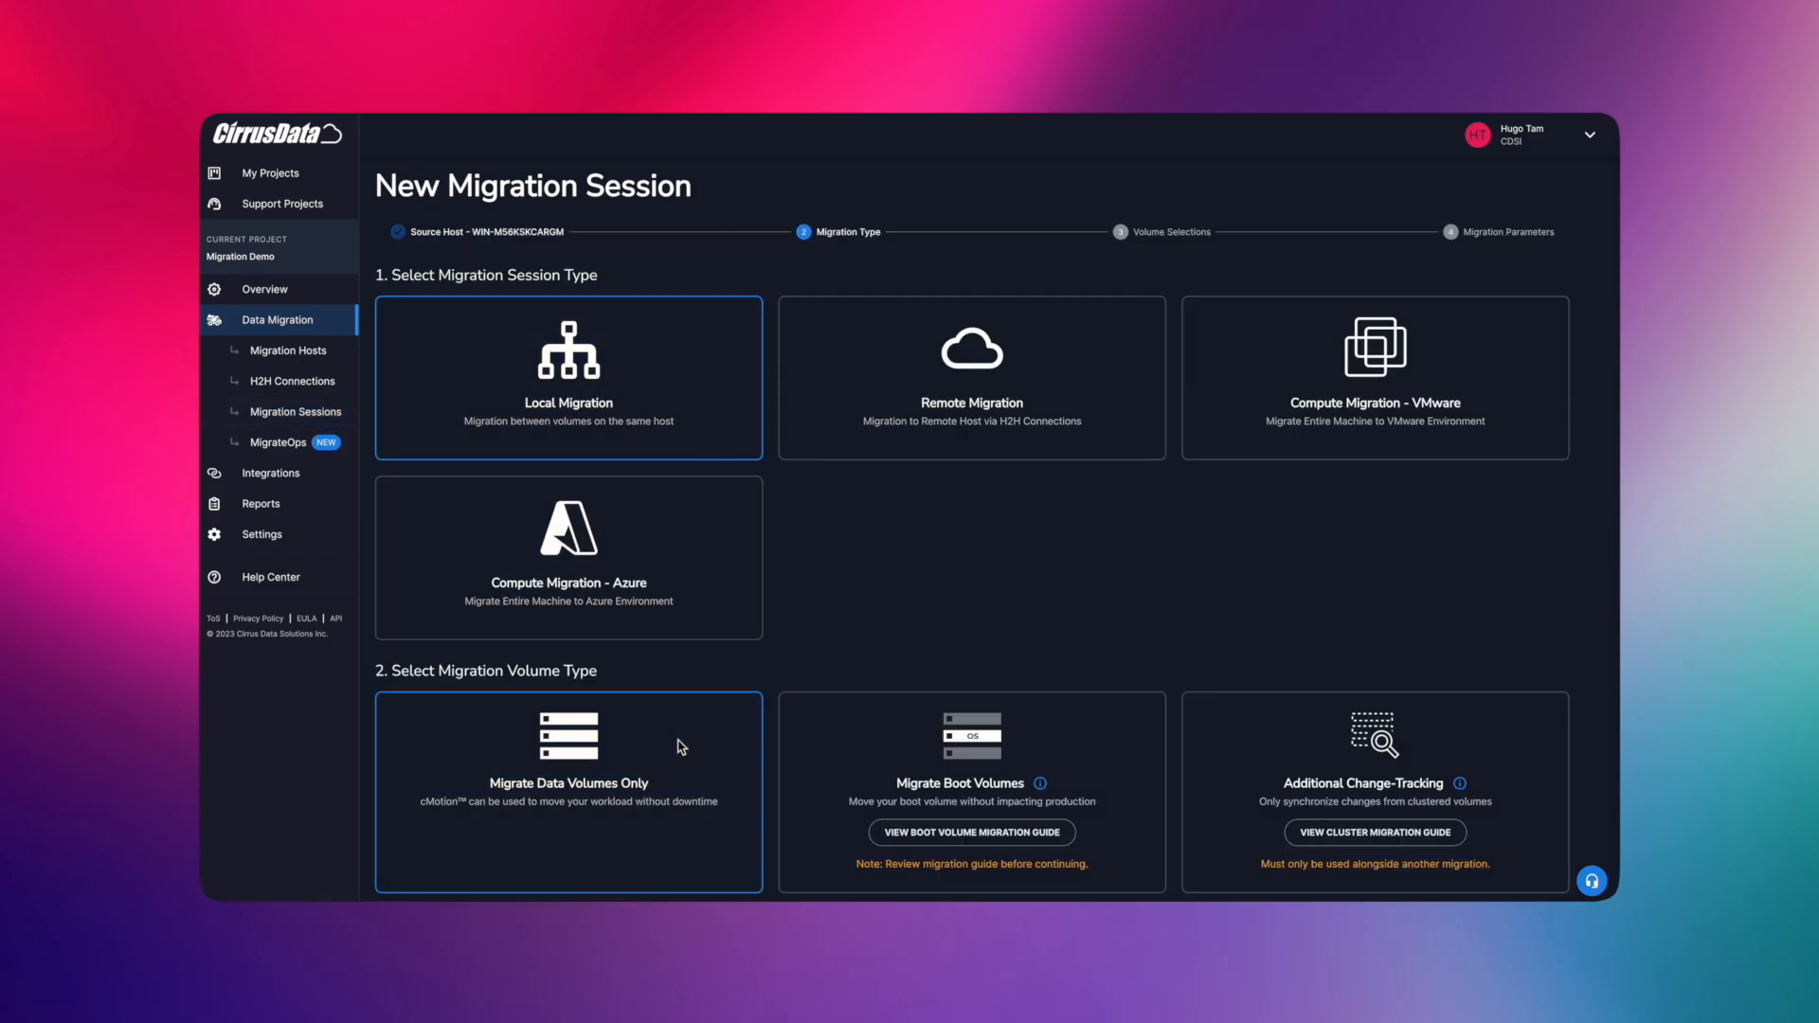
pyautogui.scroll(-2, 678, 747)
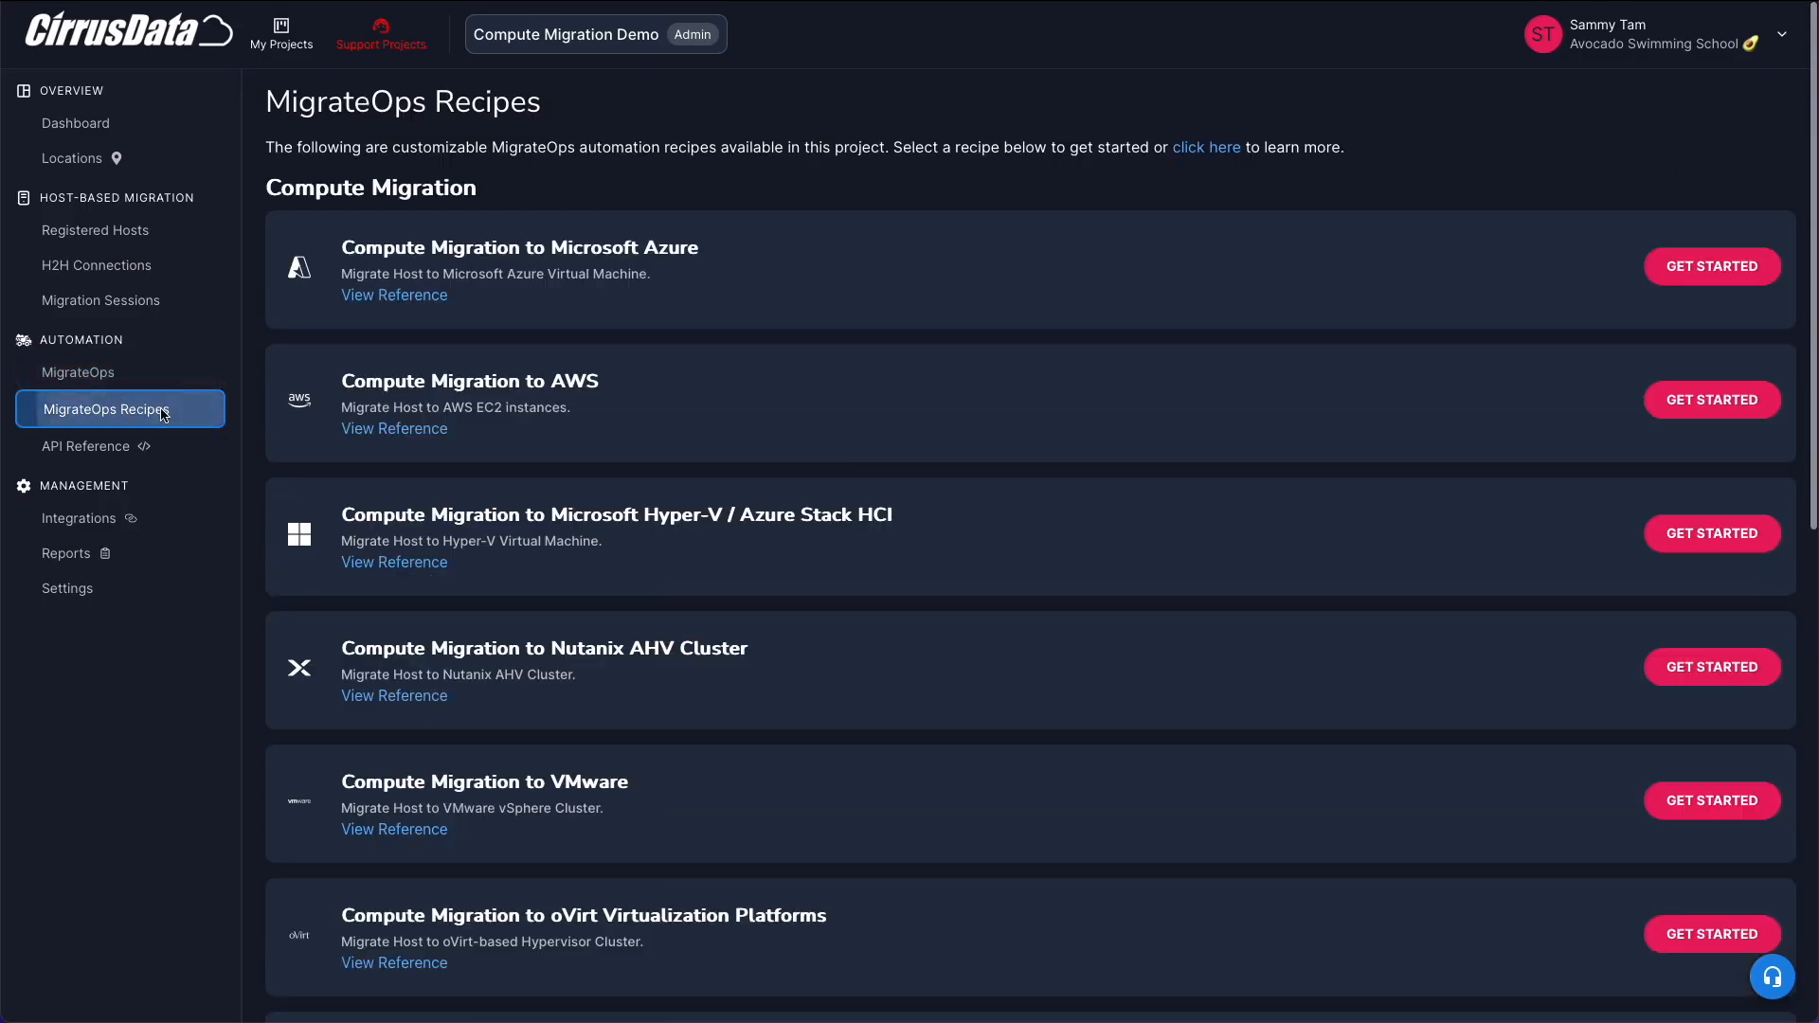
# Find the Compute Migration to OpenShift Virtualization recipe among the MigrateOps recipes and read its getting-started guide.
pyautogui.scroll(-1, 643, 506)
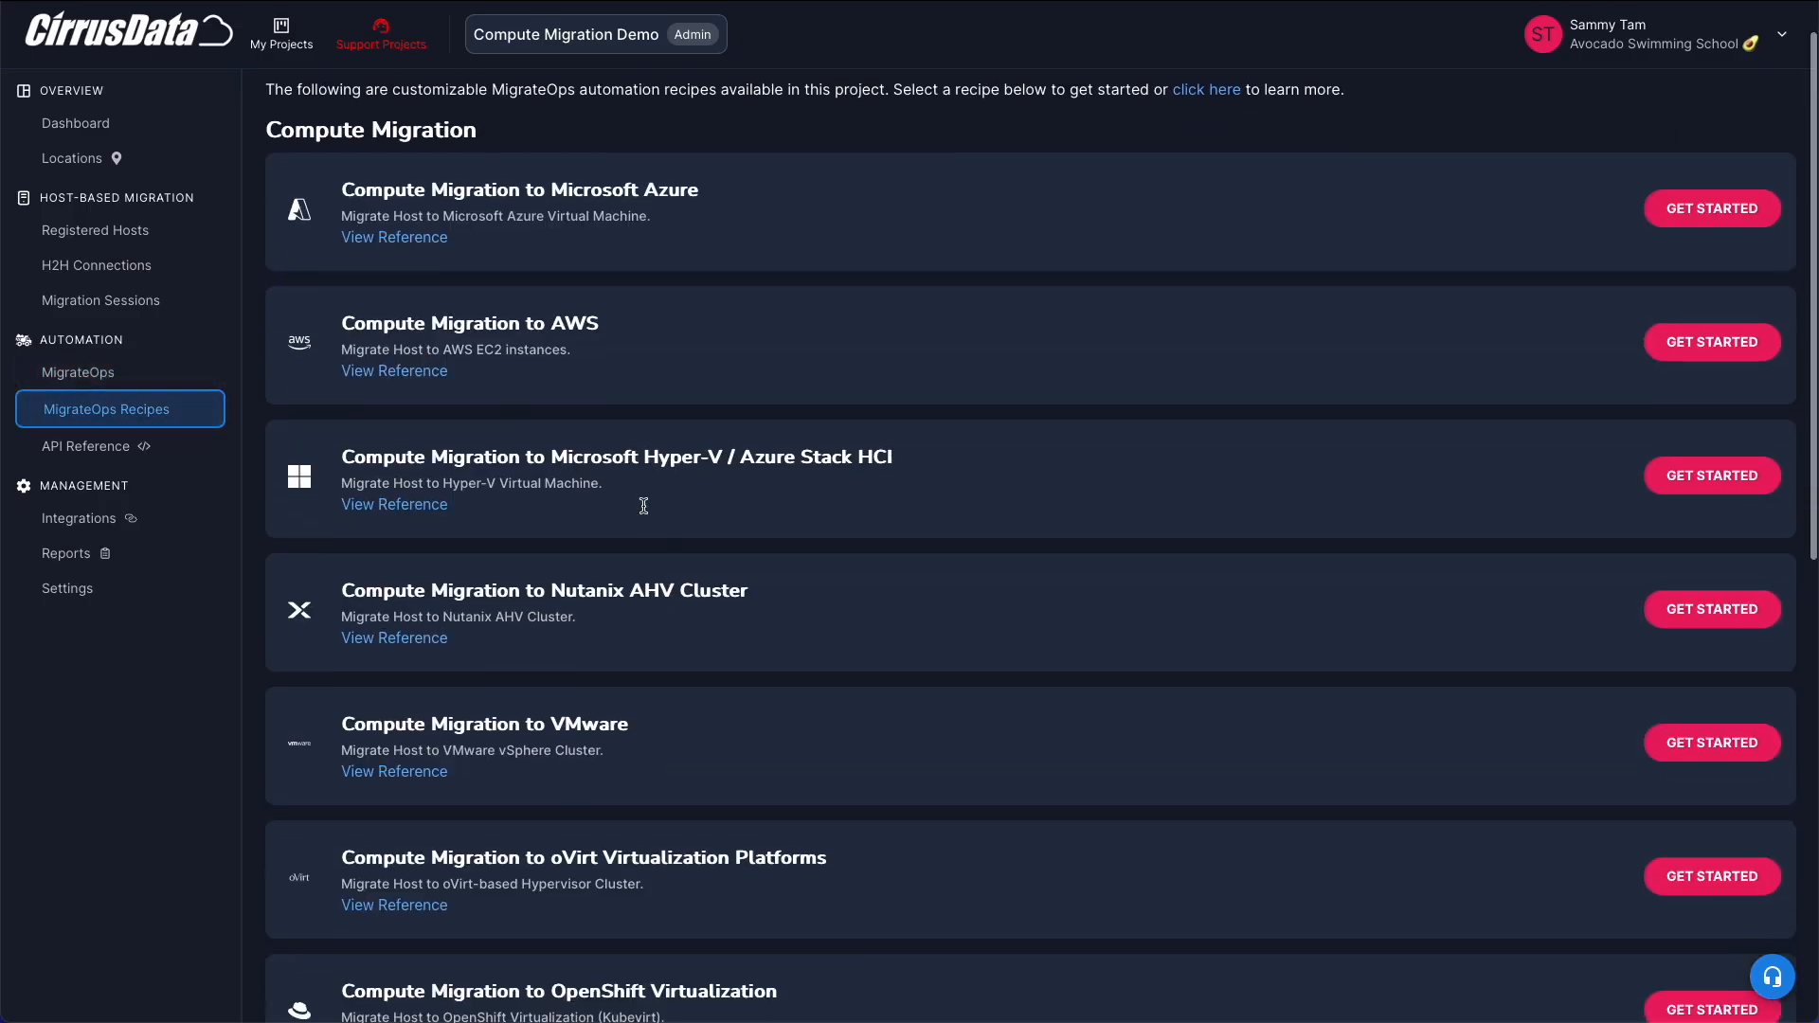
pyautogui.scroll(1, 643, 506)
pyautogui.scroll(-6, 643, 506)
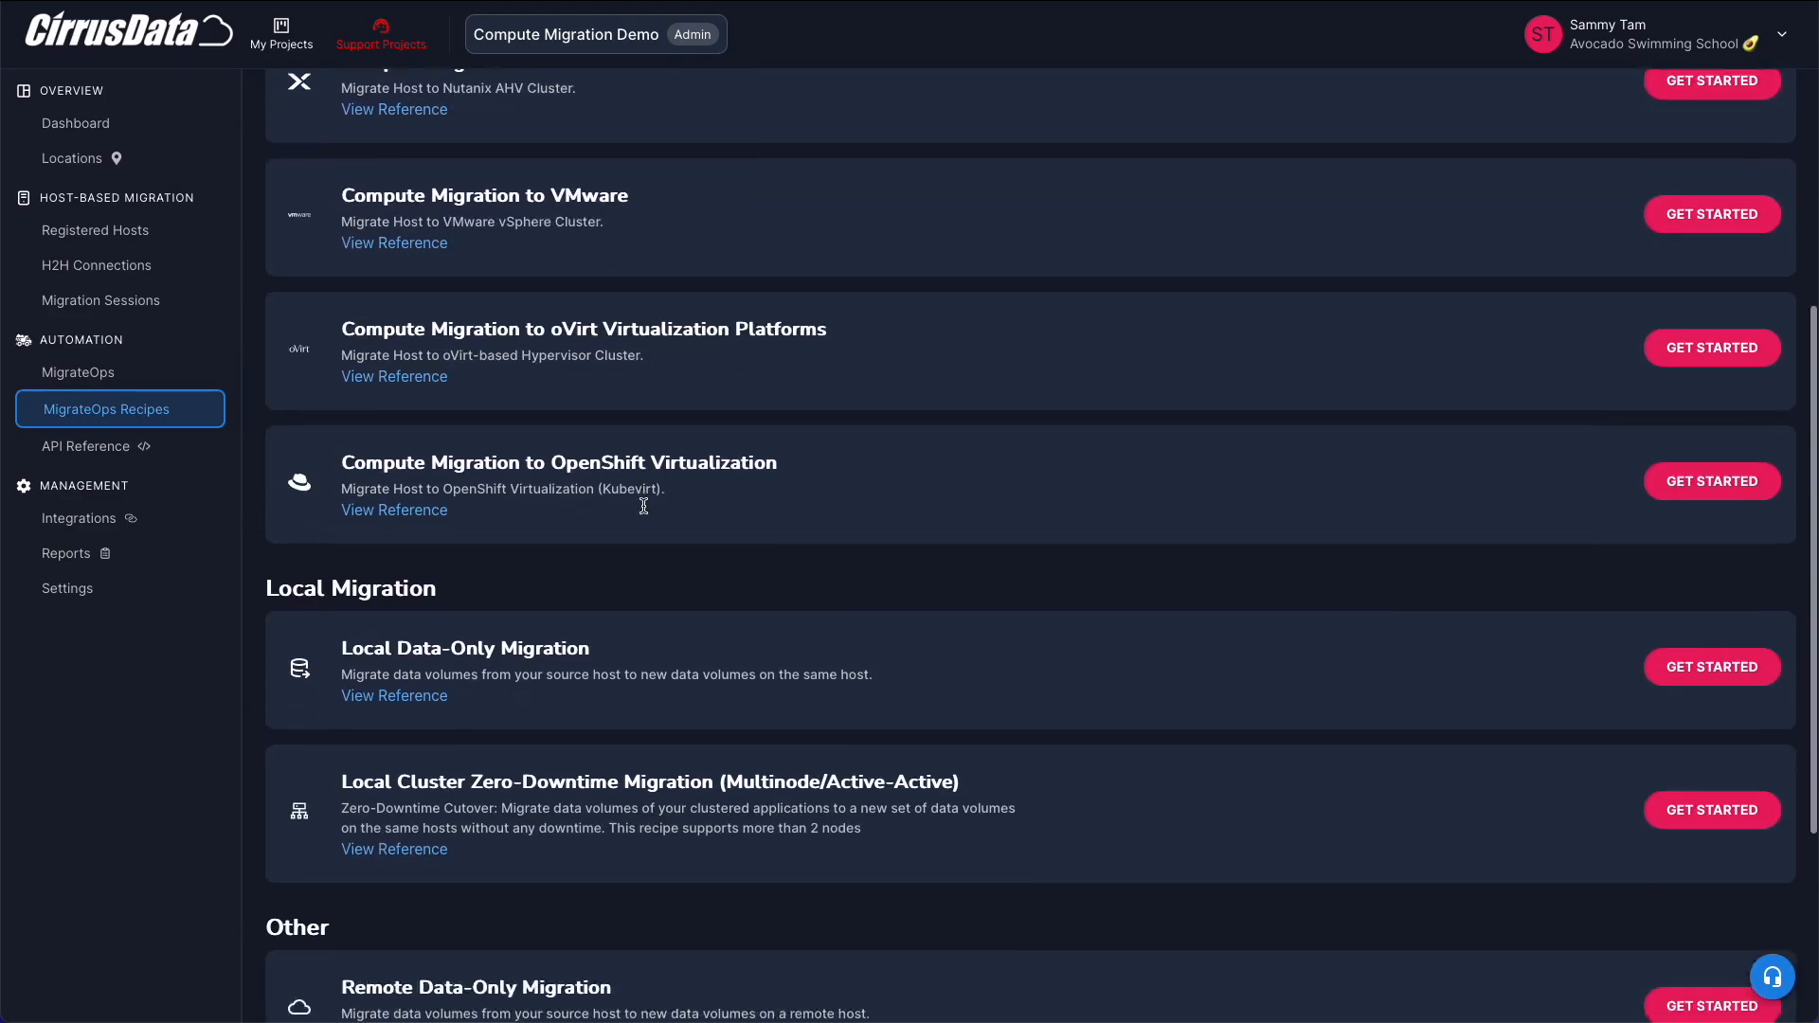
pyautogui.scroll(-1, 643, 506)
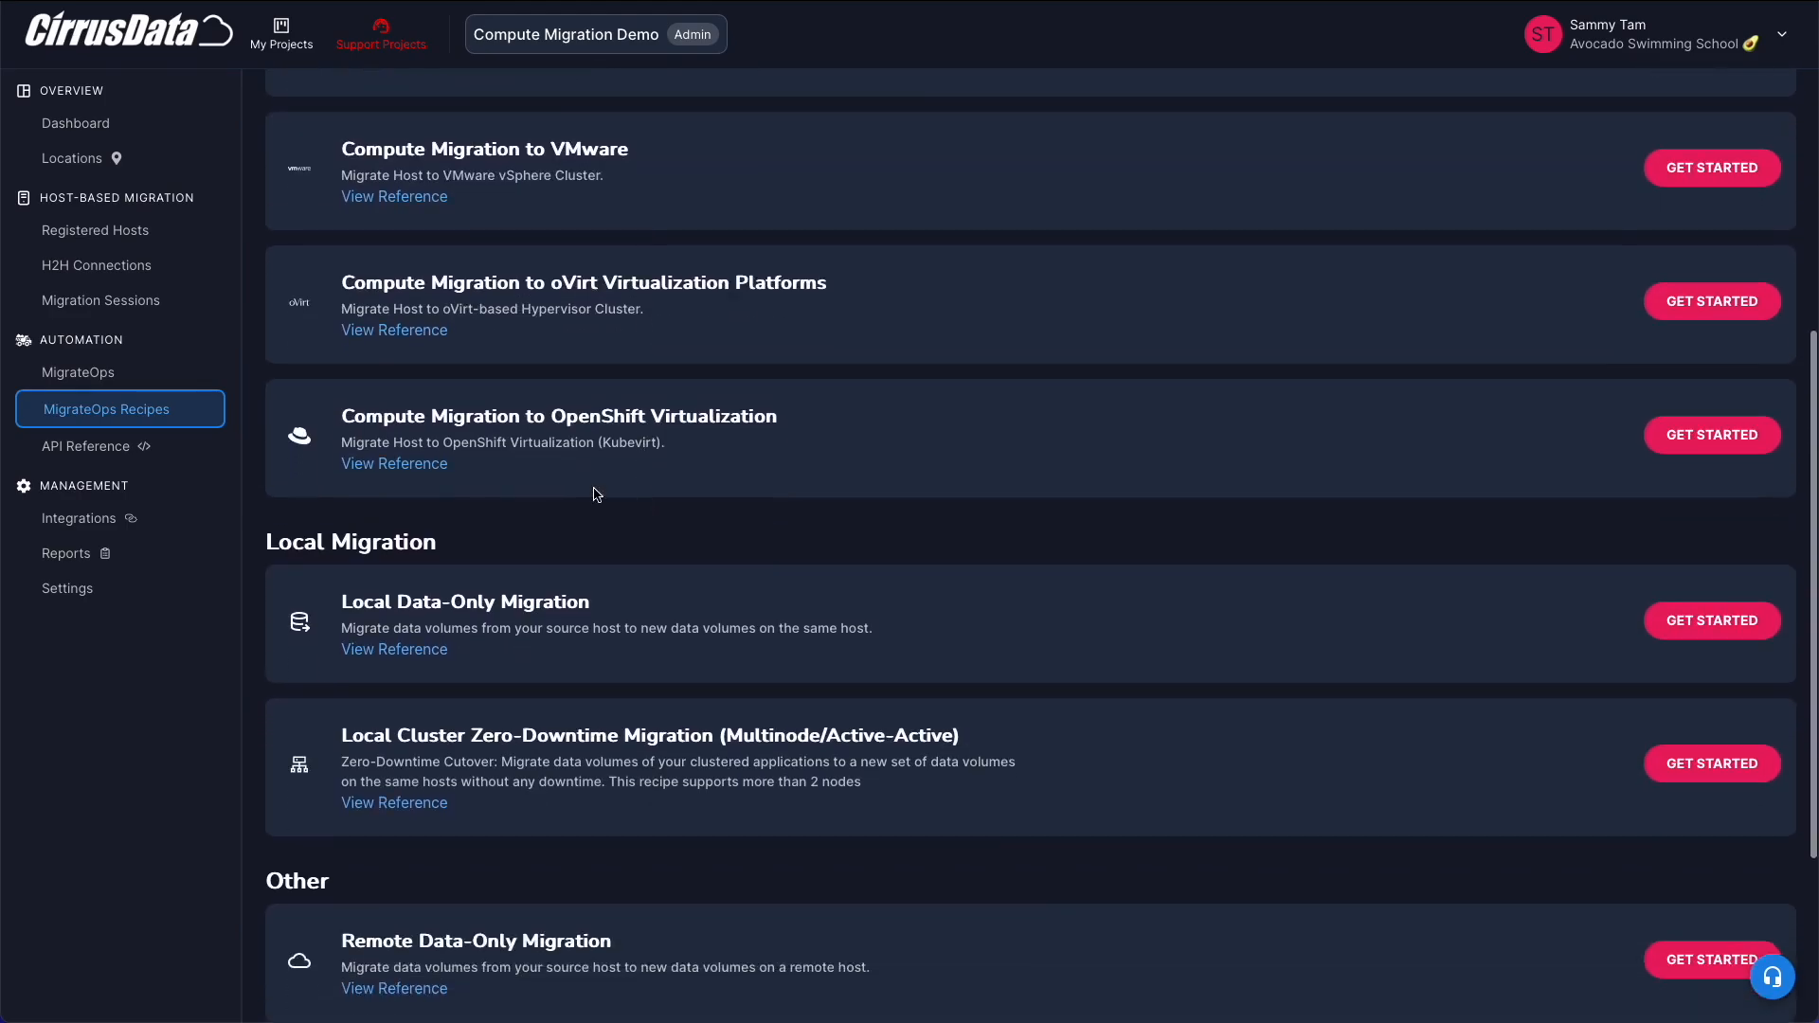
pyautogui.moveTo(338, 420); pyautogui.dragTo(790, 410)
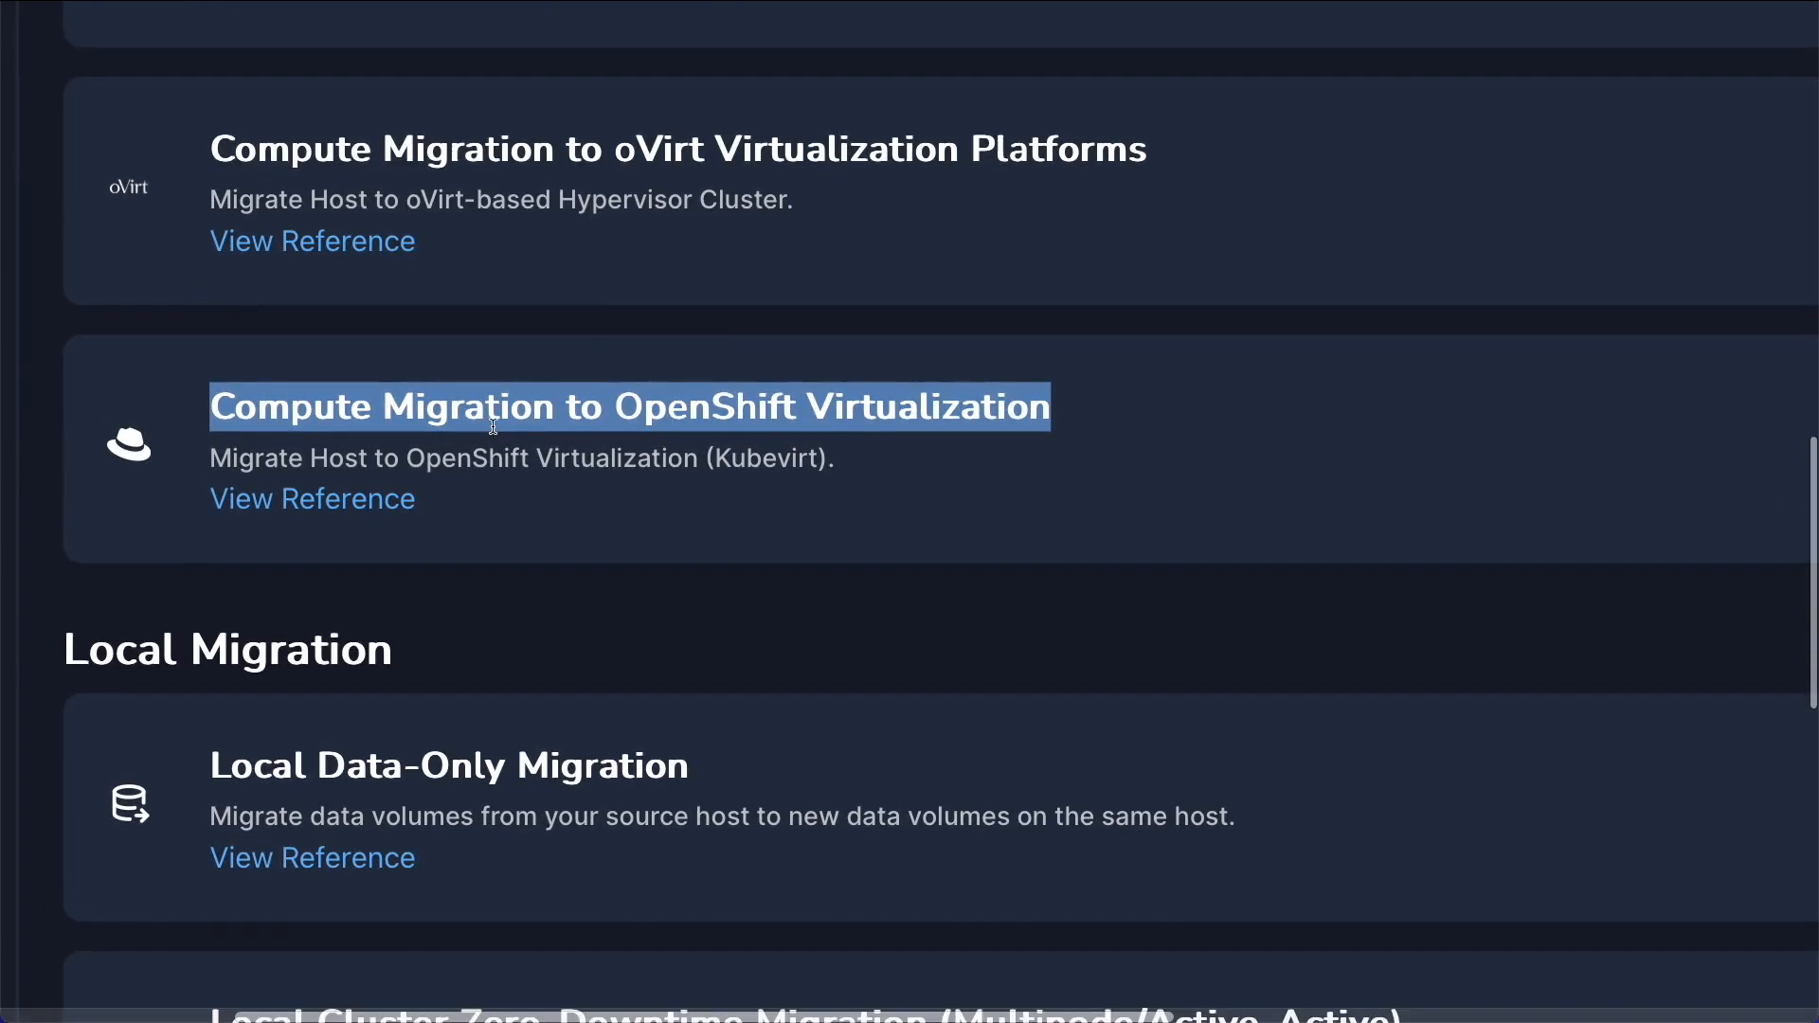
pyautogui.click(548, 456)
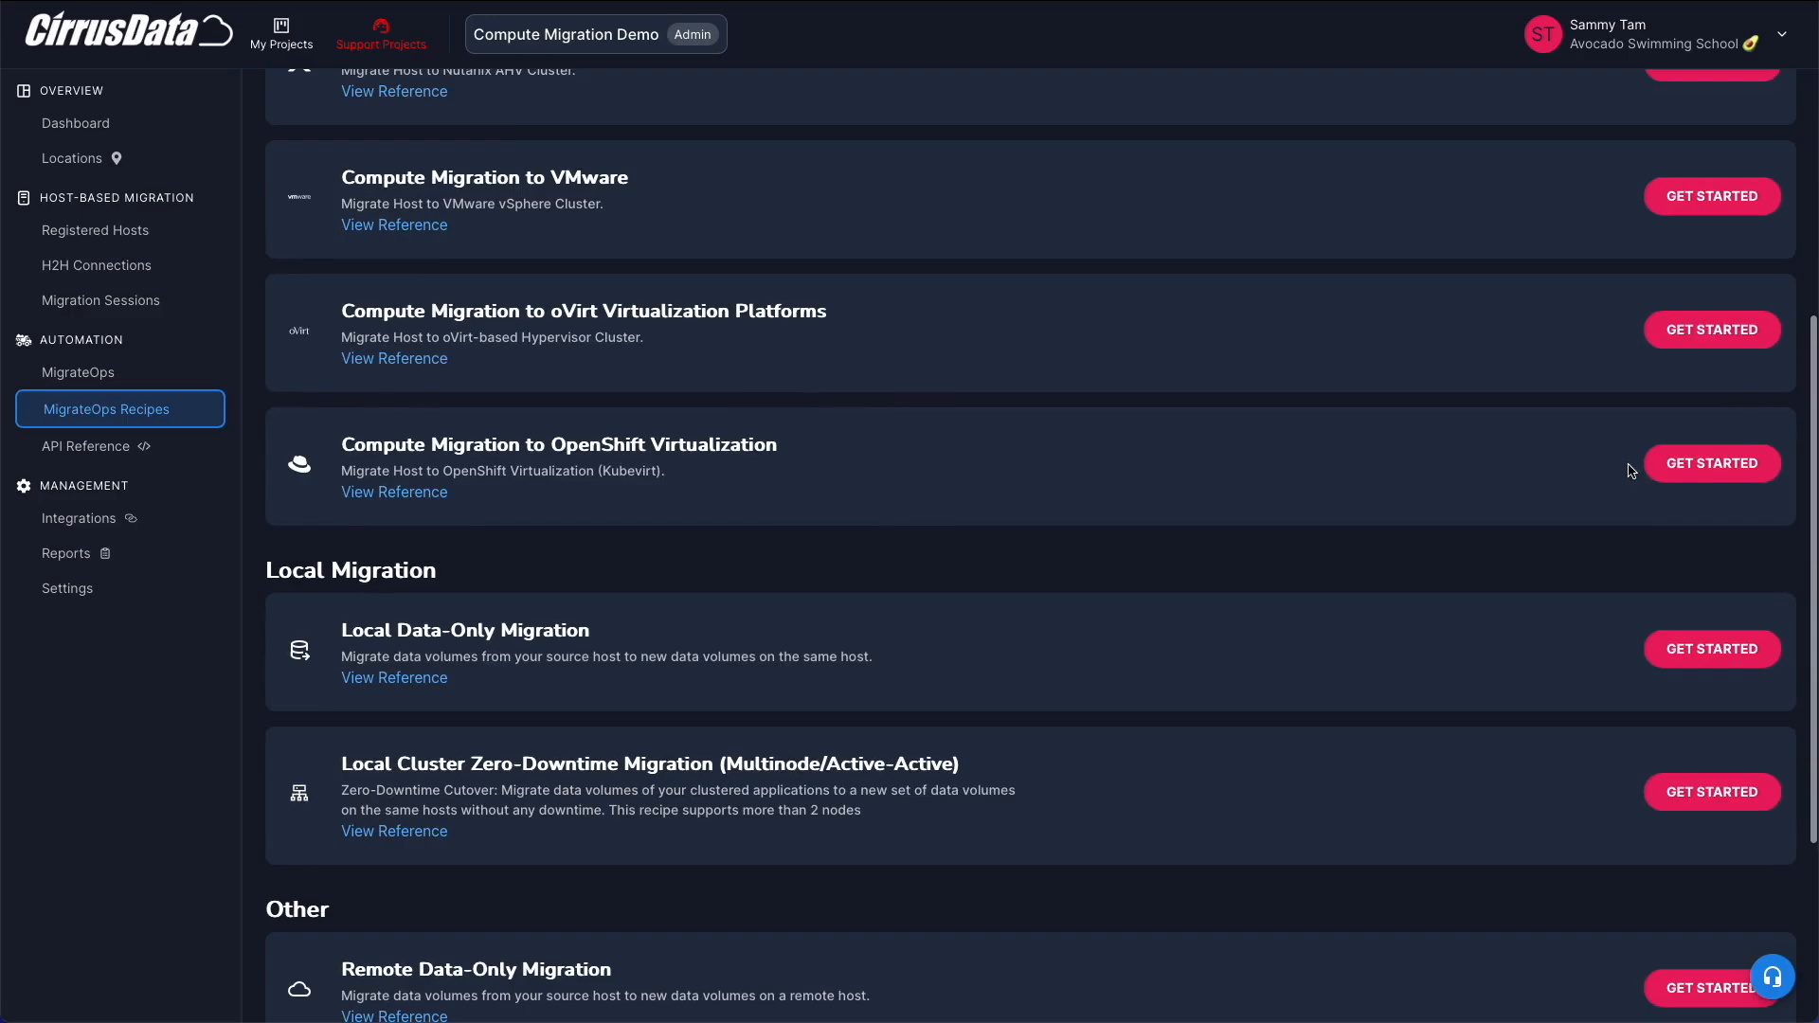
pyautogui.click(1651, 469)
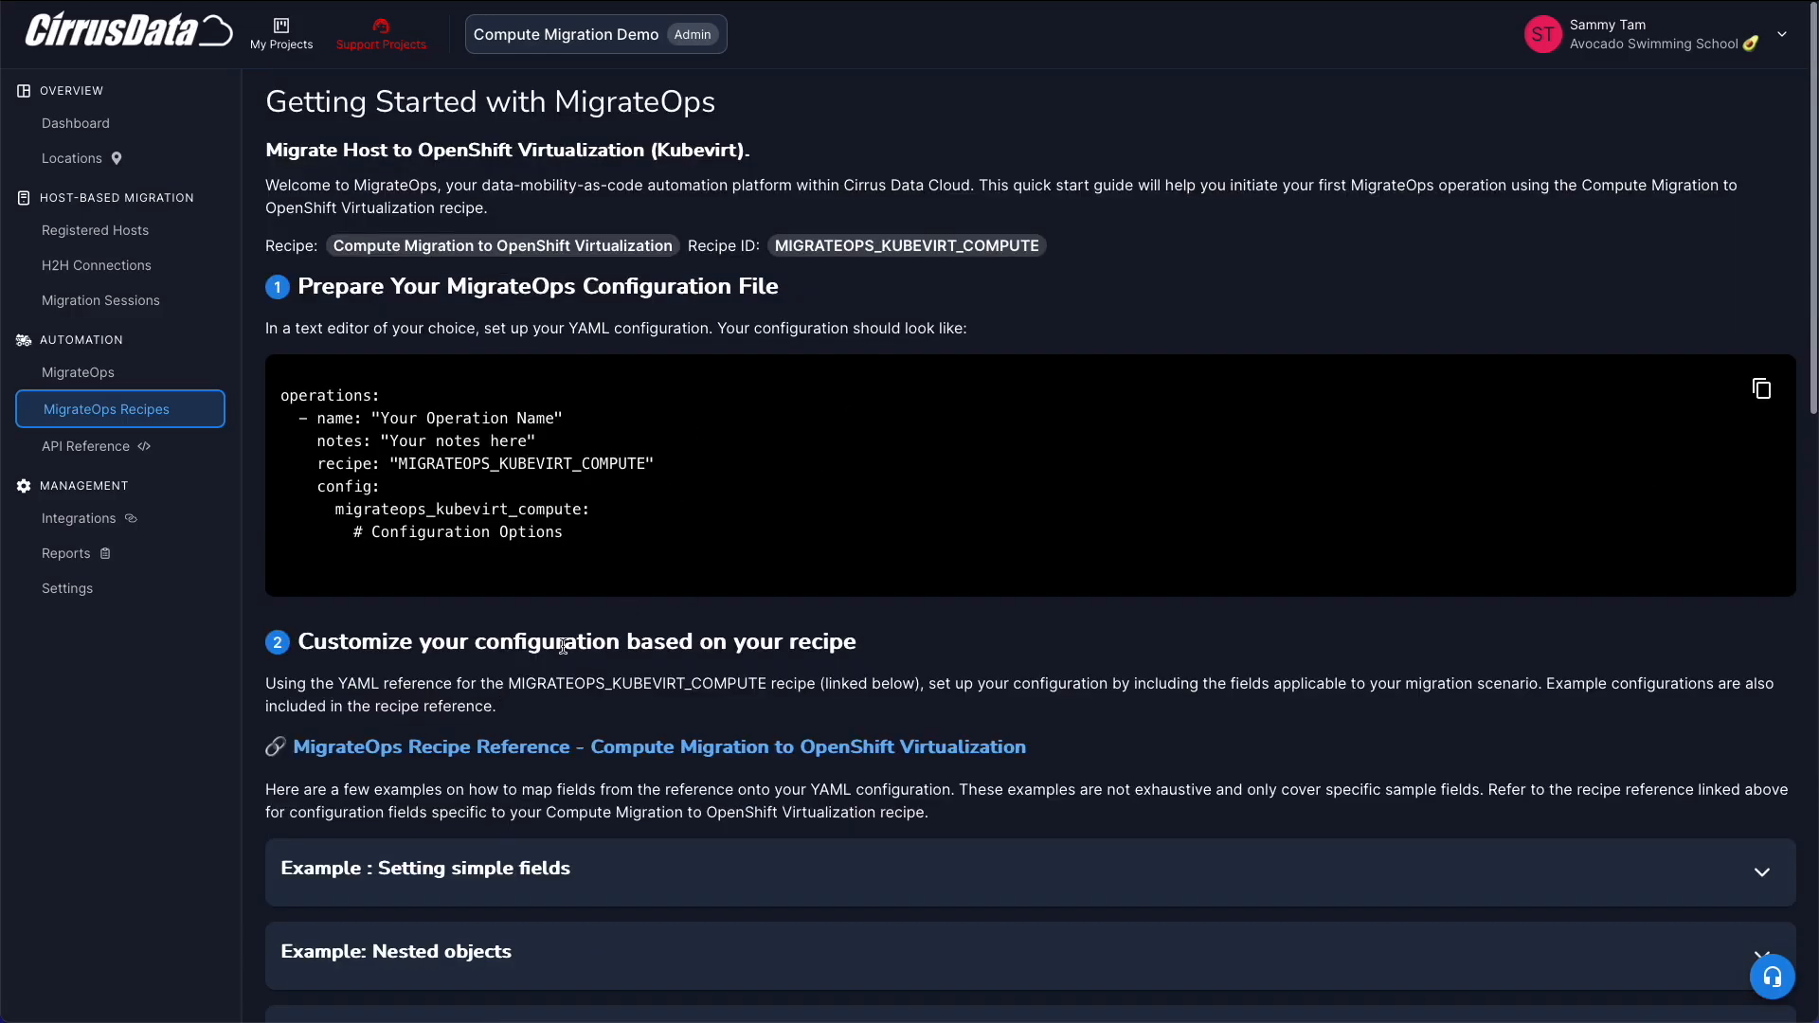
pyautogui.scroll(-15, 644, 514)
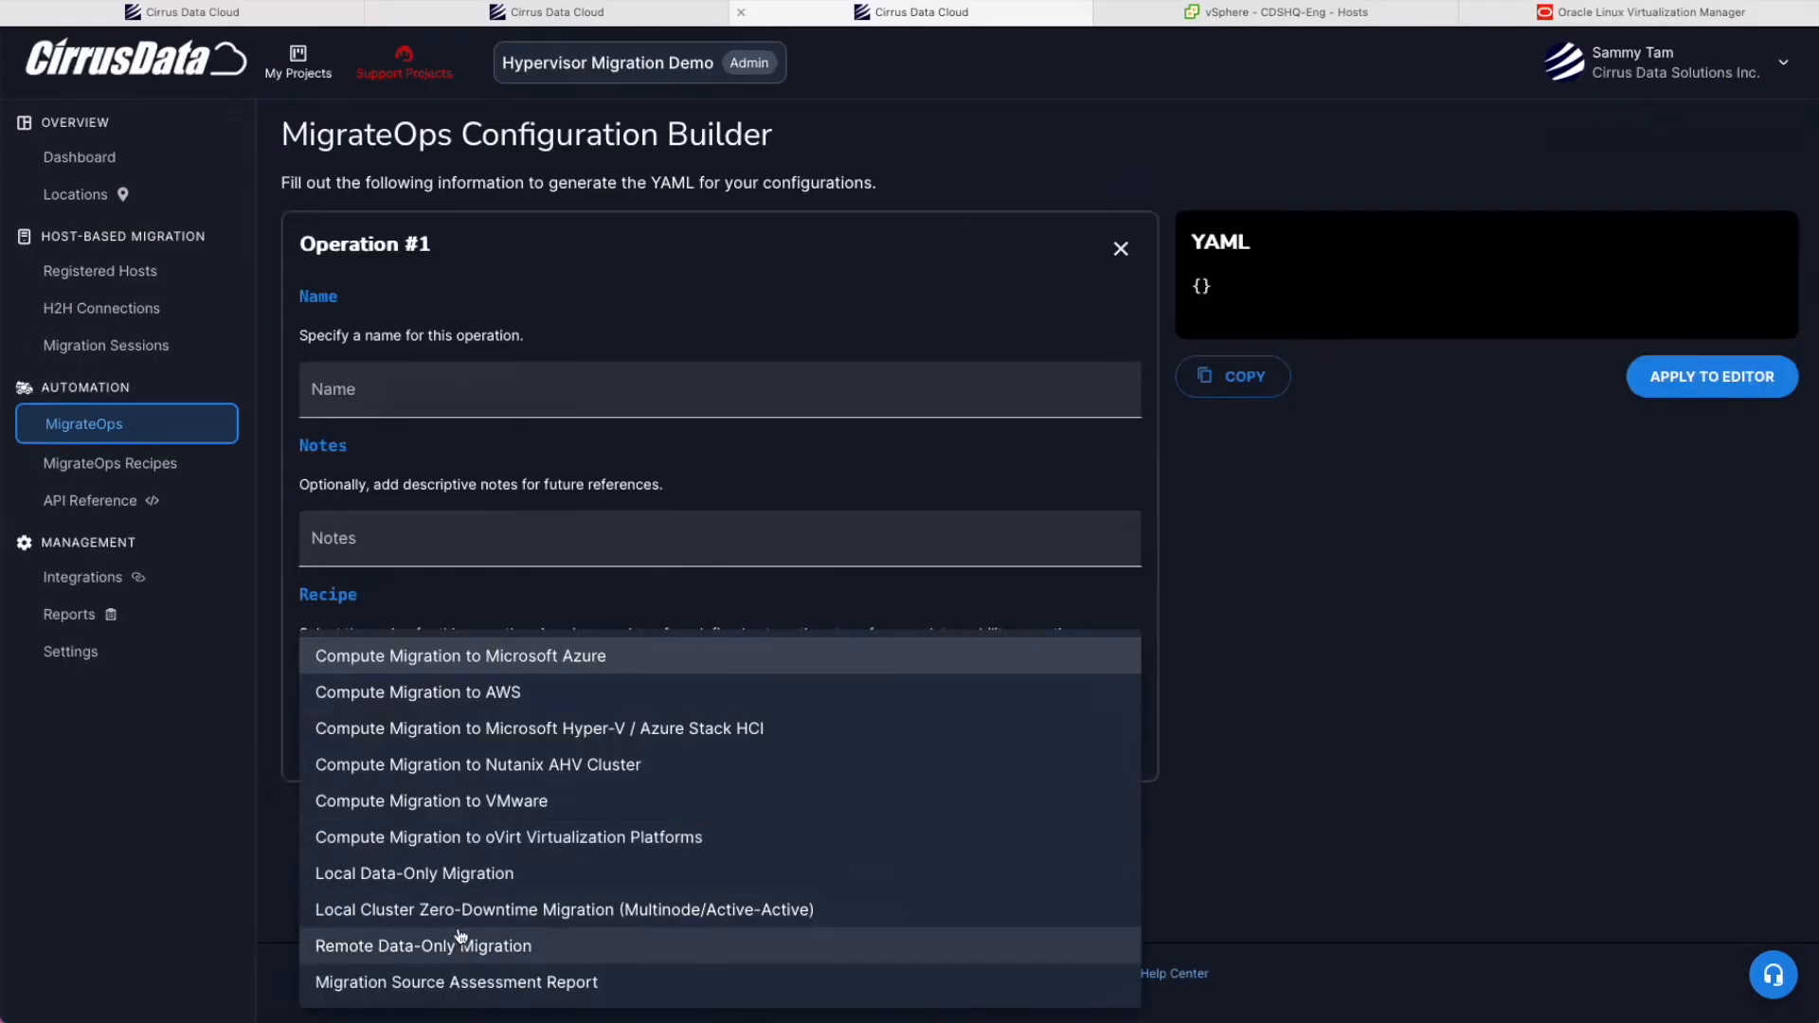
# Choose the Compute Migration to VMware recipe for Operation #1 and set its integration name to asdfasdfasd.
pyautogui.click(455, 801)
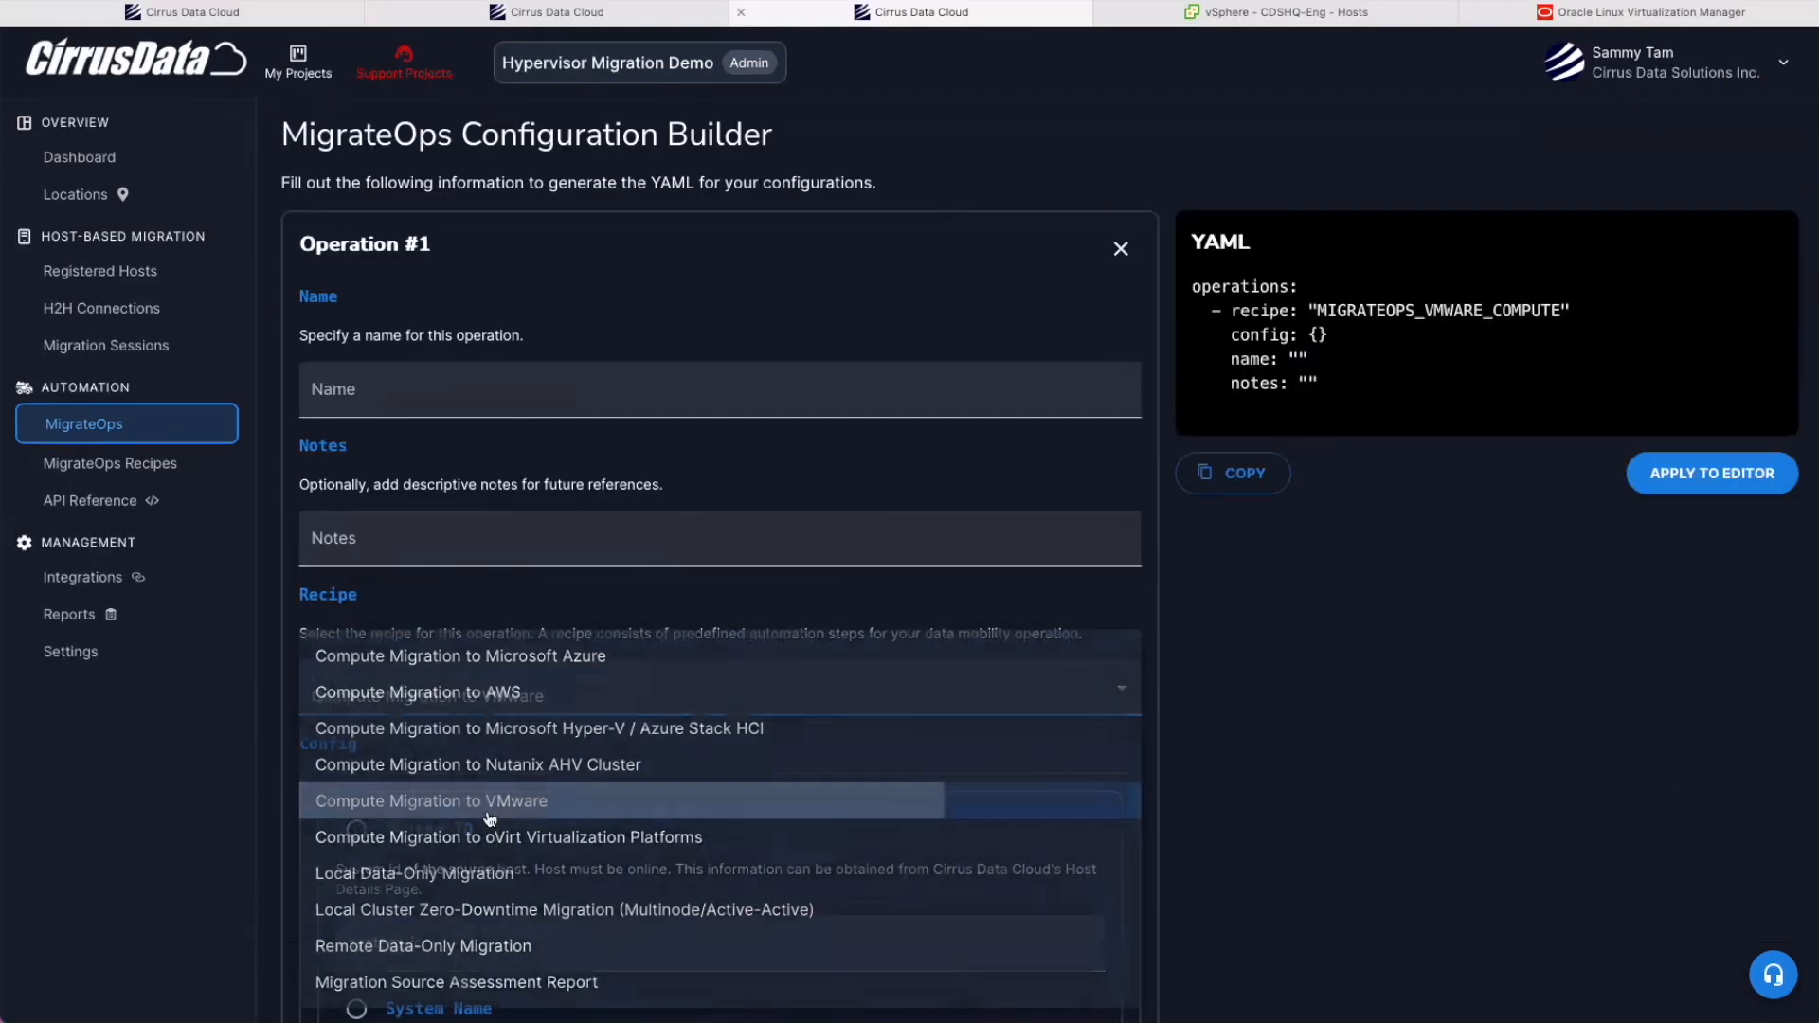
pyautogui.scroll(-8, 402, 606)
pyautogui.click(402, 607)
pyautogui.write('asdfasdfasd')
pyautogui.scroll(-3, 403, 606)
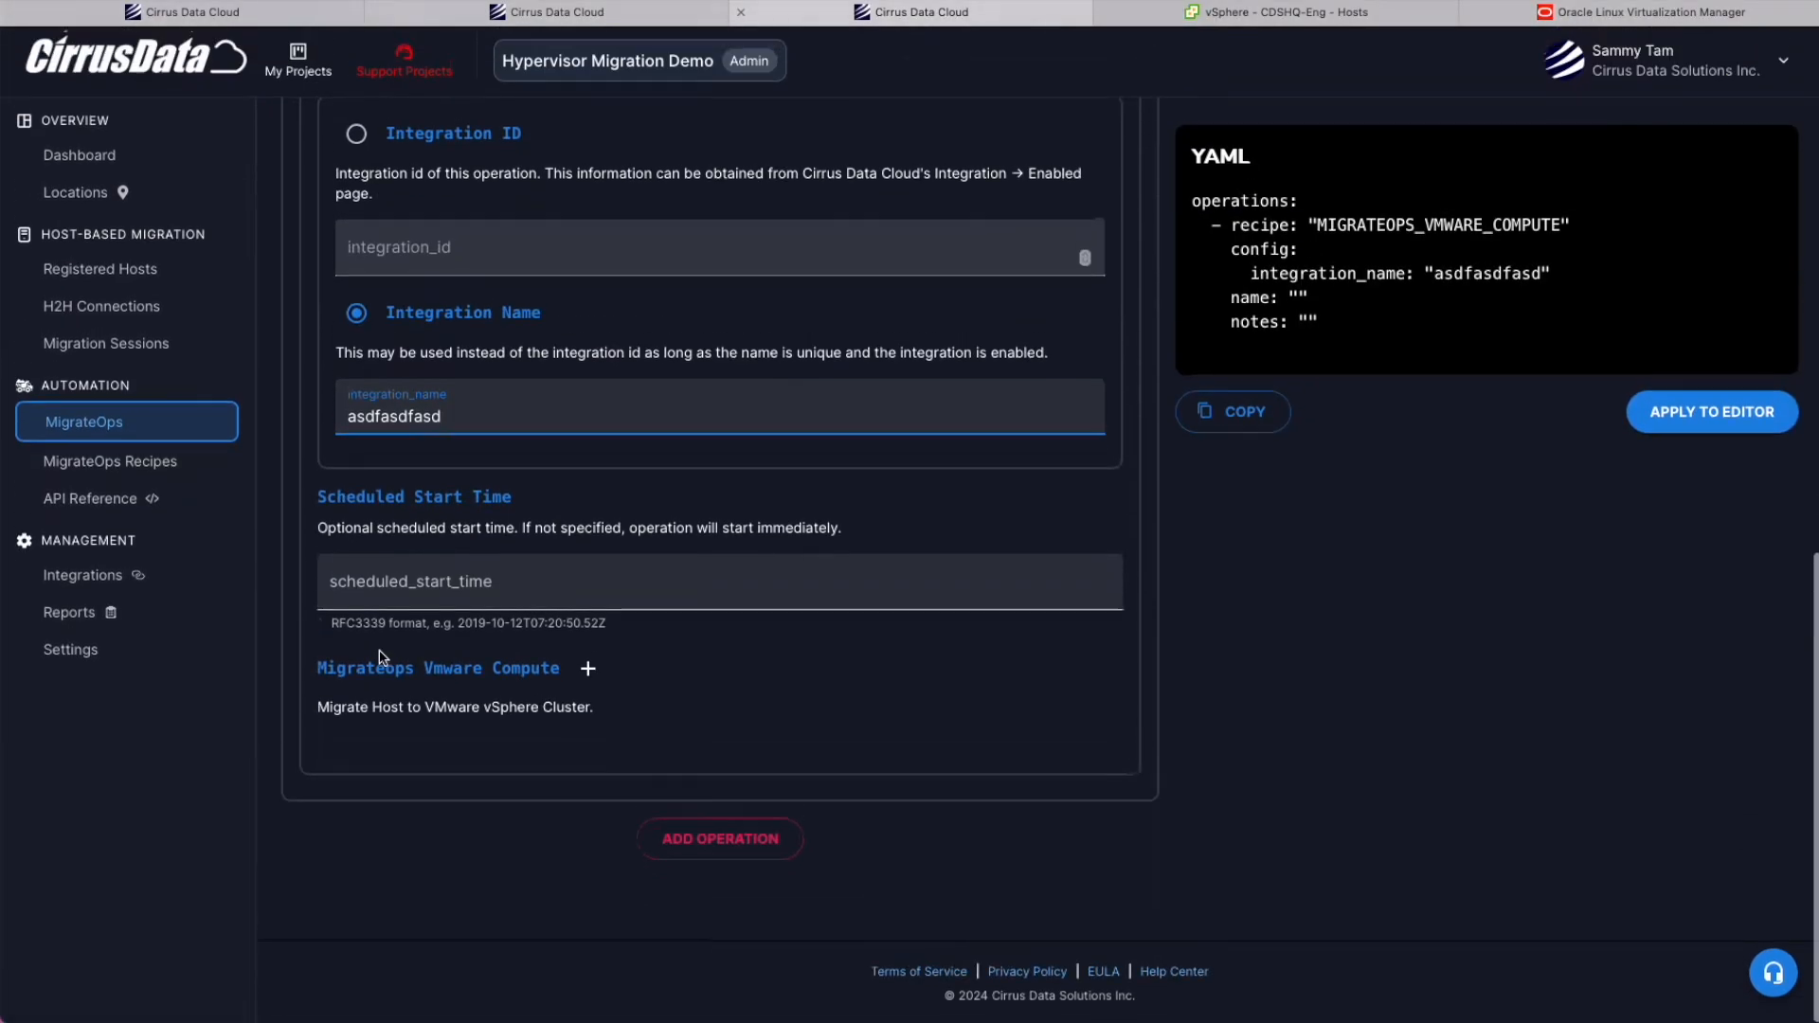
# Add the Migrateops Vmware Compute configuration to the operation and enter asdk in one of its fields.
pyautogui.click(588, 654)
pyautogui.scroll(-2, 588, 653)
pyautogui.click(451, 778)
pyautogui.scroll(-3, 446, 780)
pyautogui.click(426, 694)
pyautogui.write('asdk')
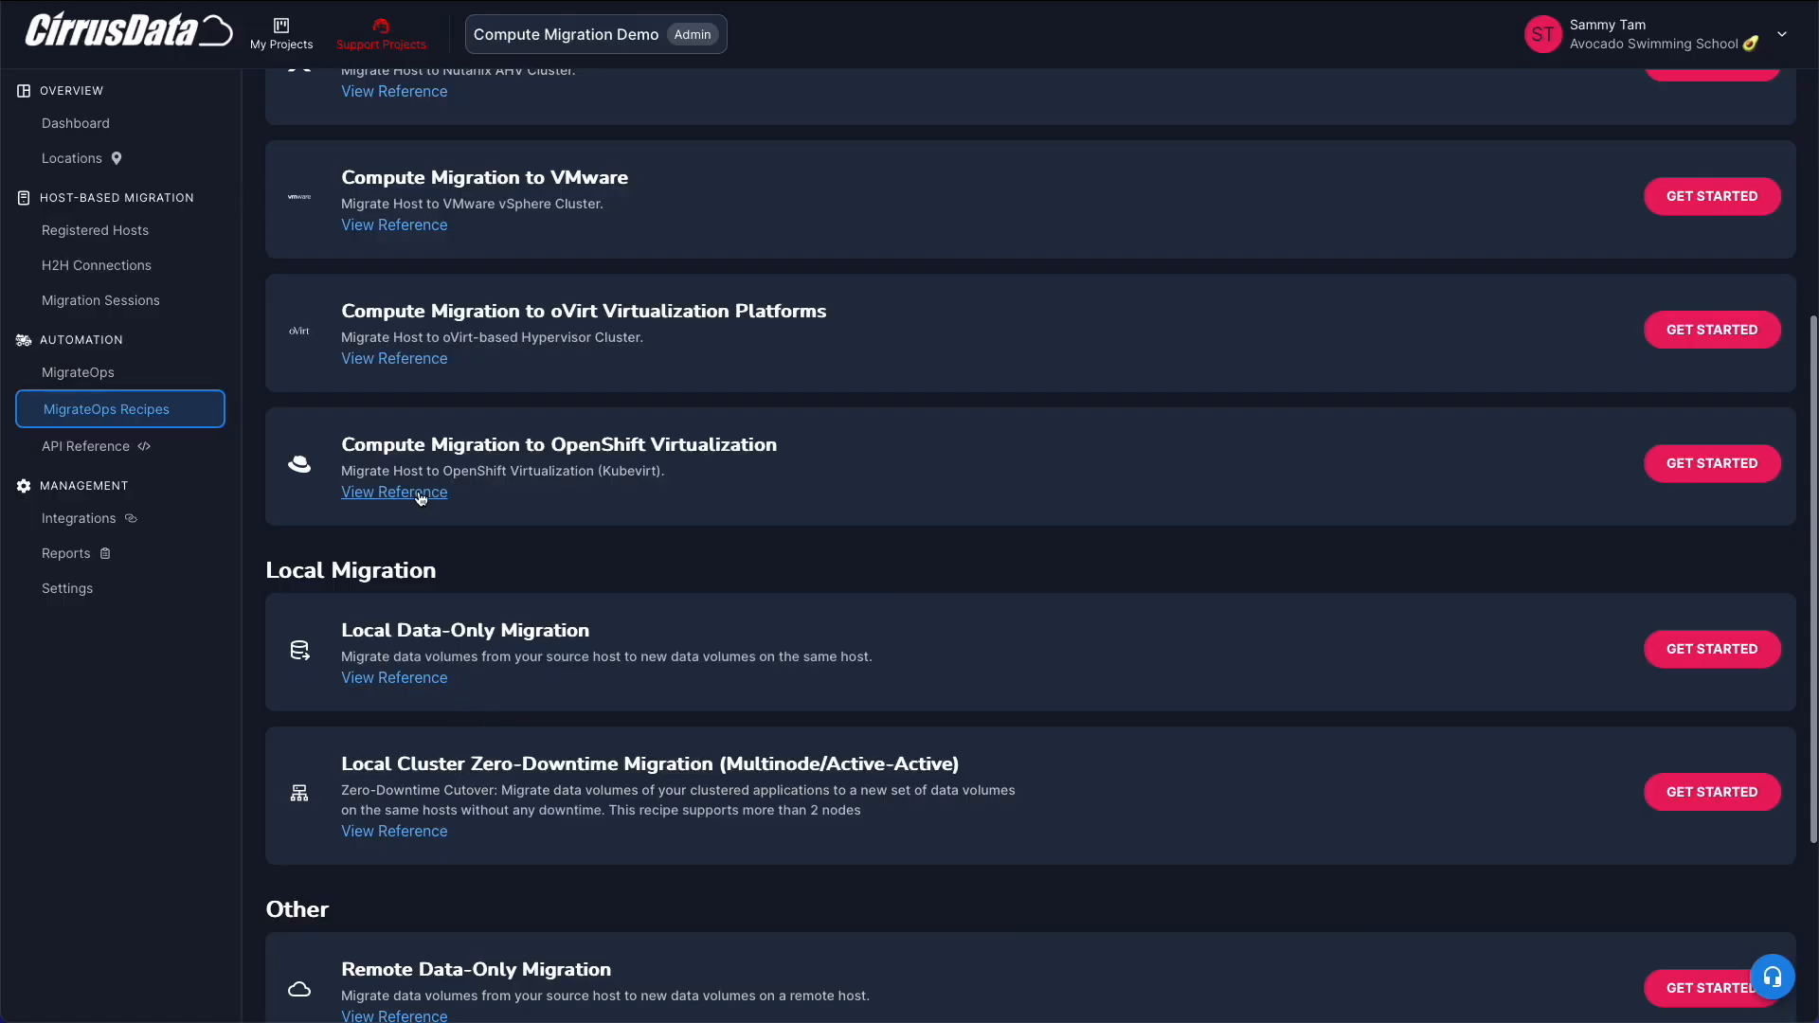
# Open the configuration reference of the Compute Migration to OpenShift Virtualization recipe and expand its migrateops_kubevirt_compute object.
pyautogui.click(421, 493)
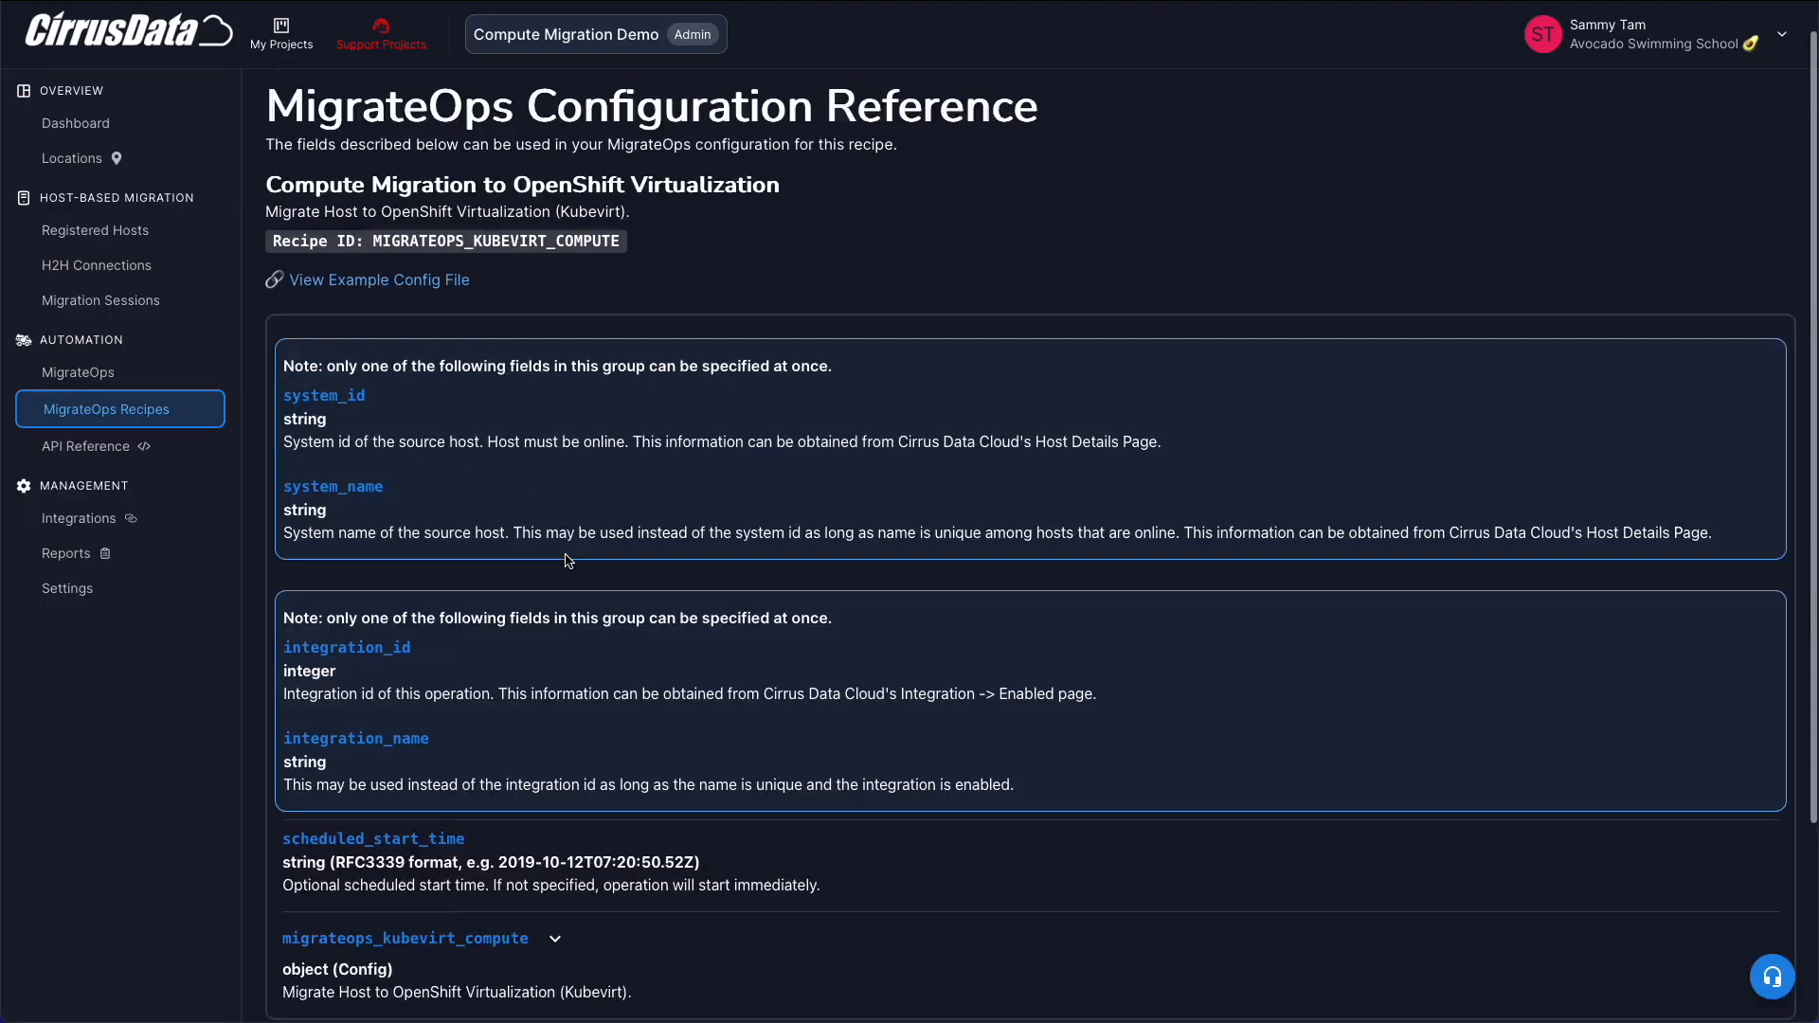
pyautogui.scroll(-4, 568, 686)
pyautogui.click(569, 684)
pyautogui.scroll(-4, 457, 688)
pyautogui.scroll(-4, 458, 689)
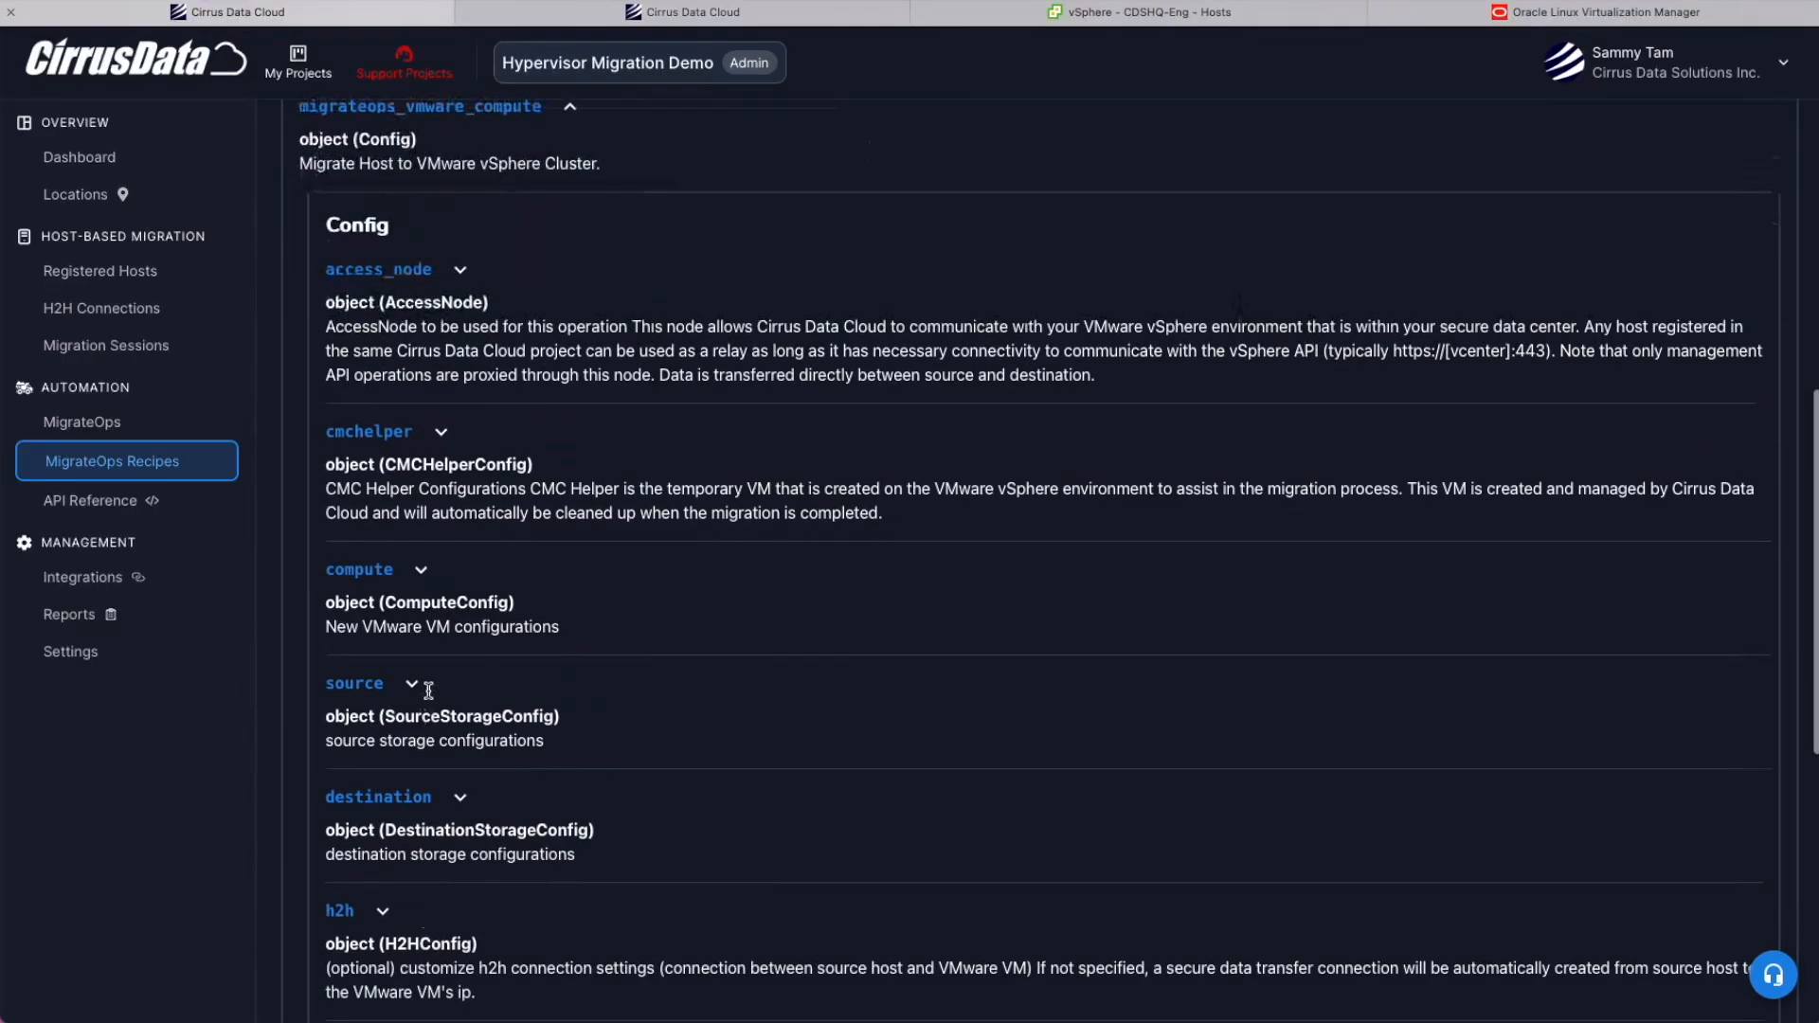
# Expand the compute object in the VMware recipe reference and read through its ComputeConfig fields.
pyautogui.scroll(-1, 398, 586)
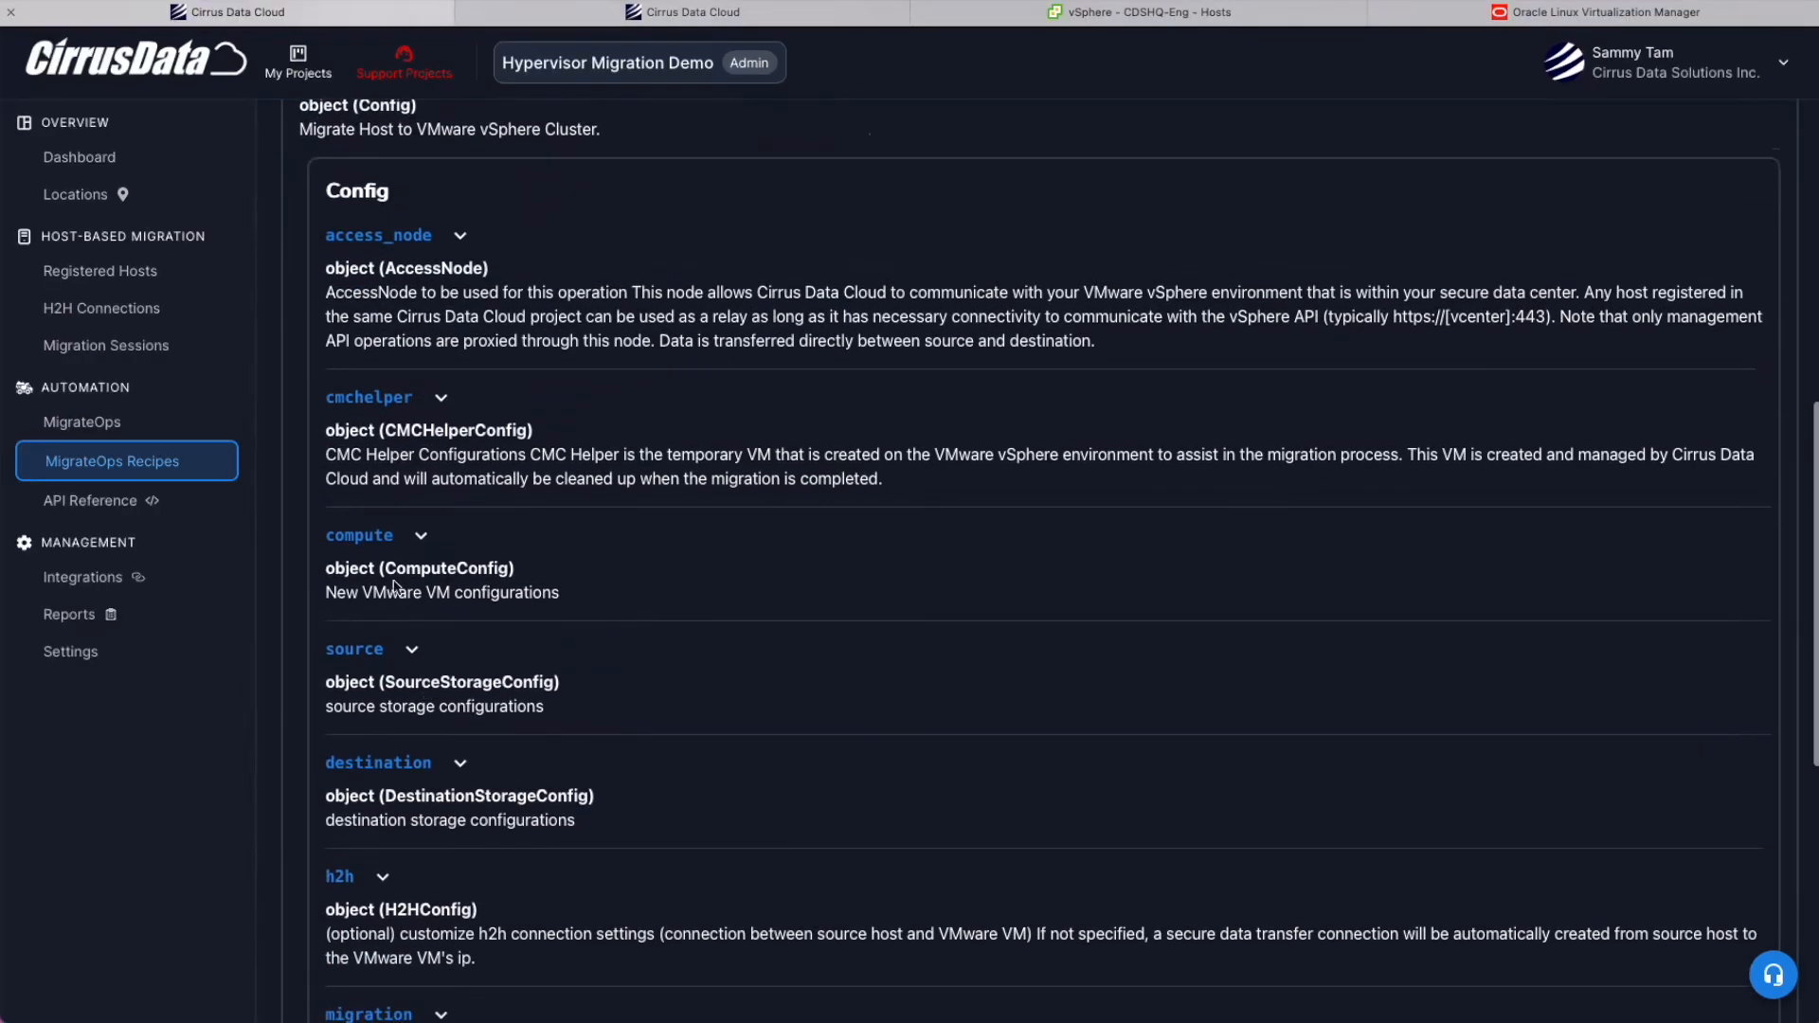
pyautogui.click(395, 551)
pyautogui.scroll(-5, 395, 555)
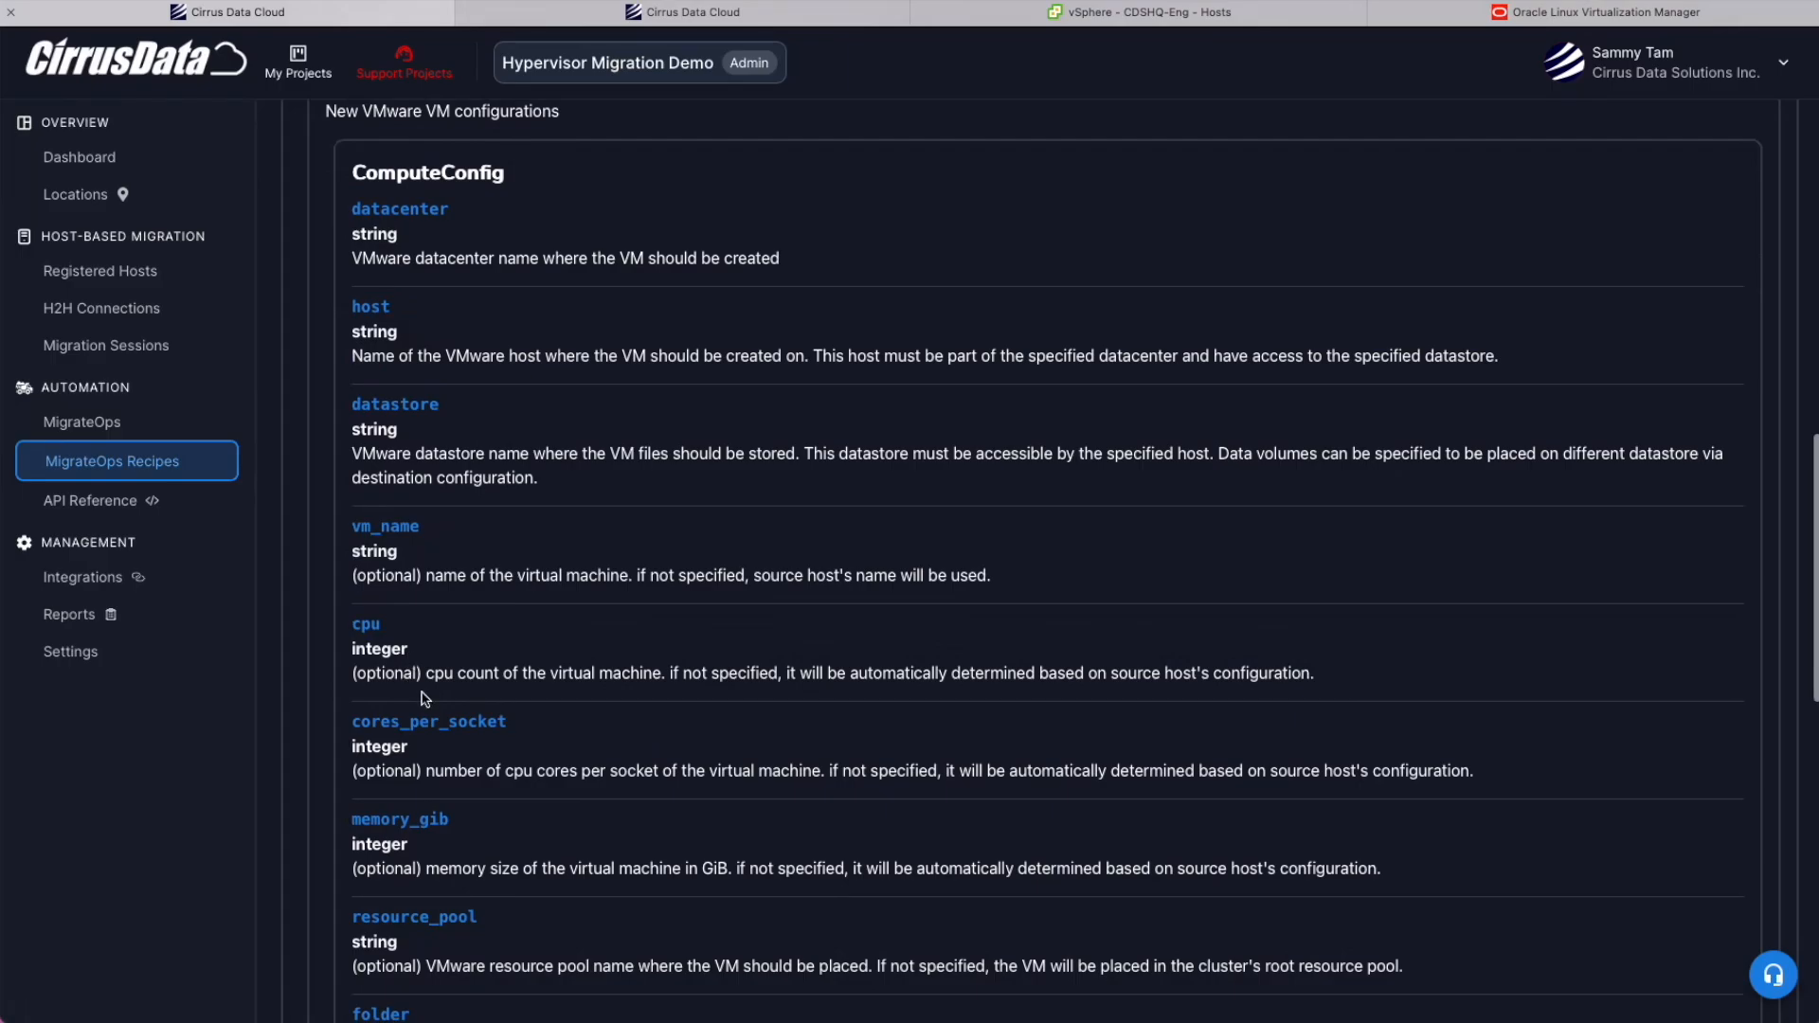
pyautogui.scroll(-3, 426, 664)
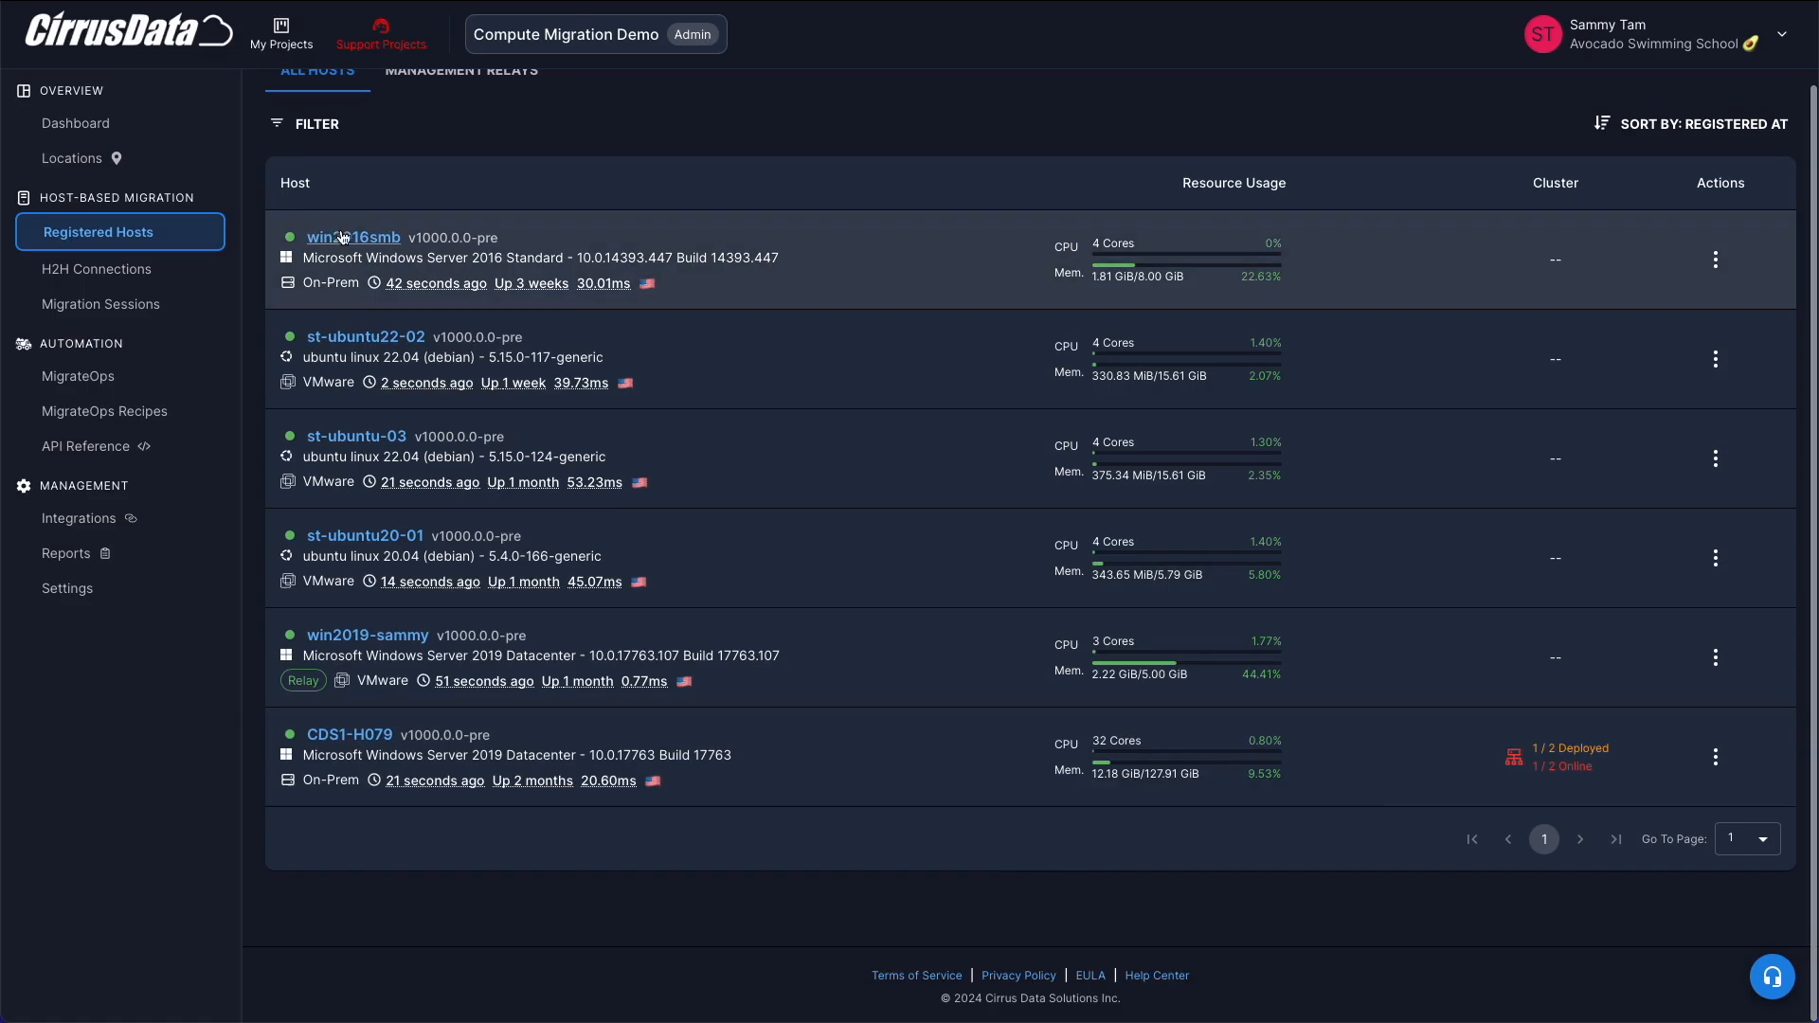
# Open the win2016smb host, then expand the cutover and network objects in the VMware recipe reference and examine the transfer_mac option.
pyautogui.click(347, 239)
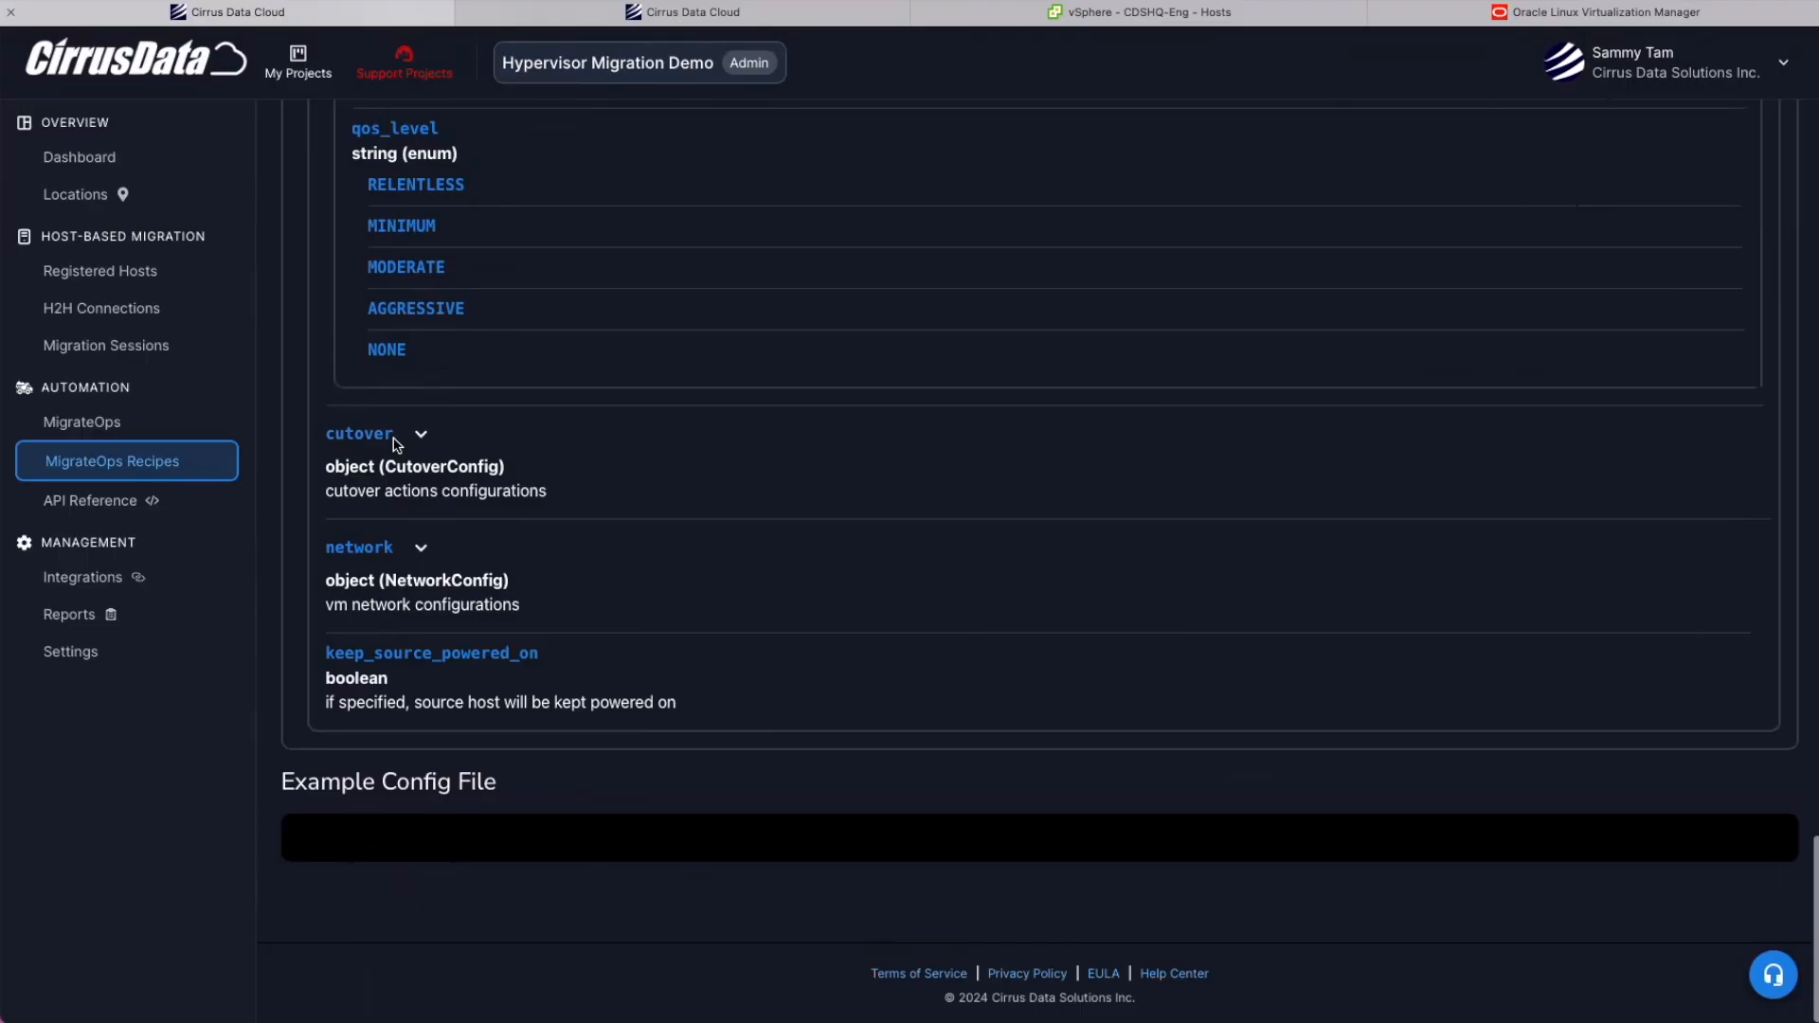
pyautogui.click(418, 435)
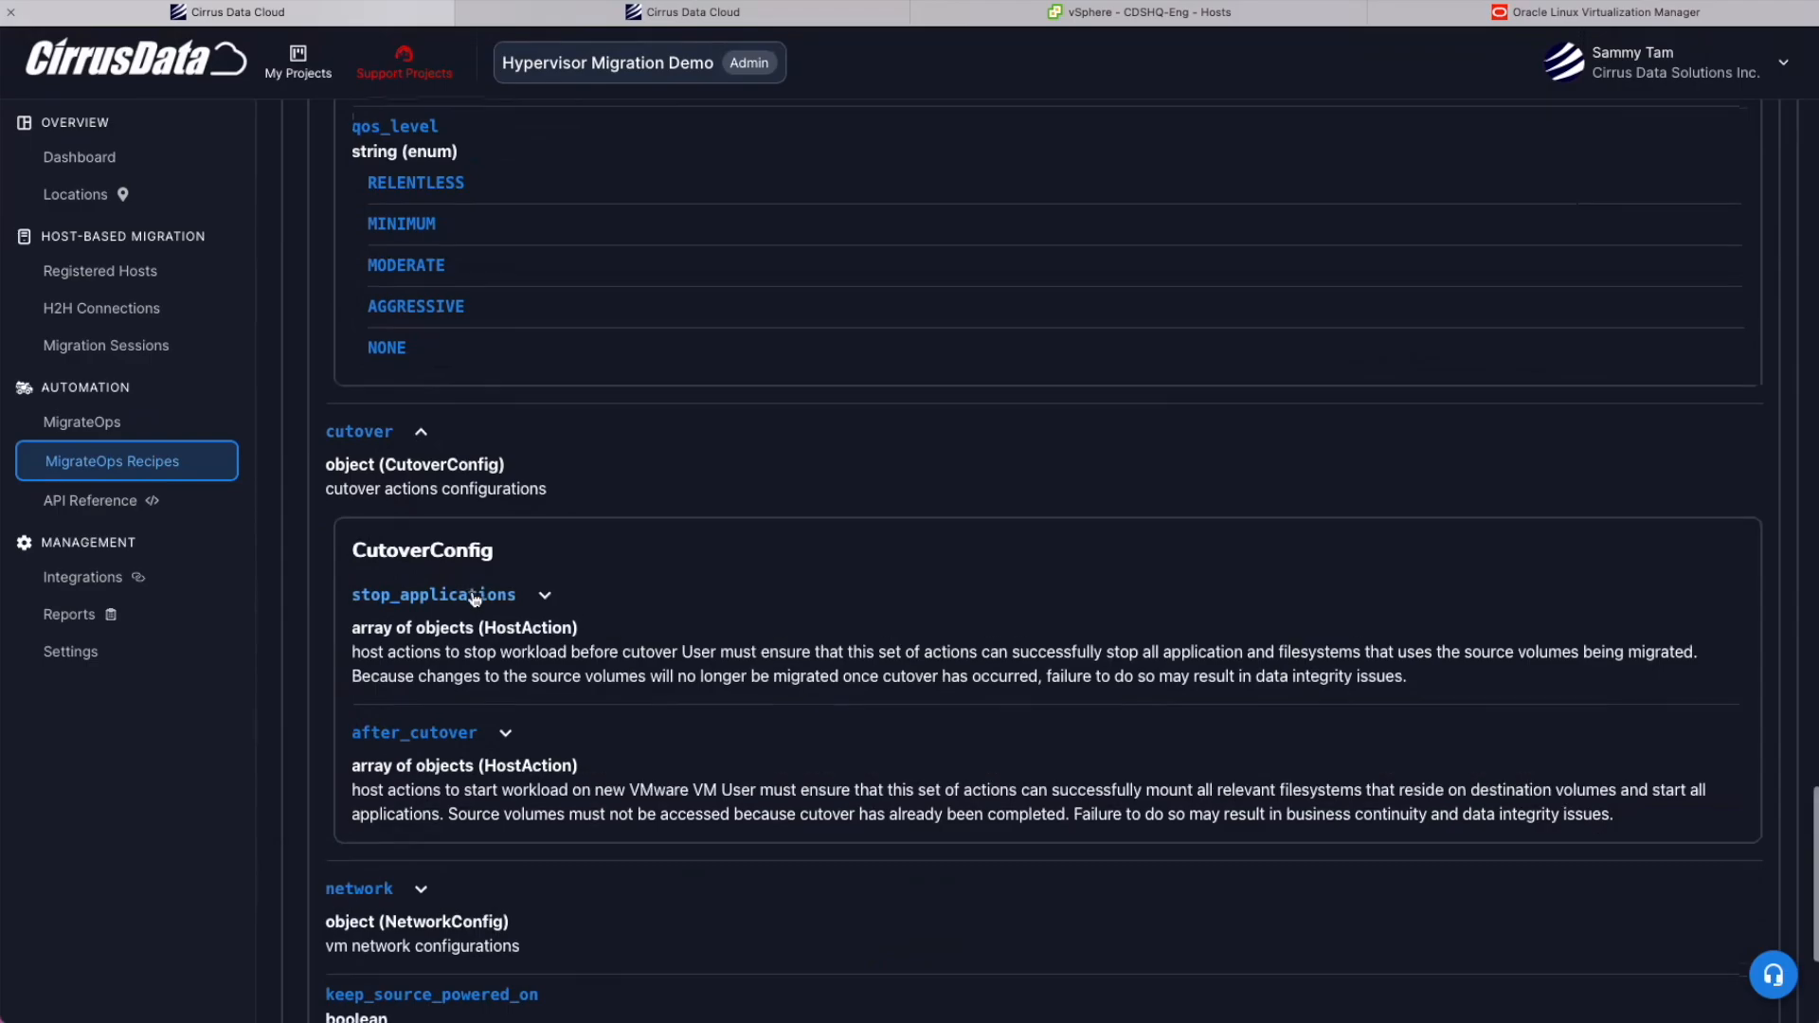
pyautogui.click(453, 712)
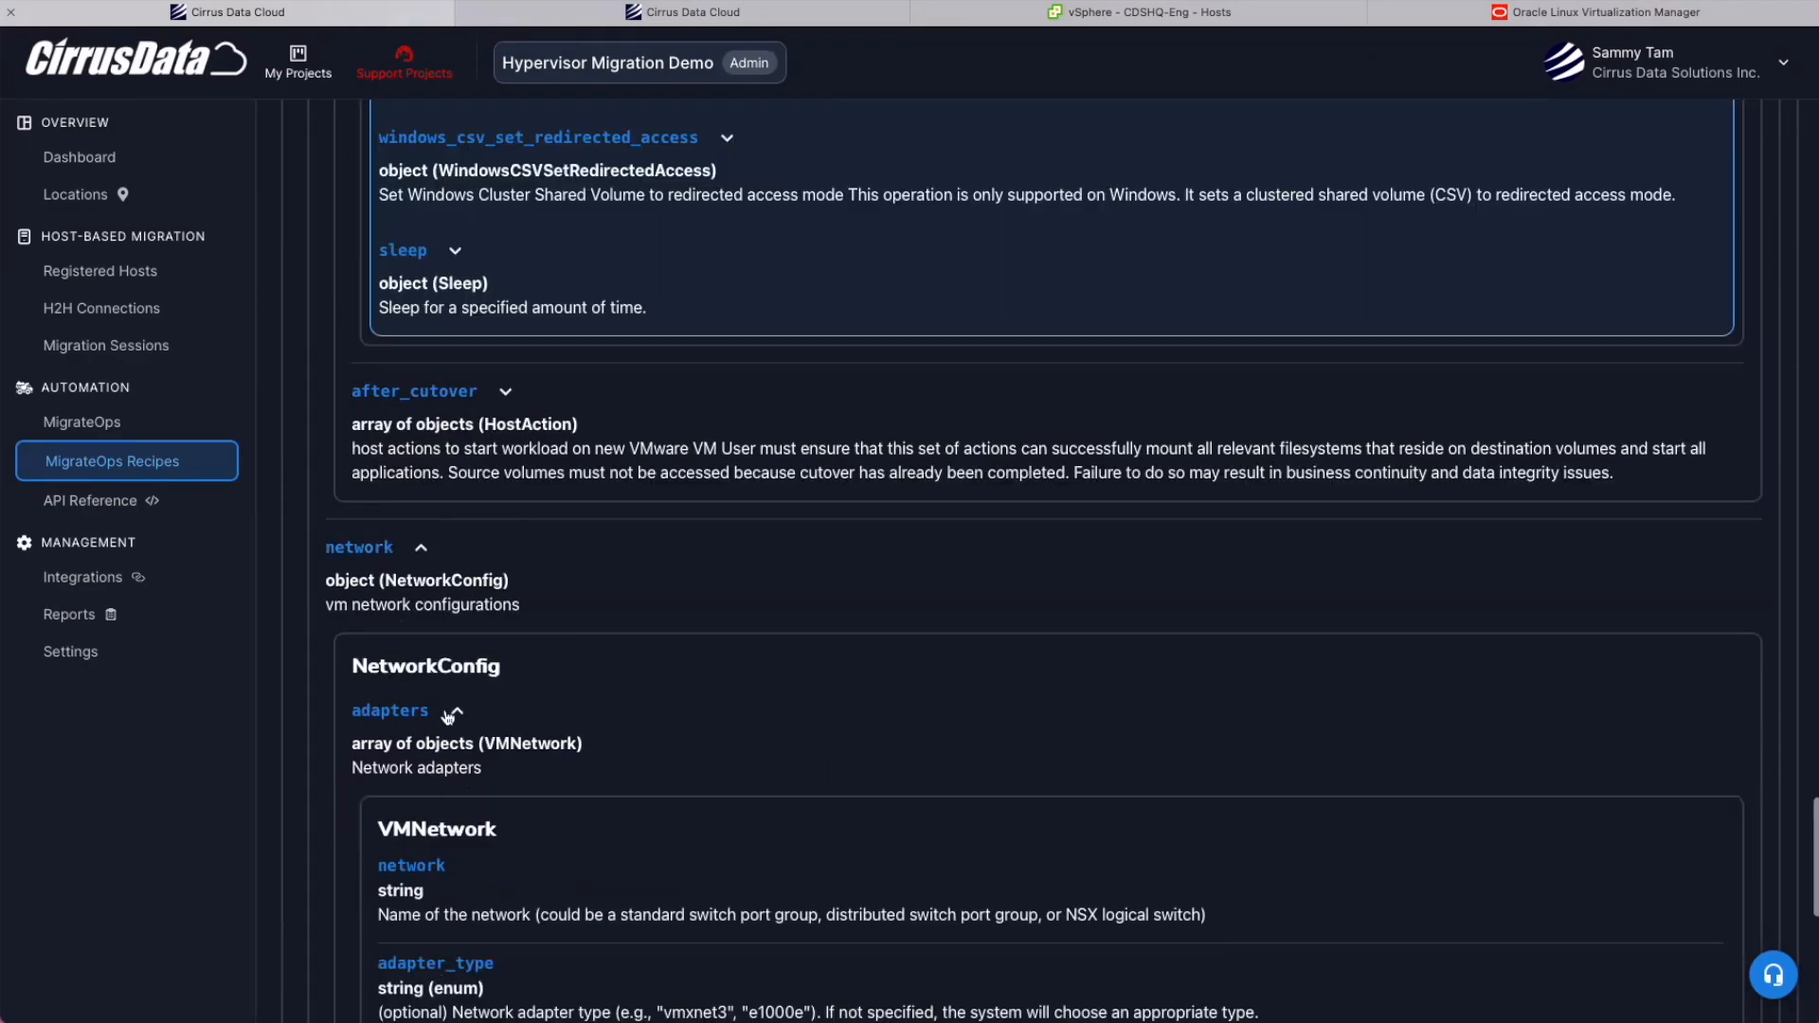
pyautogui.scroll(-7, 448, 717)
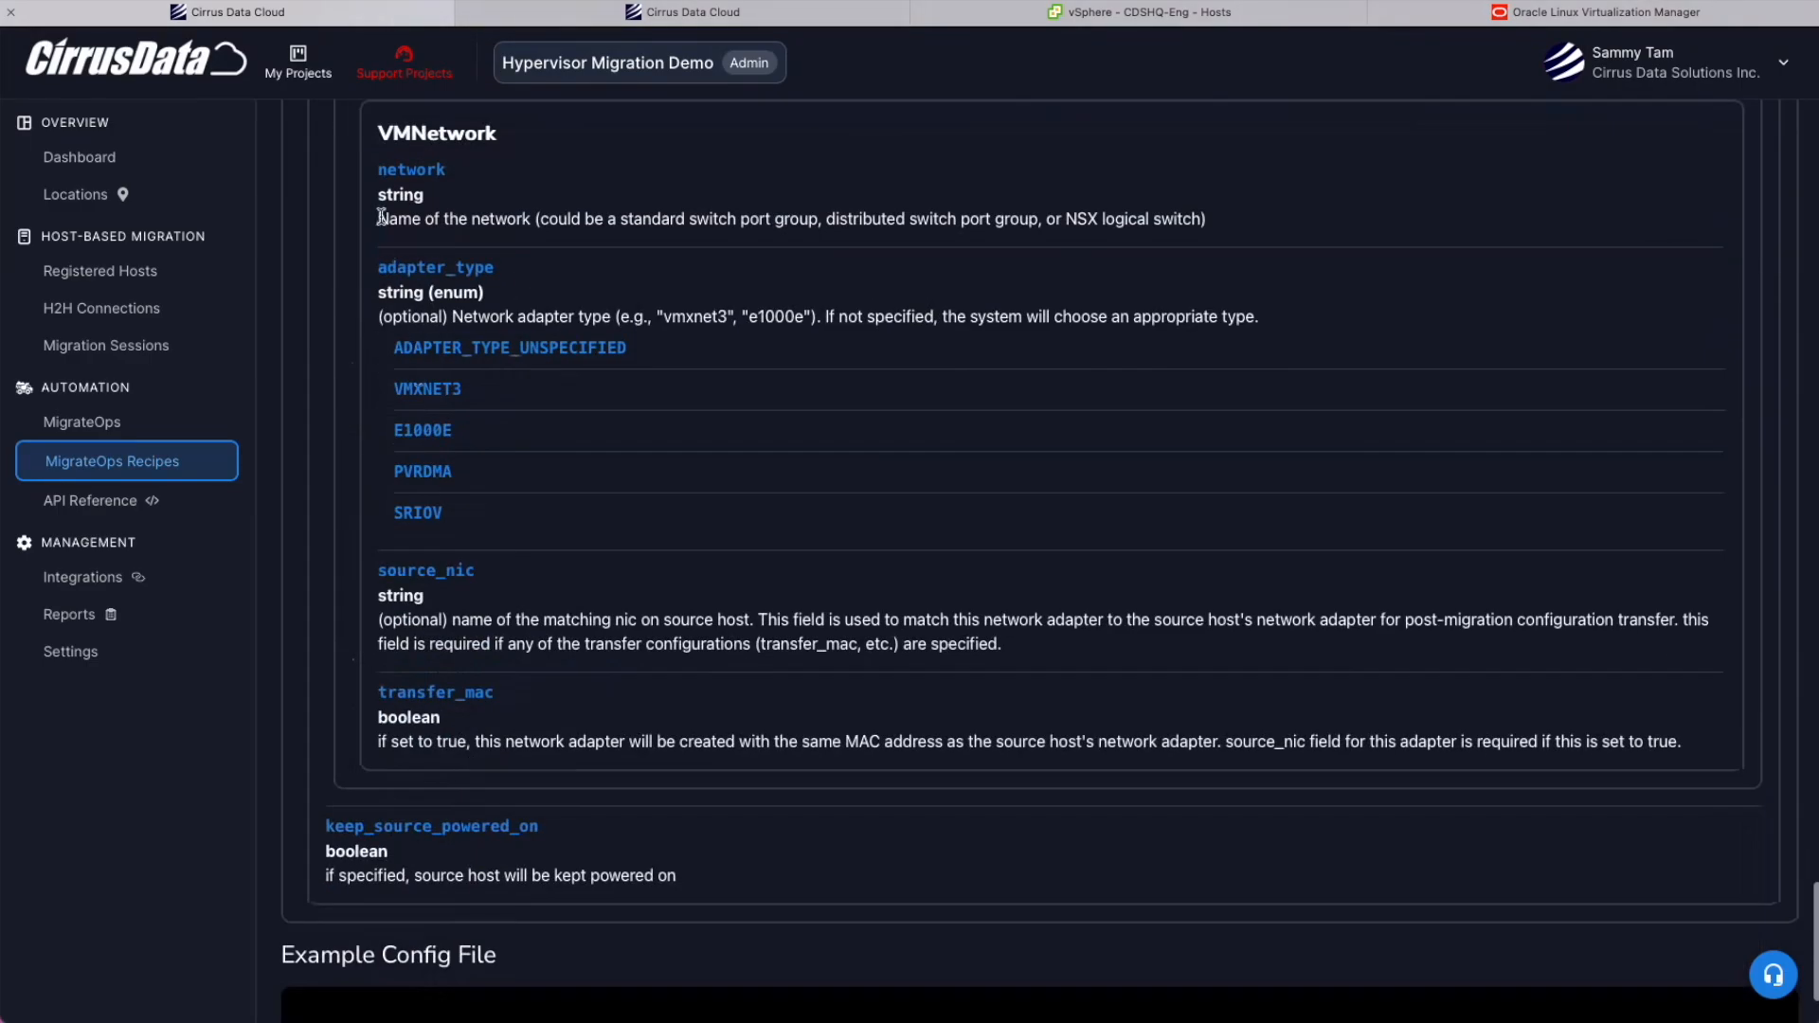
pyautogui.moveTo(380, 693); pyautogui.dragTo(528, 695)
pyautogui.click(528, 695)
pyautogui.scroll(20, 828, 248)
pyautogui.scroll(10, 827, 248)
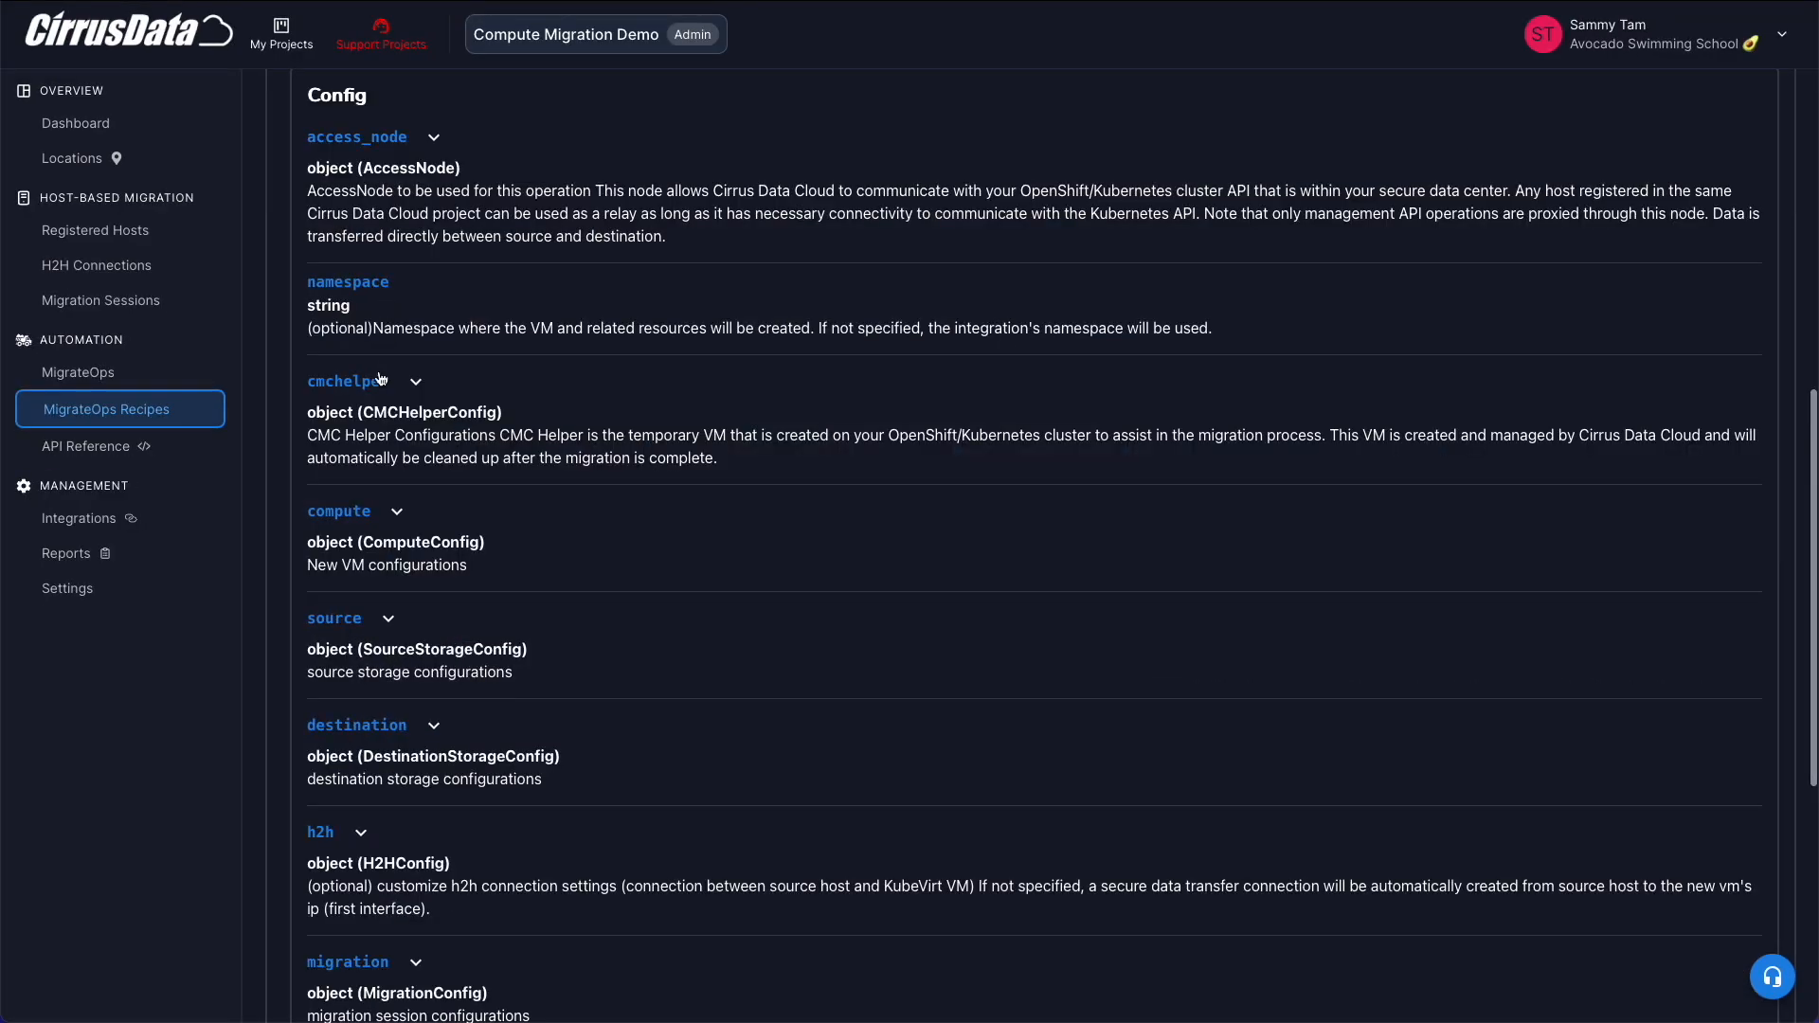
# Expand the cmchelper object in the OpenShift recipe reference and view the configuration of the migrateops-10199-win2016smb virtual machine.
pyautogui.click(380, 382)
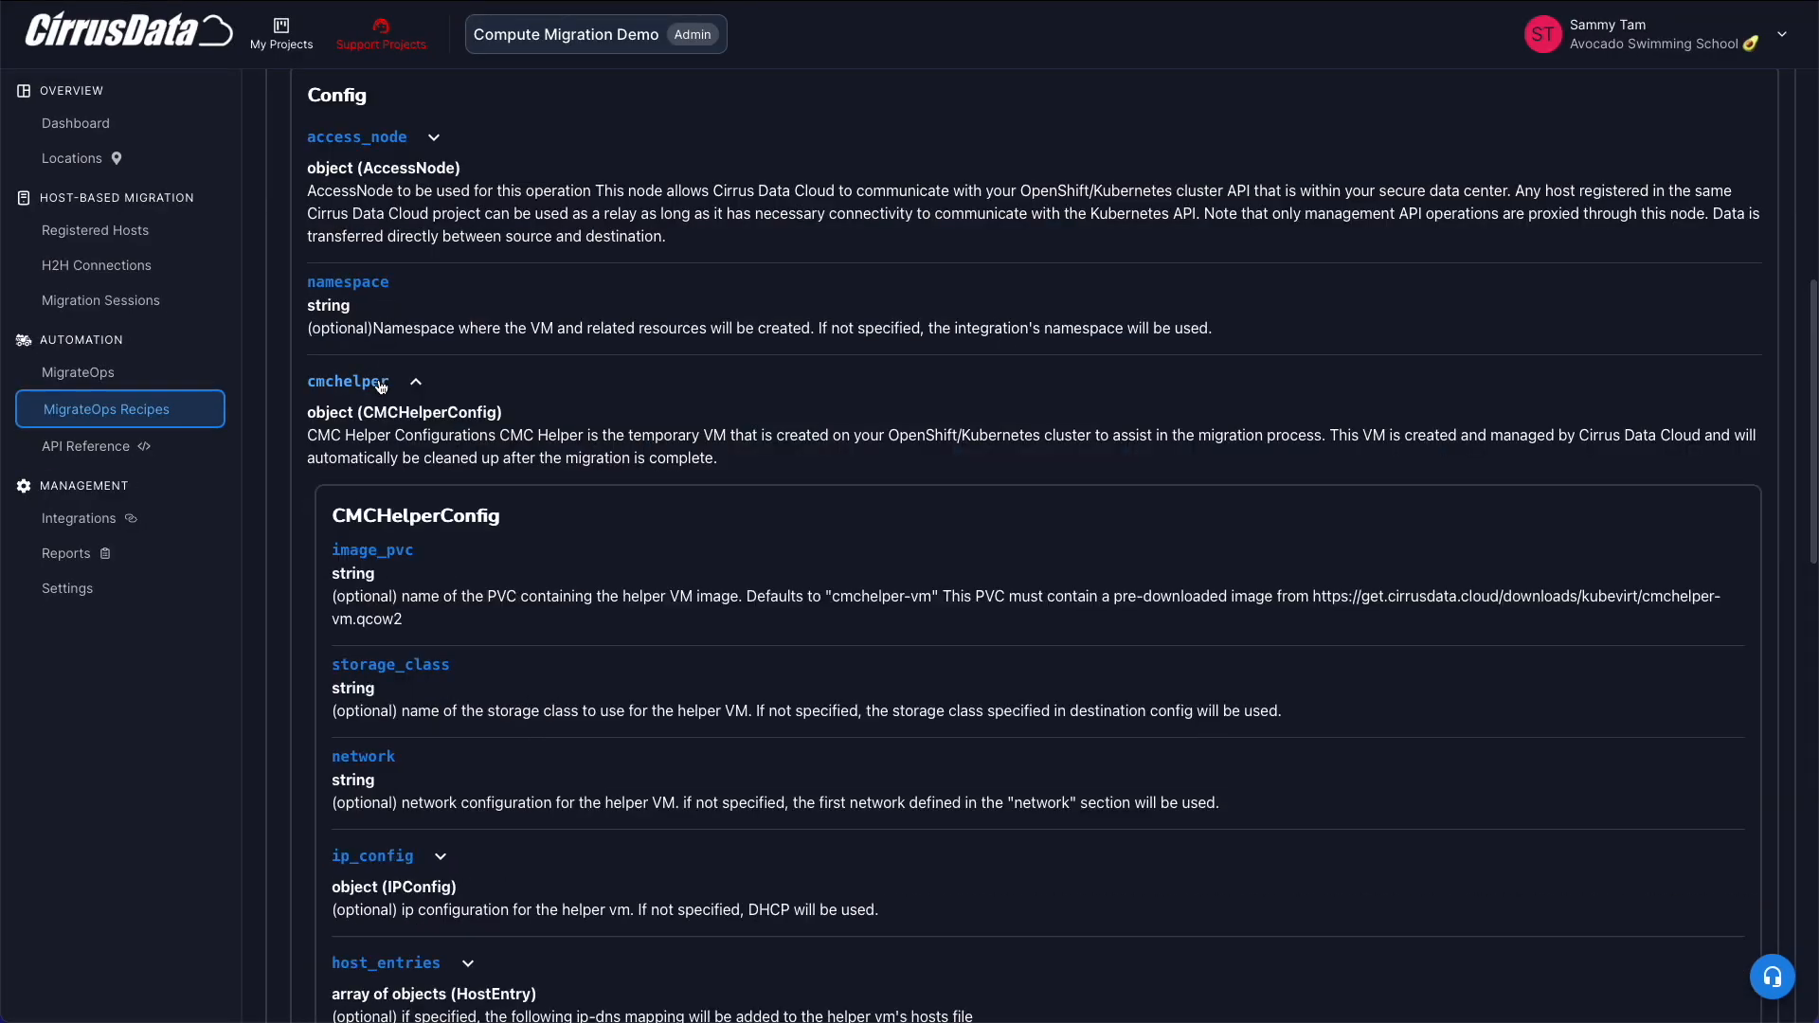
pyautogui.scroll(-2, 323, 384)
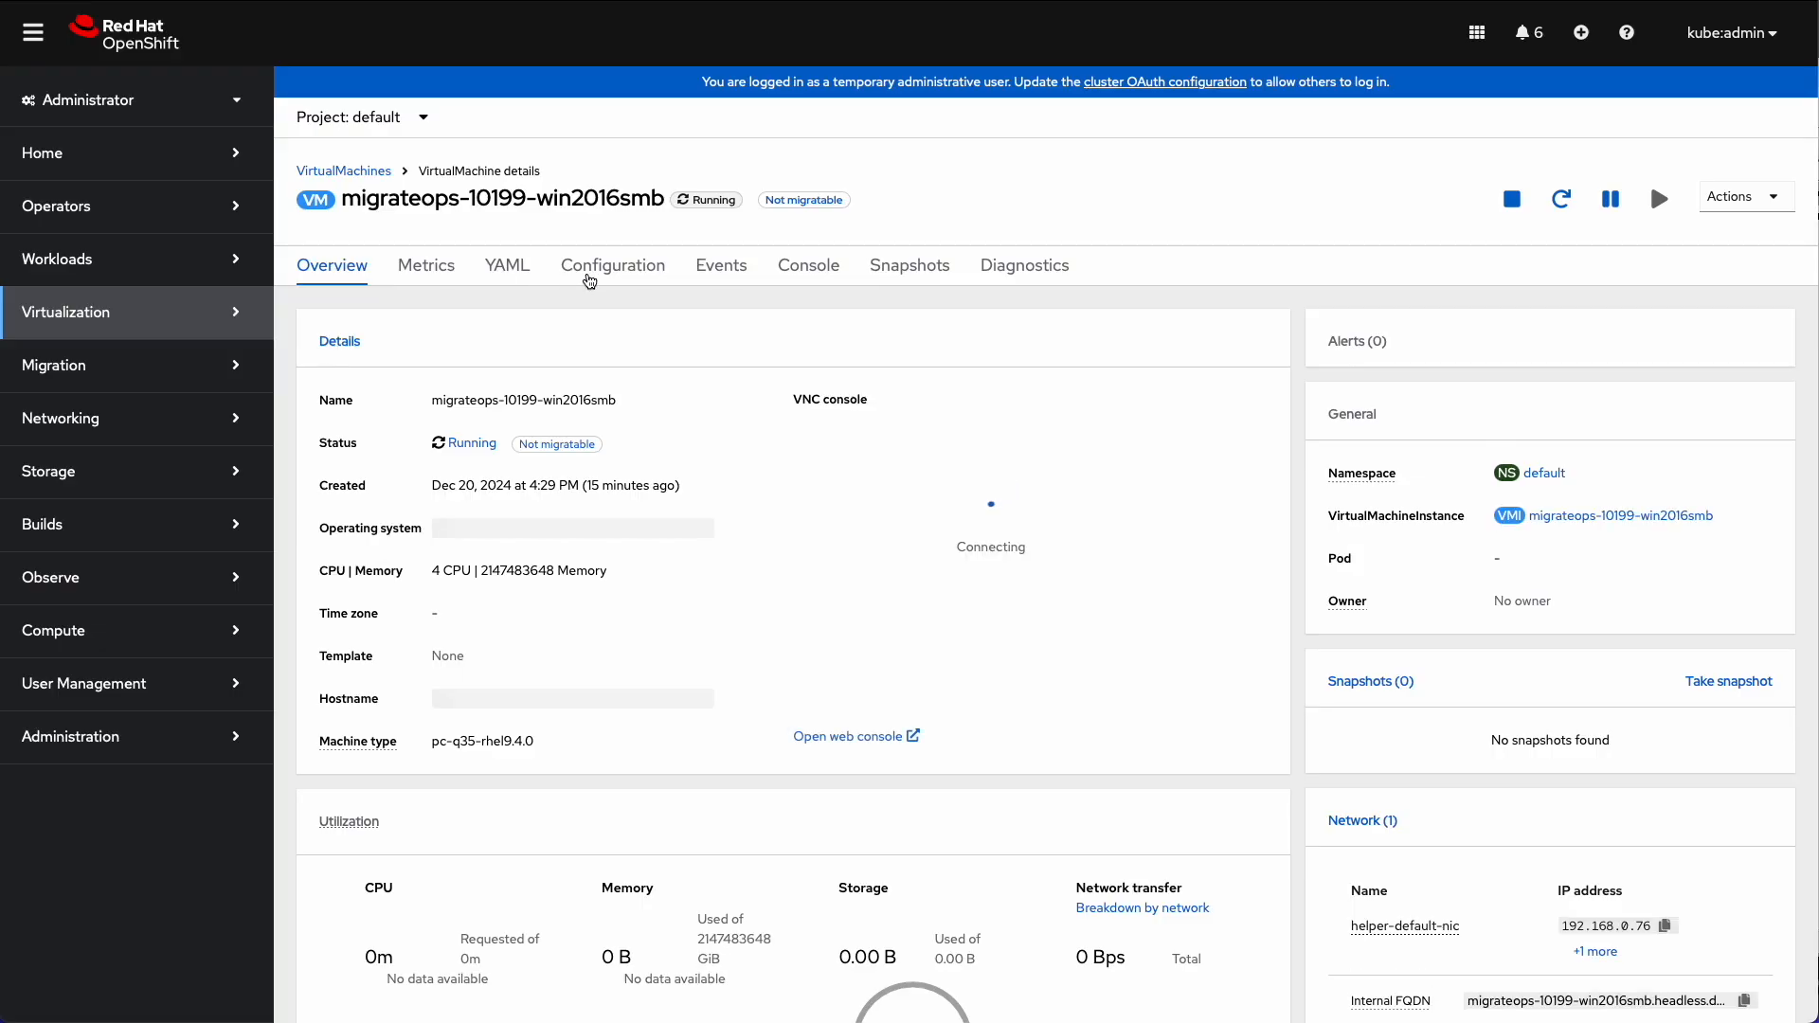
pyautogui.click(589, 267)
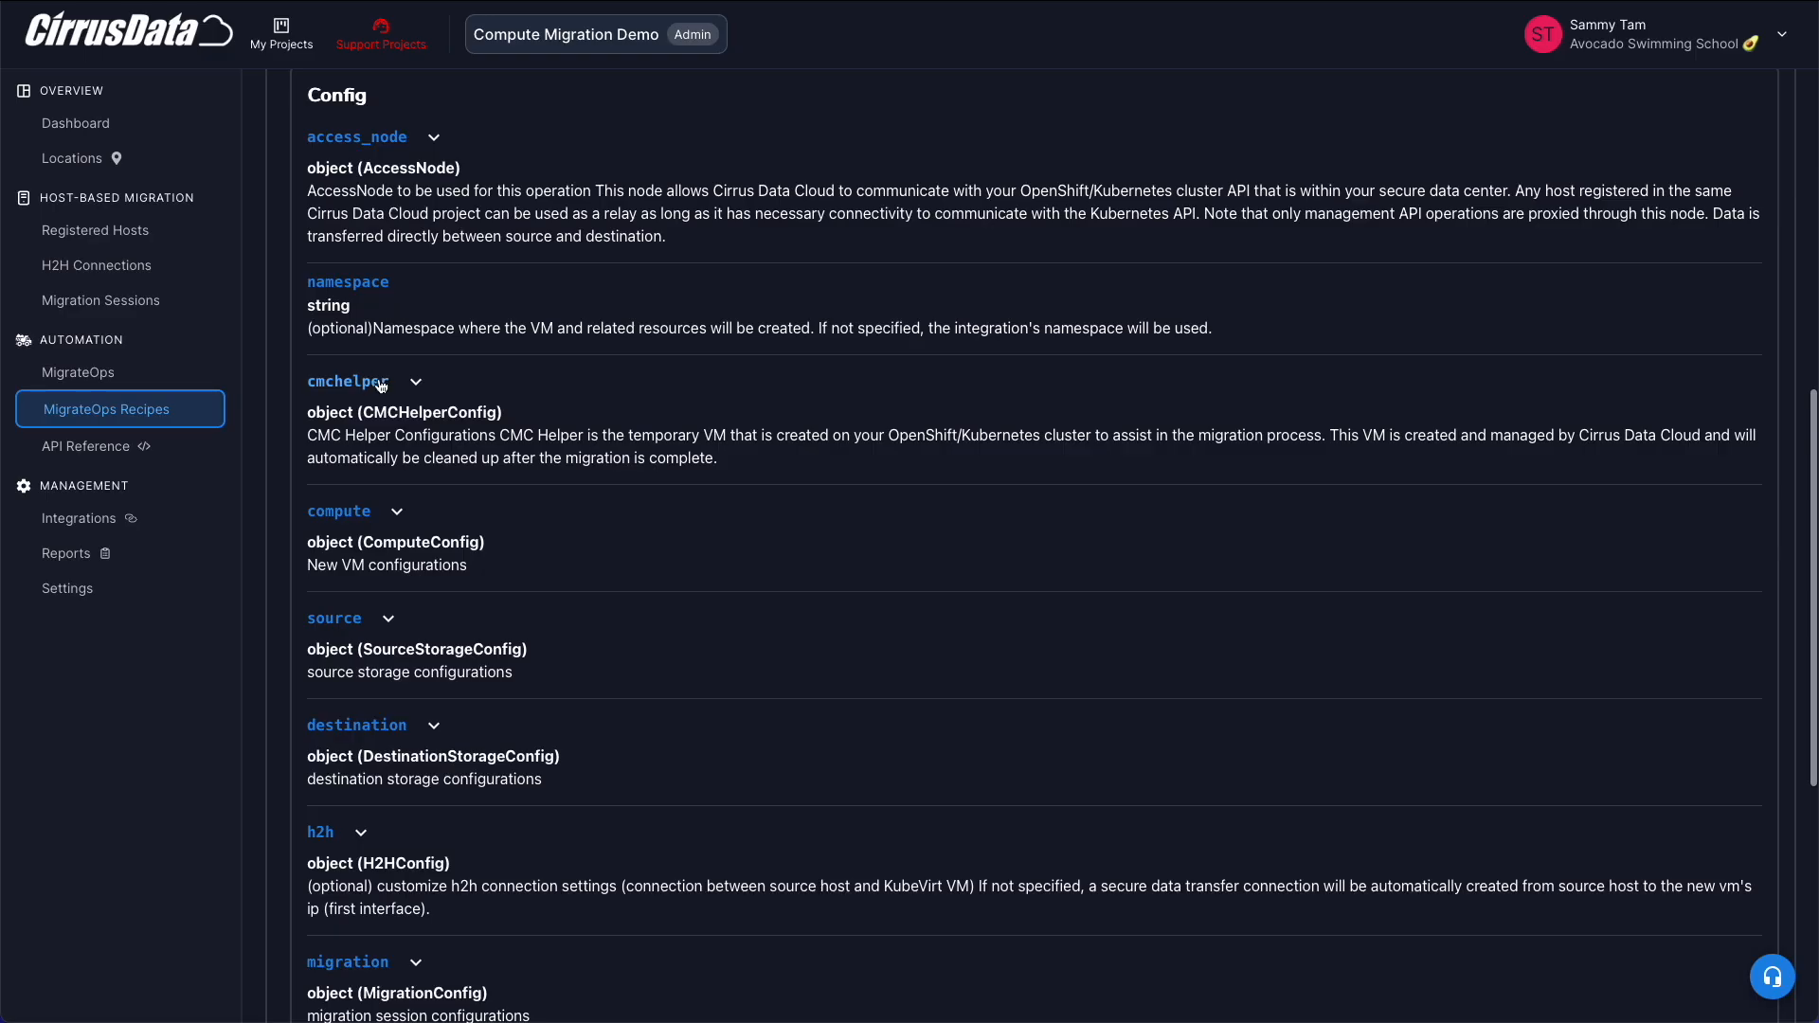
pyautogui.click(381, 384)
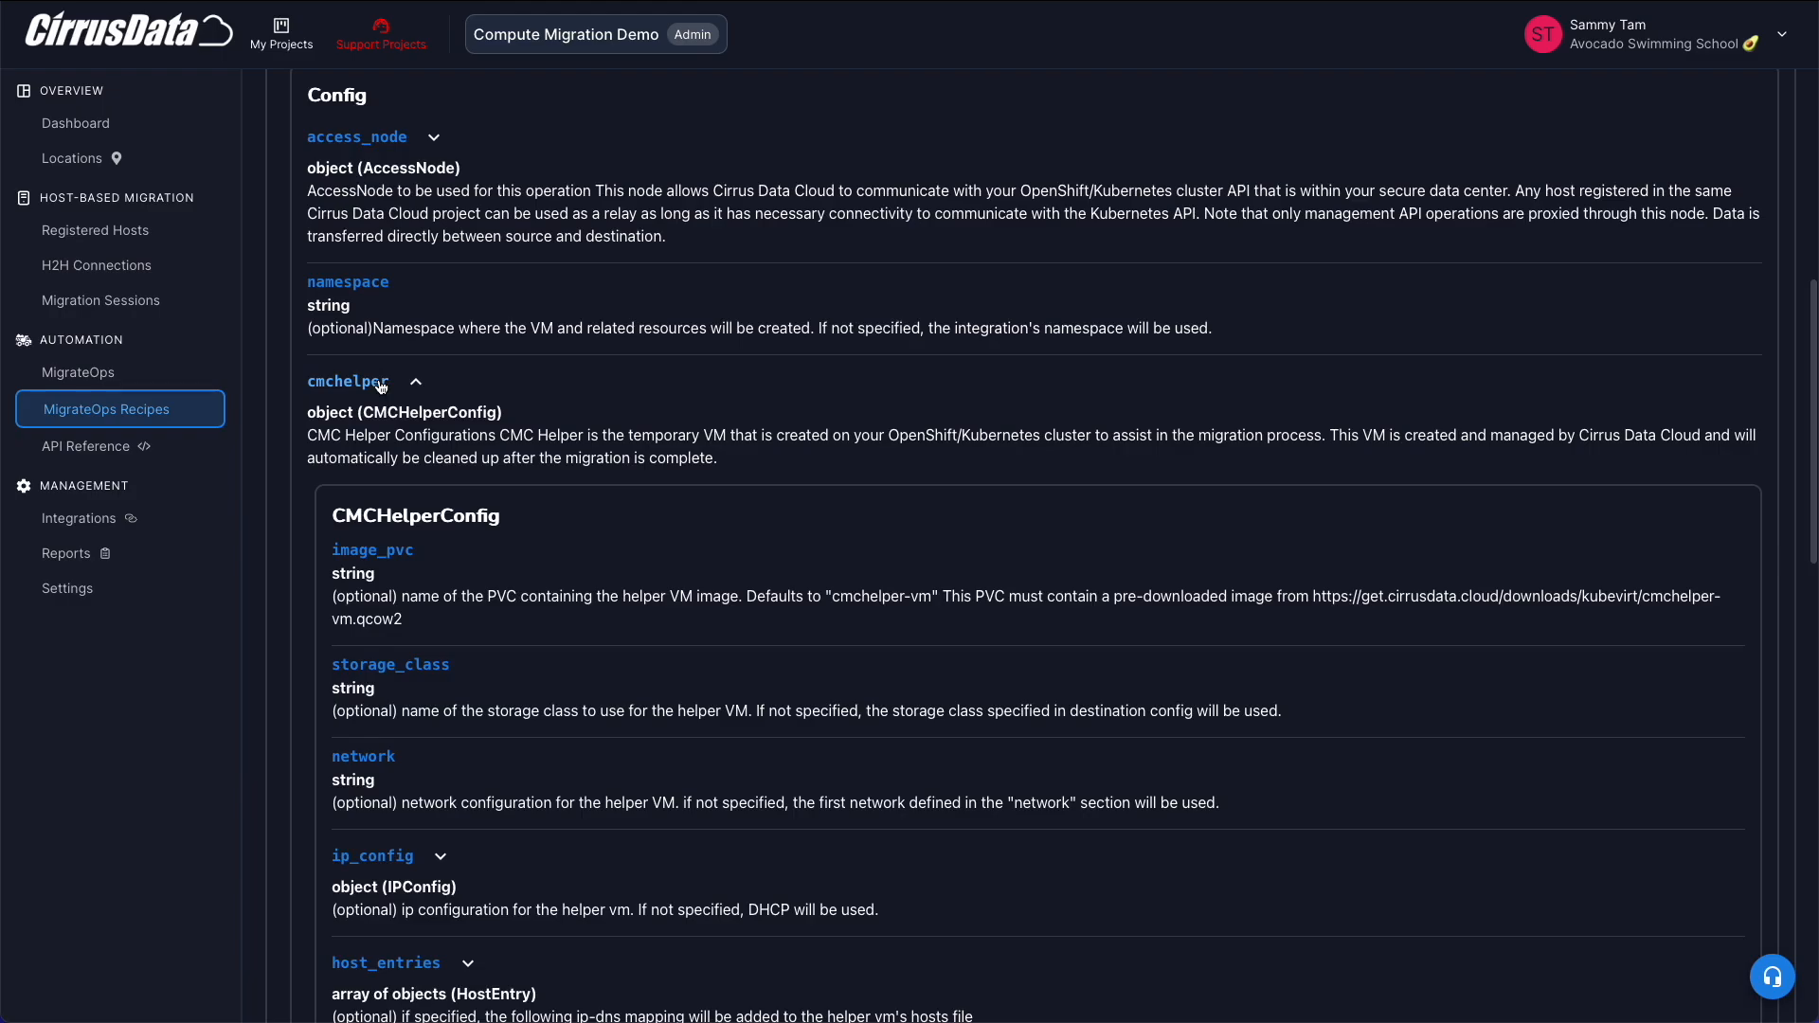
pyautogui.scroll(-2, 381, 383)
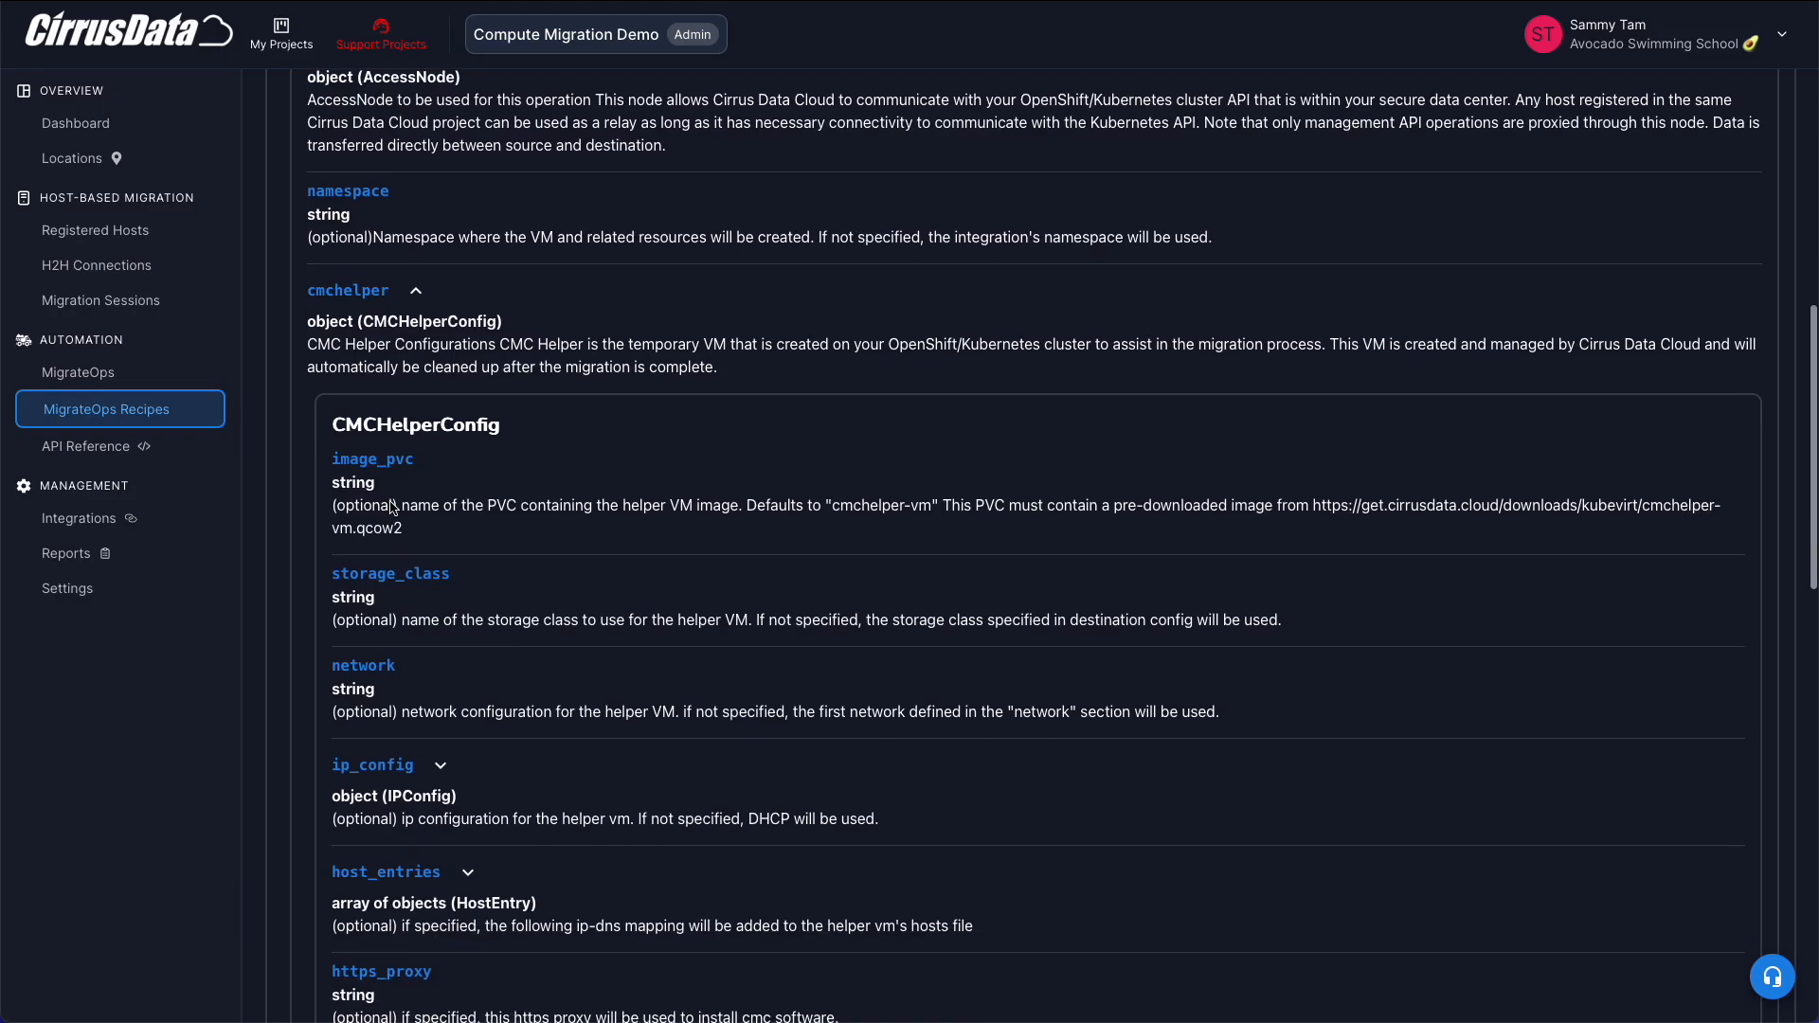
# Examine the image_pvc field of CMCHelperConfig, highlighting the default PVC name cmchelper-vm and the helper image's download URL.
pyautogui.moveTo(330, 356); pyautogui.dragTo(504, 432)
pyautogui.click(504, 432)
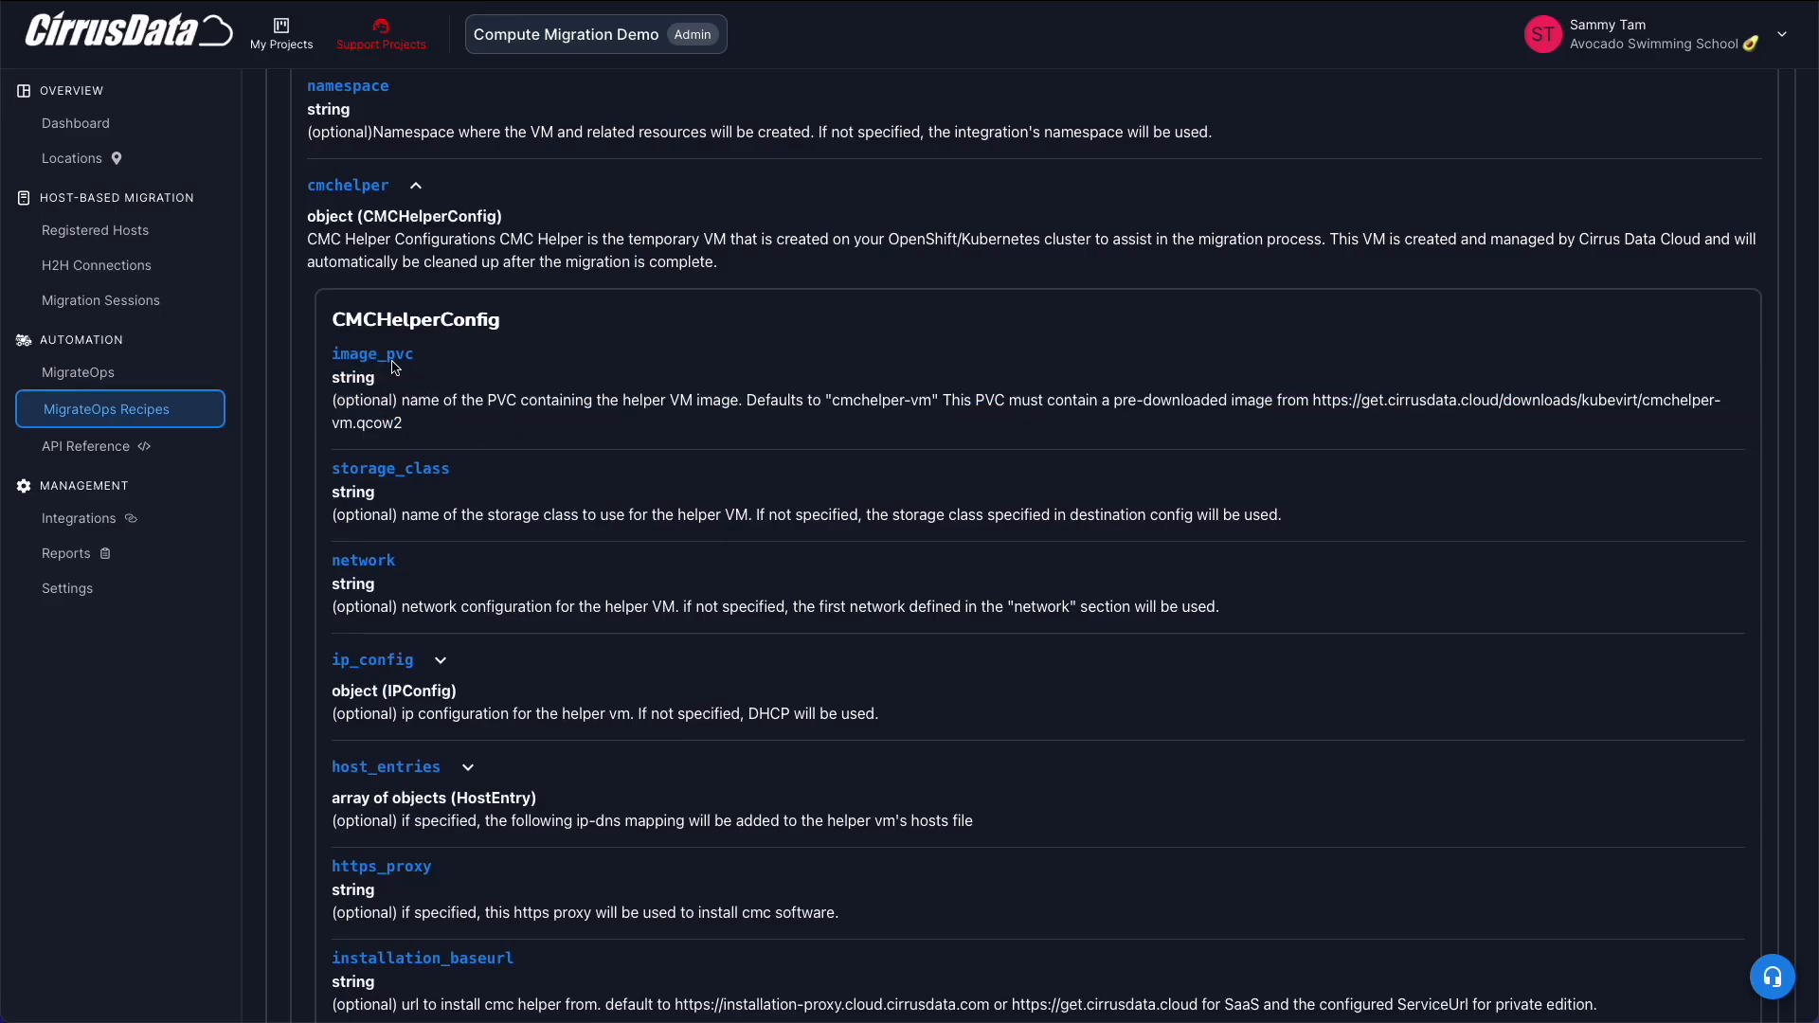
pyautogui.moveTo(833, 401); pyautogui.dragTo(939, 400)
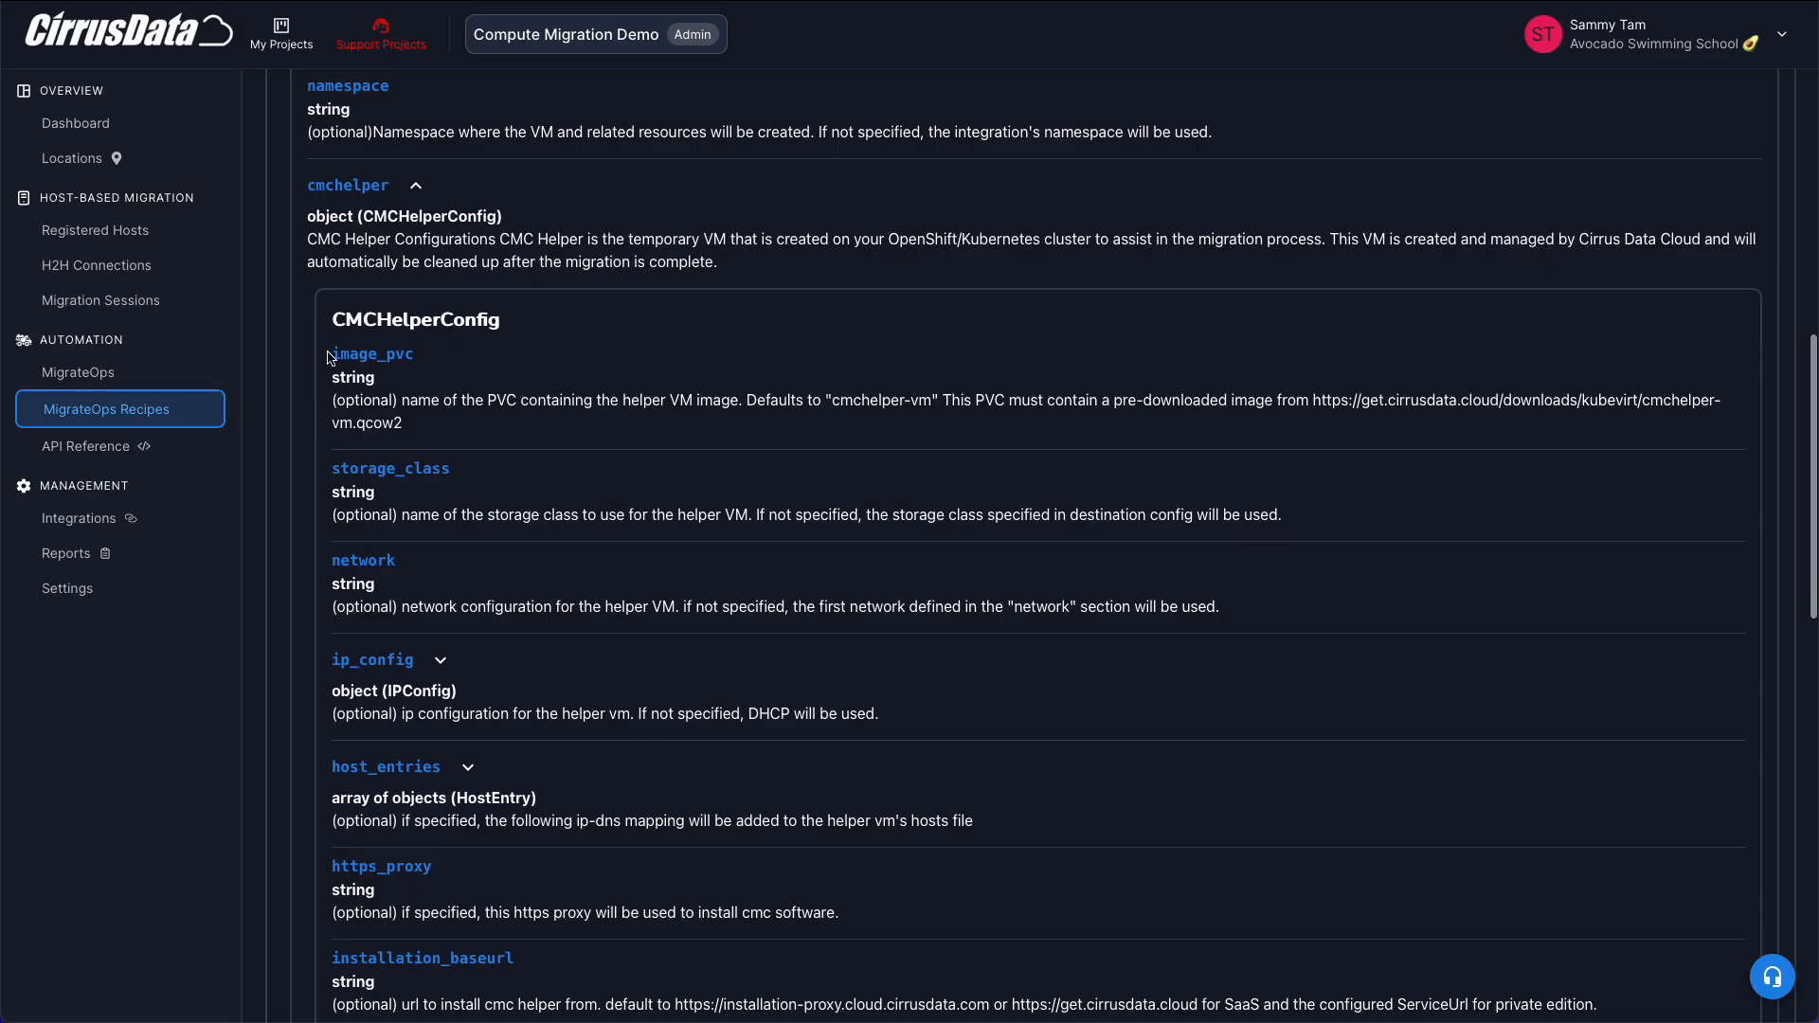
pyautogui.moveTo(837, 403); pyautogui.dragTo(938, 402)
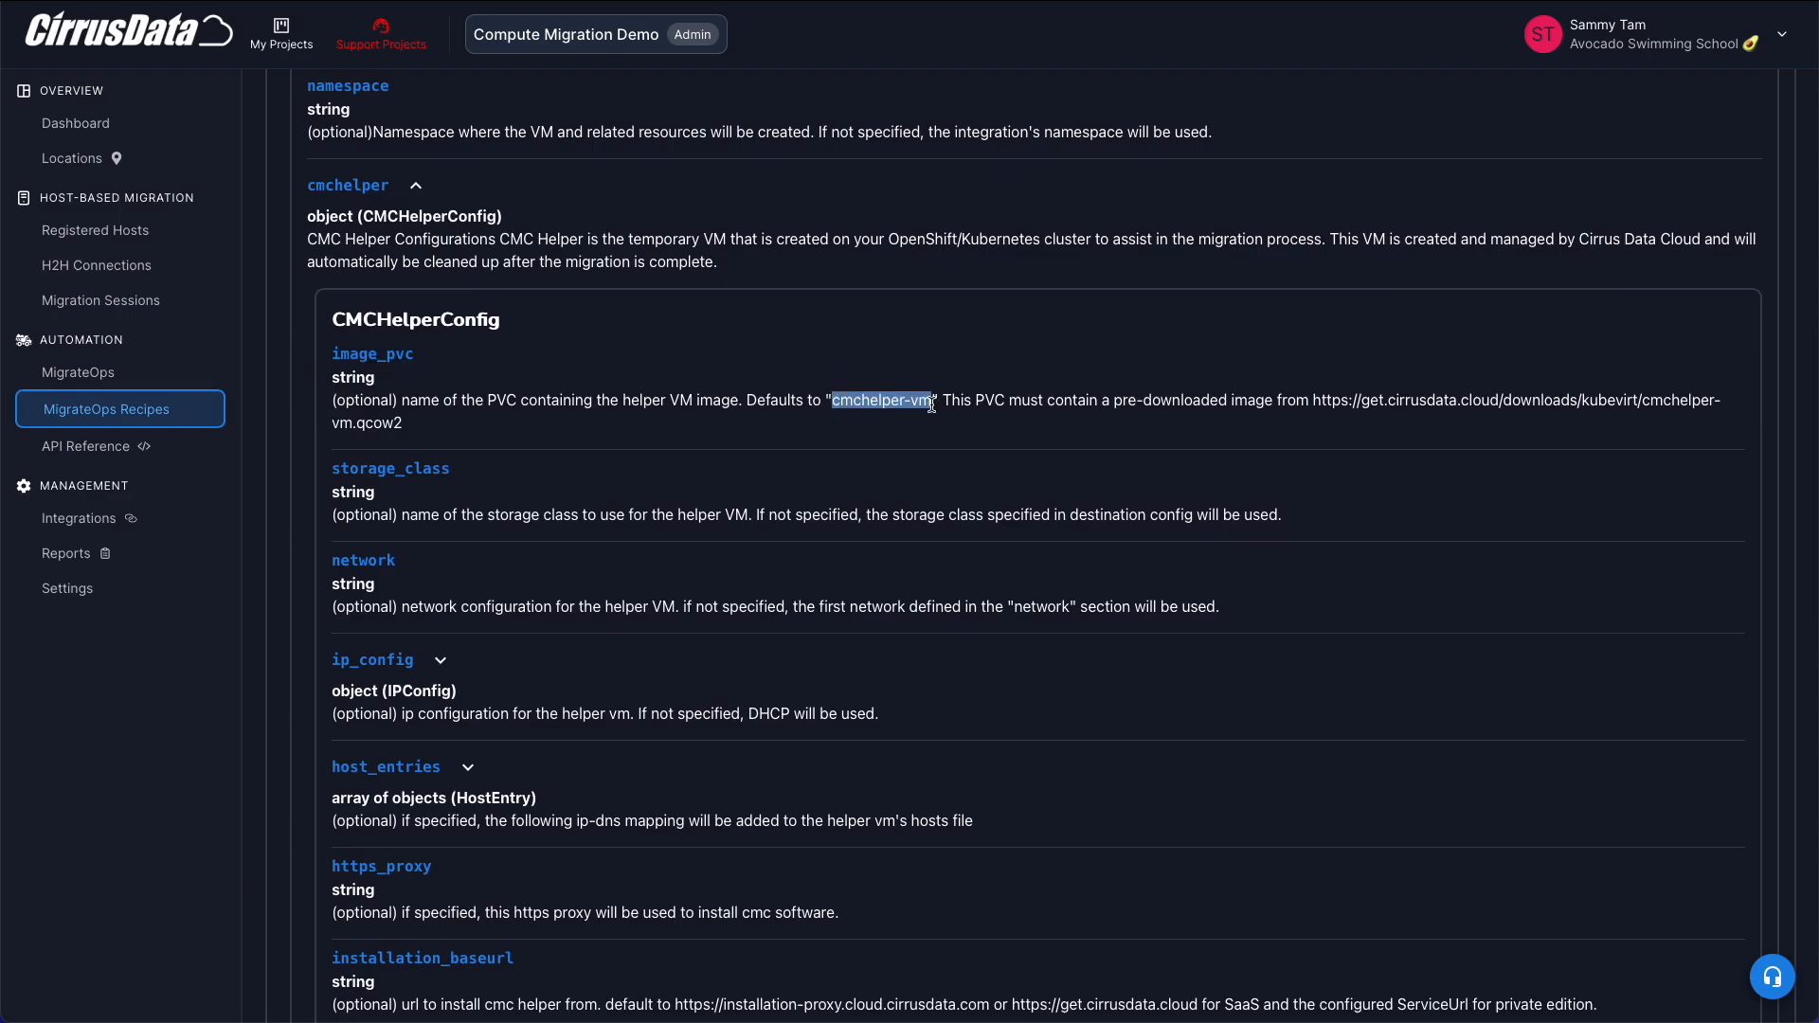
pyautogui.click(1262, 441)
pyautogui.moveTo(1315, 400); pyautogui.dragTo(1318, 420)
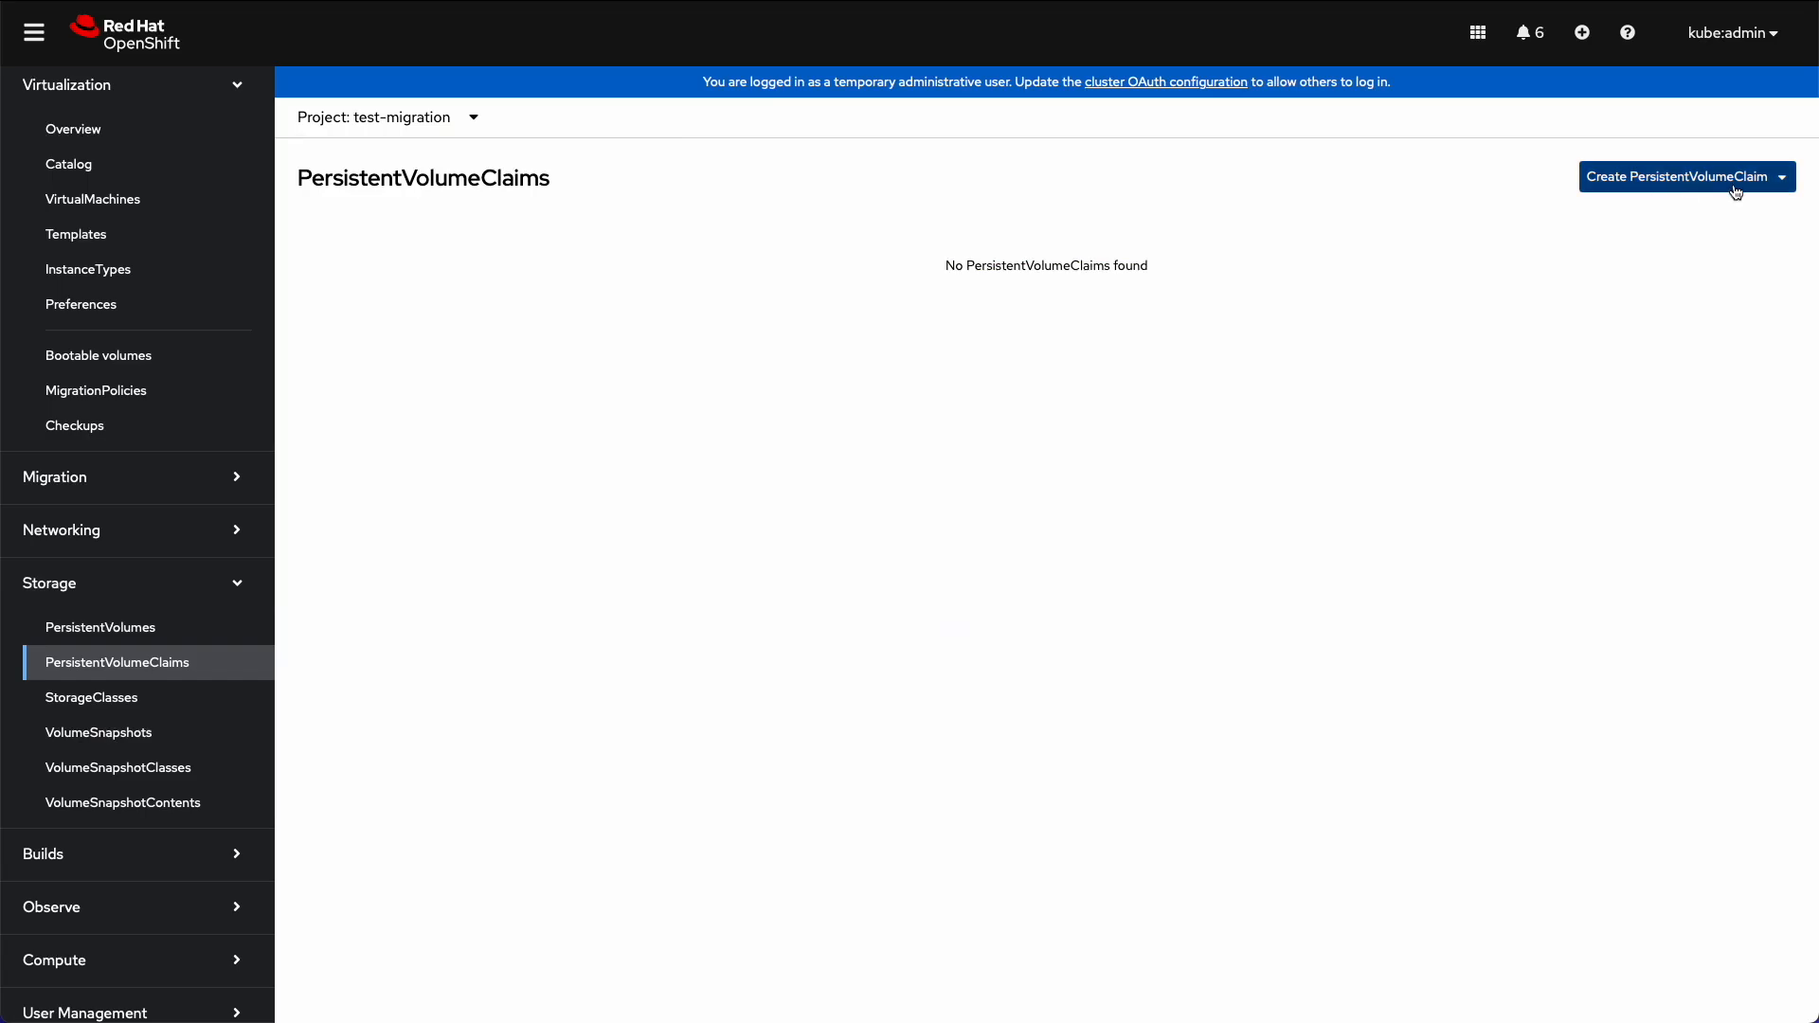
# Fill in a data-upload PersistentVolumeClaim named cmchelper-vm with a size of 10 GiB in the test-migration project, and cancel the form.
pyautogui.click(1736, 192)
pyautogui.click(1688, 272)
pyautogui.write('cmchelper-vm')
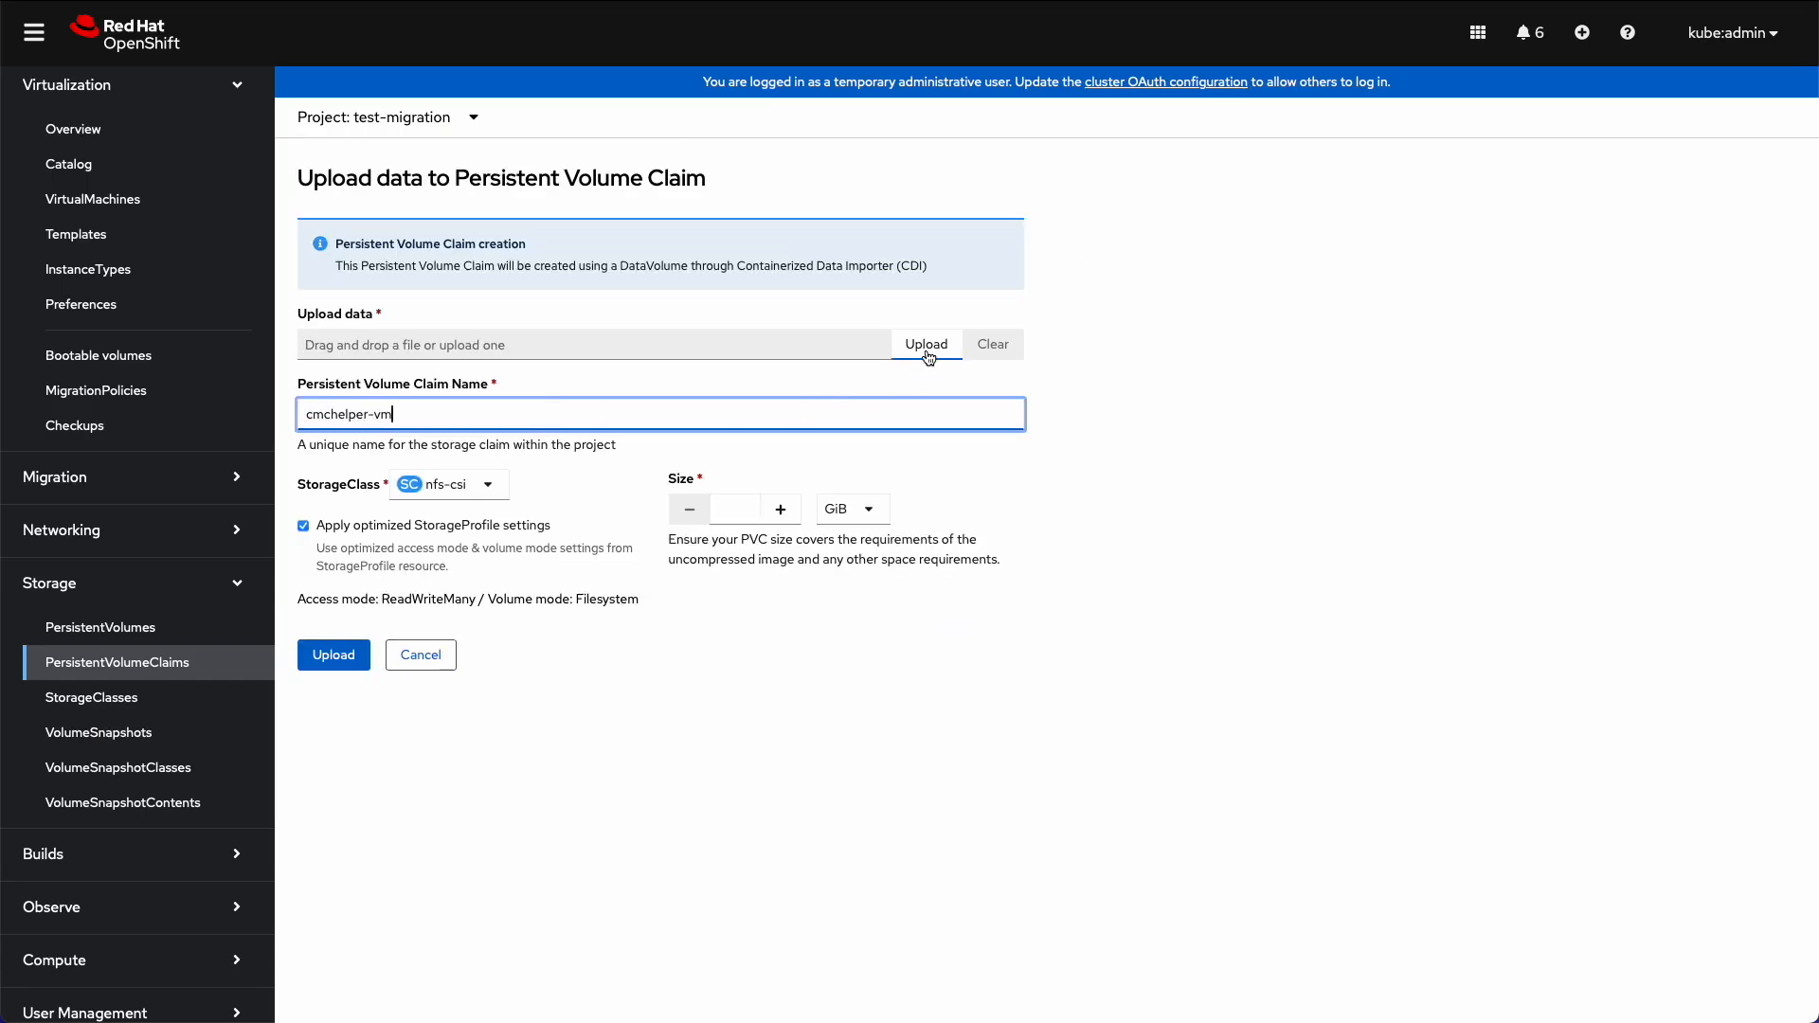
pyautogui.click(485, 484)
pyautogui.click(485, 485)
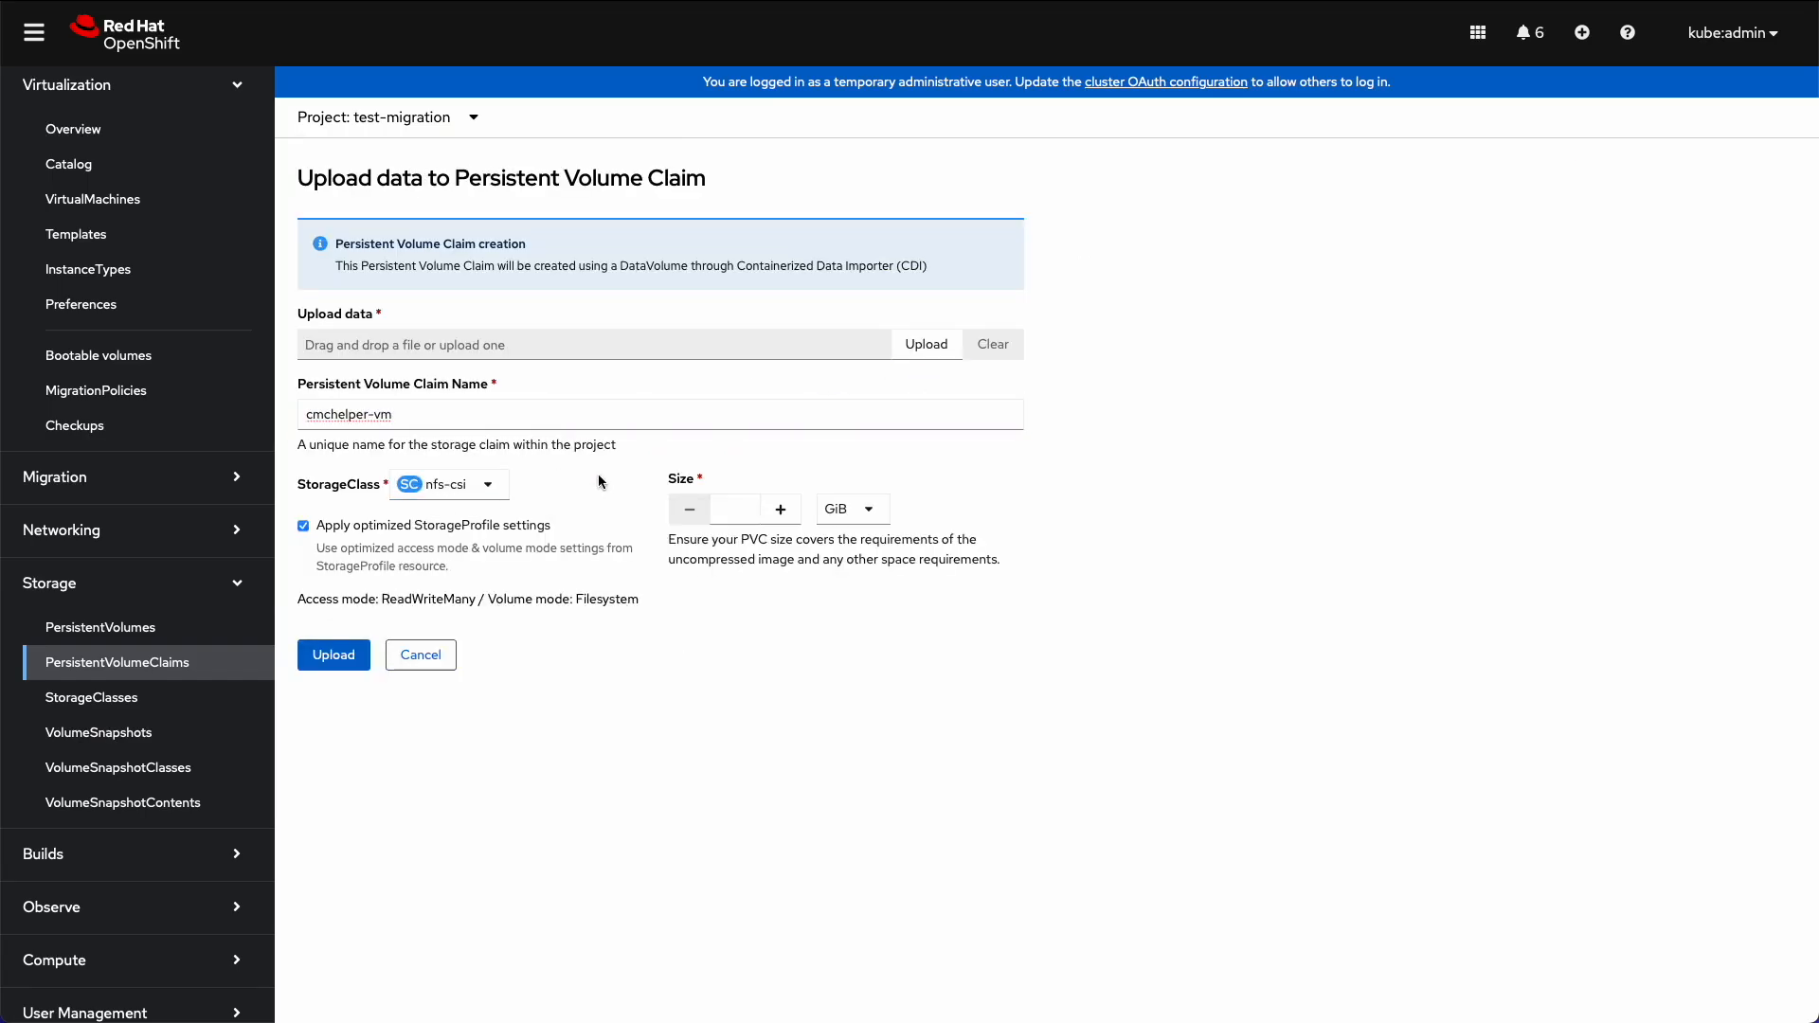
pyautogui.click(734, 509)
pyautogui.write('10')
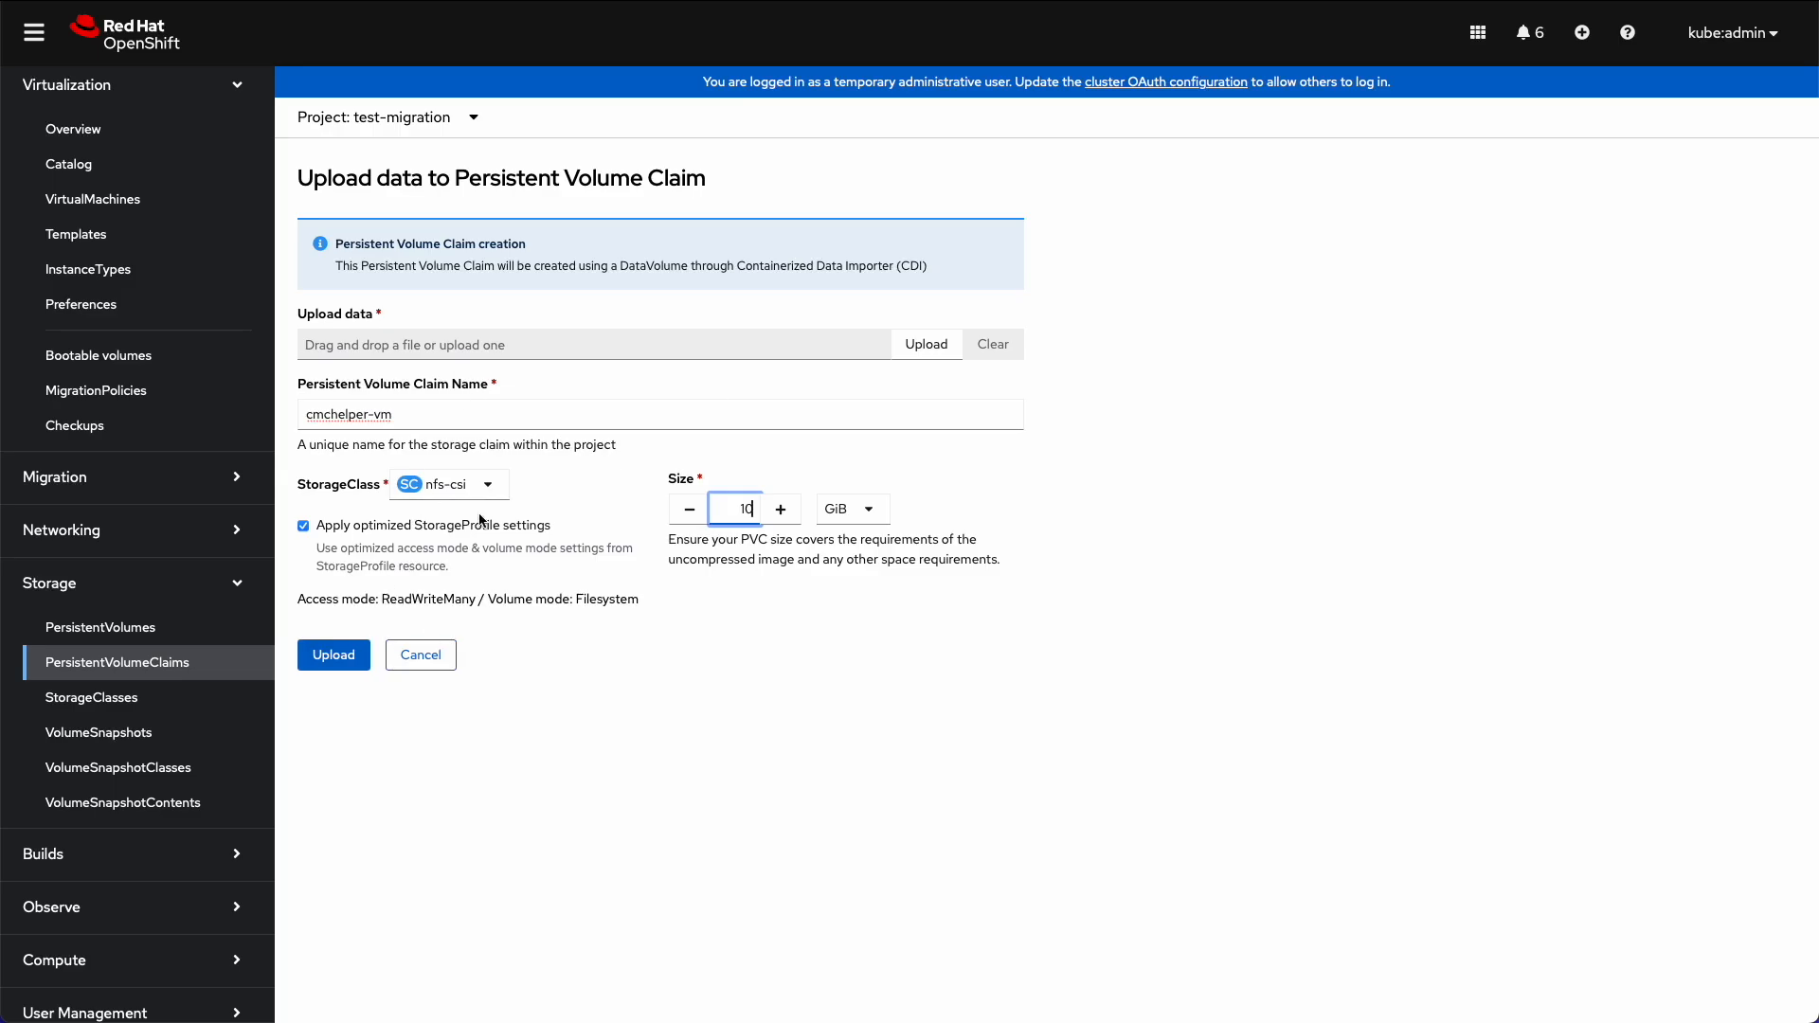
pyautogui.click(421, 655)
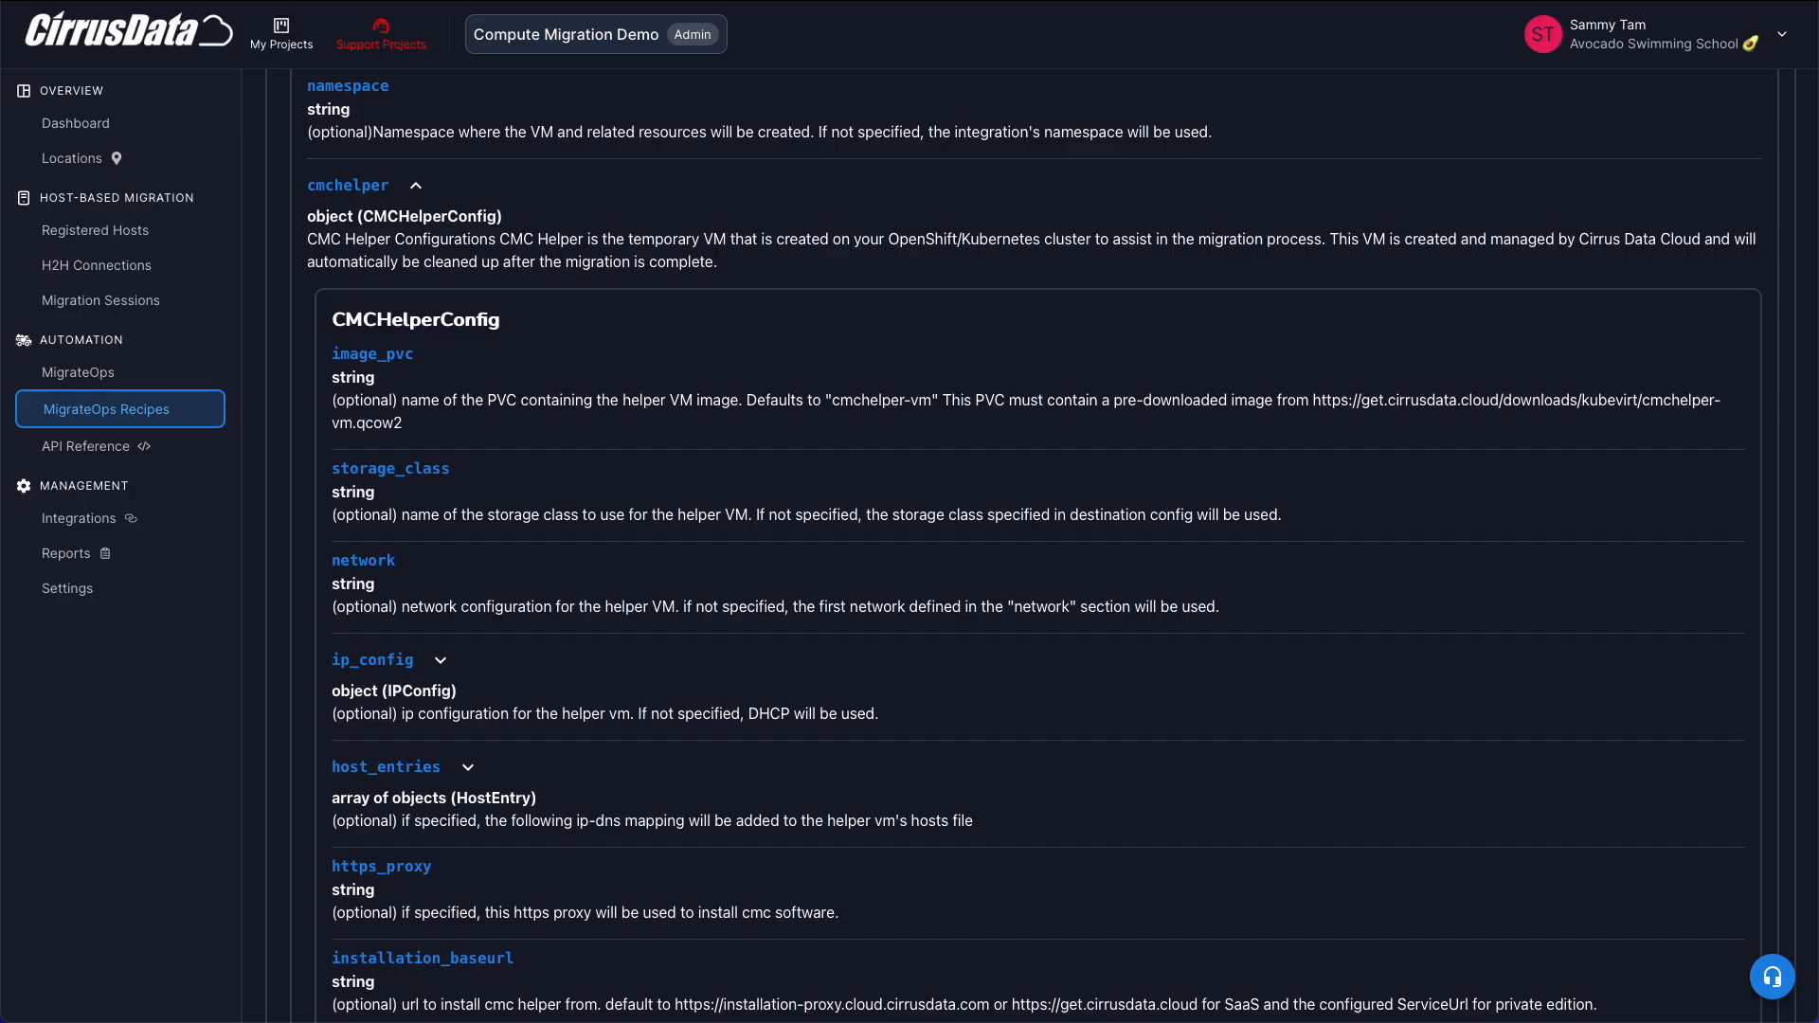
# Look through the remaining cmchelper fields and start adding a Kubernetes integration from the Integration Goodies catalogue.
pyautogui.scroll(-6, 379, 645)
pyautogui.scroll(-7, 431, 524)
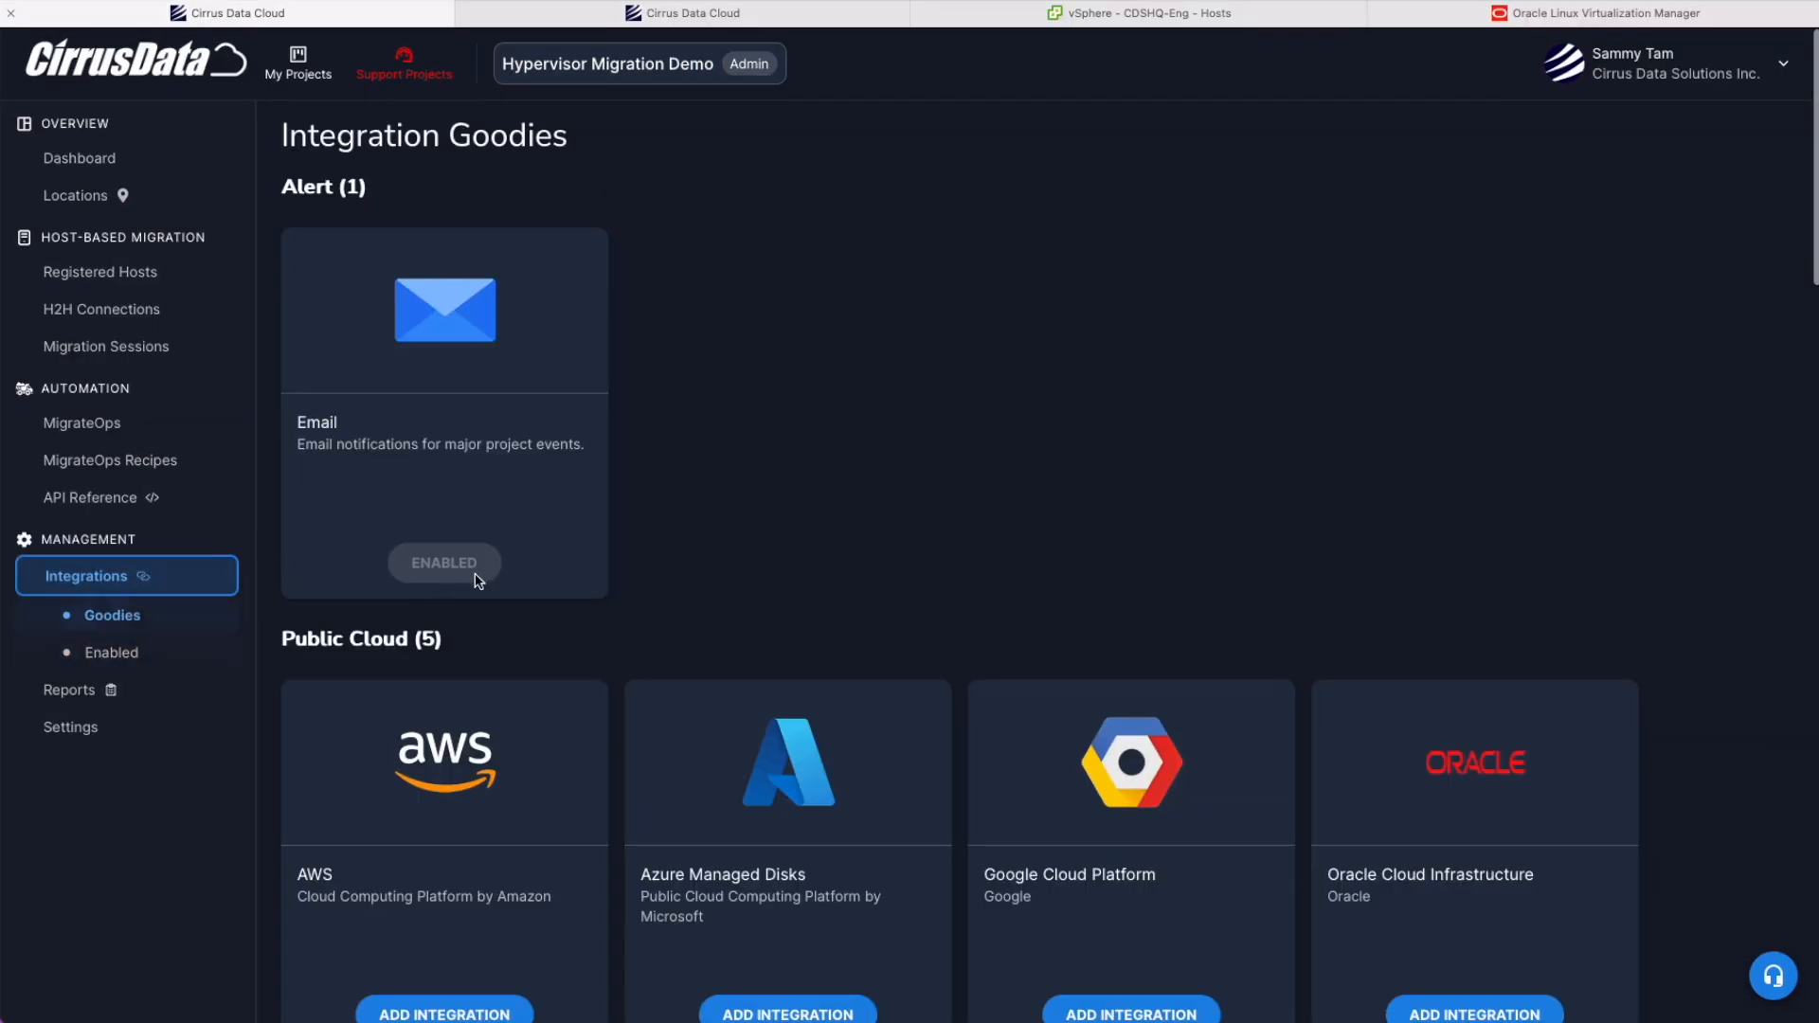
pyautogui.scroll(-7, 478, 581)
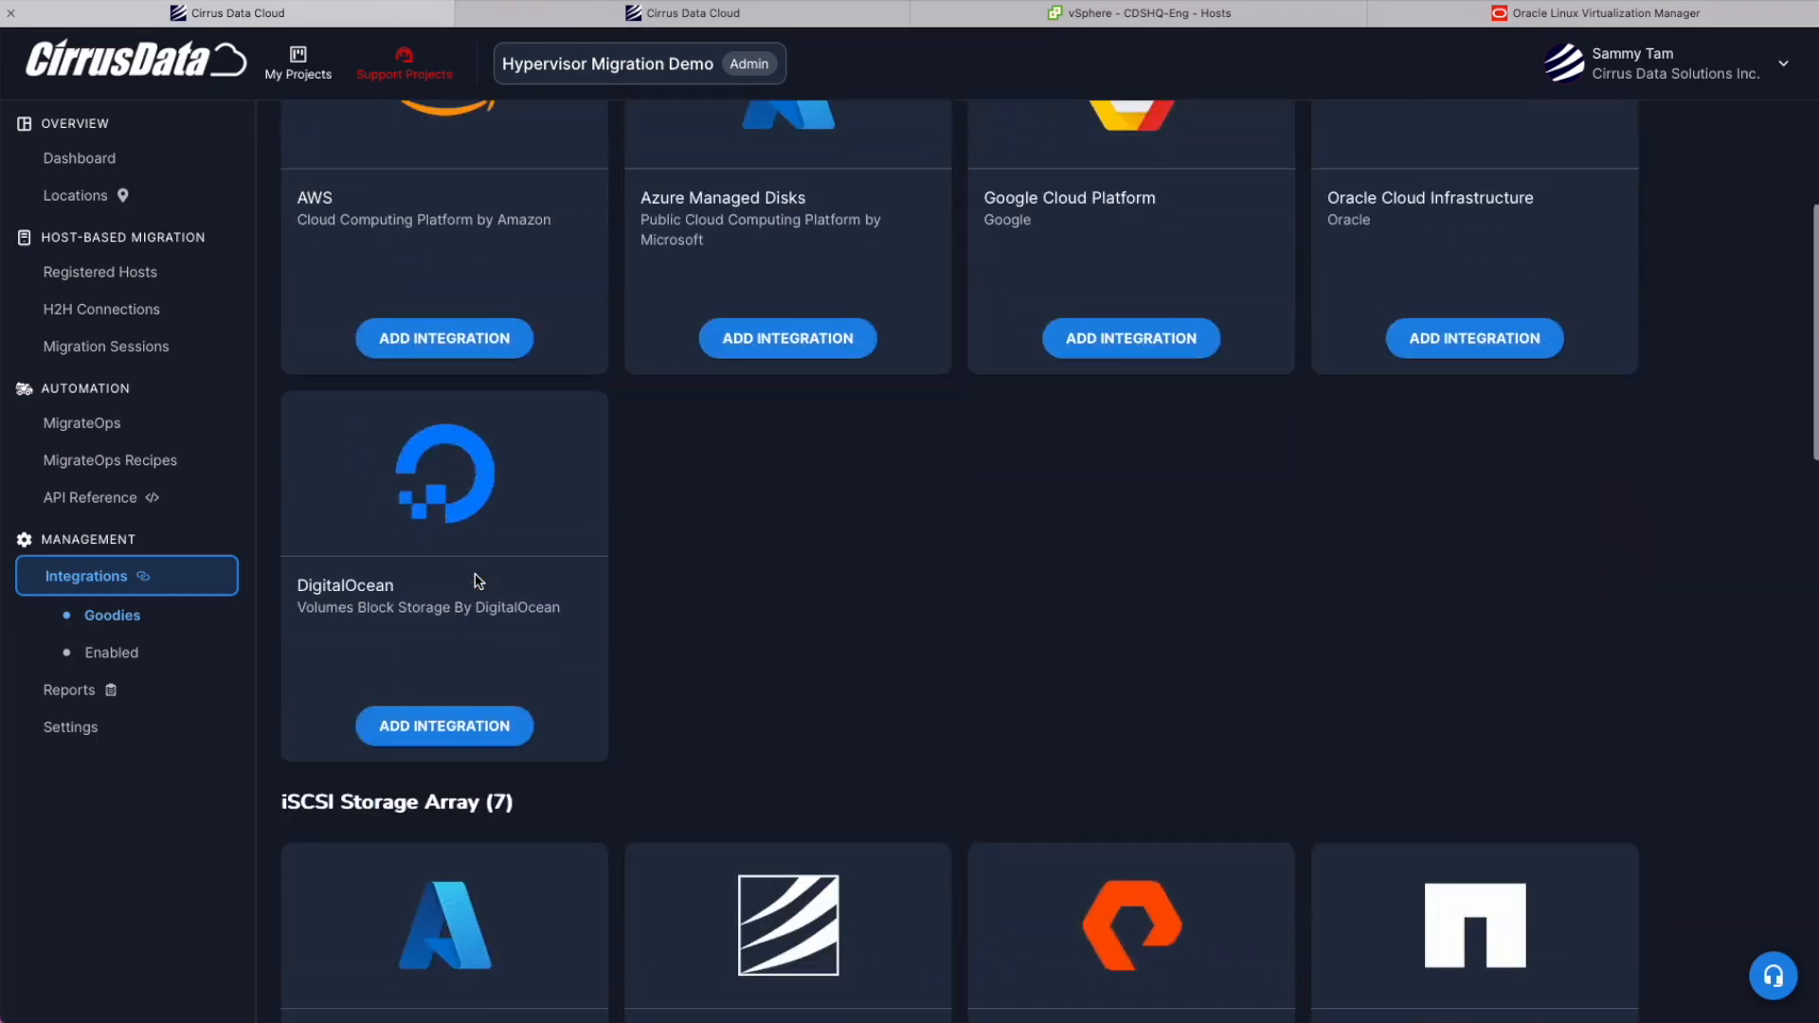
pyautogui.scroll(-6, 478, 581)
pyautogui.scroll(-16, 796, 600)
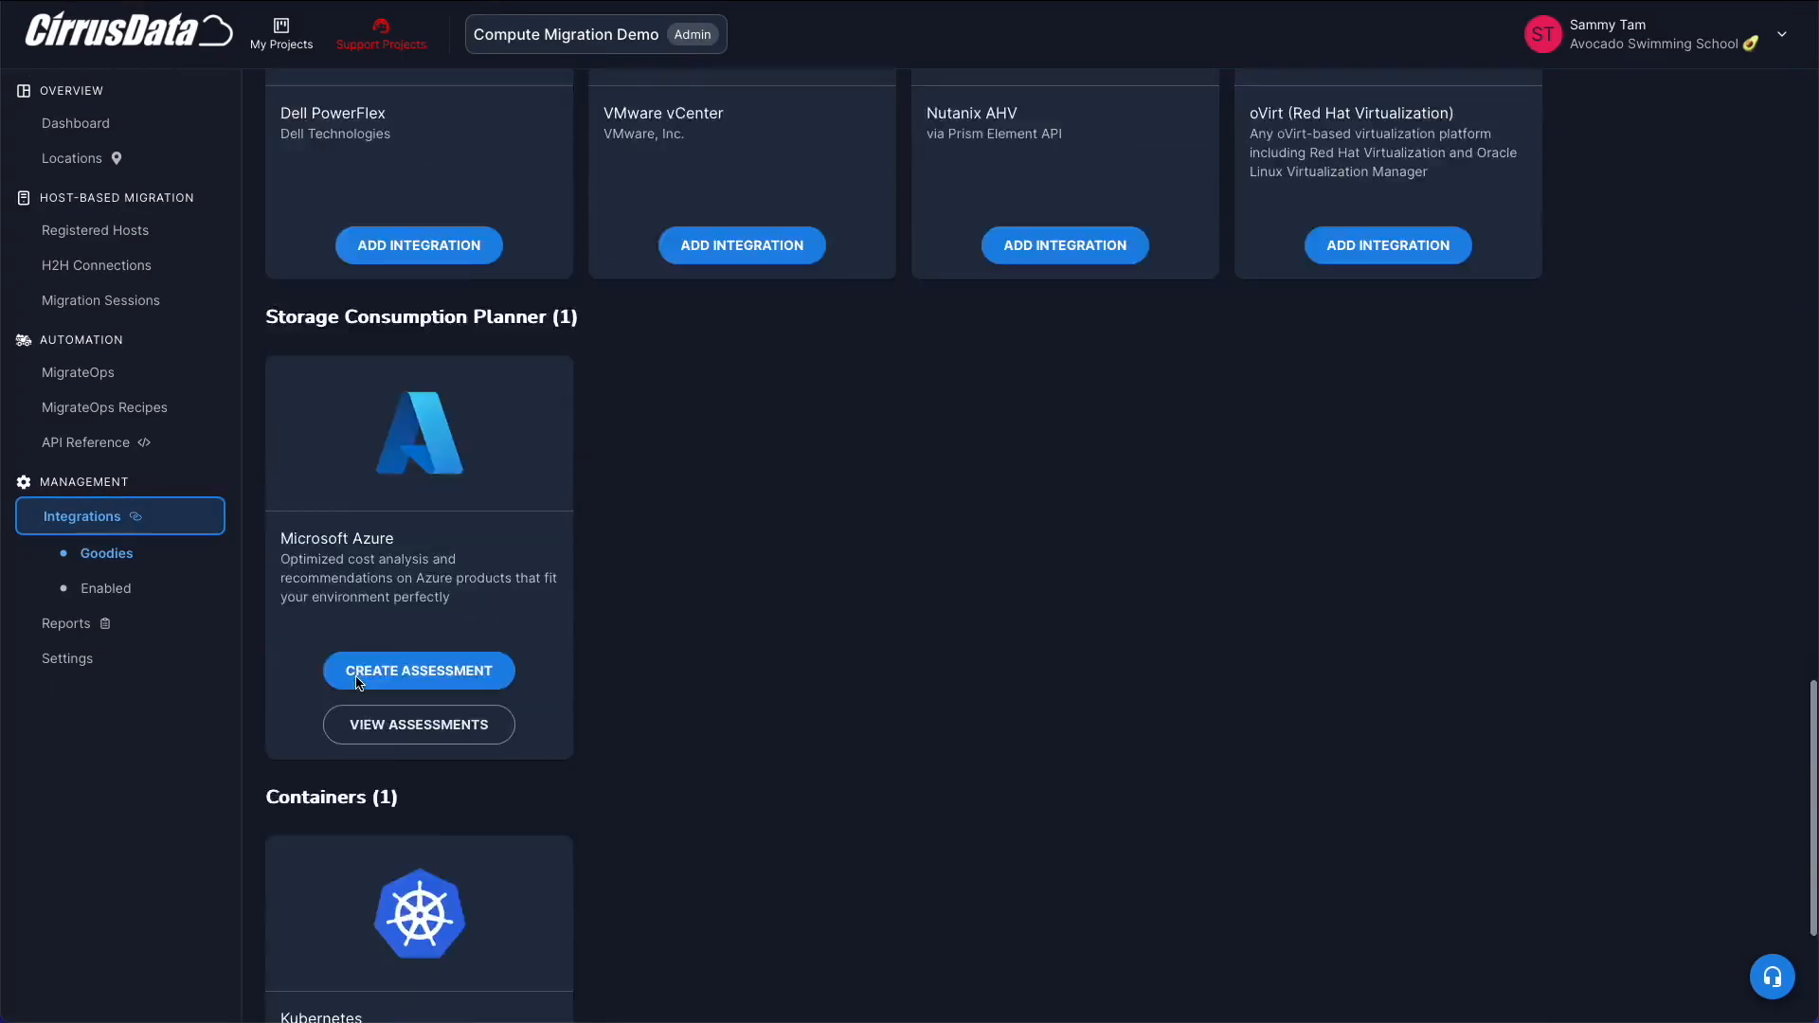
pyautogui.scroll(-4, 254, 450)
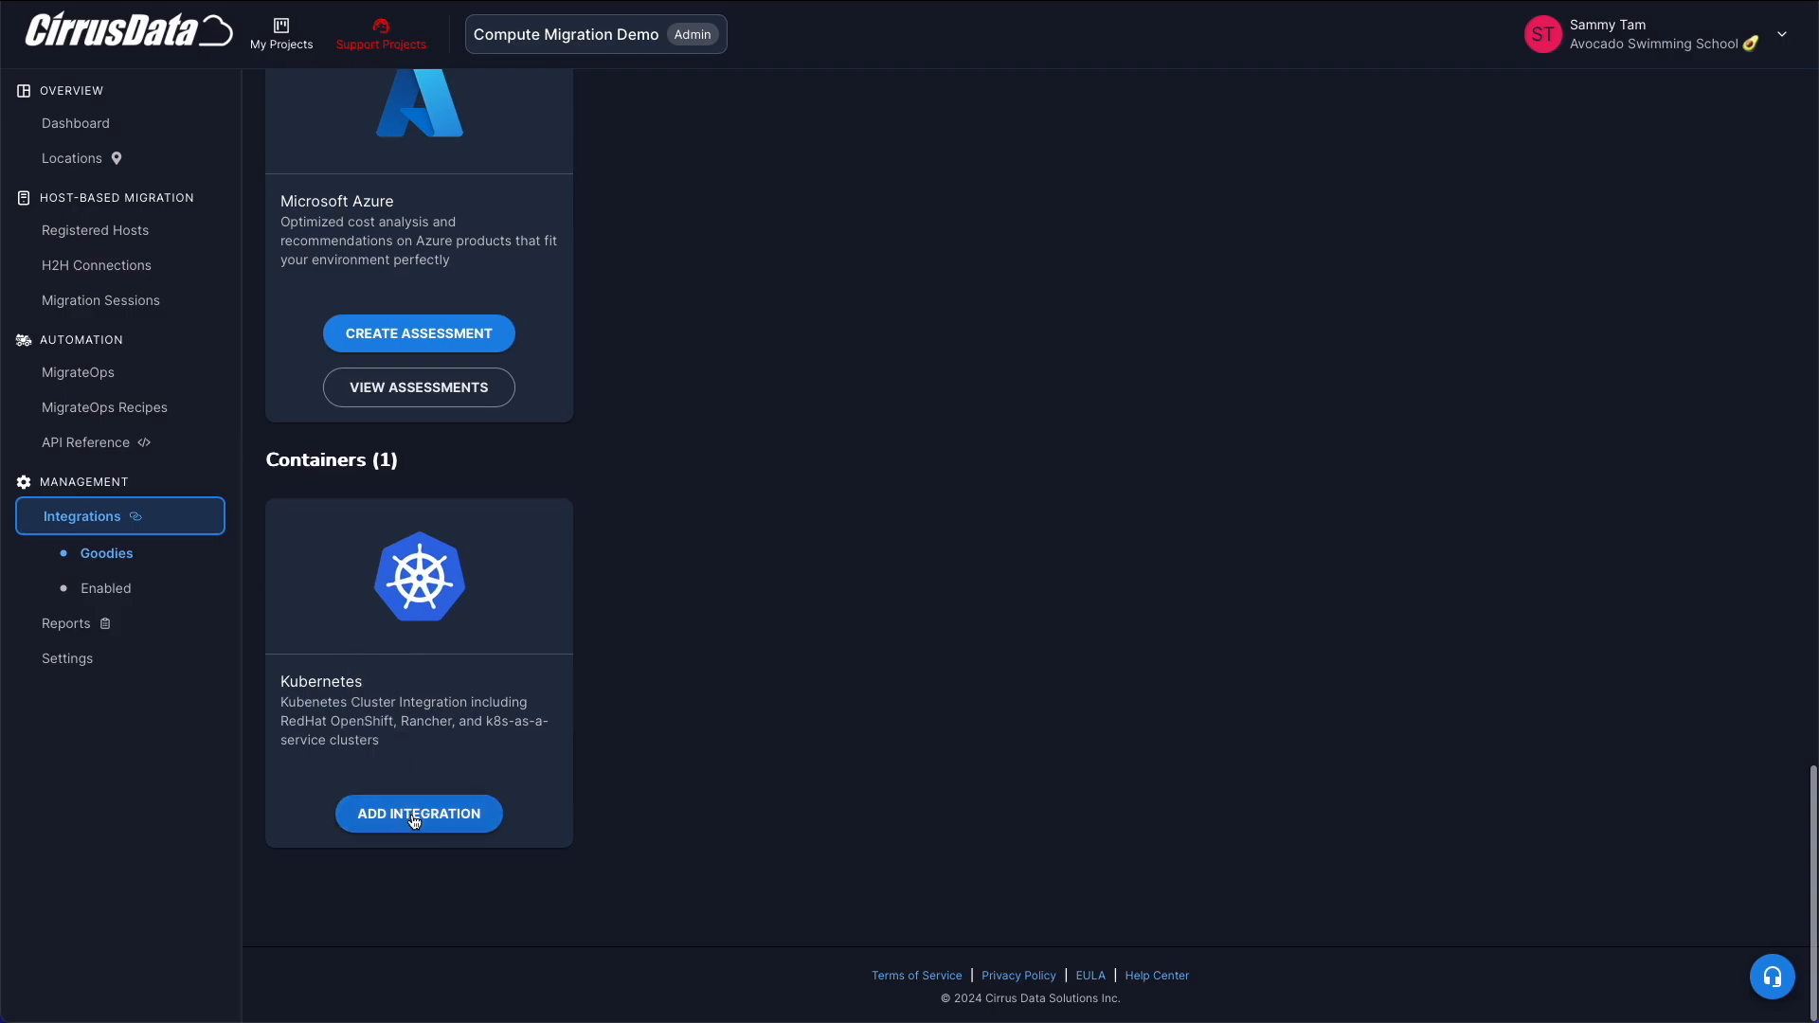
pyautogui.click(366, 813)
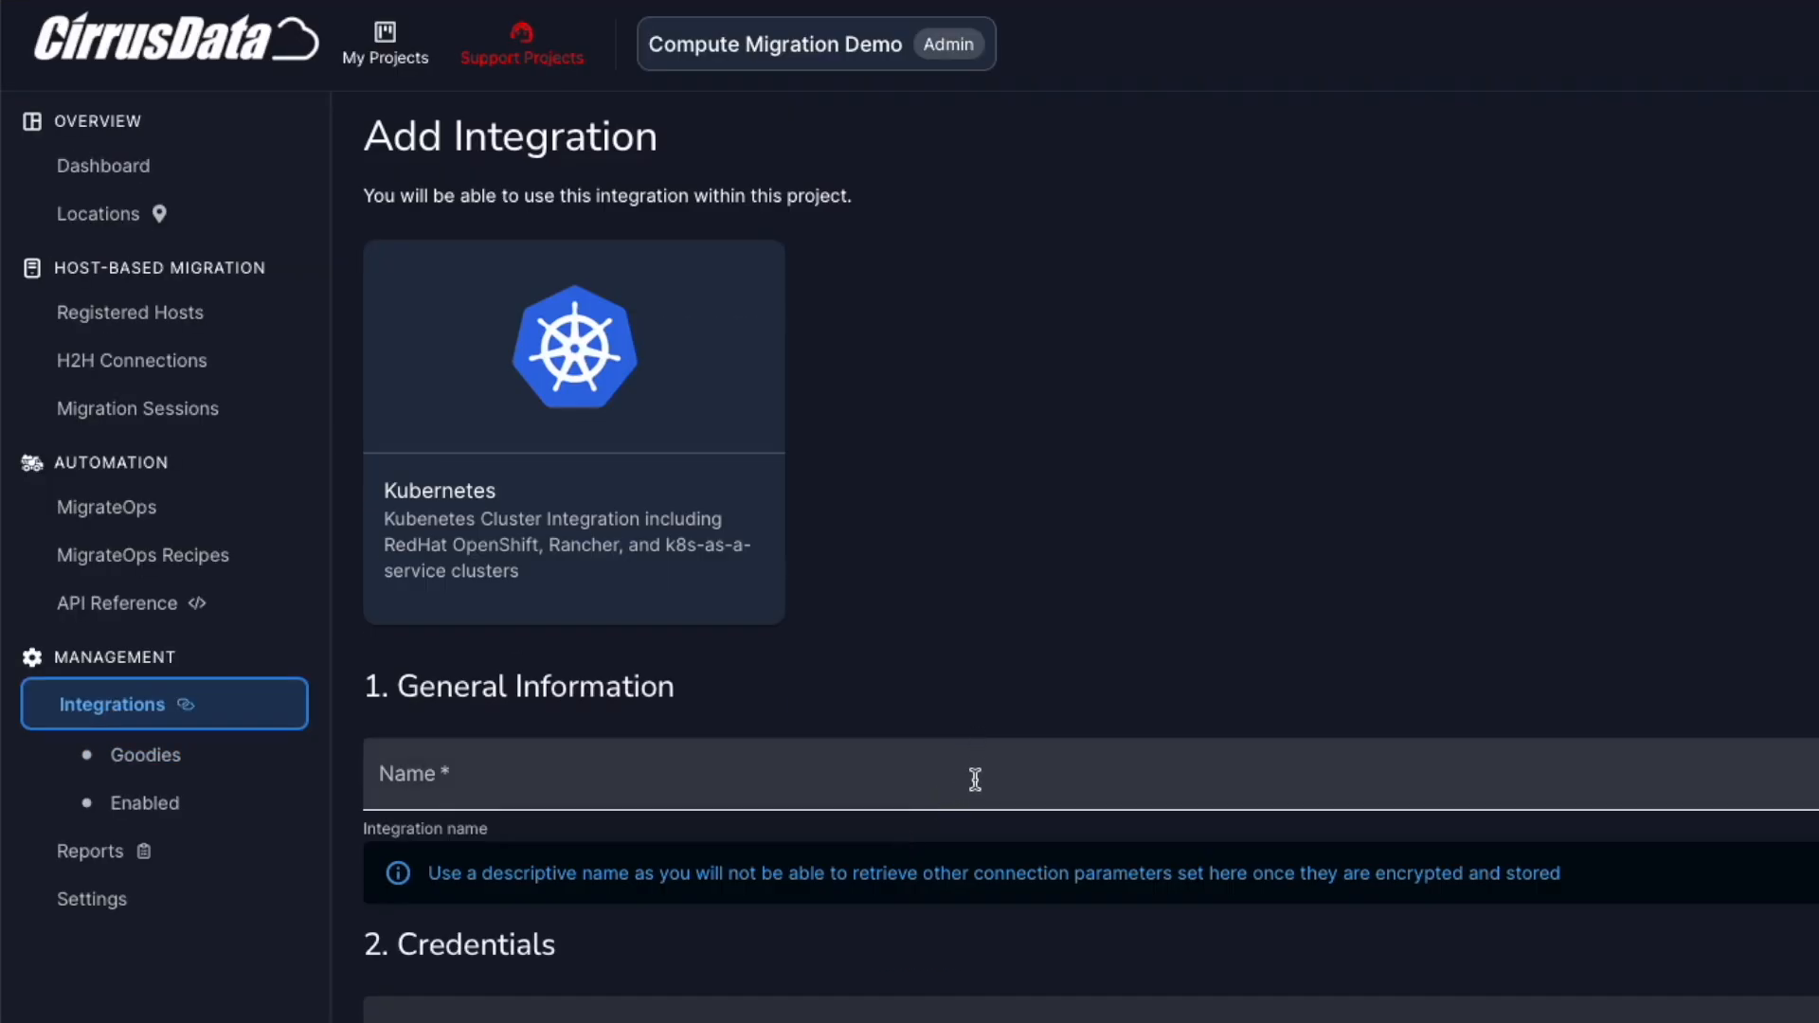
# Name the Kubernetes integration openshift-lab, save it and close the connection check.
pyautogui.click(971, 779)
pyautogui.scroll(-3, 987, 764)
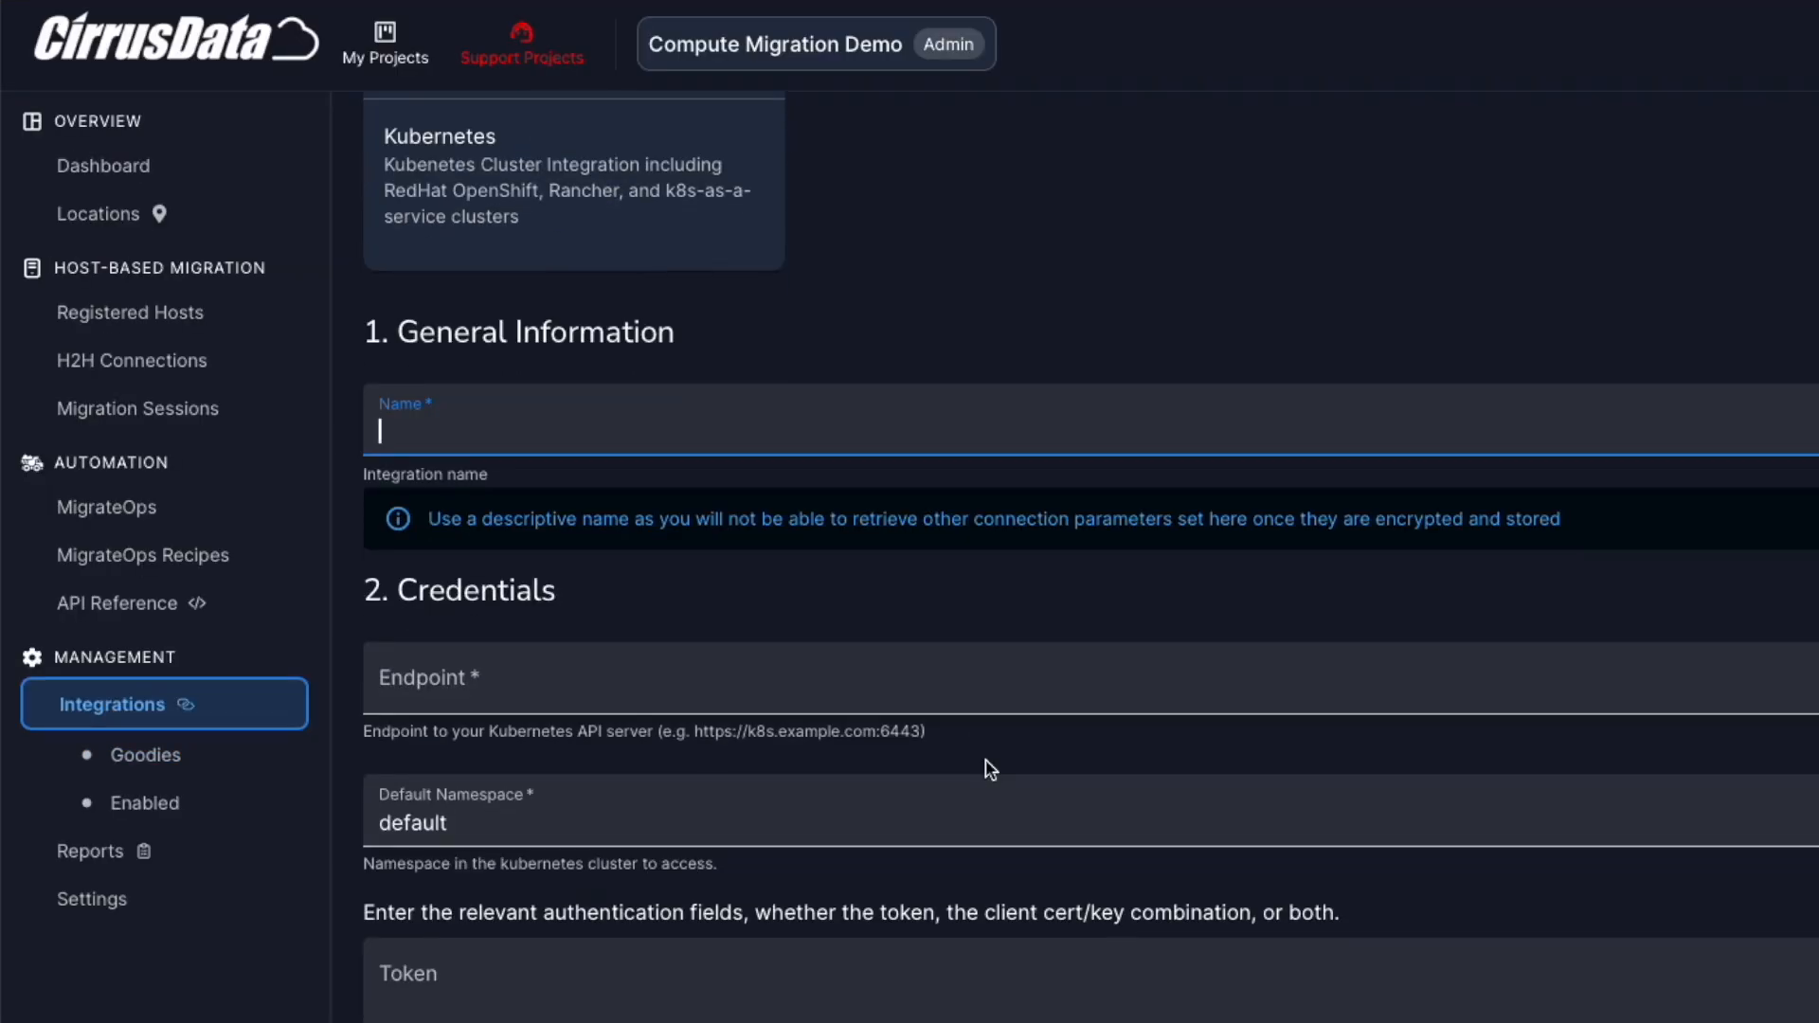
pyautogui.write('opens')
pyautogui.hotkey('ctrl', 'a')
pyautogui.write('openshift-lab')
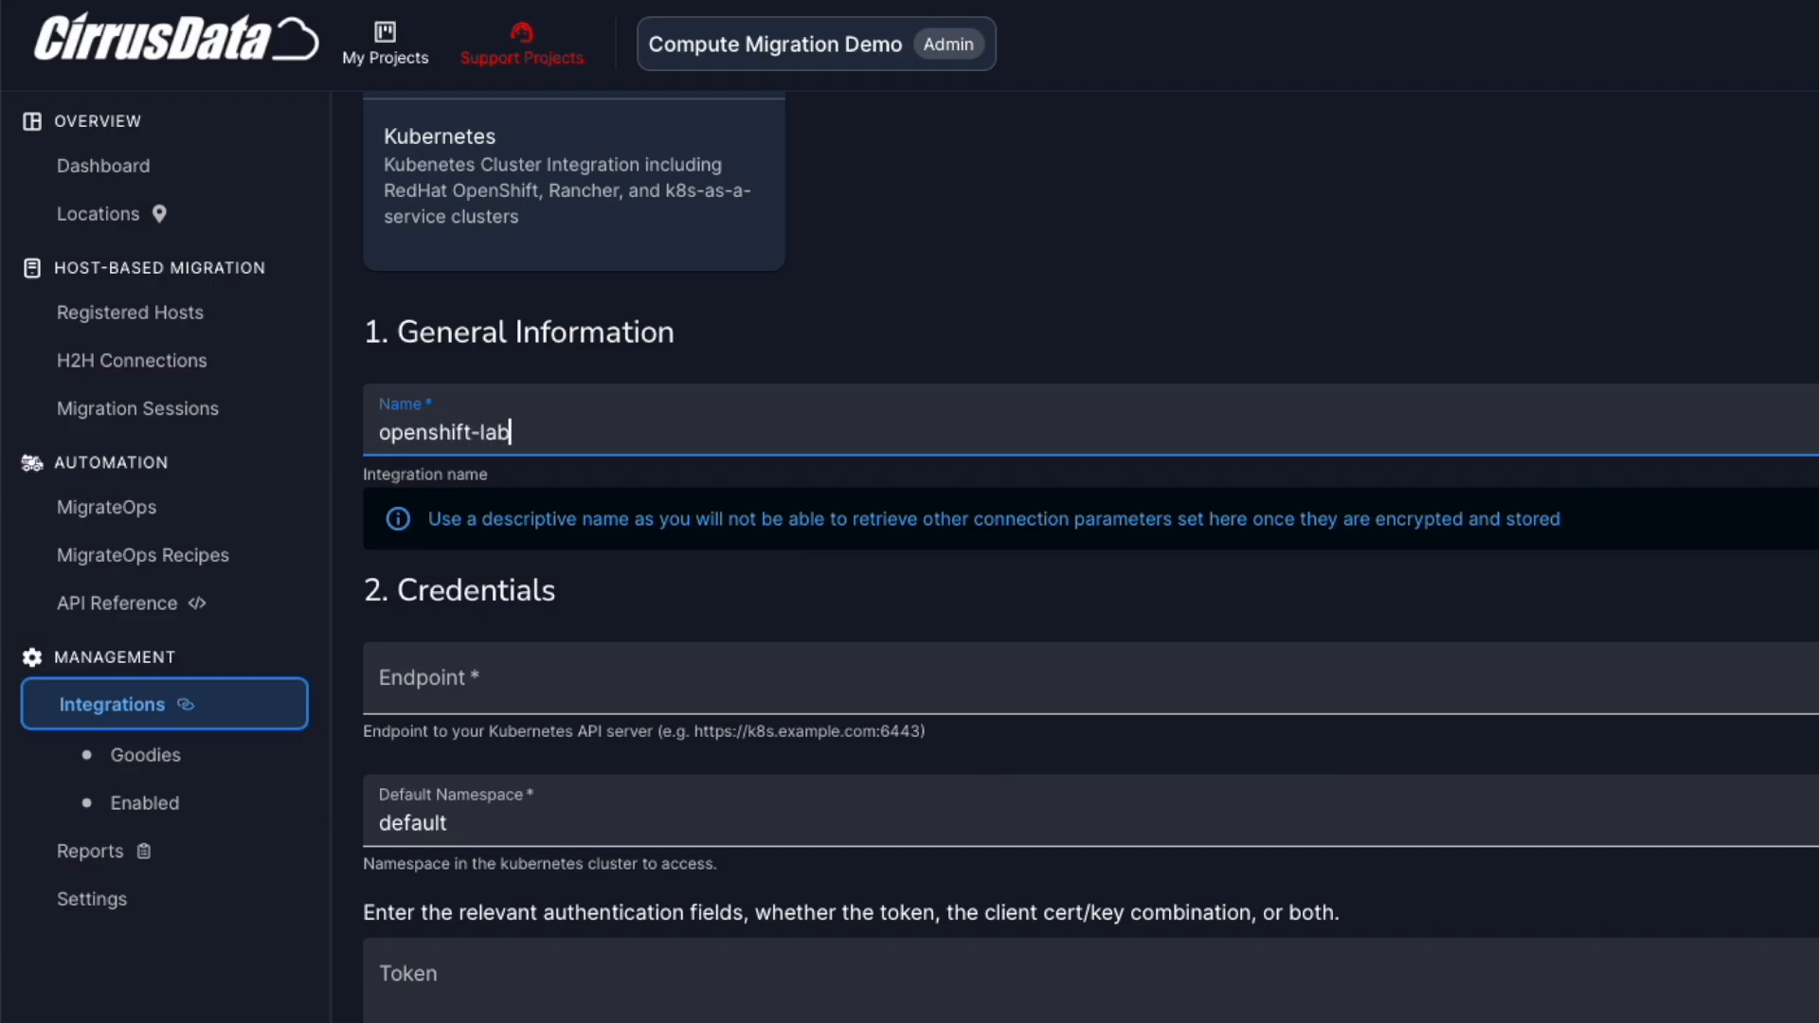
pyautogui.click(296, 852)
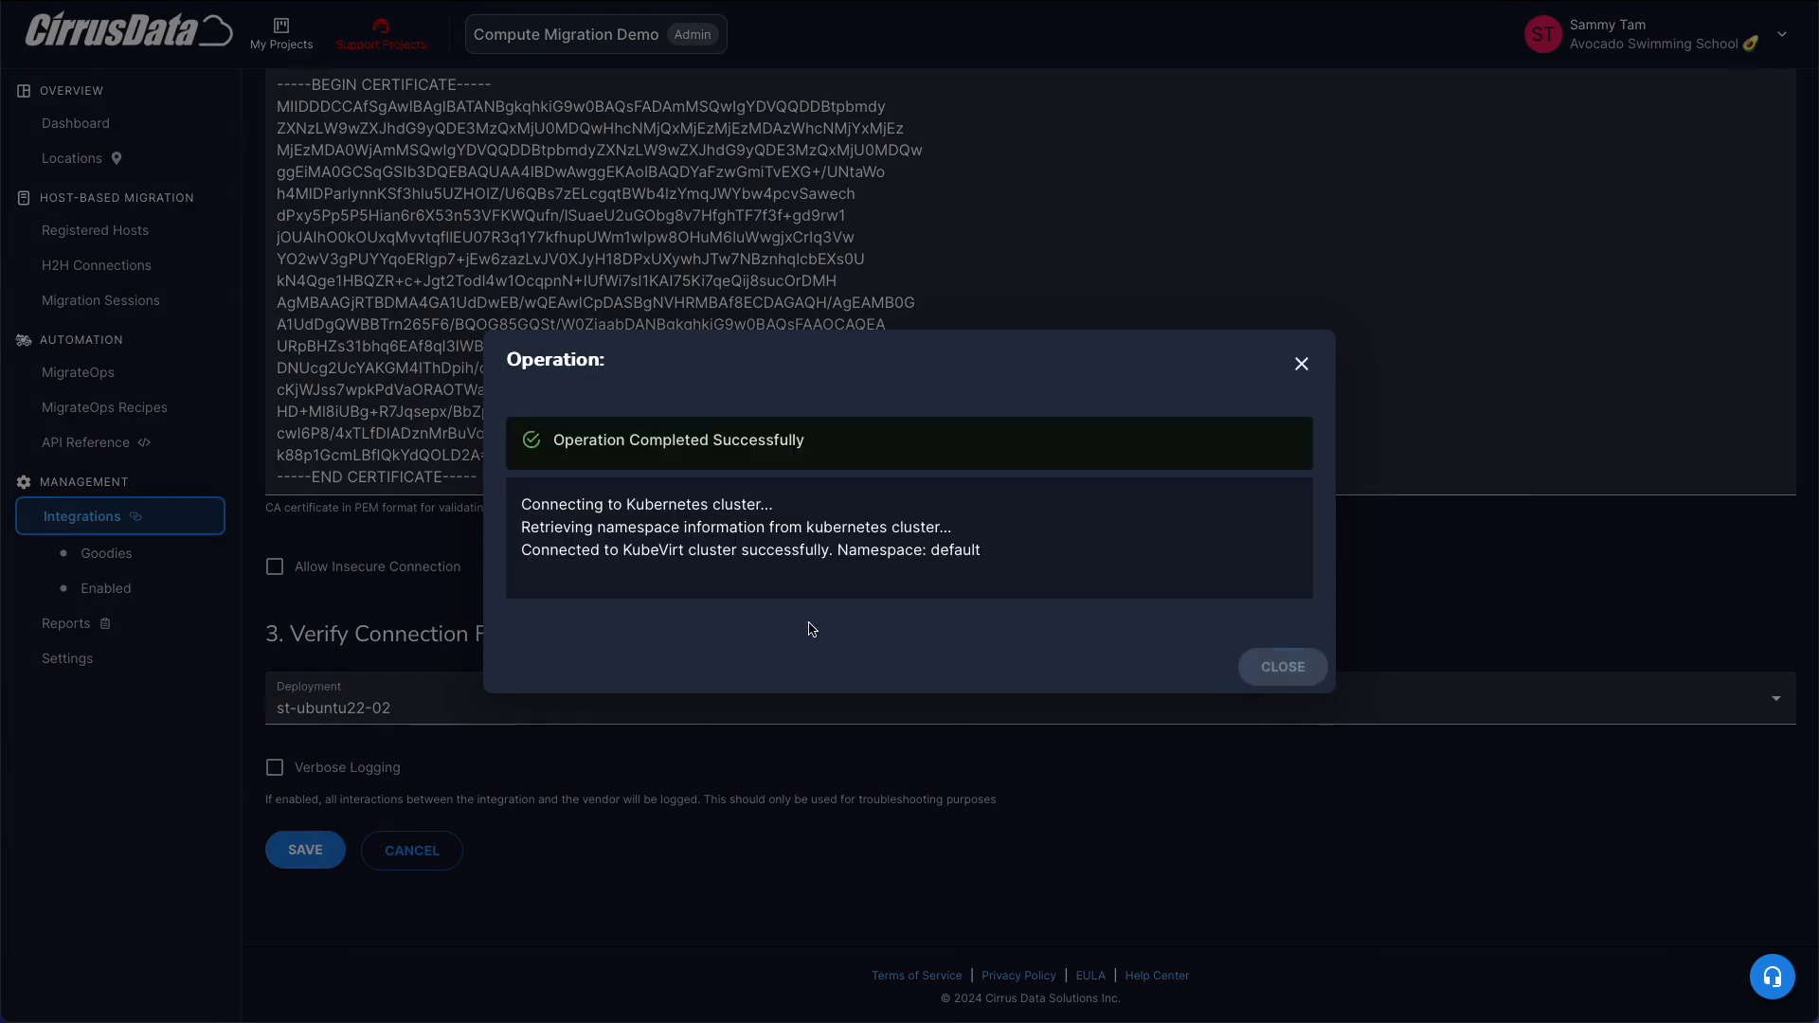
pyautogui.click(1282, 667)
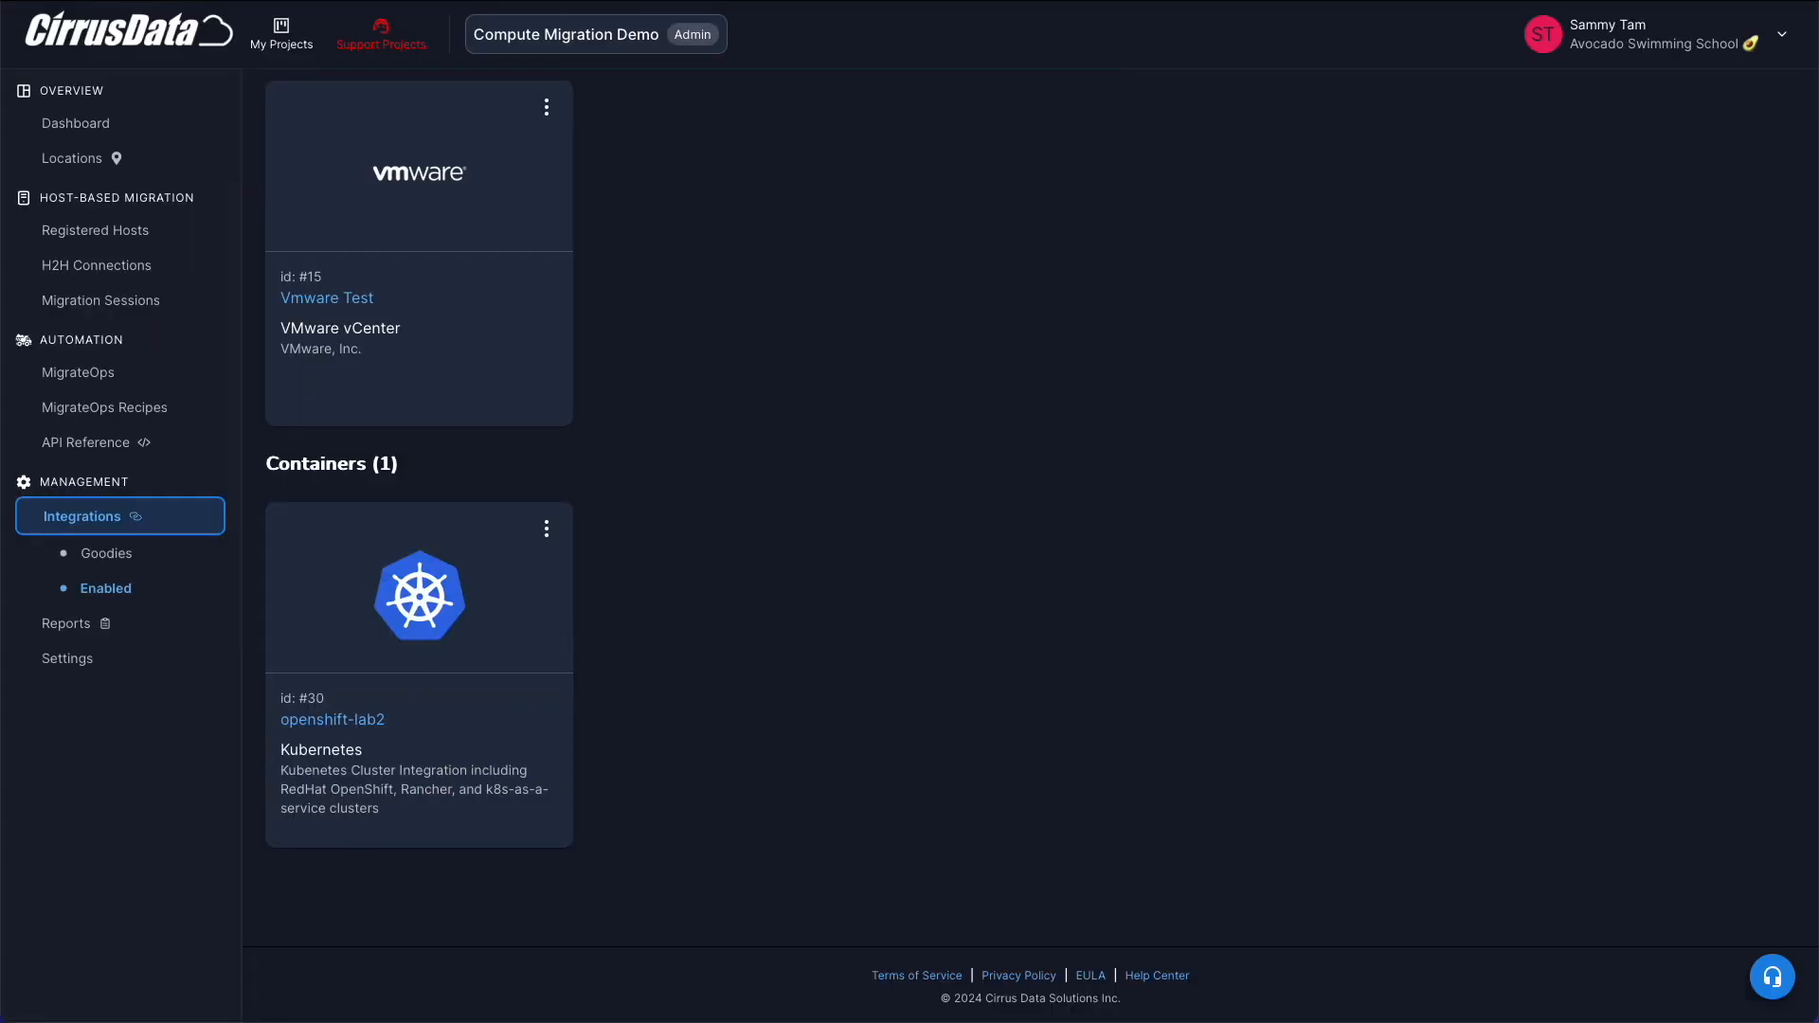
# Revisit the registered hosts and start a new MigrateOps migration operation with manual configuration entry.
pyautogui.click(96, 265)
pyautogui.click(94, 230)
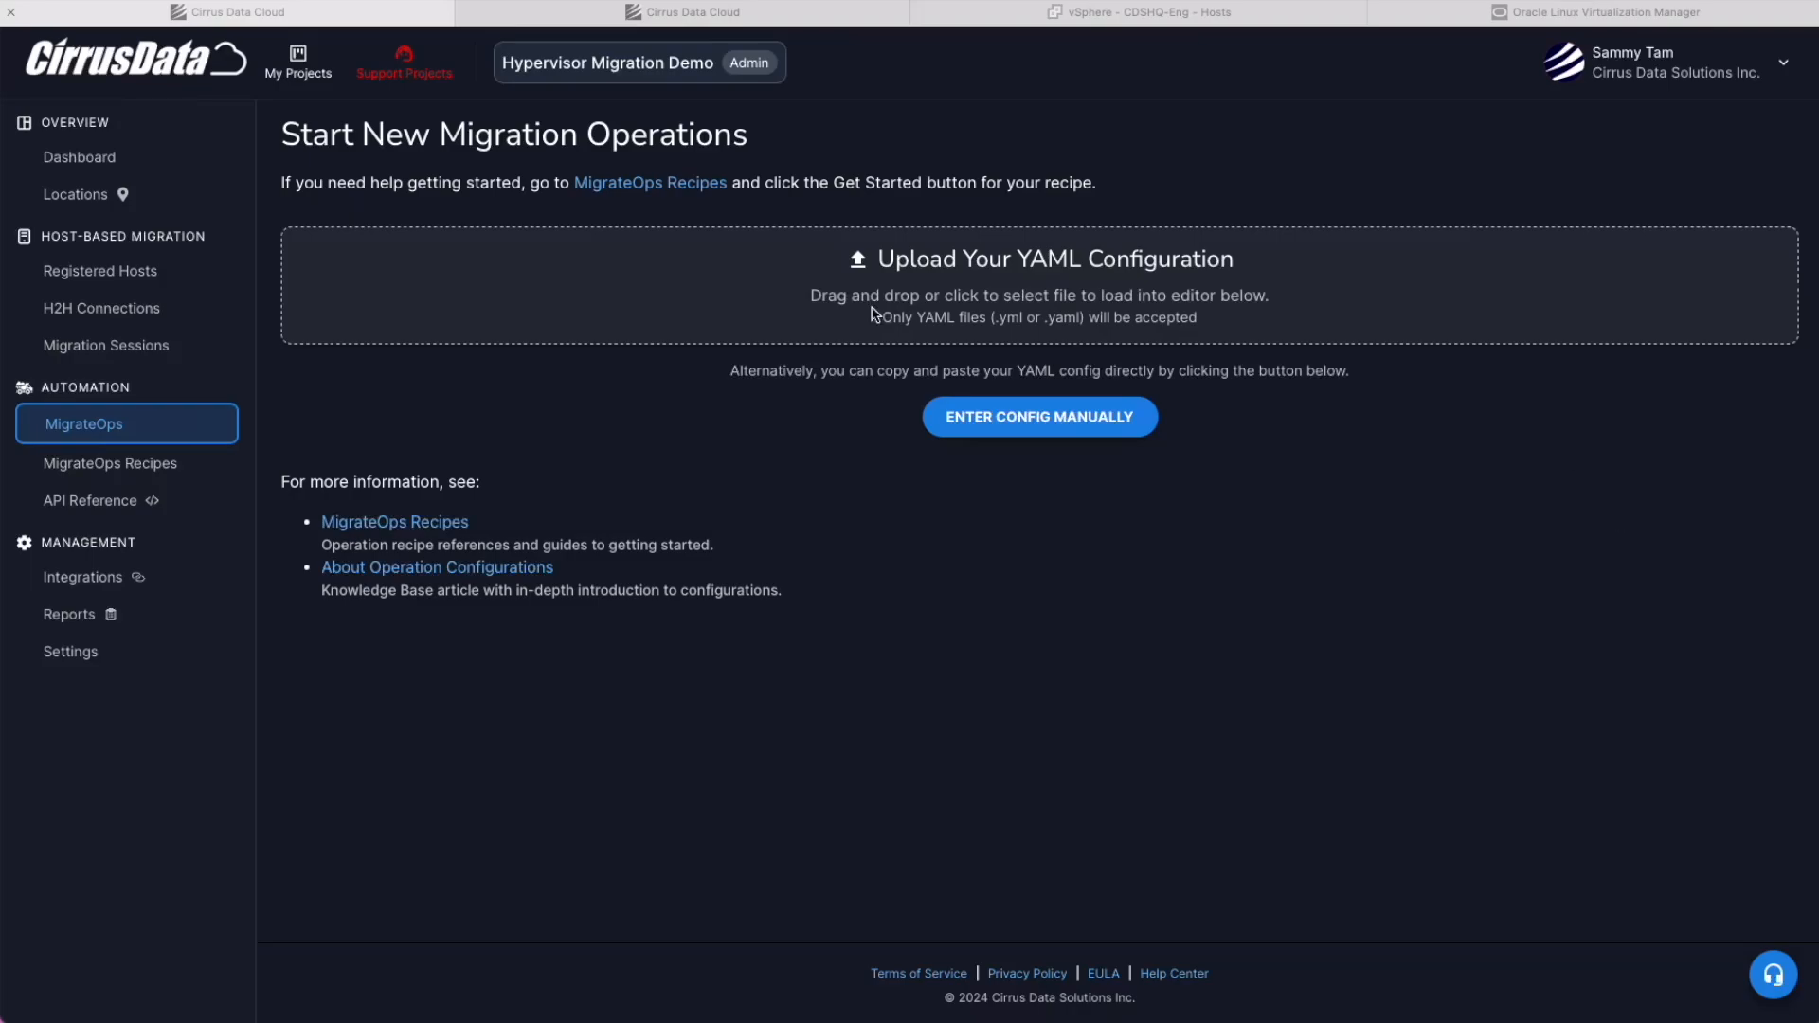
pyautogui.click(1037, 554)
pyautogui.click(1000, 428)
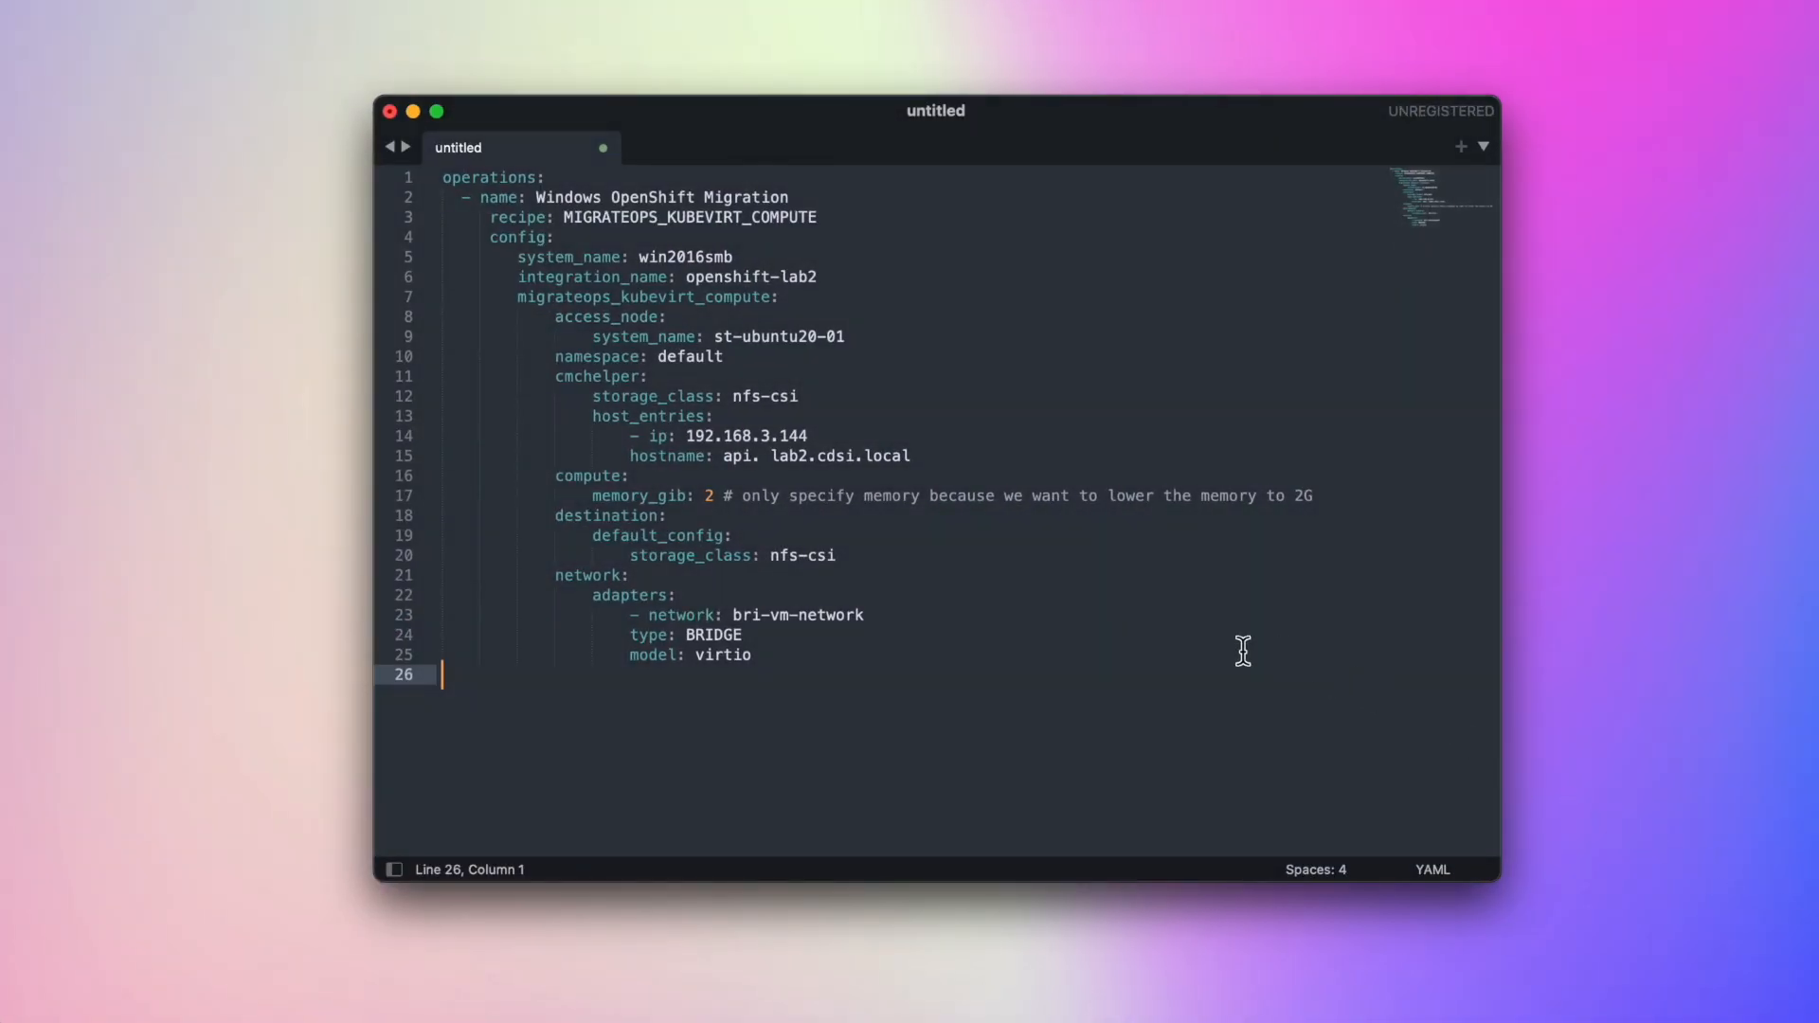
# Review the name, recipe, system_name, integration_name and access_node lines of the Windows OpenShift Migration YAML configuration.
pyautogui.click(817, 199)
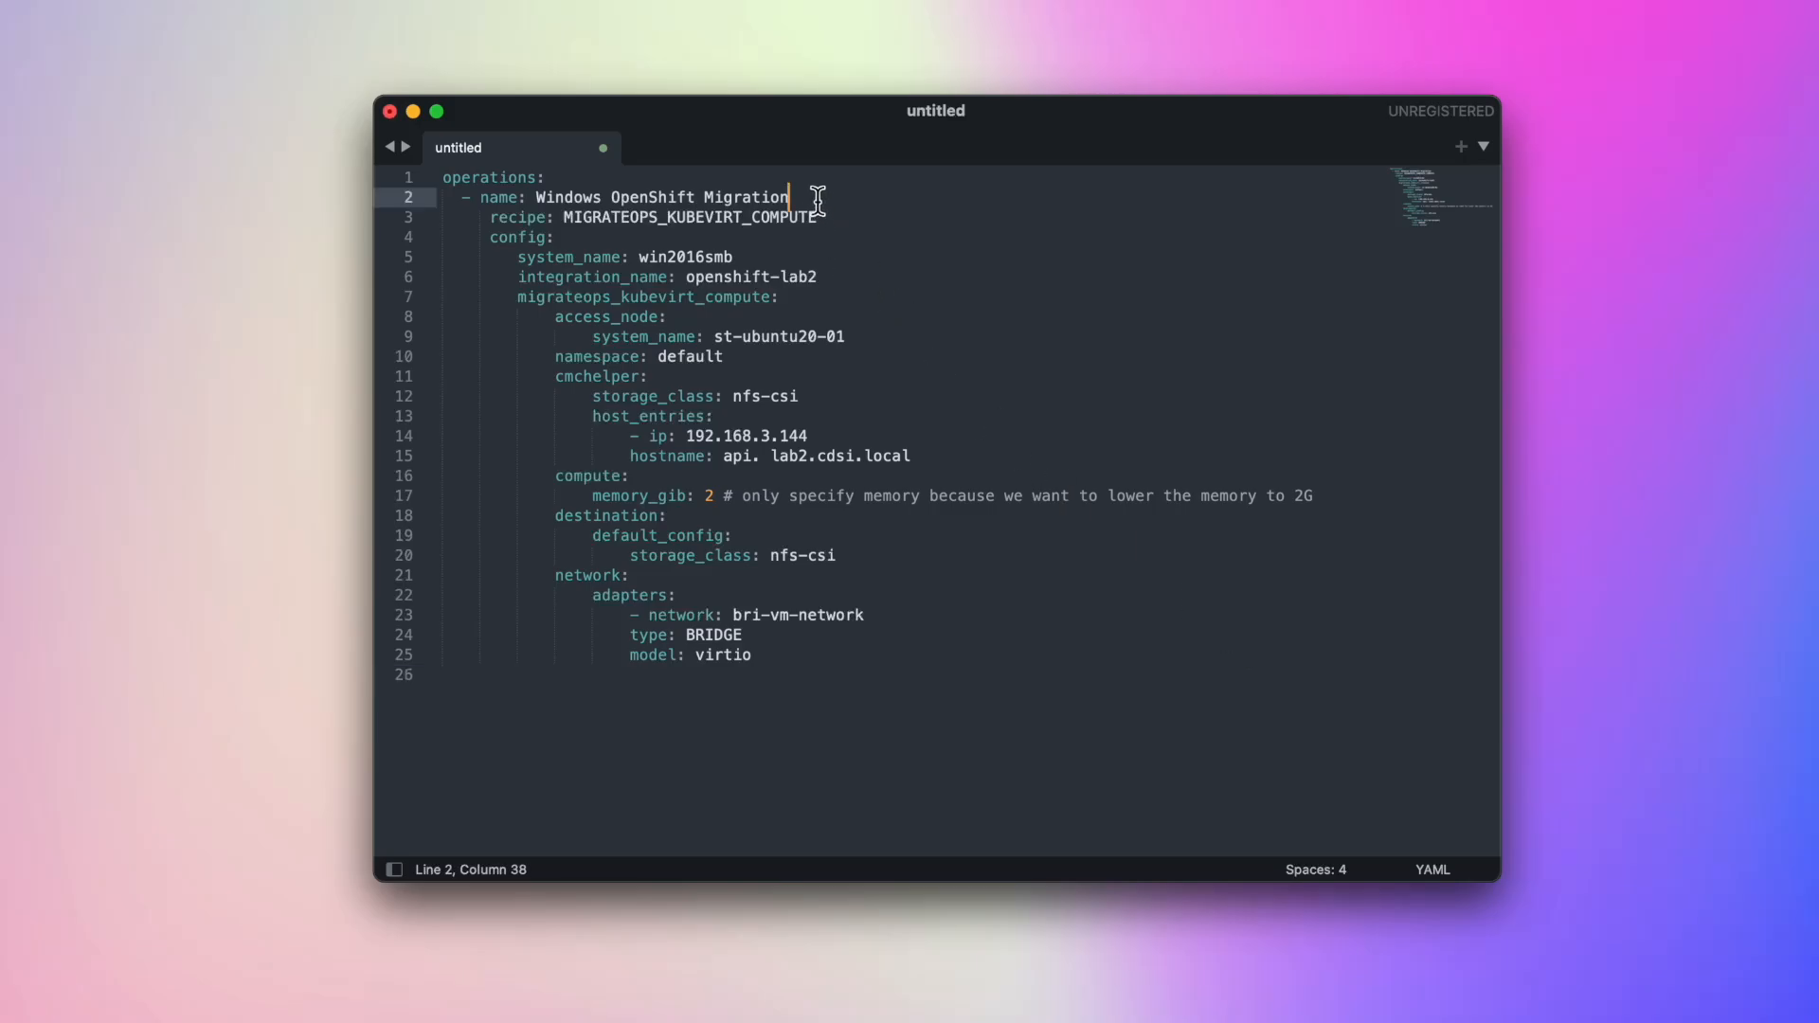
pyautogui.click(842, 221)
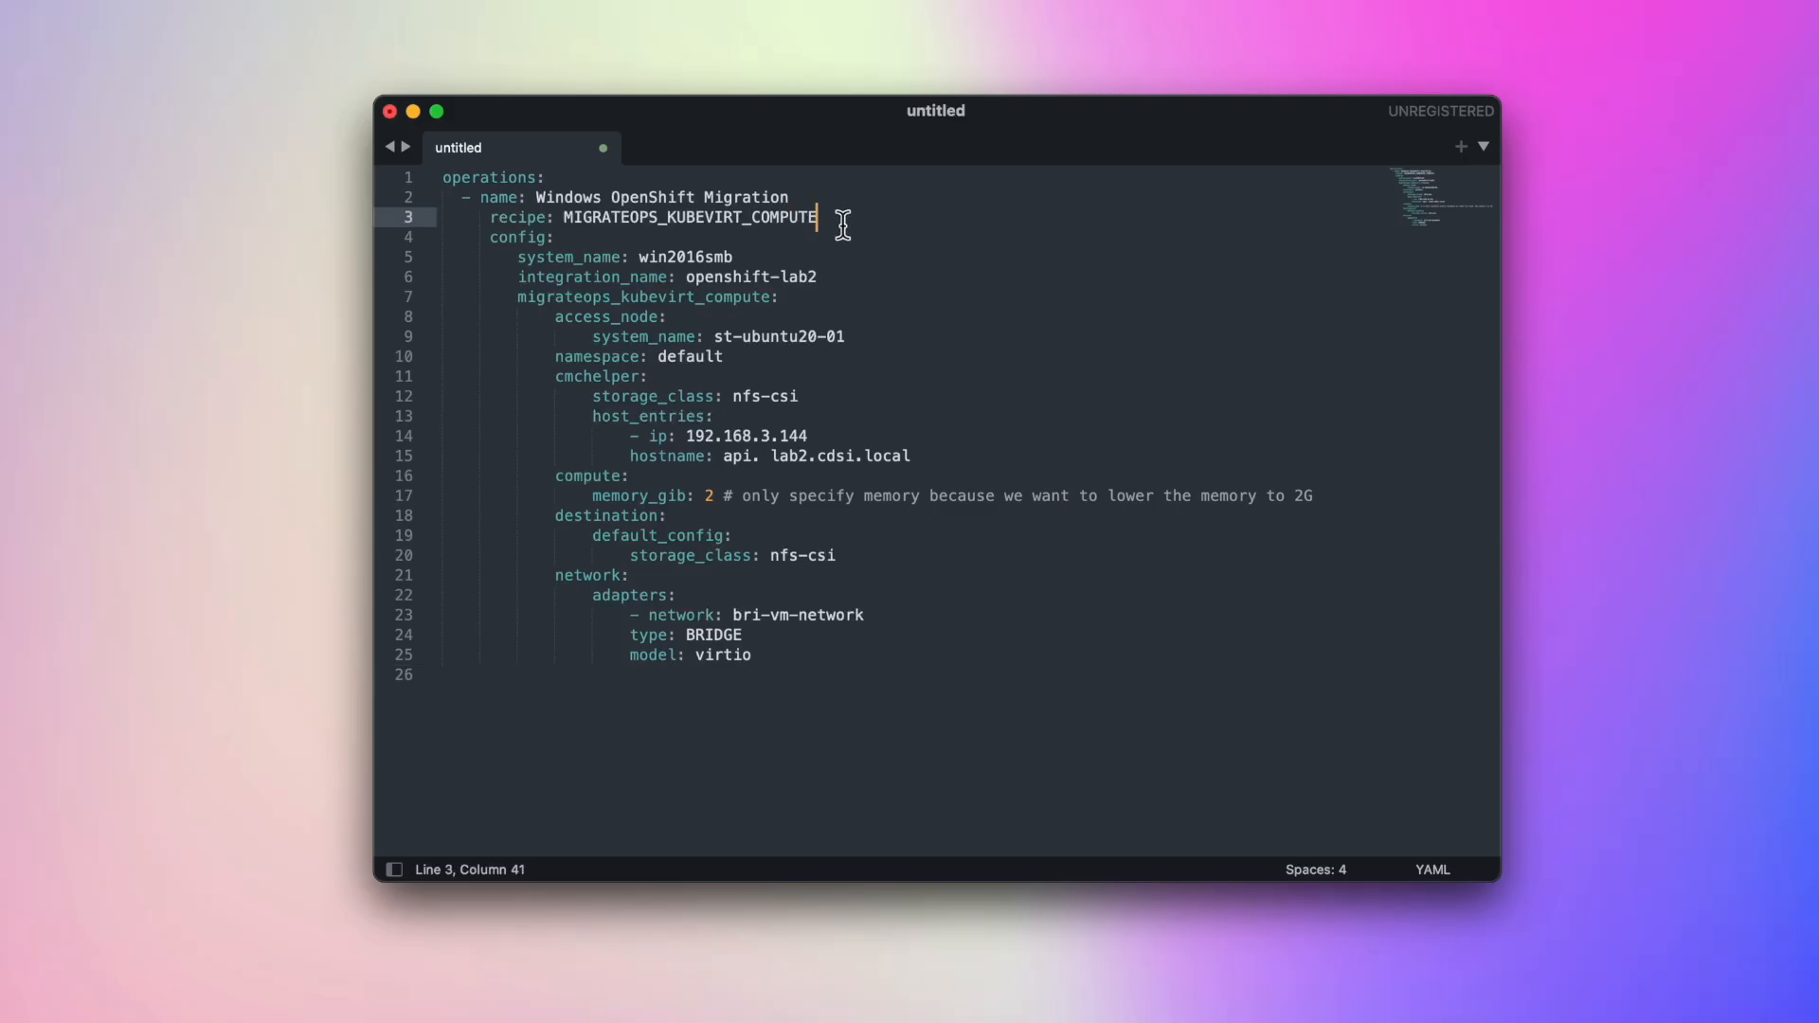
pyautogui.click(798, 264)
pyautogui.click(842, 281)
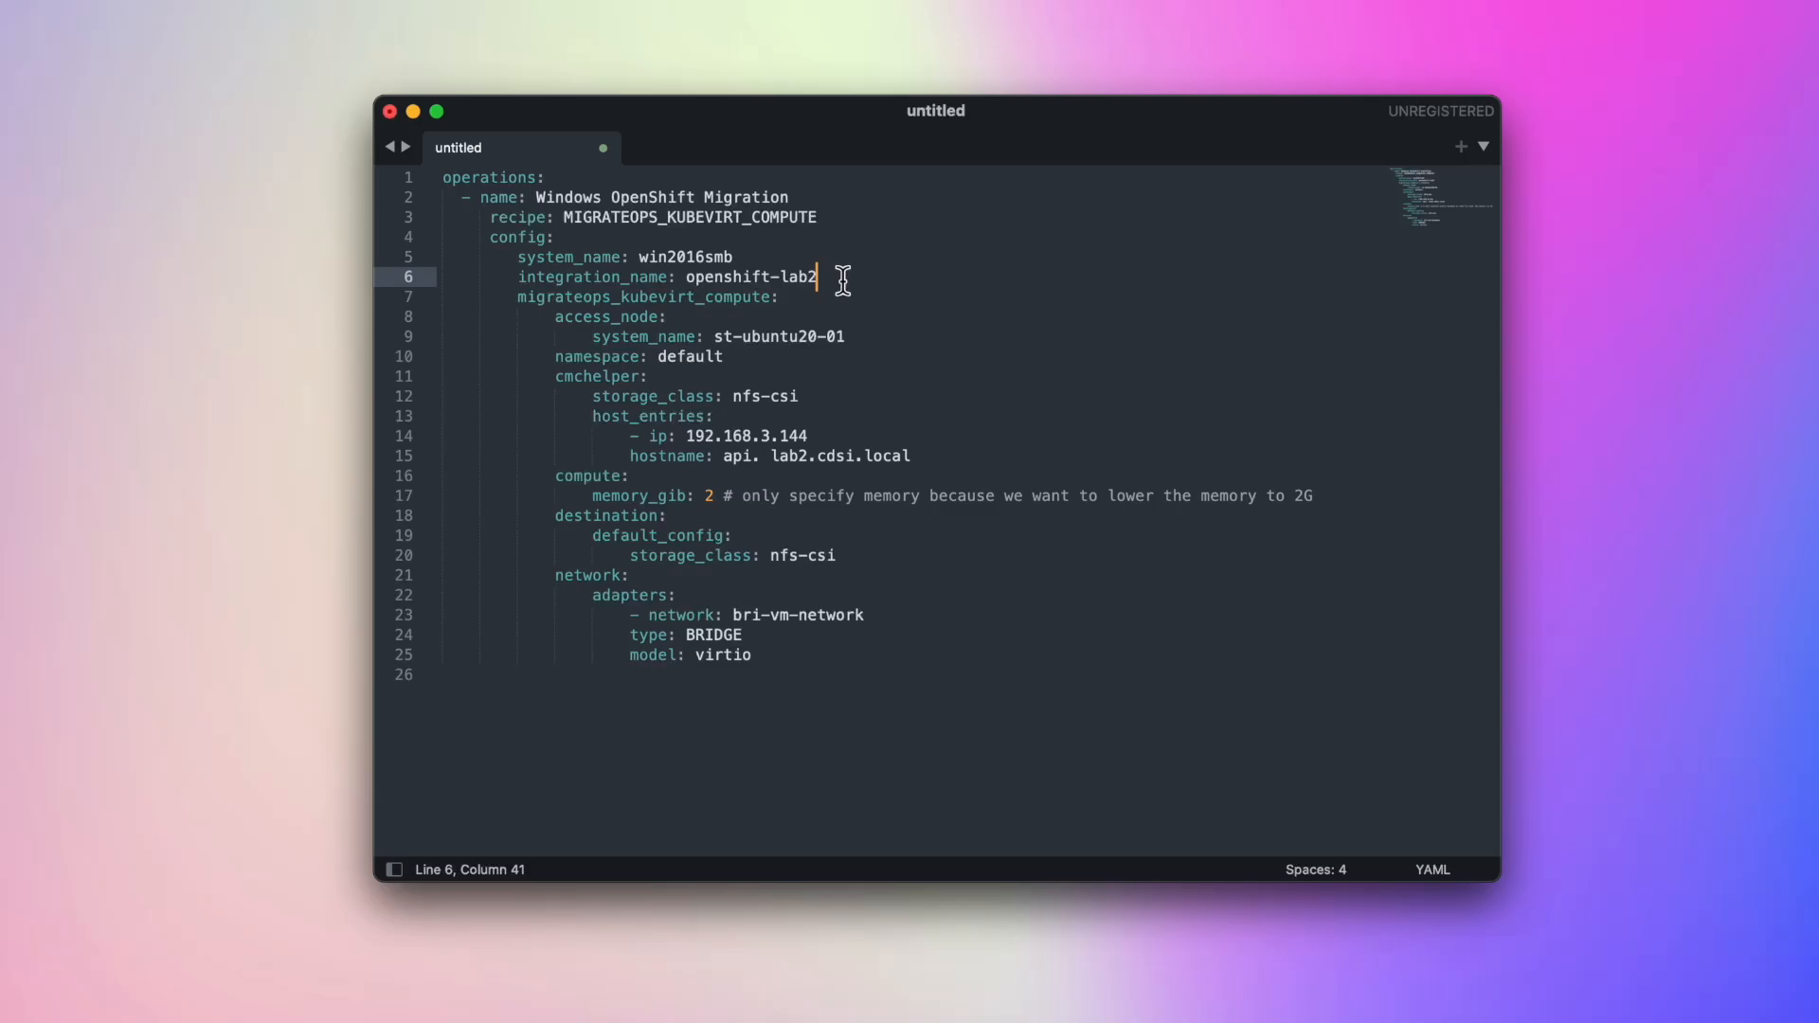
pyautogui.click(794, 322)
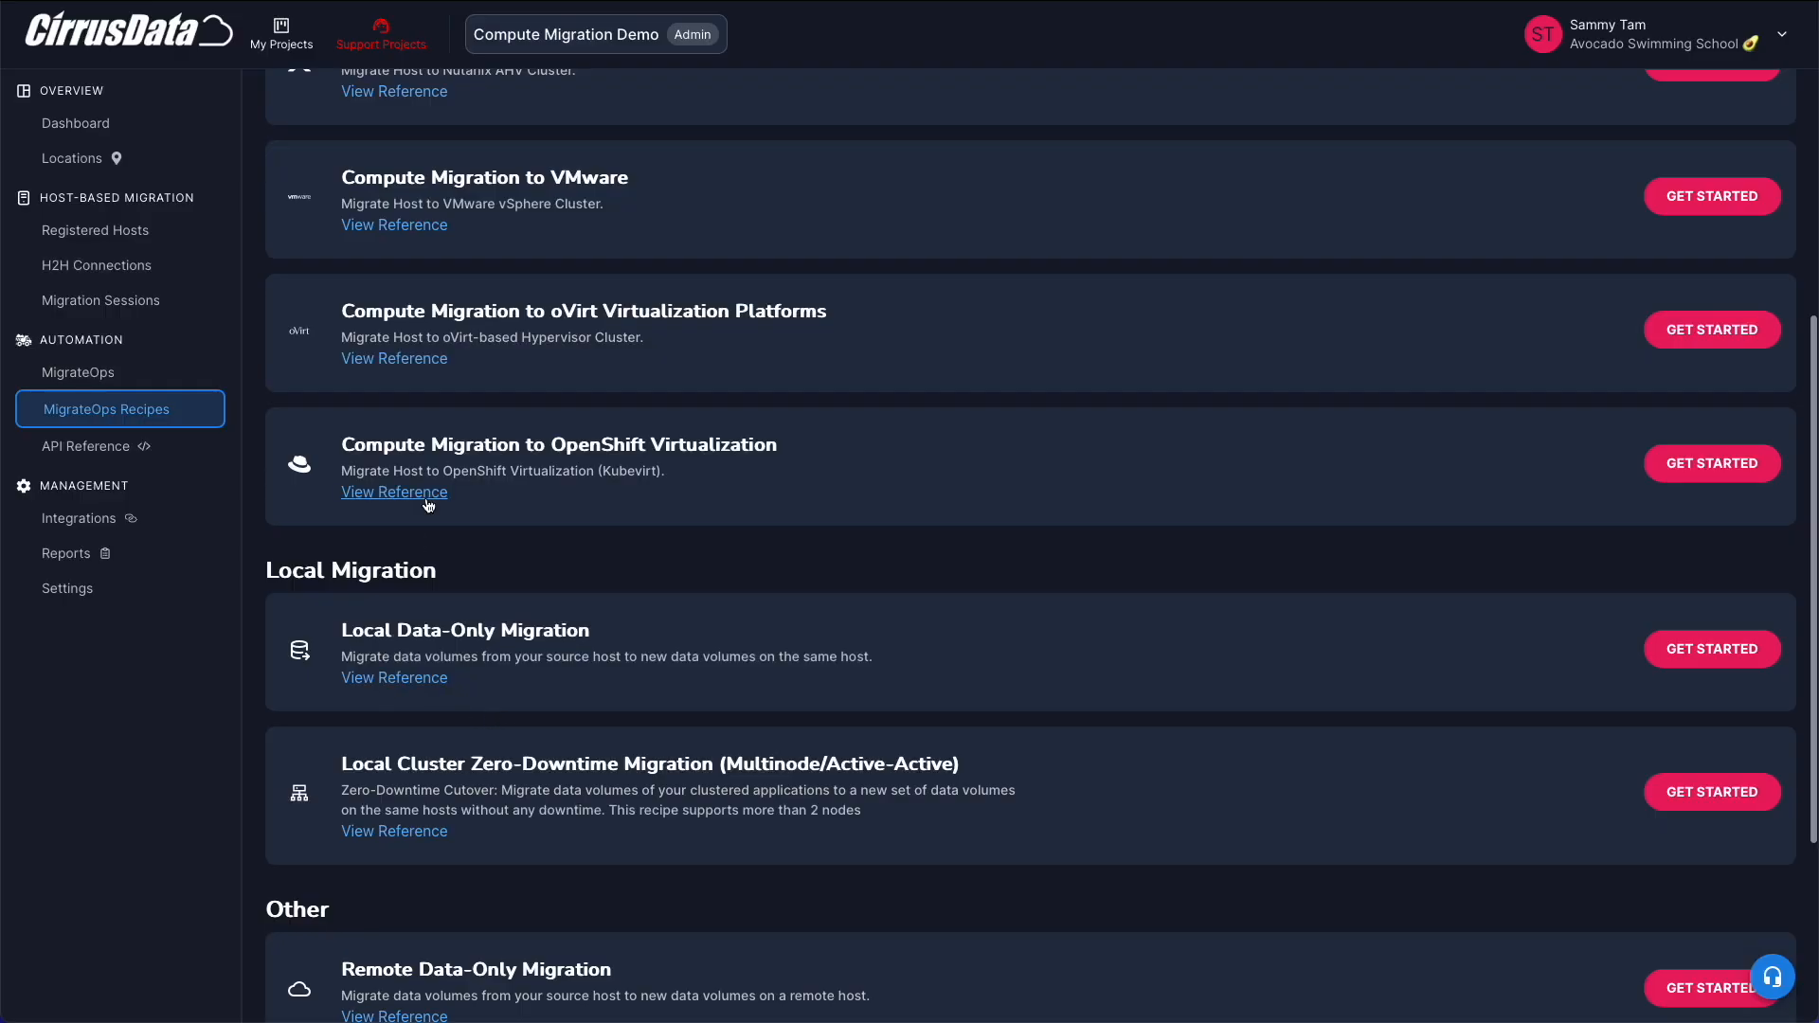
# Open the Compute Migration to OpenShift Virtualization recipe reference and expand migrateops_kubevirt_compute to read its fields.
pyautogui.click(428, 505)
pyautogui.scroll(-5, 566, 563)
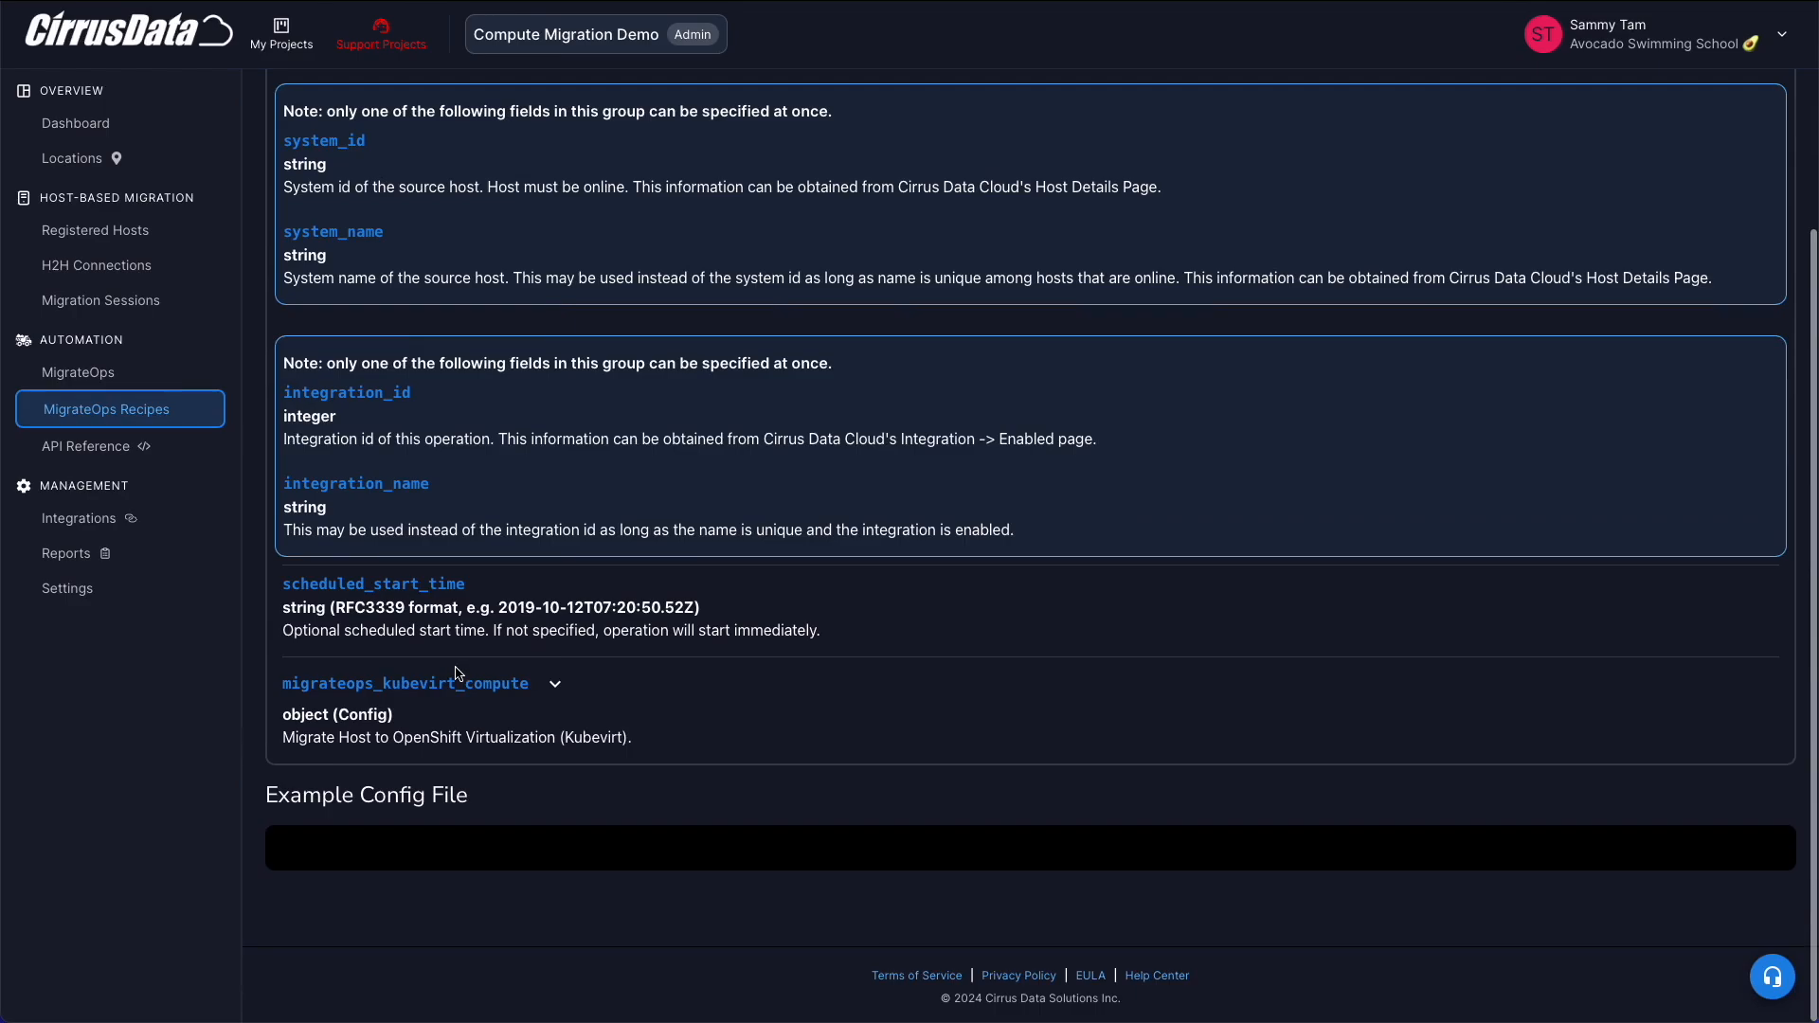
pyautogui.click(456, 681)
pyautogui.scroll(-8, 456, 683)
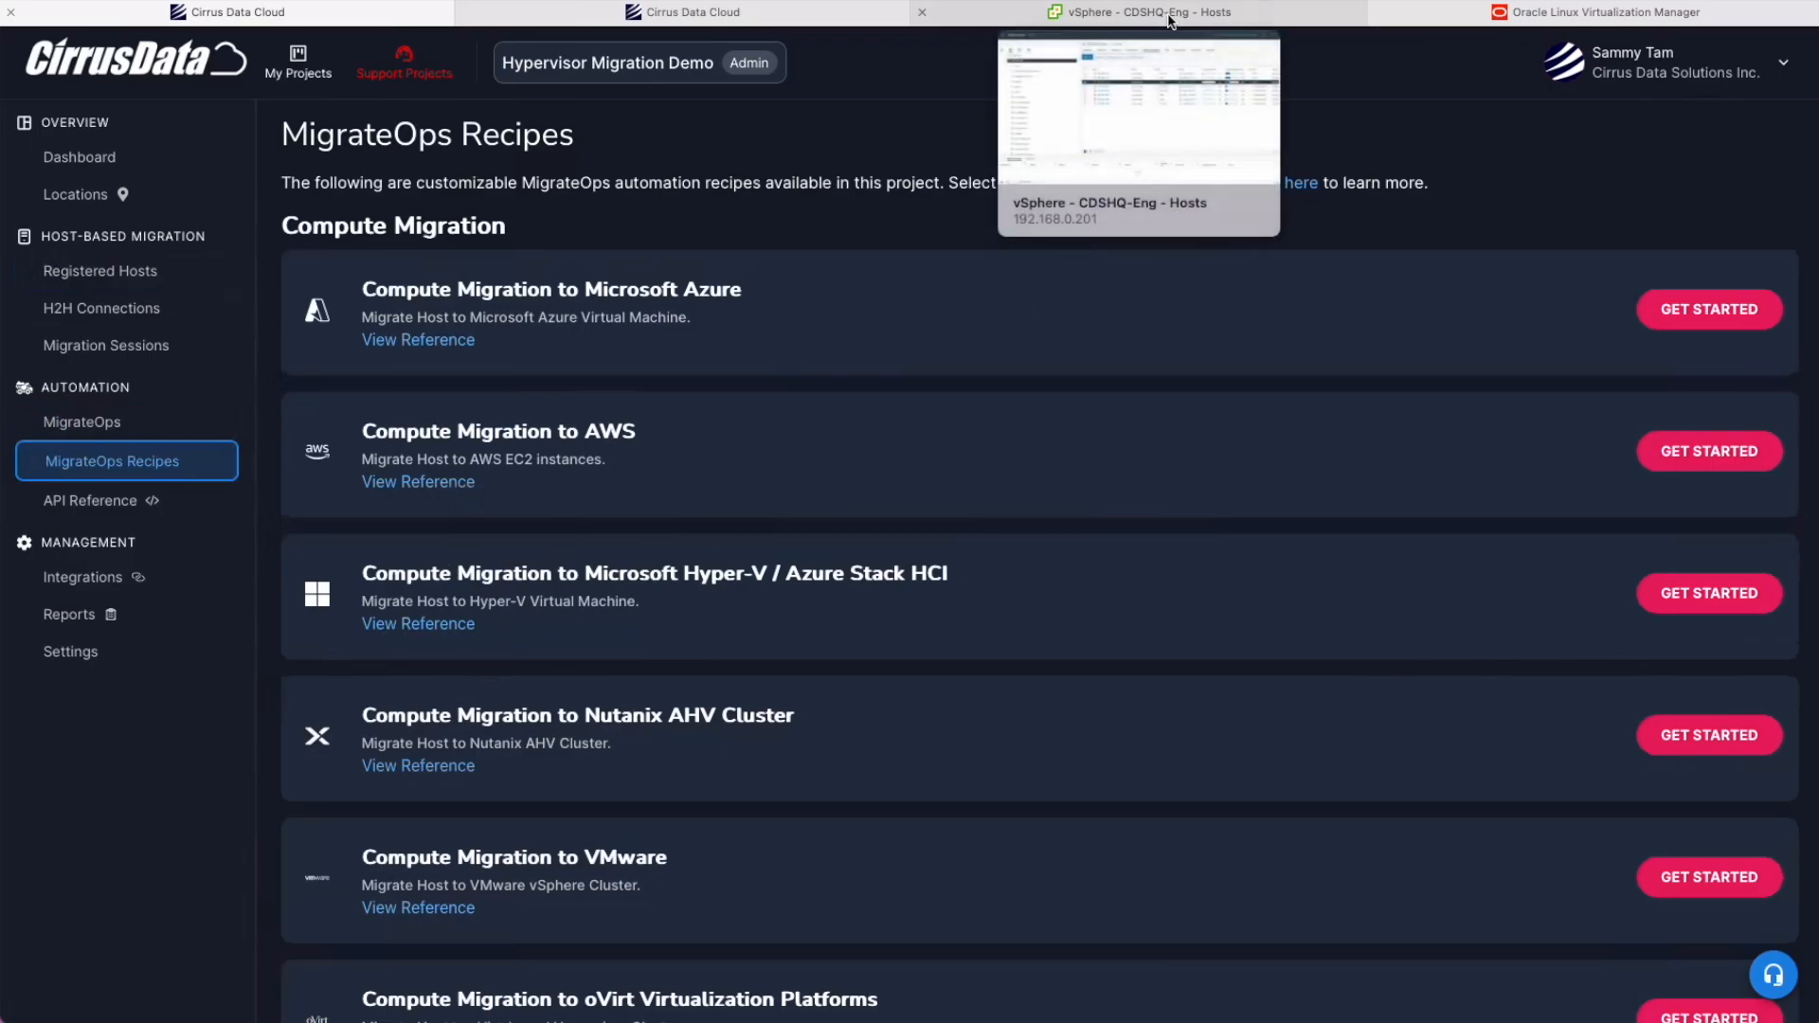
# Browse the MigrateOps compute and local migration recipes and highlight the Compute Migration to VMware title.
pyautogui.scroll(-1, 633, 690)
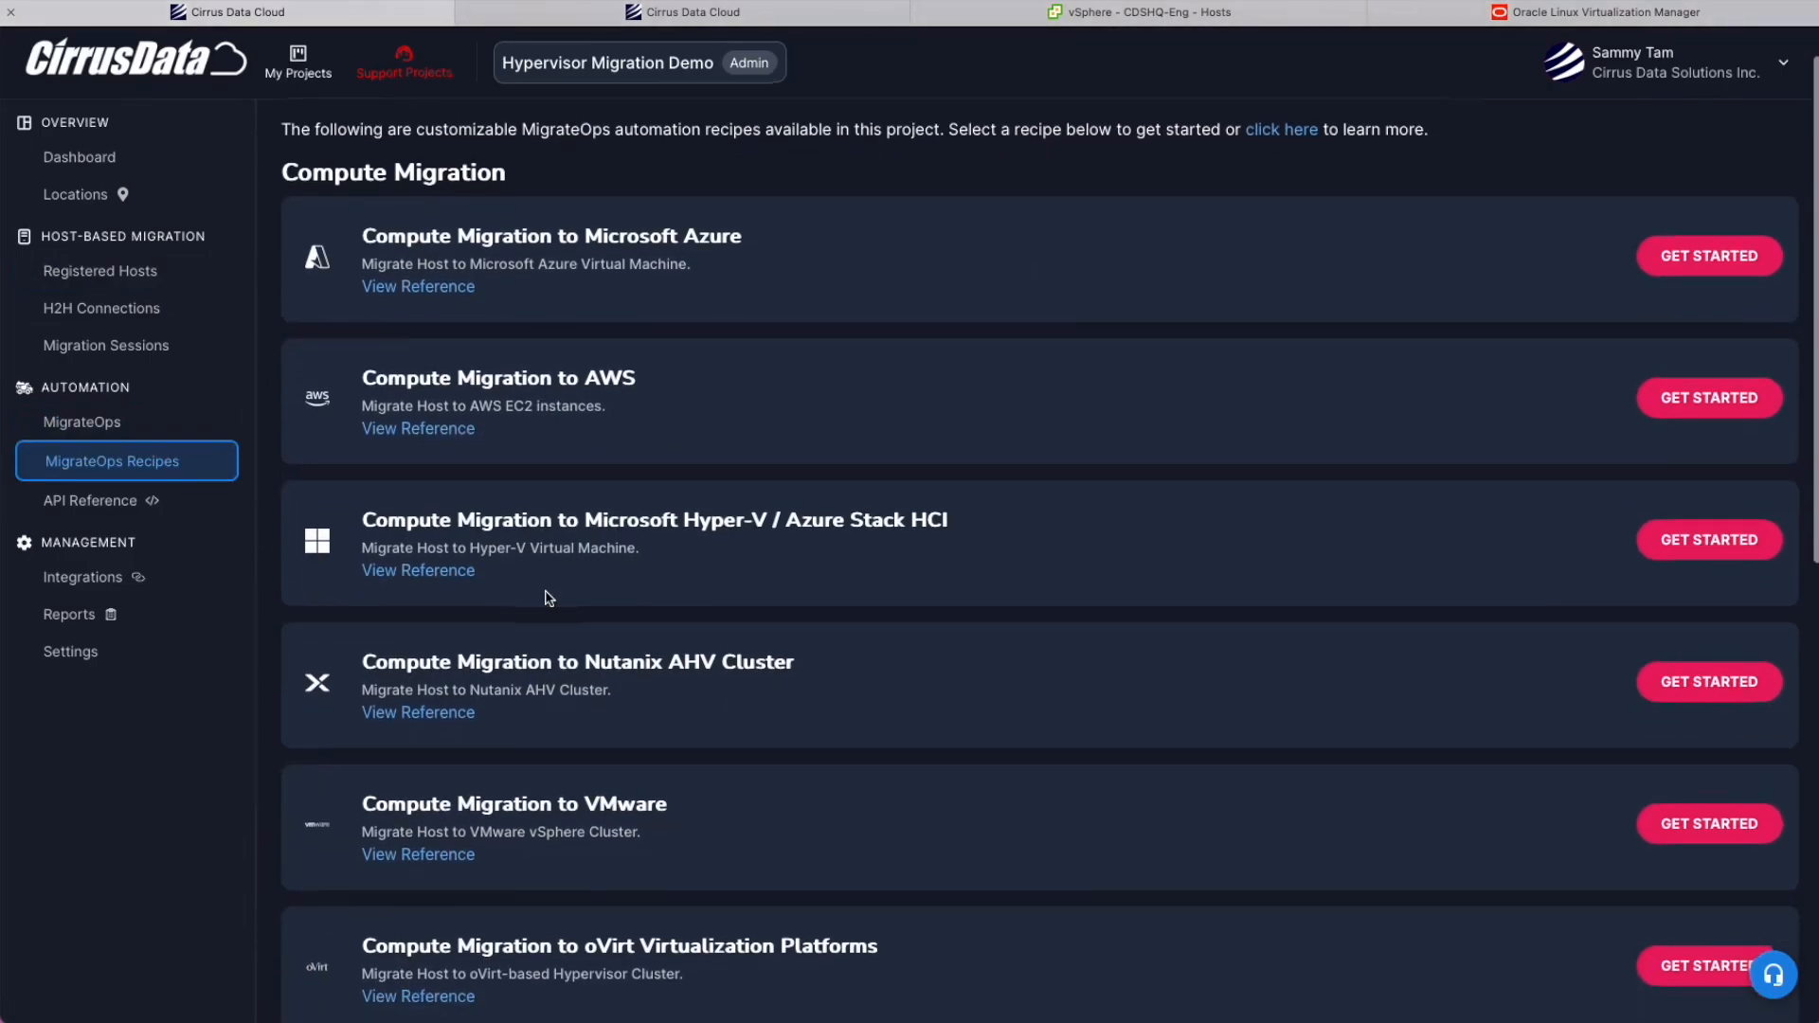
pyautogui.scroll(-4, 548, 597)
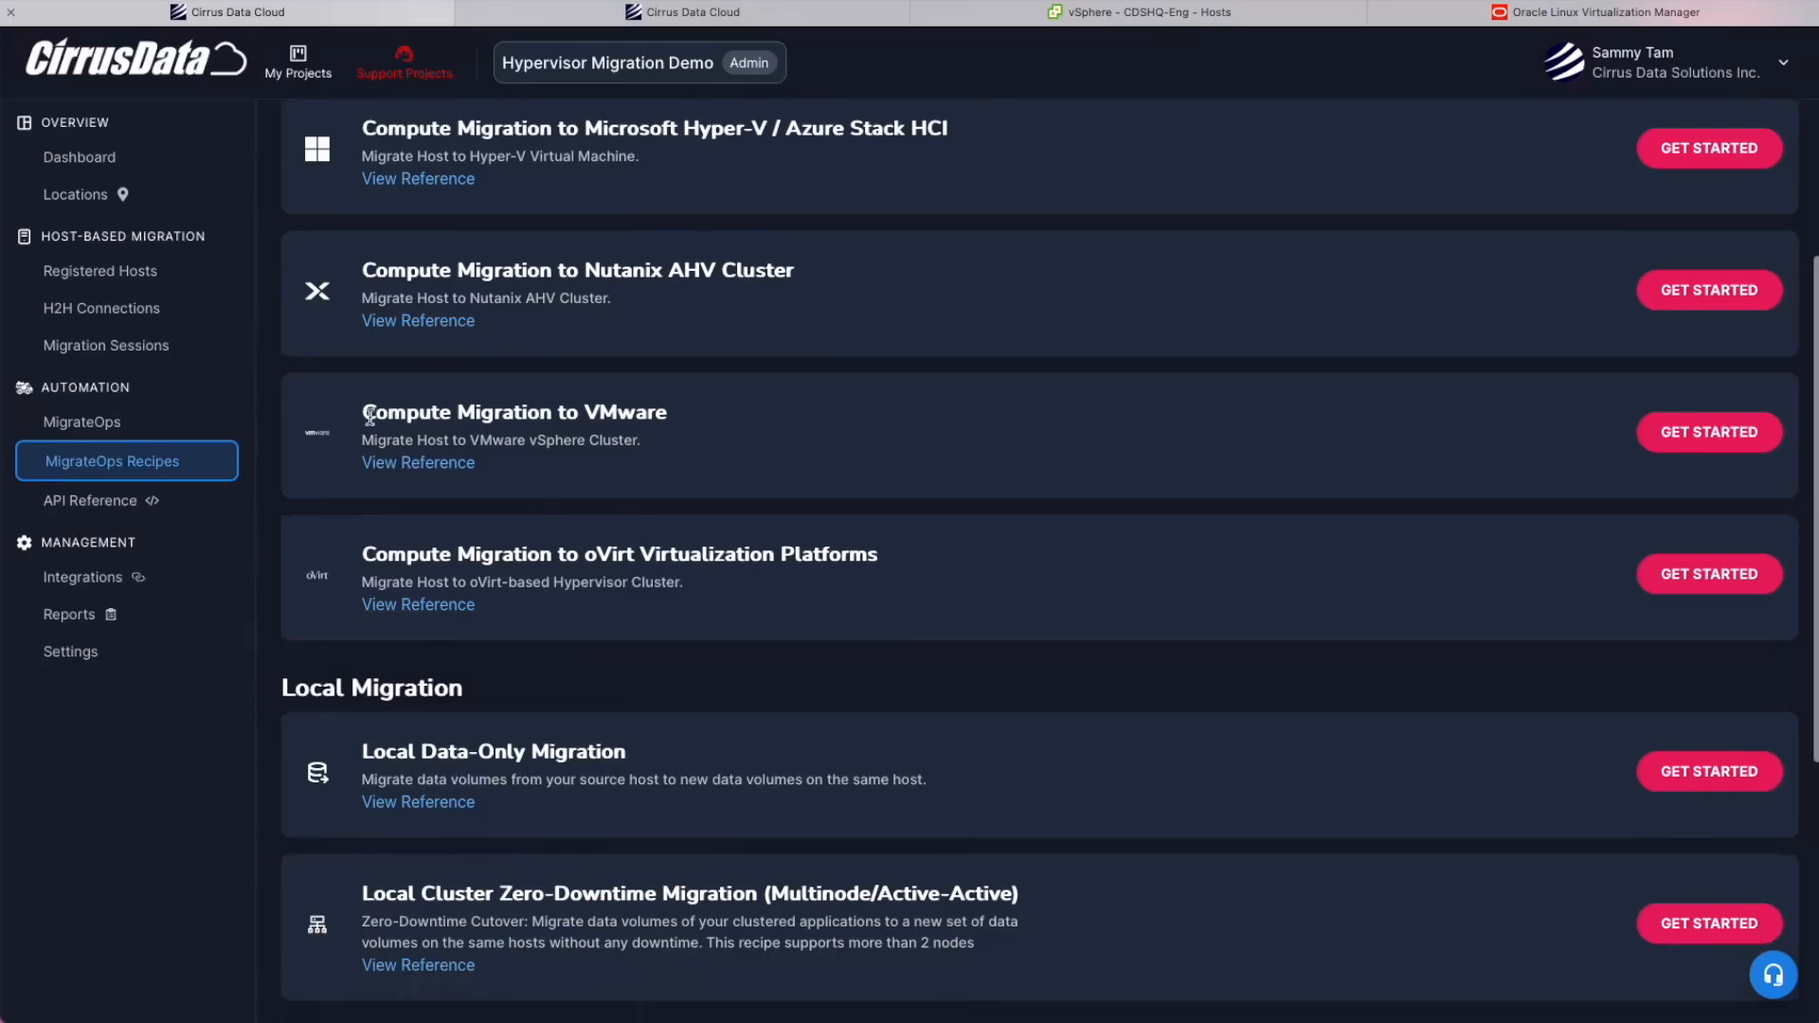
pyautogui.moveTo(365, 415); pyautogui.dragTo(691, 411)
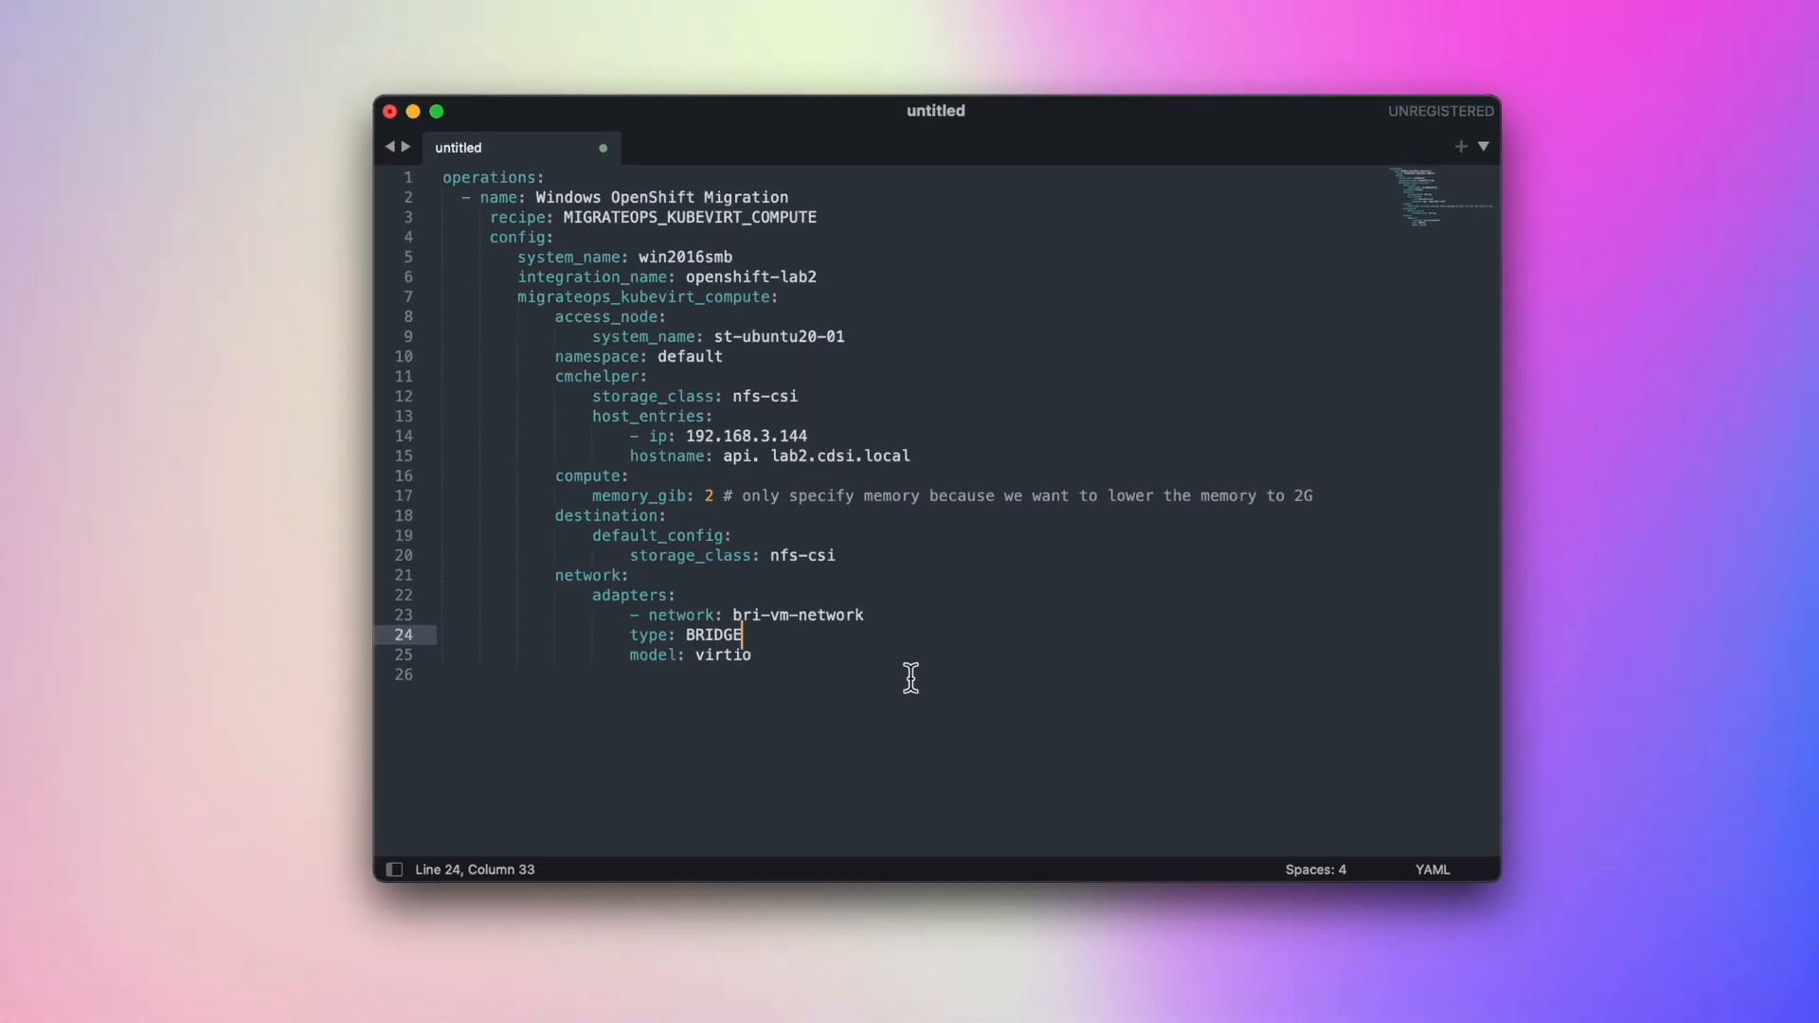
# Copy the Windows OpenShift Migration operation block and paste repeated copies of it at the end of the YAML file.
pyautogui.press('super+a')
pyautogui.press('super+c')
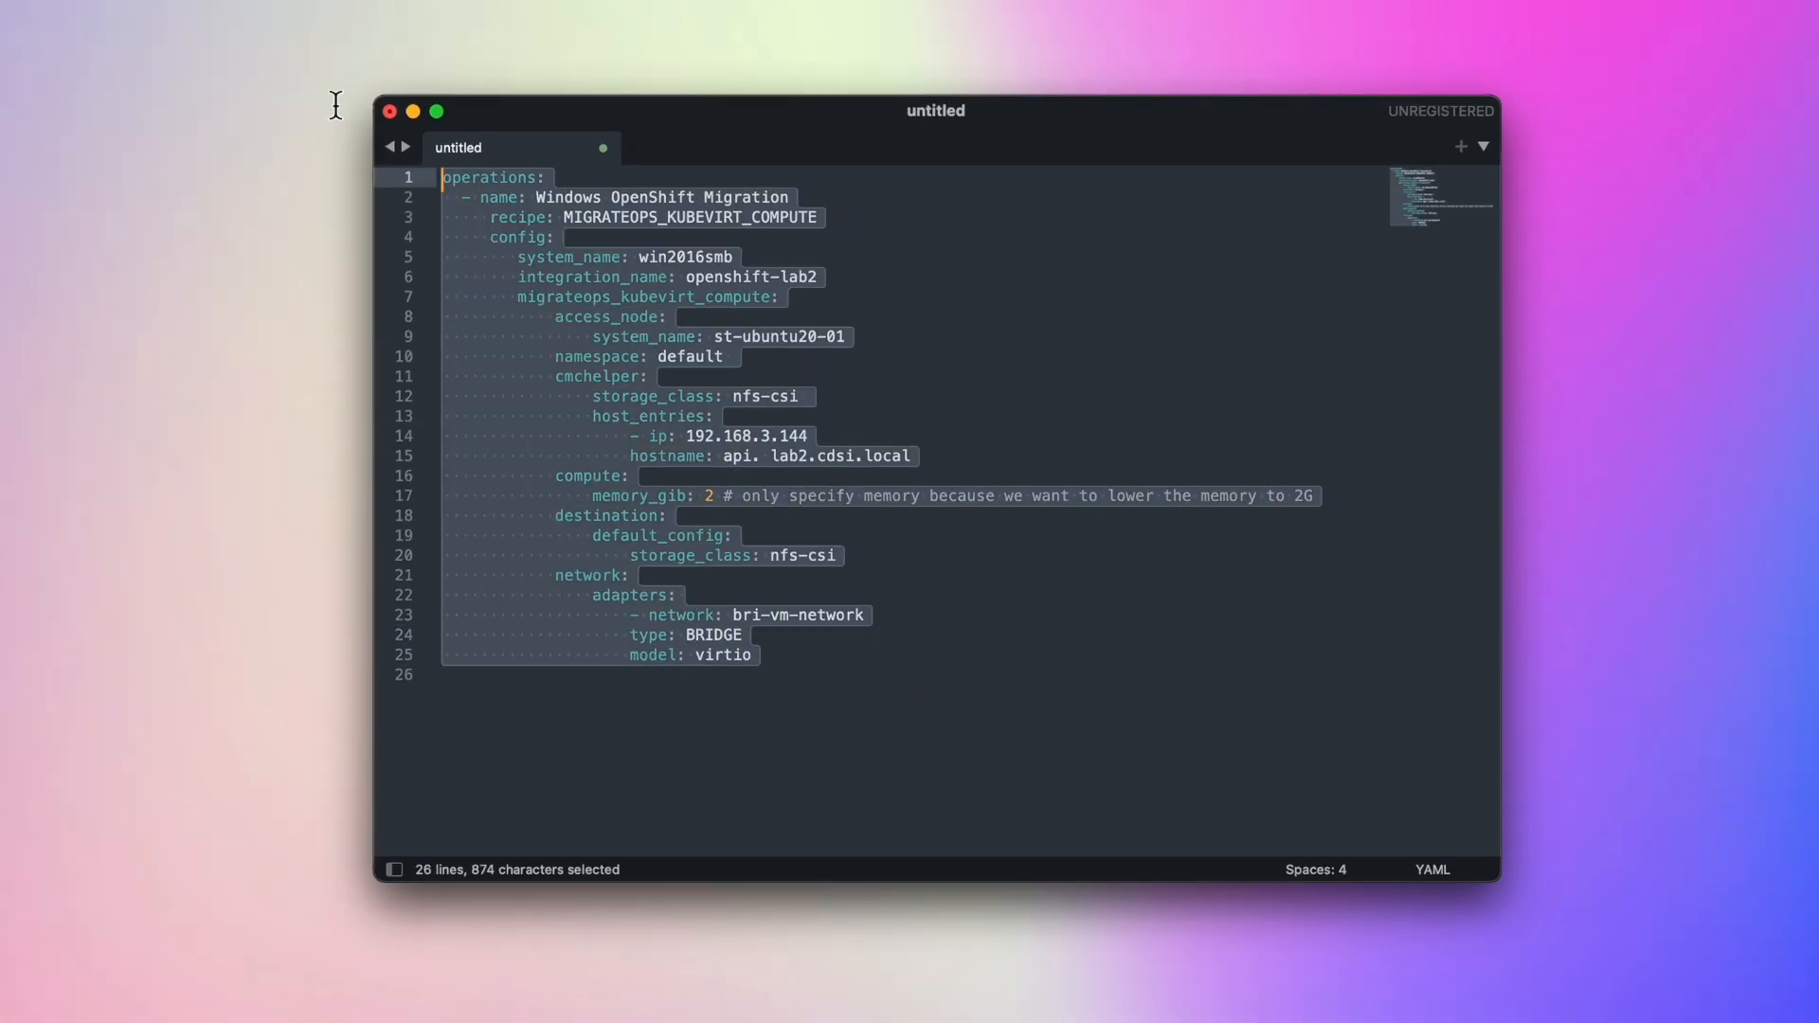
pyautogui.click(811, 690)
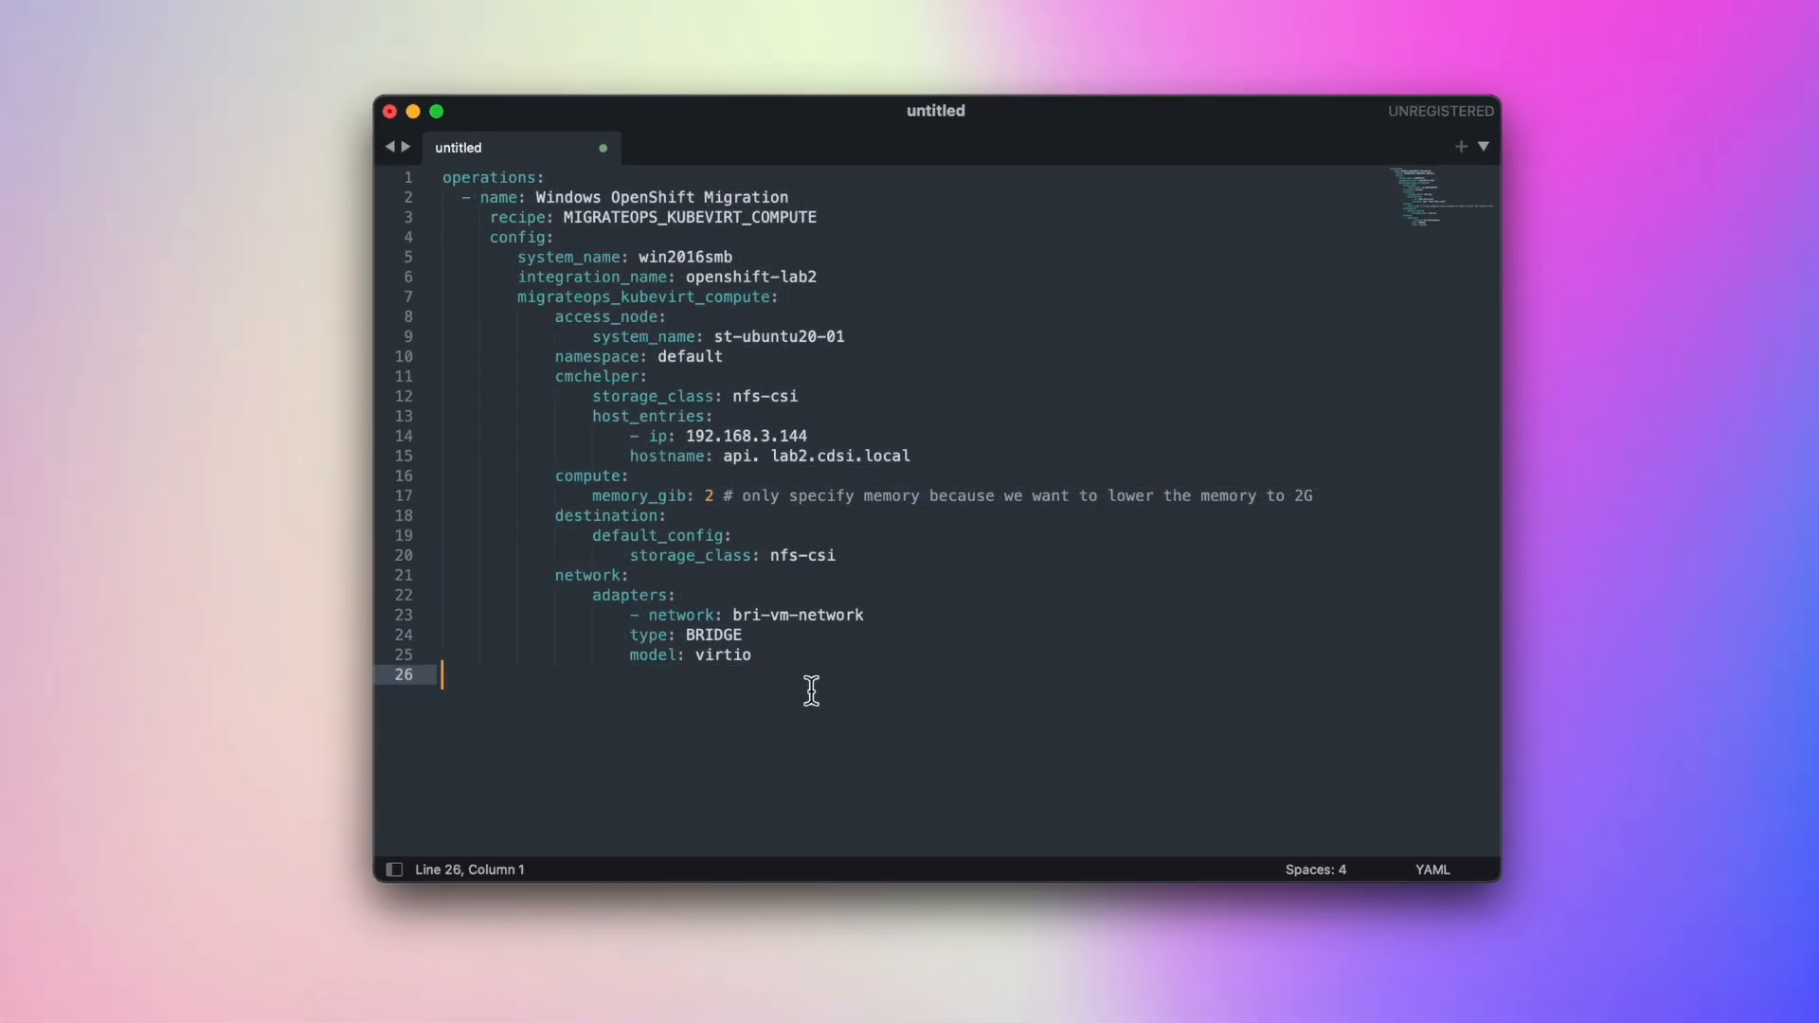
pyautogui.press('super+v')
pyautogui.press('super+v')
pyautogui.press('super+v')
pyautogui.press('super+v')
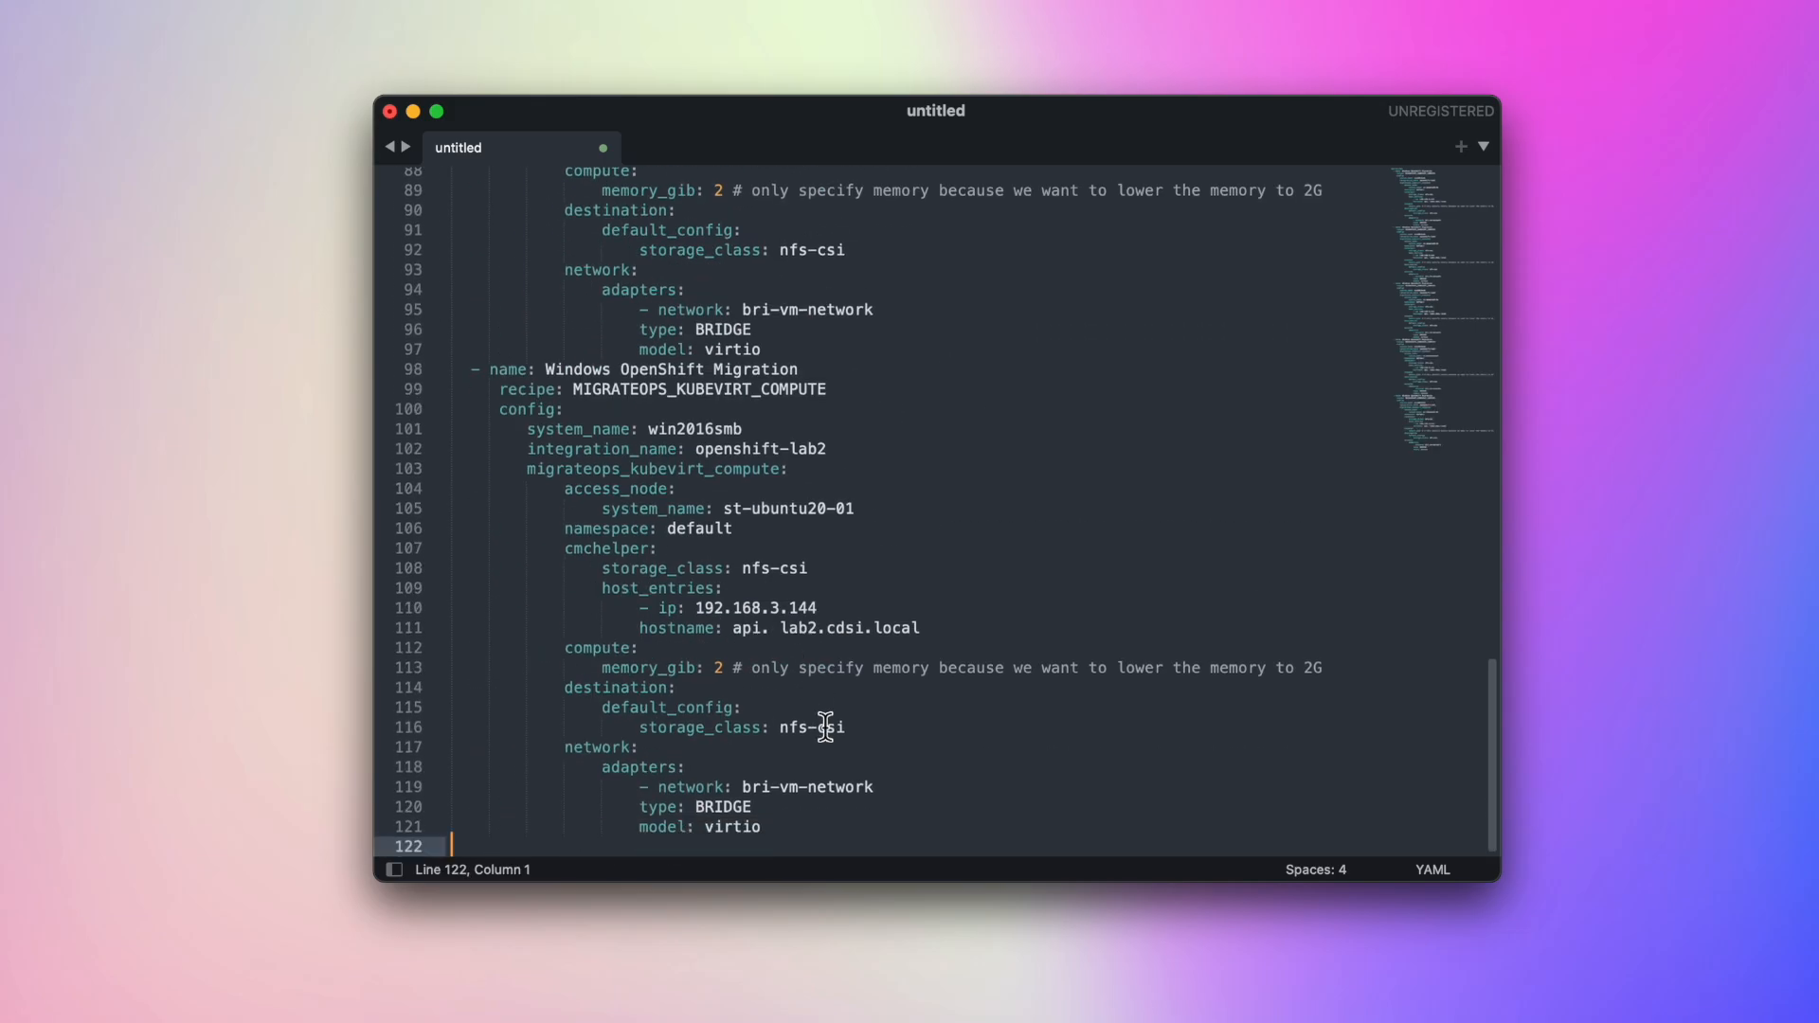
pyautogui.press('super+v')
pyautogui.moveTo(820, 845); pyautogui.dragTo(440, 674)
pyautogui.press('BackSpace')
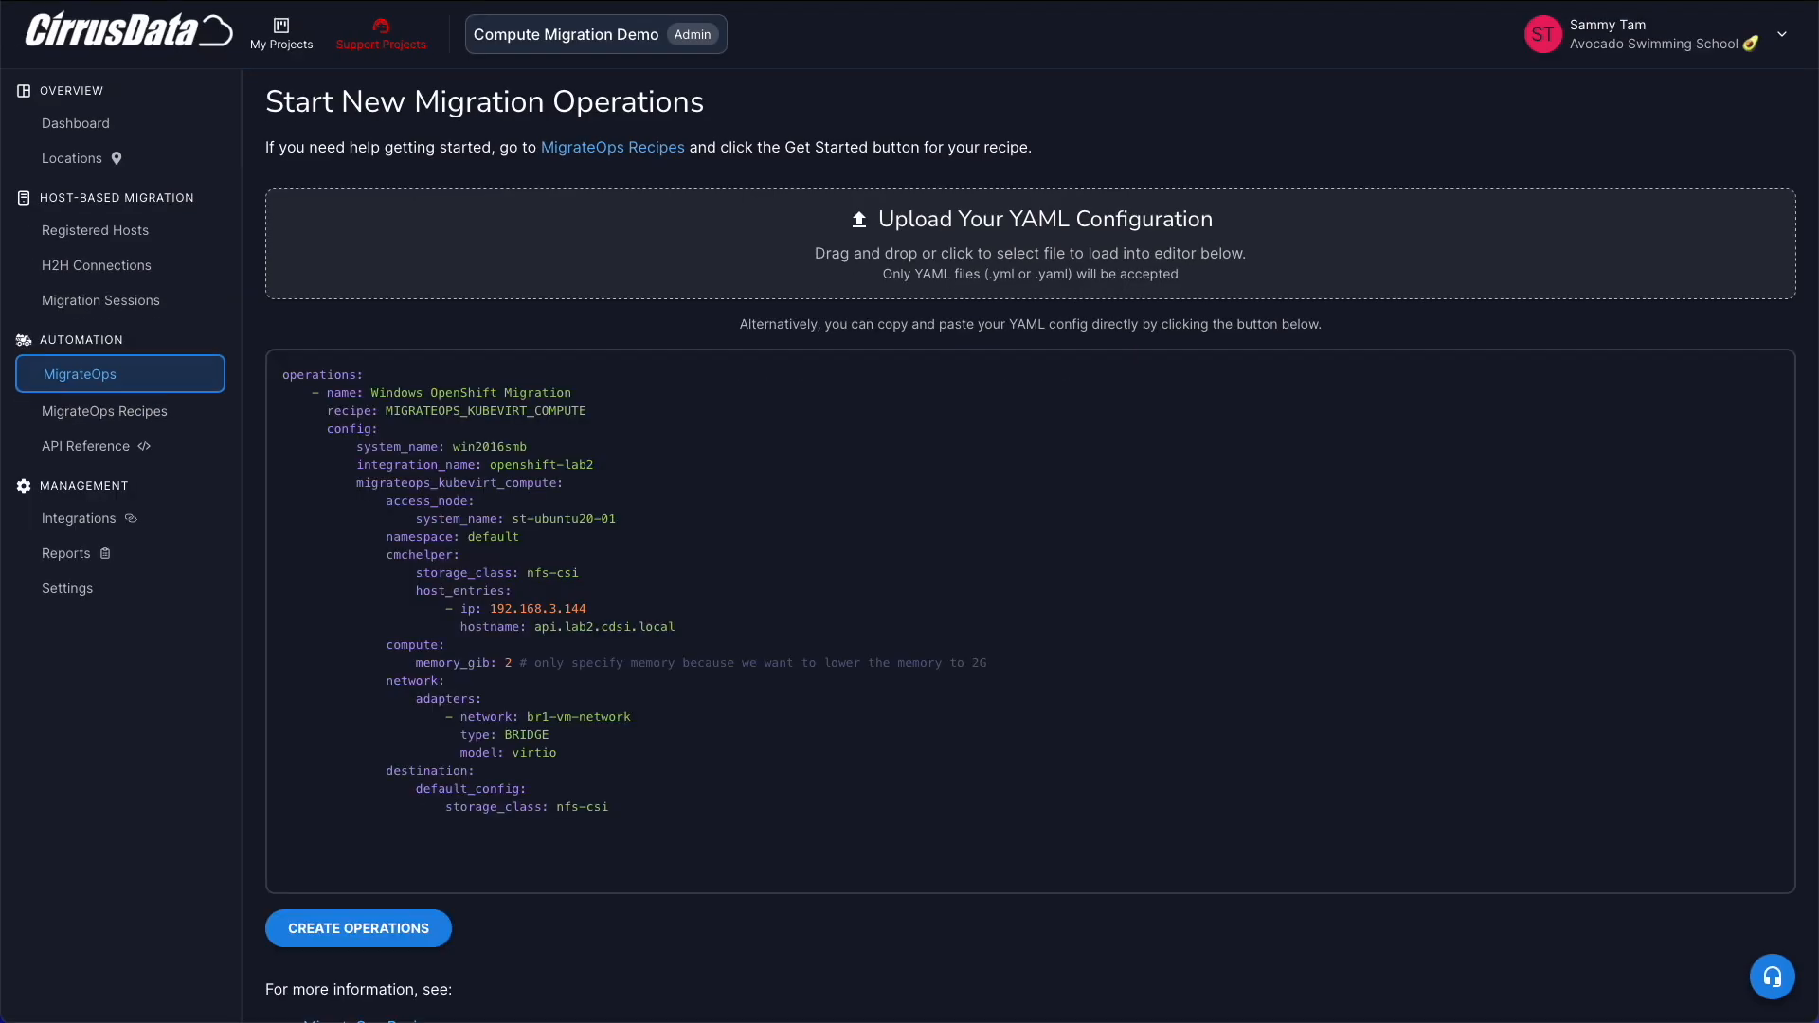
# Create the operation from the YAML configuration and review its Identify Access Node and Validate Compute Configuration task logs.
pyautogui.click(357, 929)
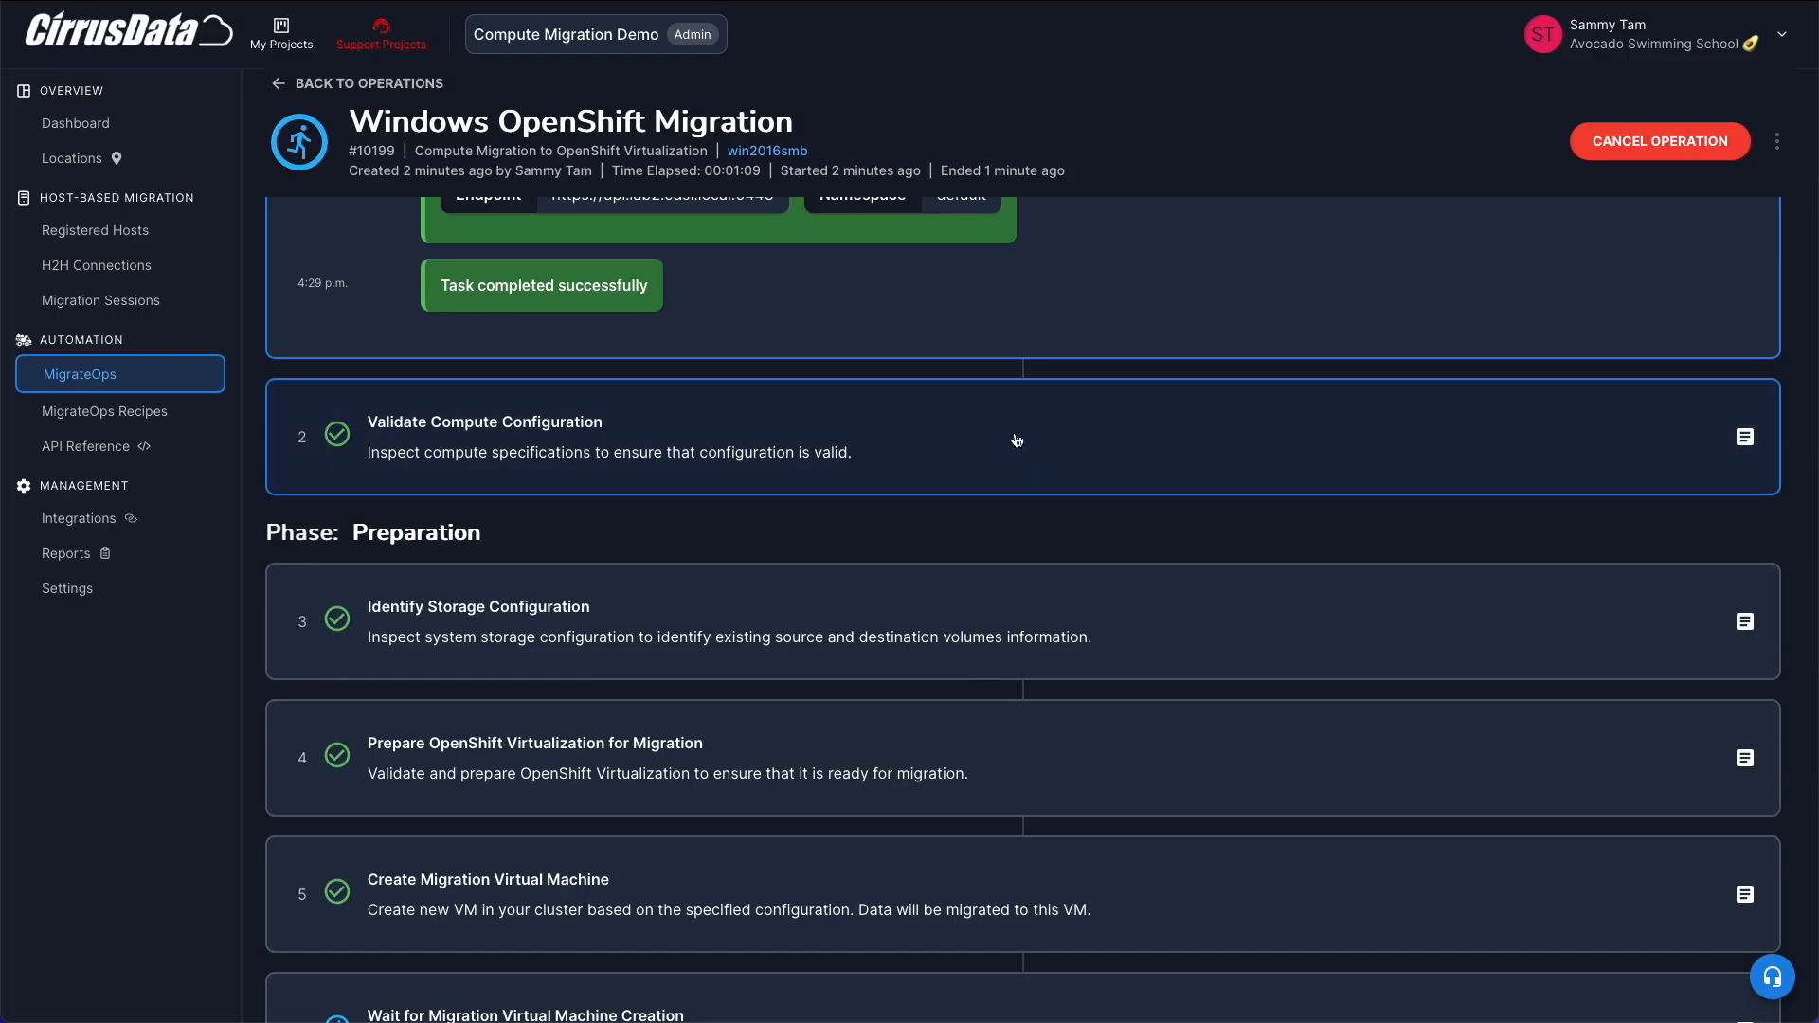
pyautogui.click(1016, 440)
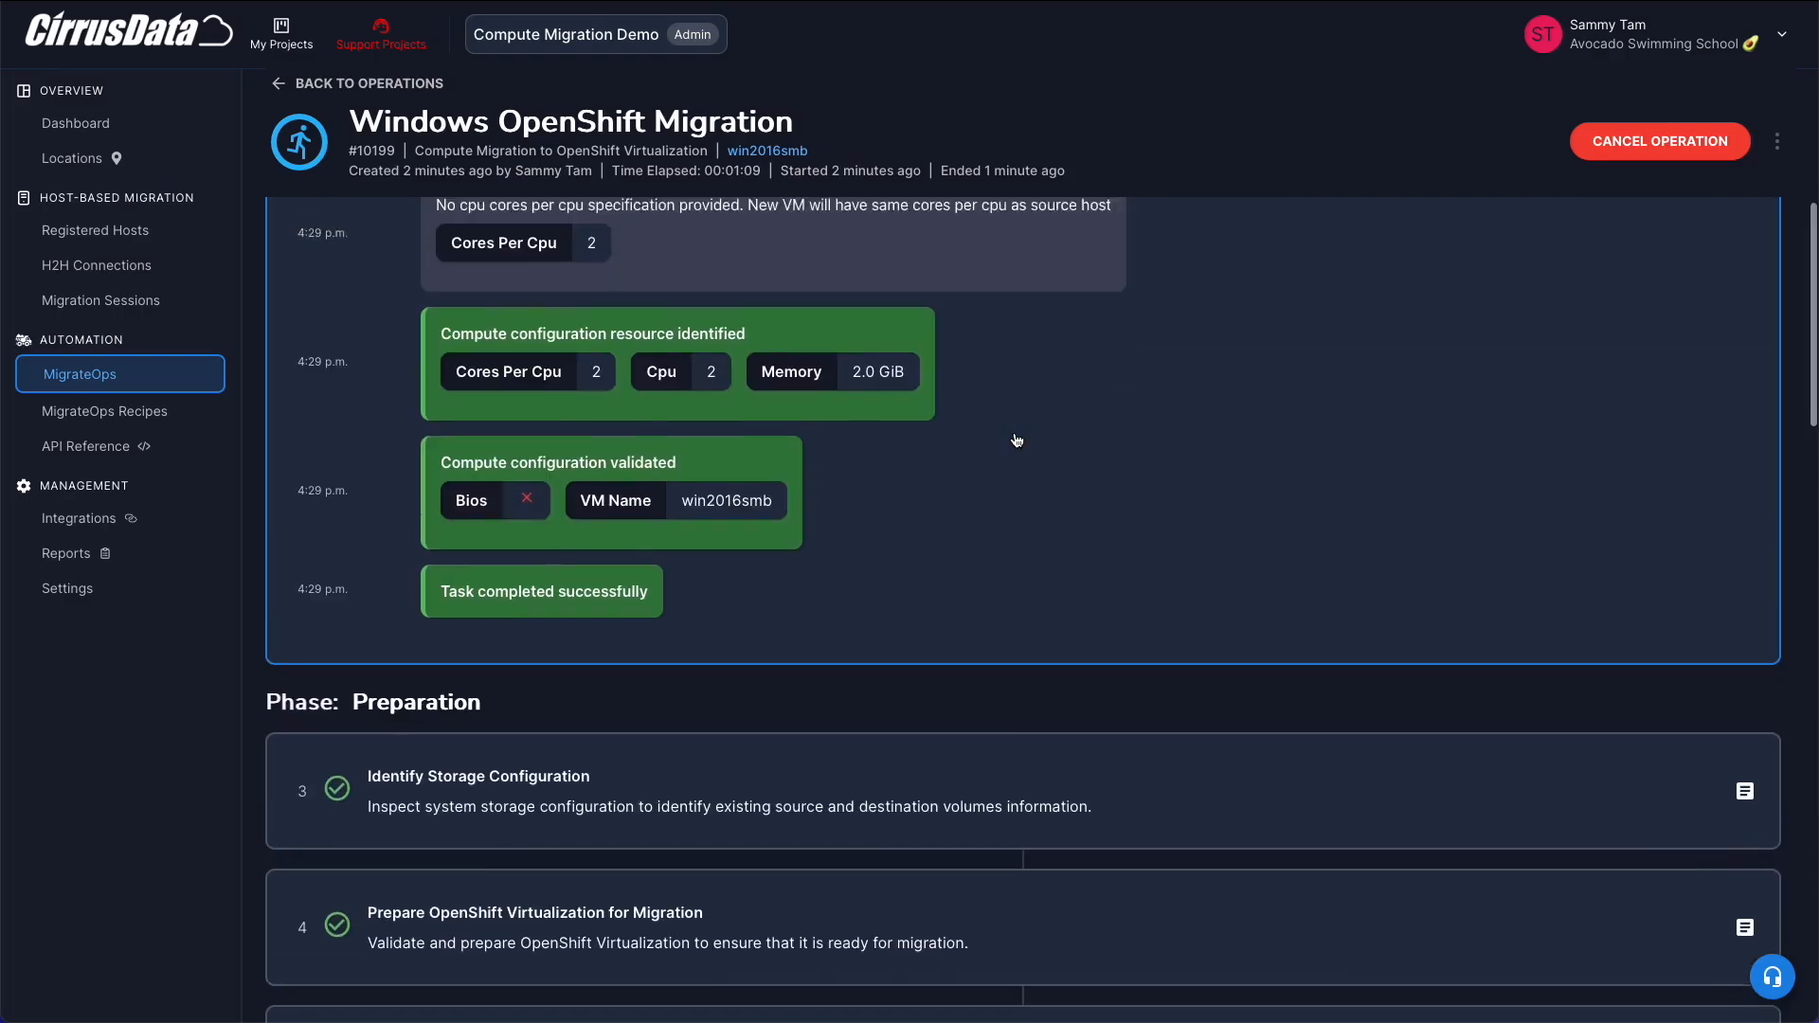
pyautogui.scroll(-4, 635, 627)
pyautogui.scroll(-4, 626, 682)
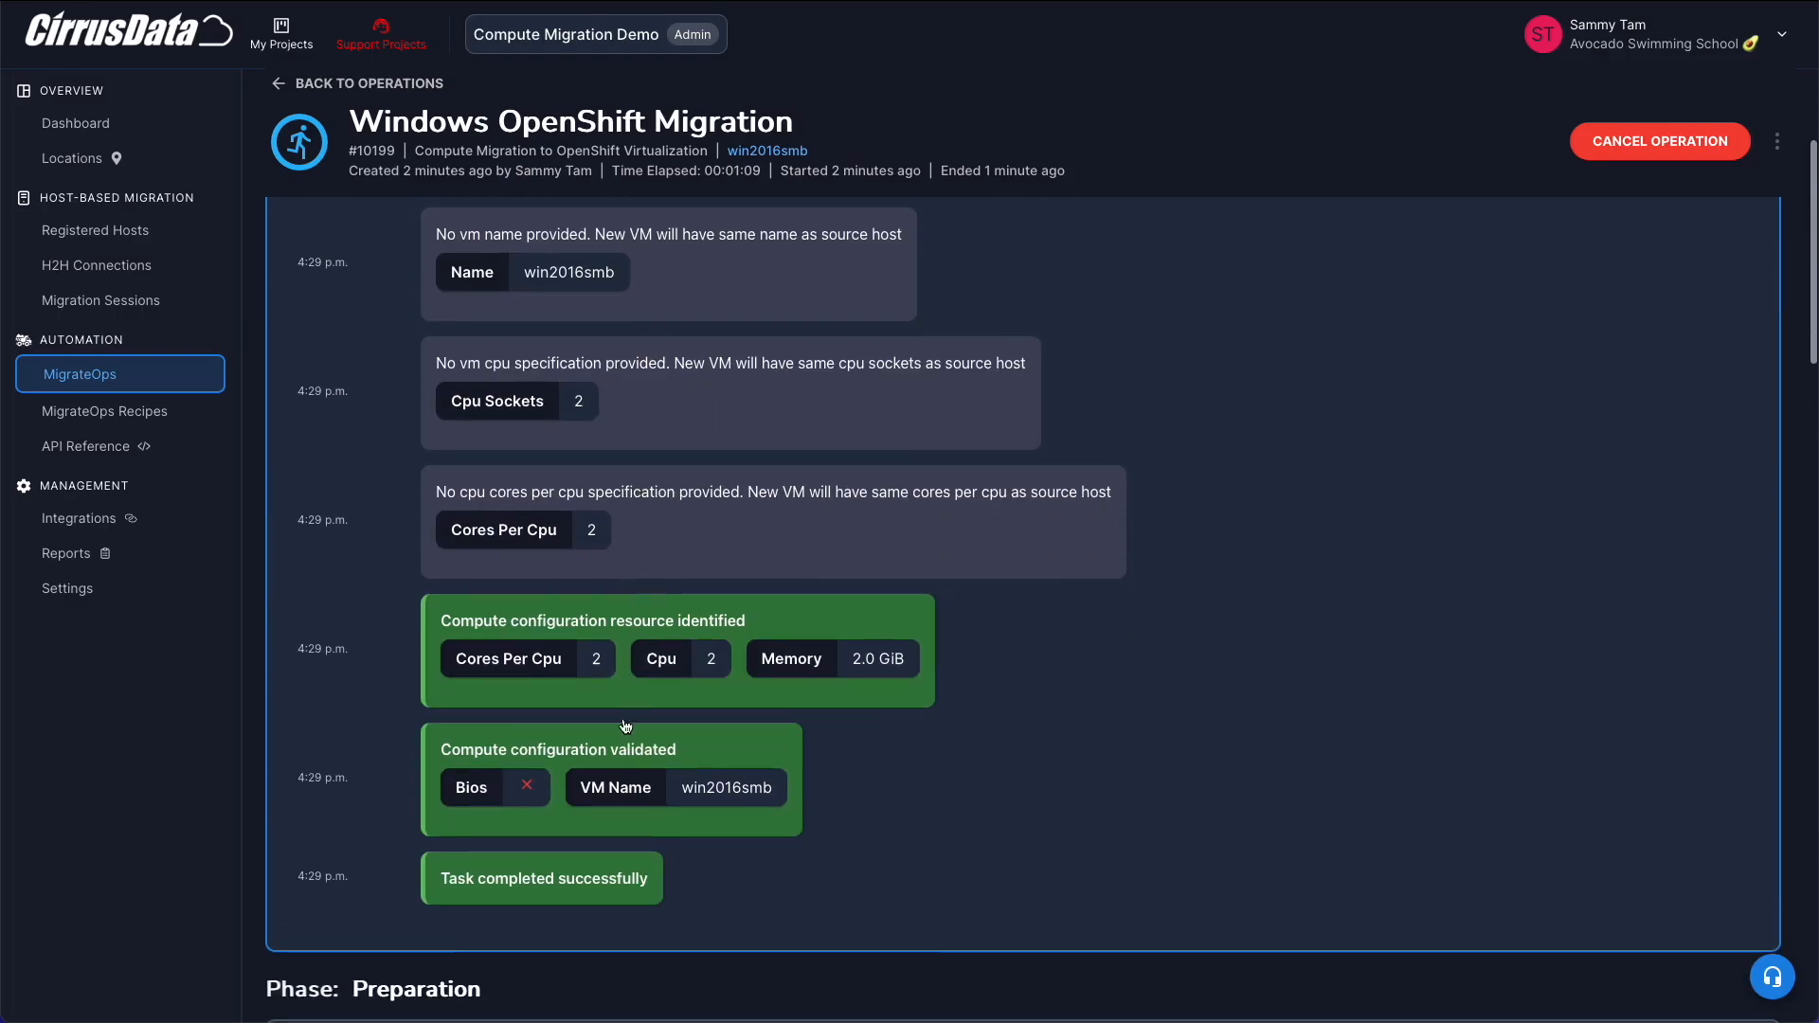
pyautogui.scroll(-8, 658, 686)
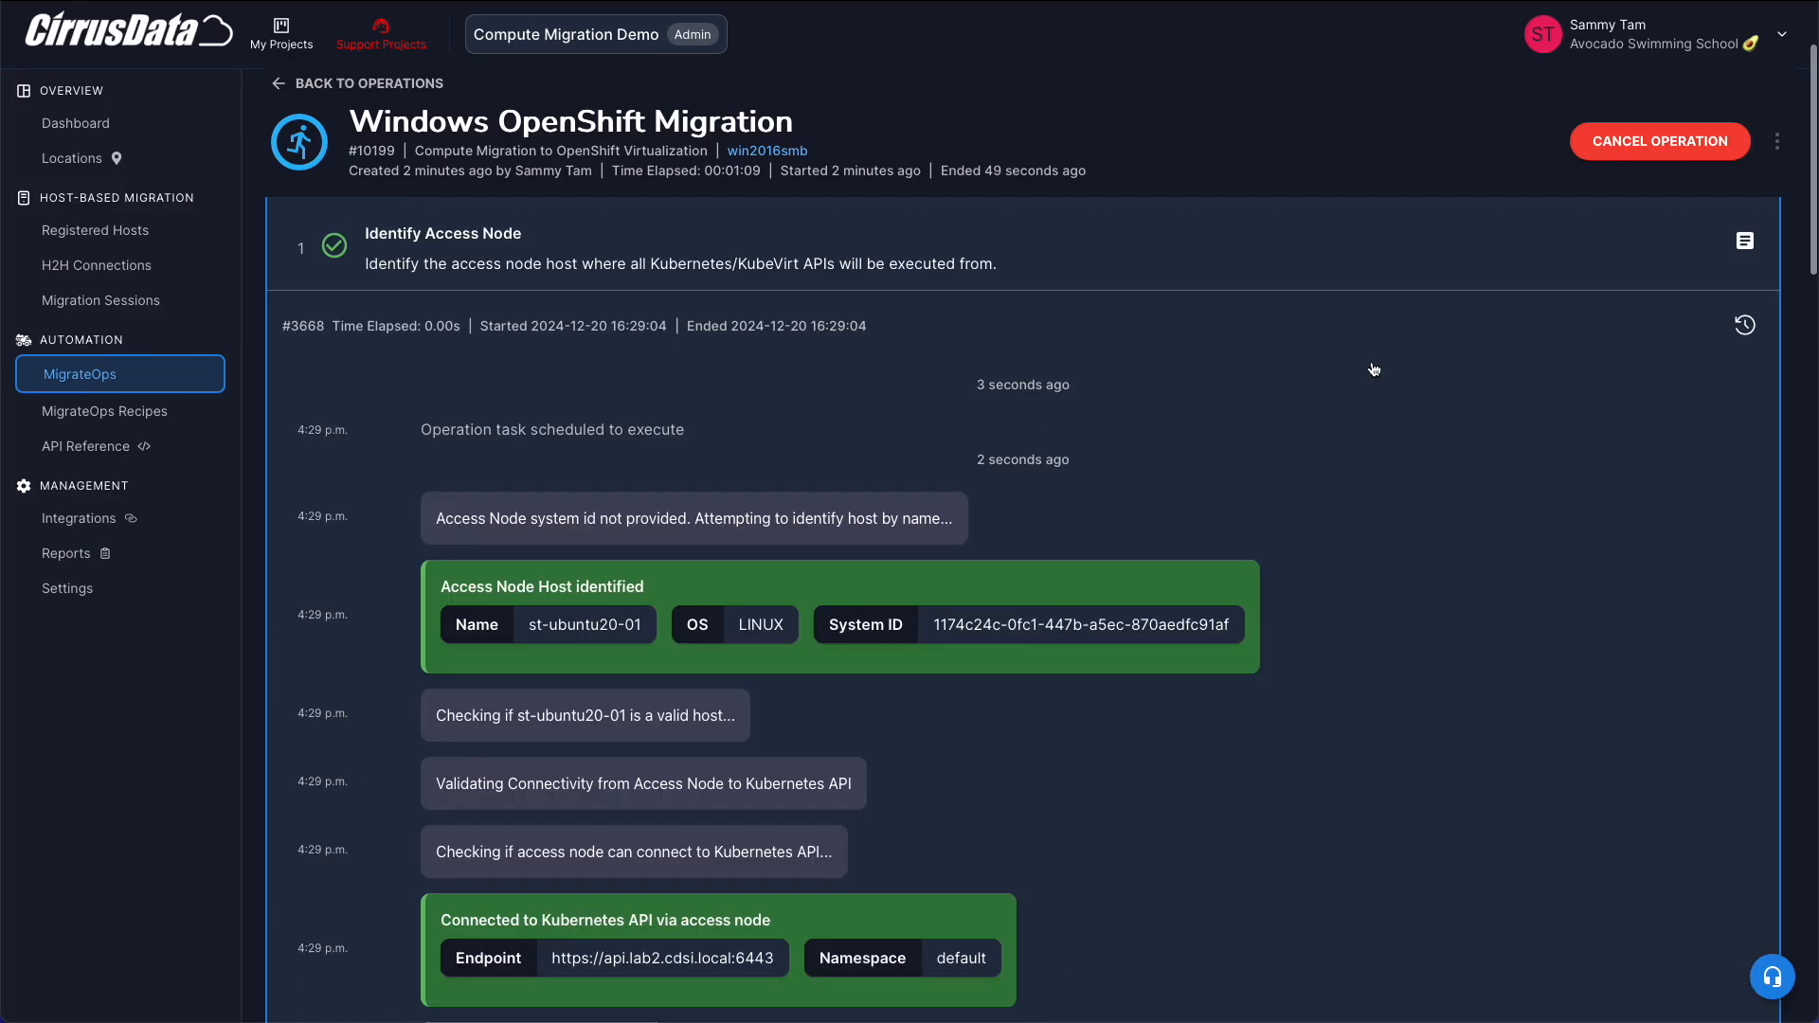
pyautogui.scroll(-3, 1374, 369)
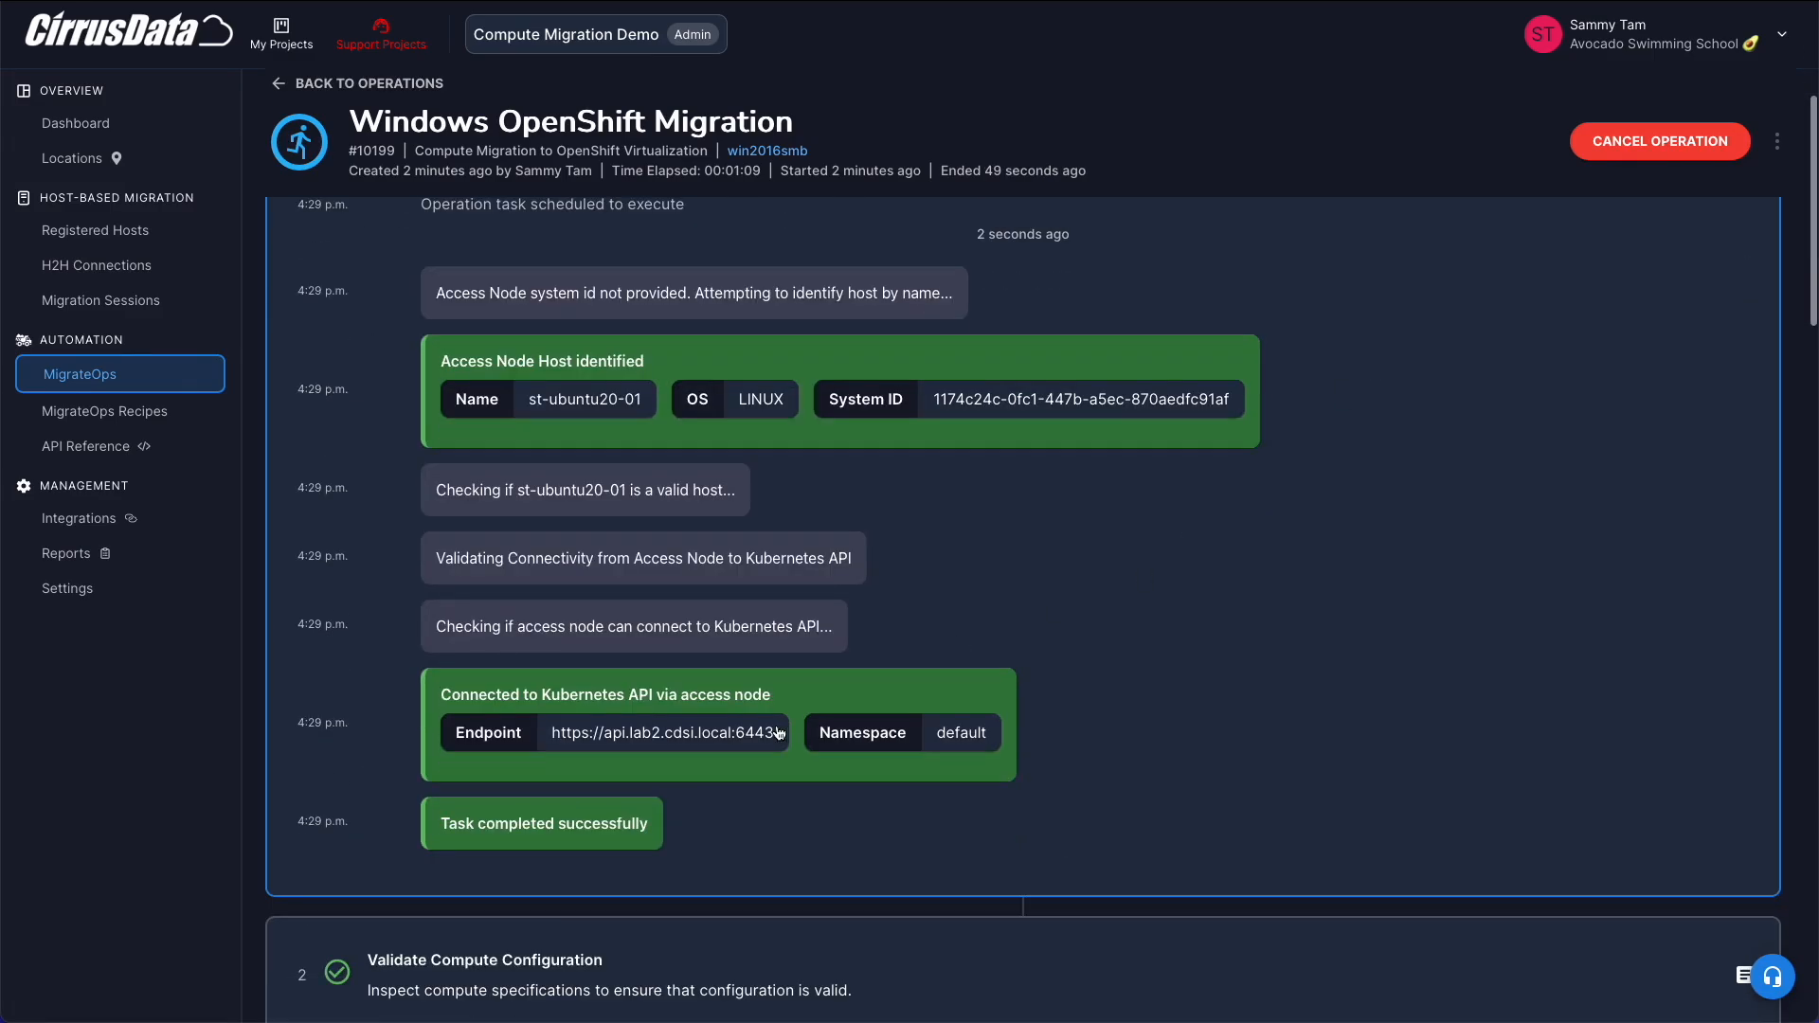
pyautogui.scroll(-4, 601, 668)
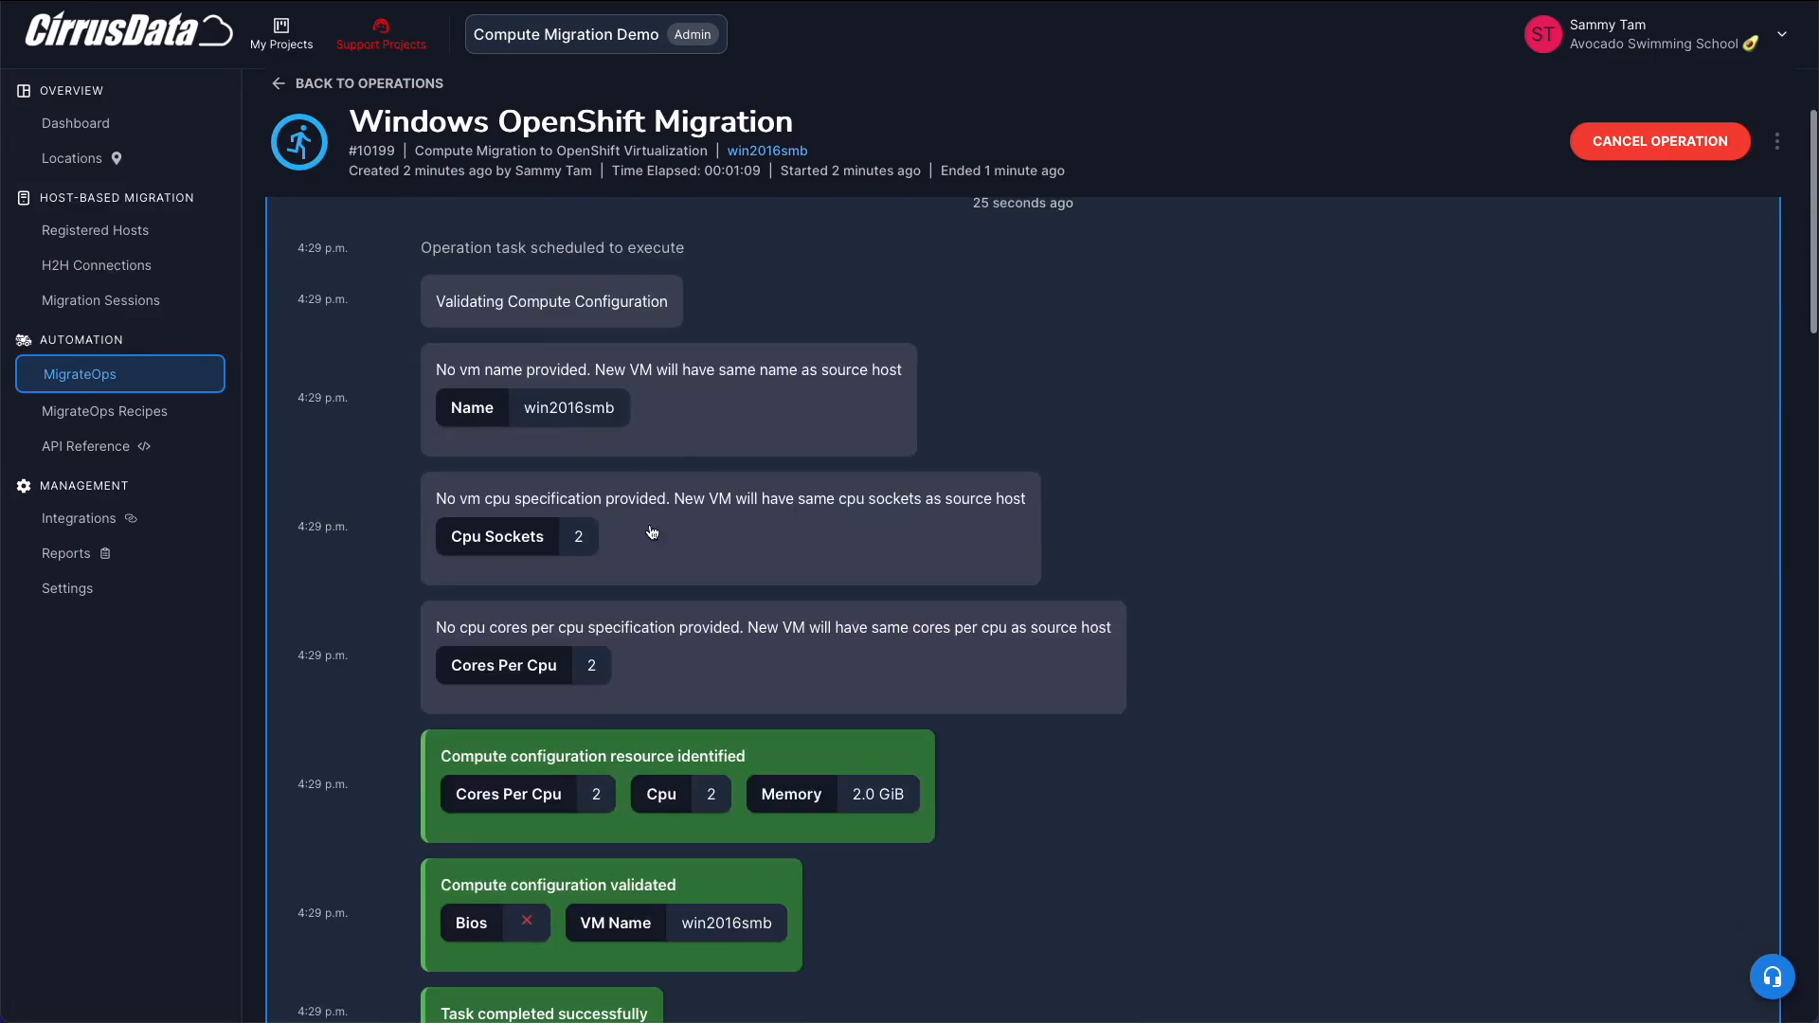
pyautogui.scroll(-3, 651, 532)
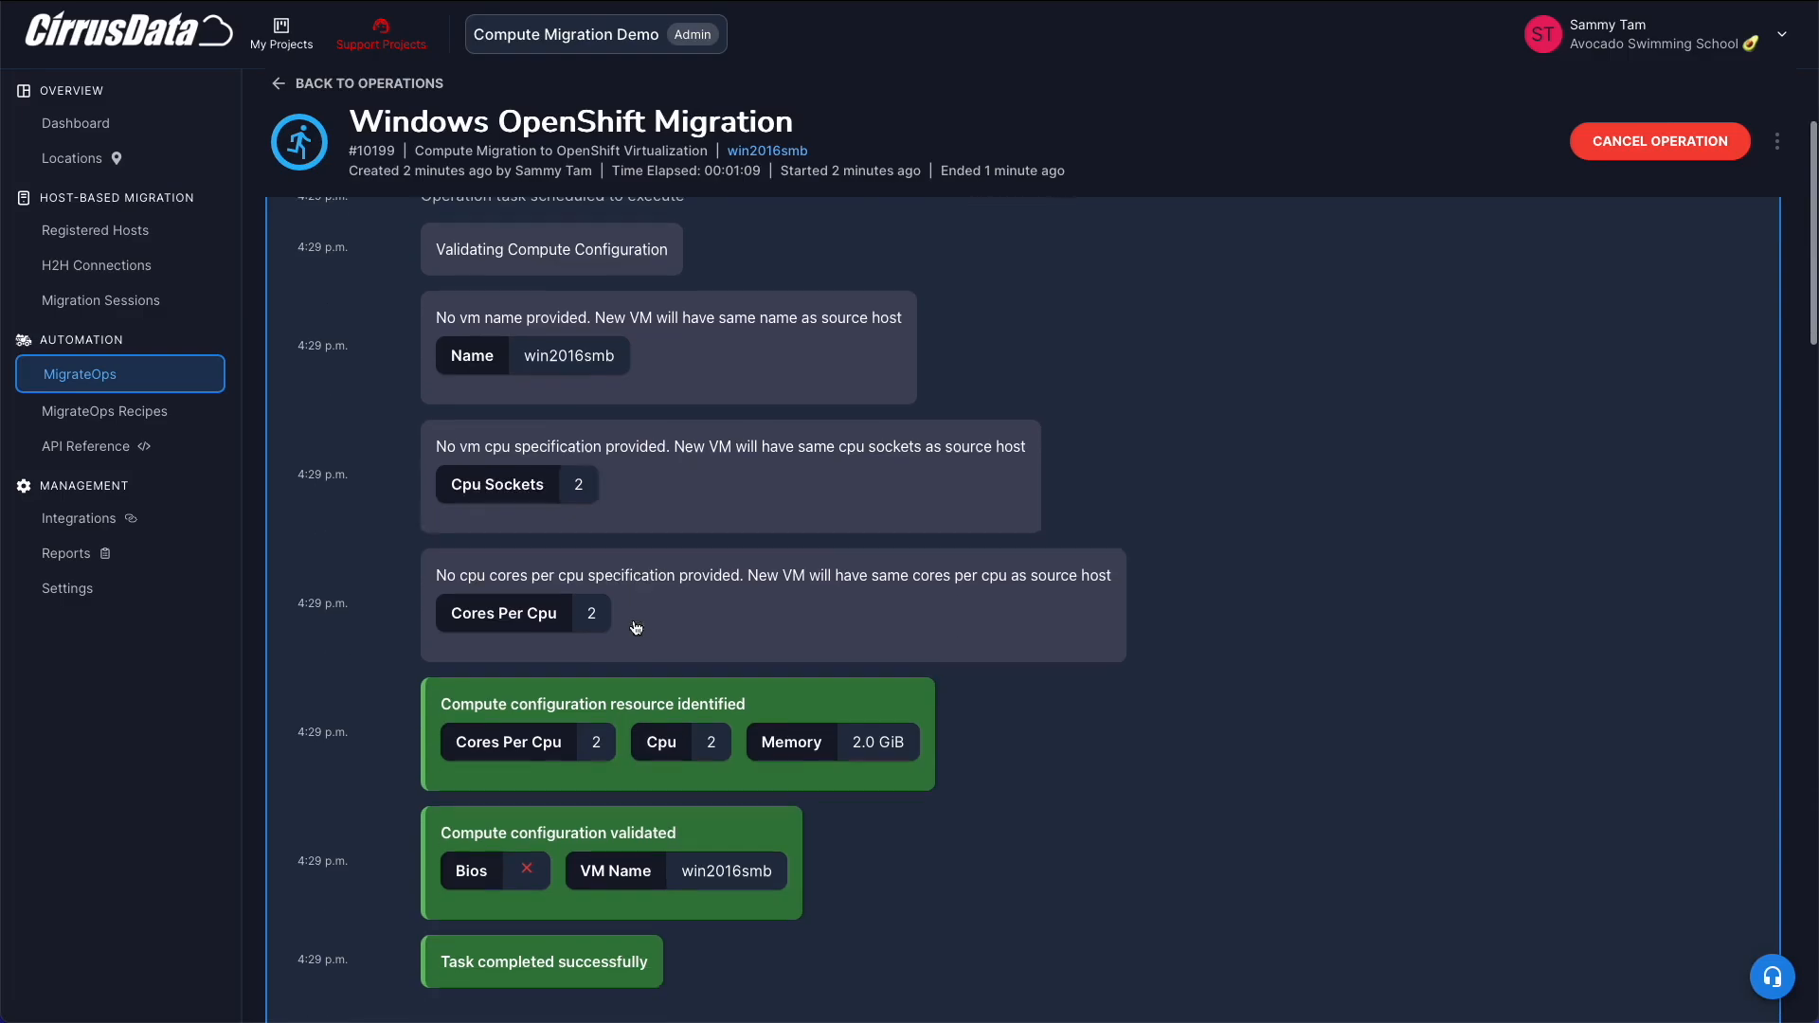
pyautogui.scroll(-5, 621, 742)
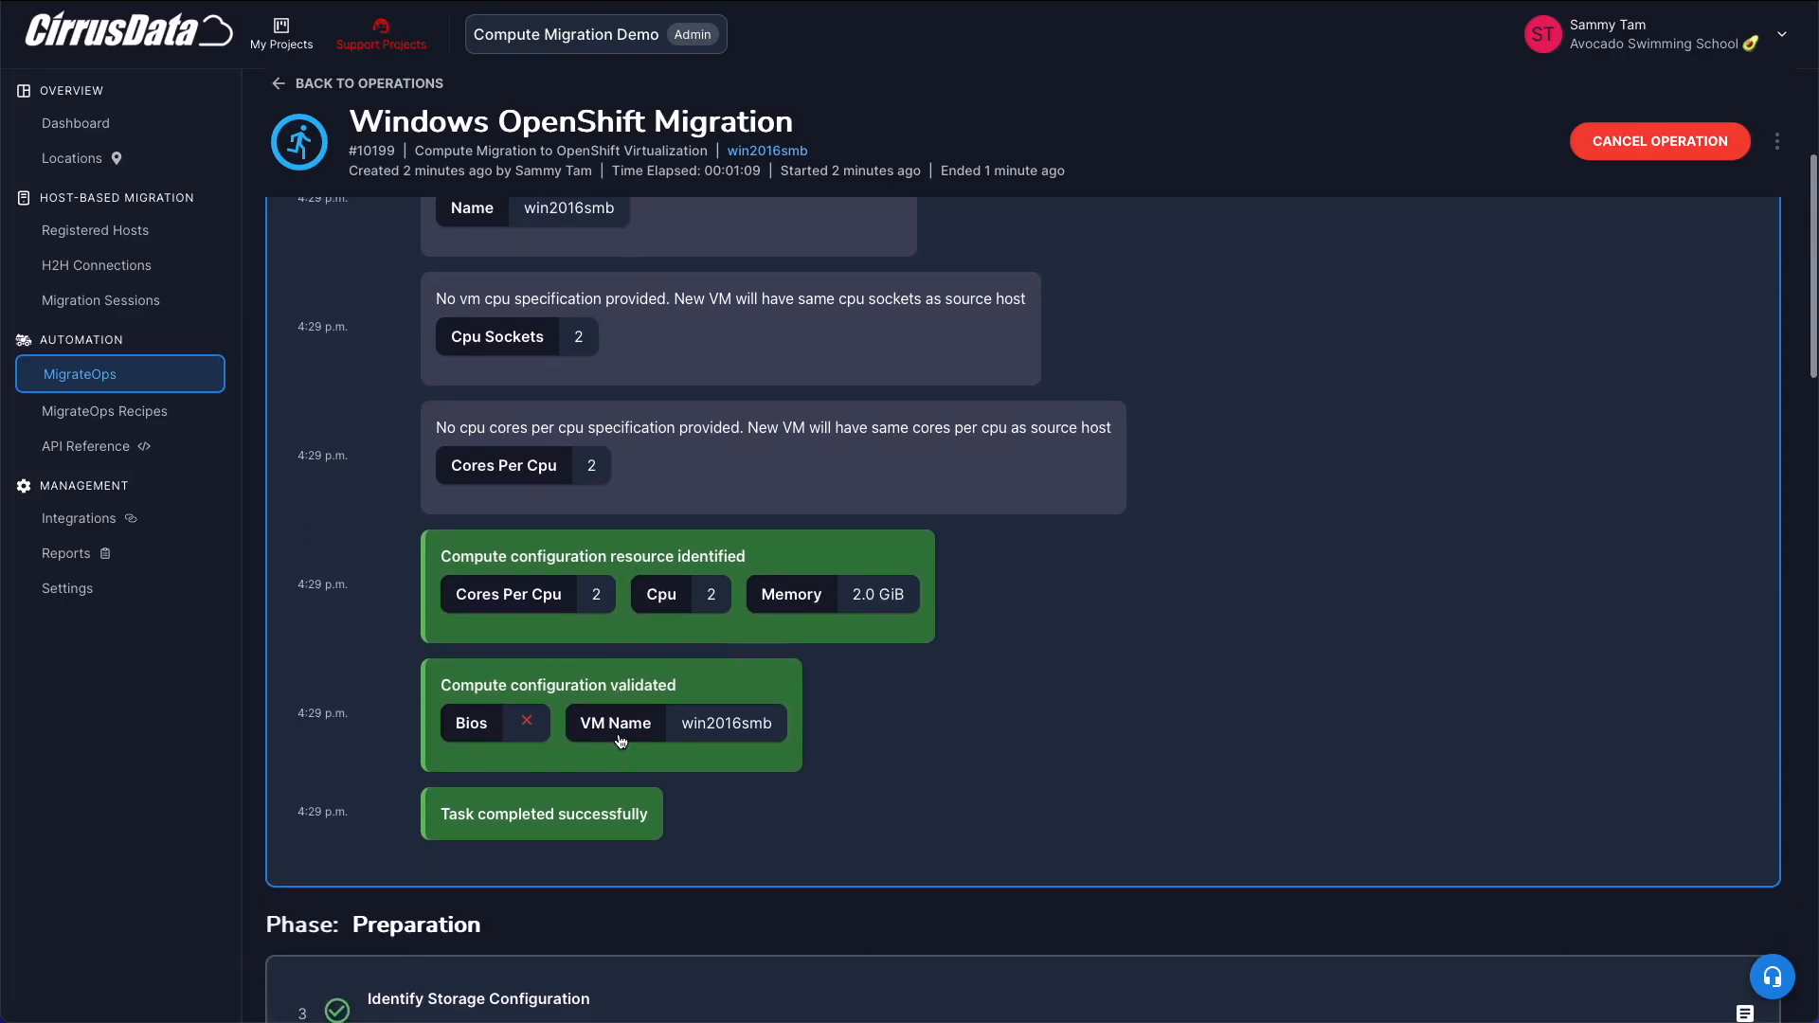
# Look over the preparation tasks and expand Create Migration Virtual Machine to read its log.
pyautogui.scroll(-10, 620, 740)
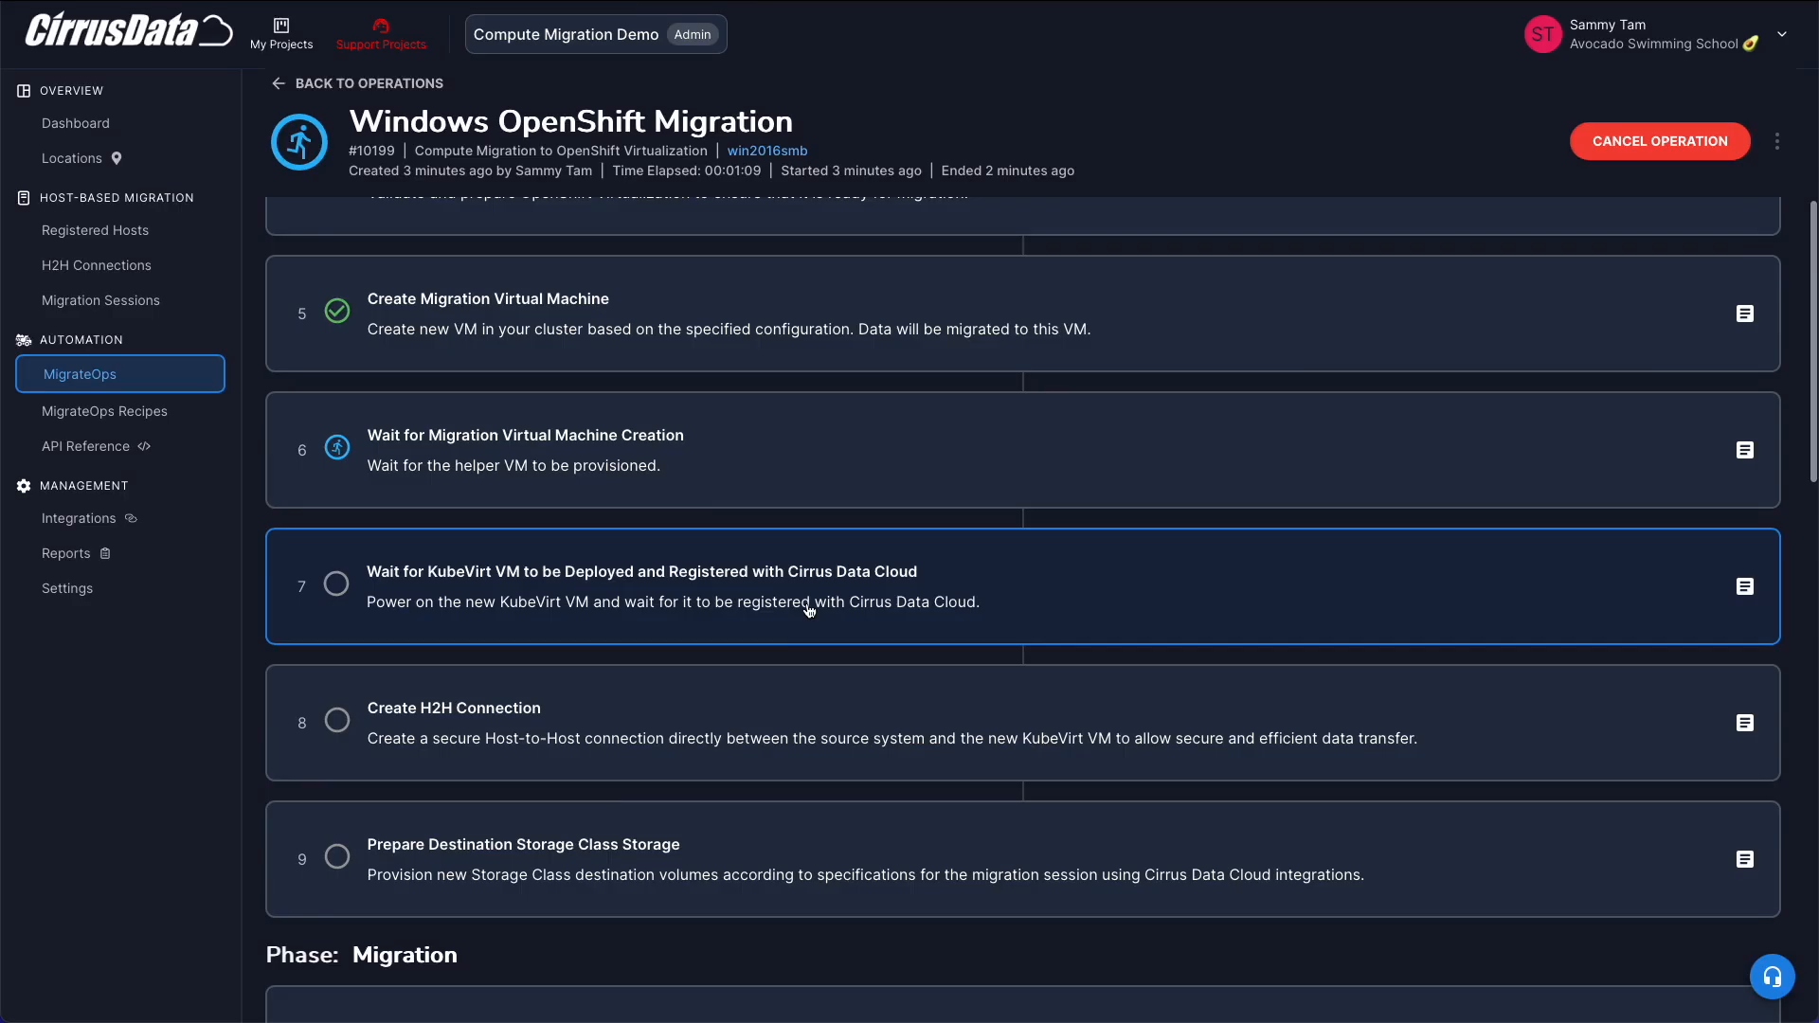
pyautogui.scroll(2, 810, 609)
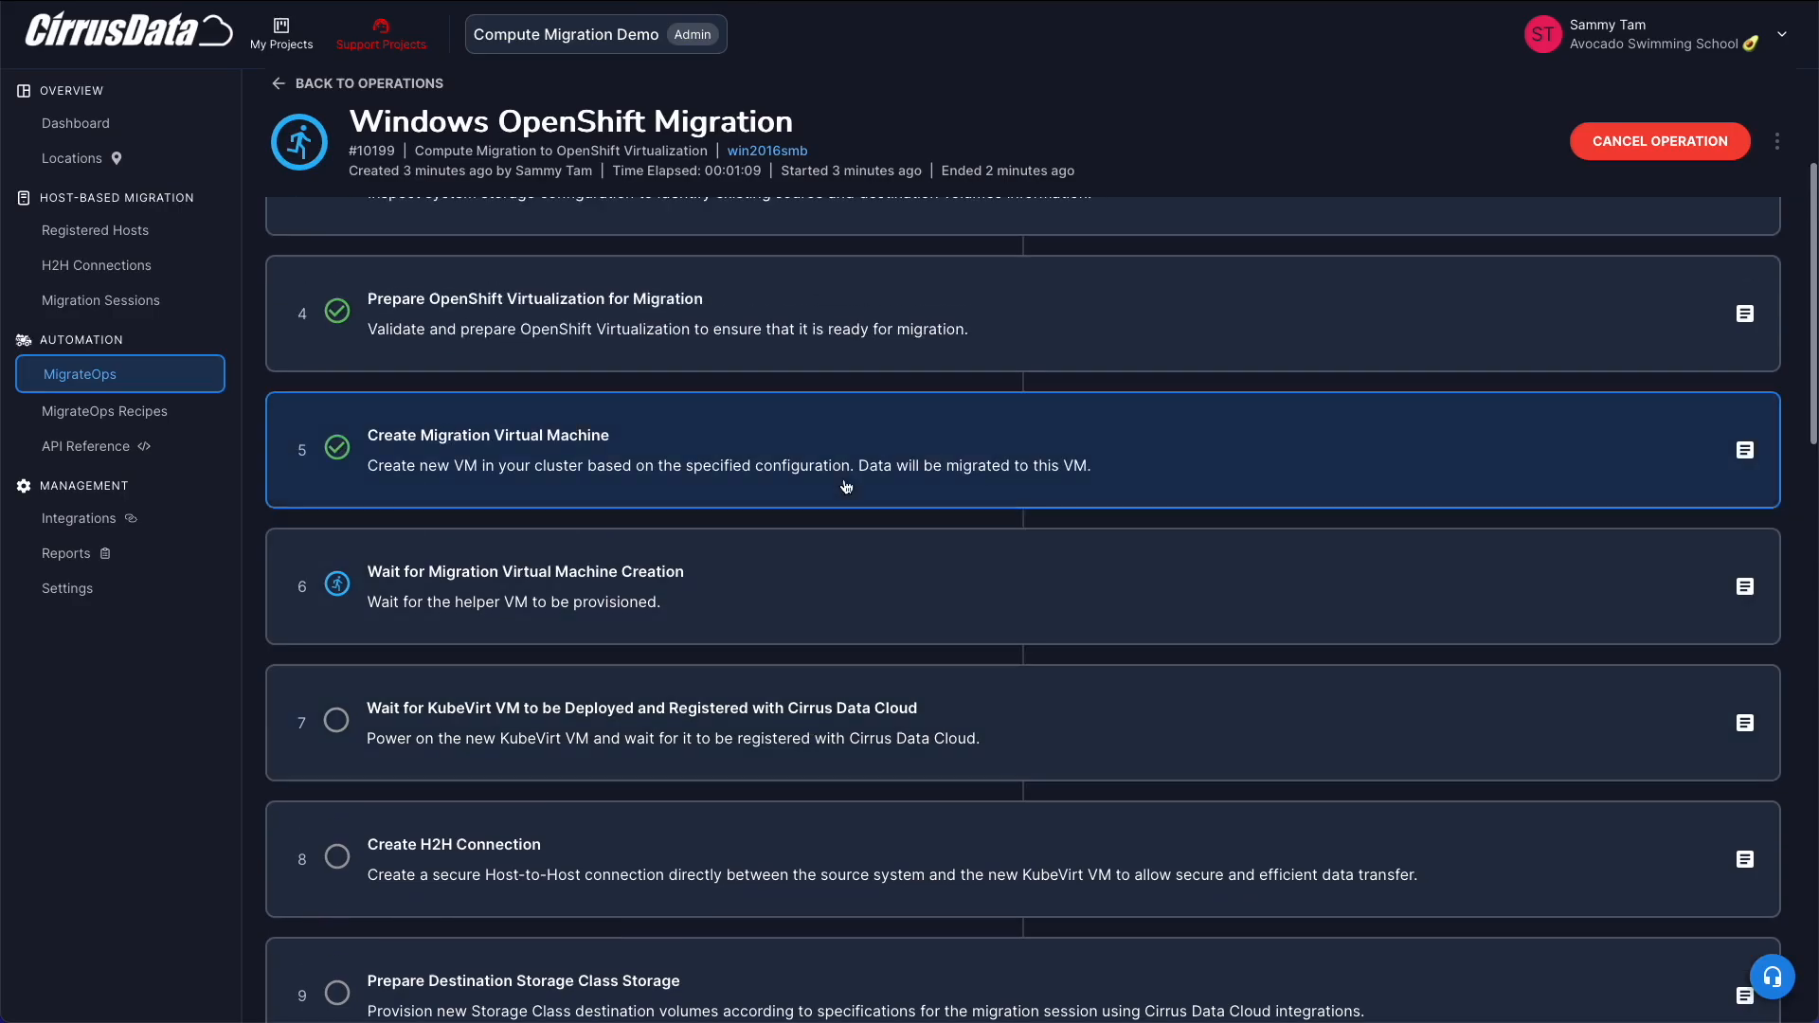
pyautogui.click(845, 487)
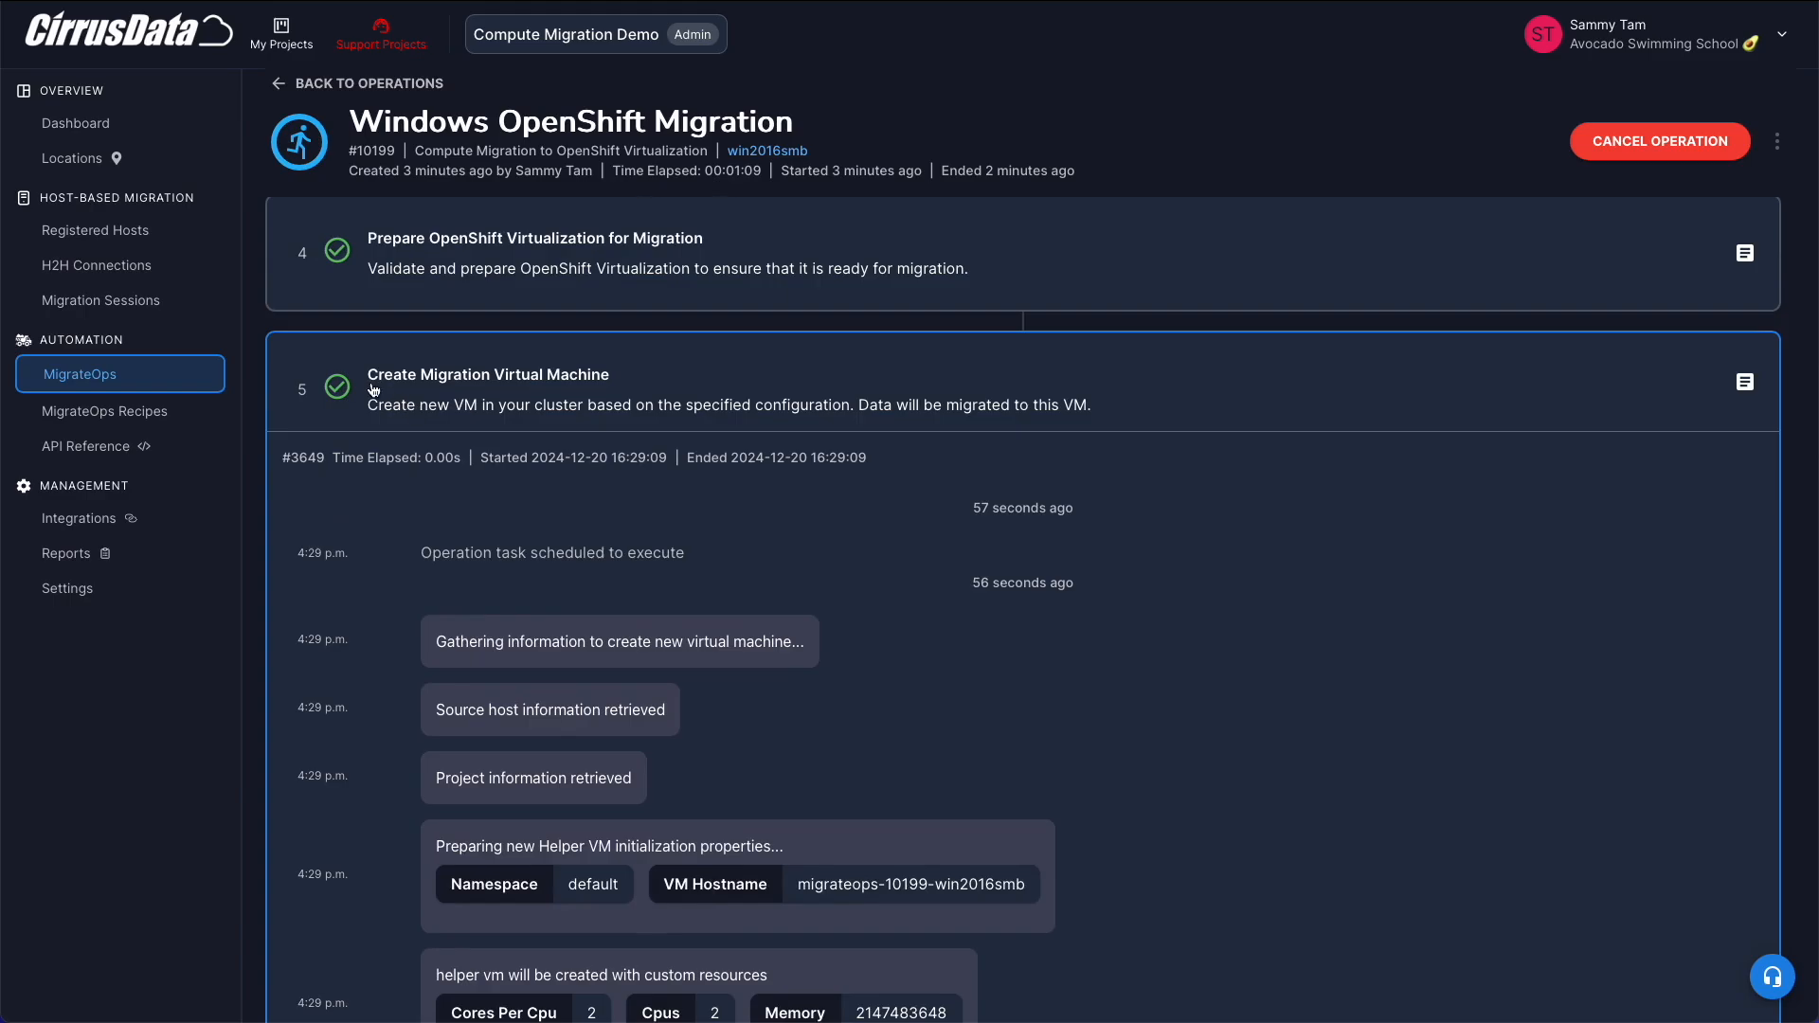
pyautogui.scroll(-4, 733, 486)
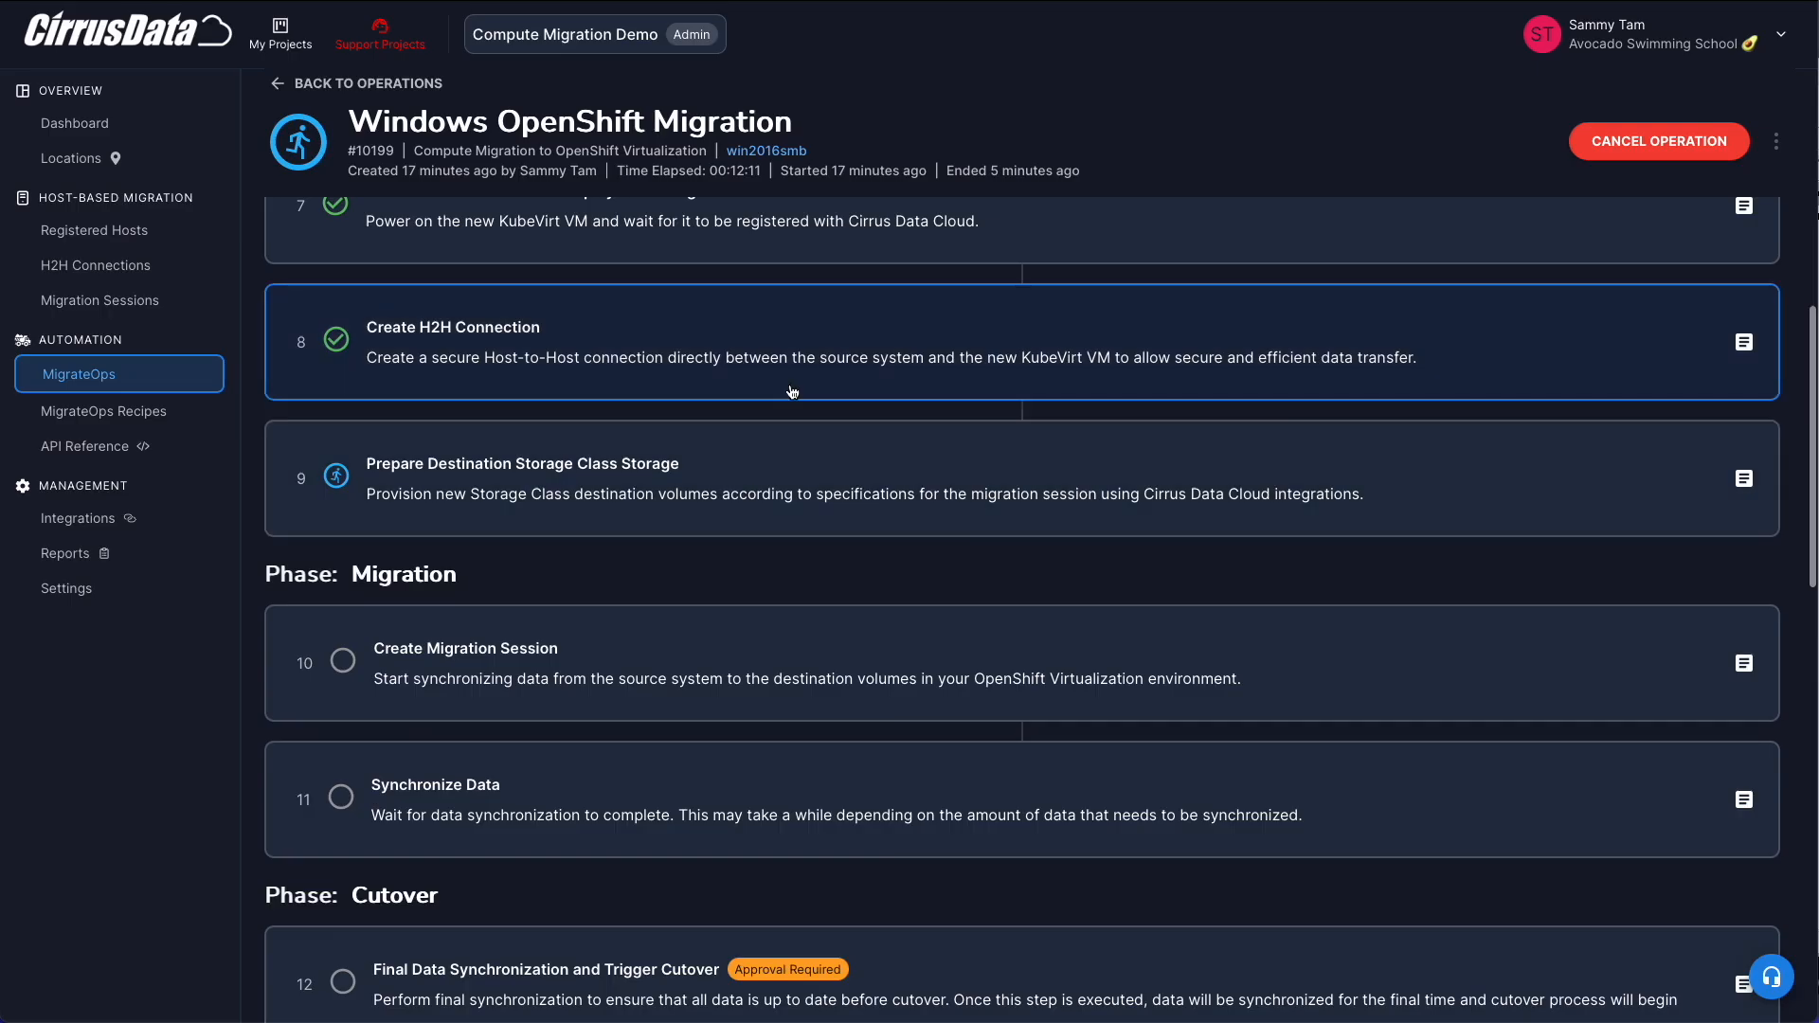
# Read the Create H2H Connection task log, collapse it, and examine the Prepare Destination Storage Class Storage log.
pyautogui.click(837, 367)
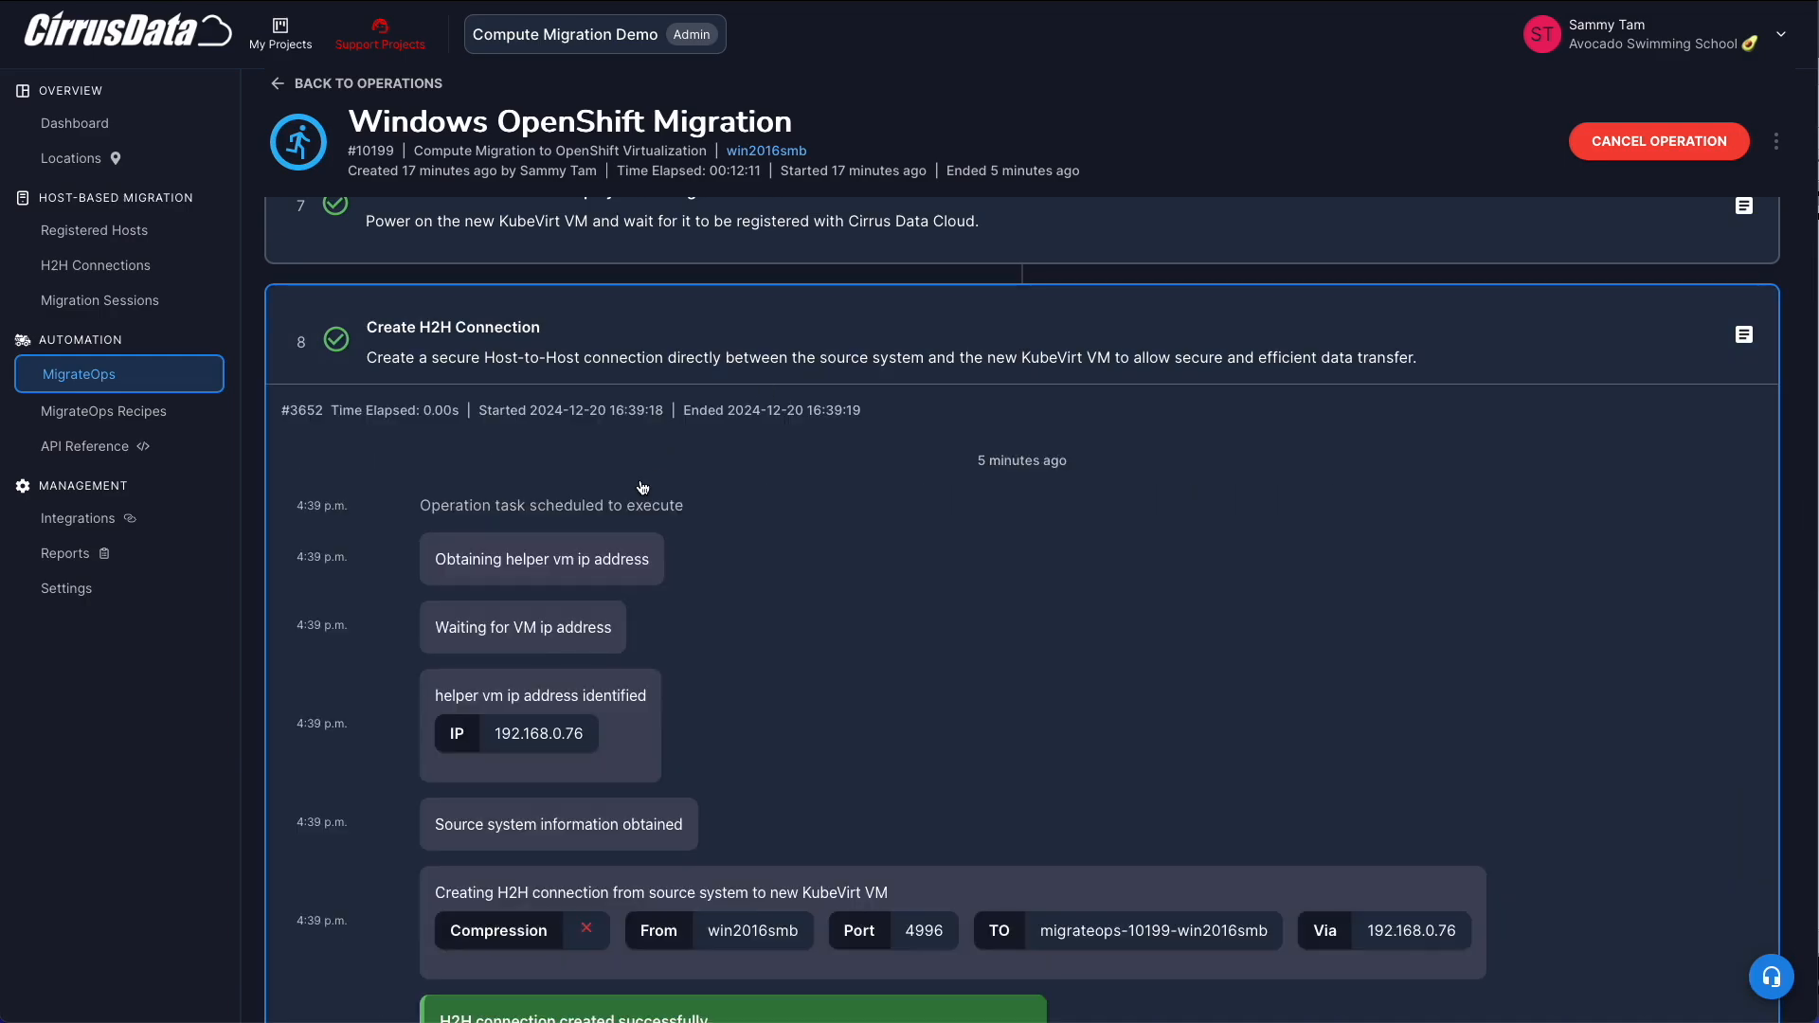
pyautogui.scroll(-2, 660, 627)
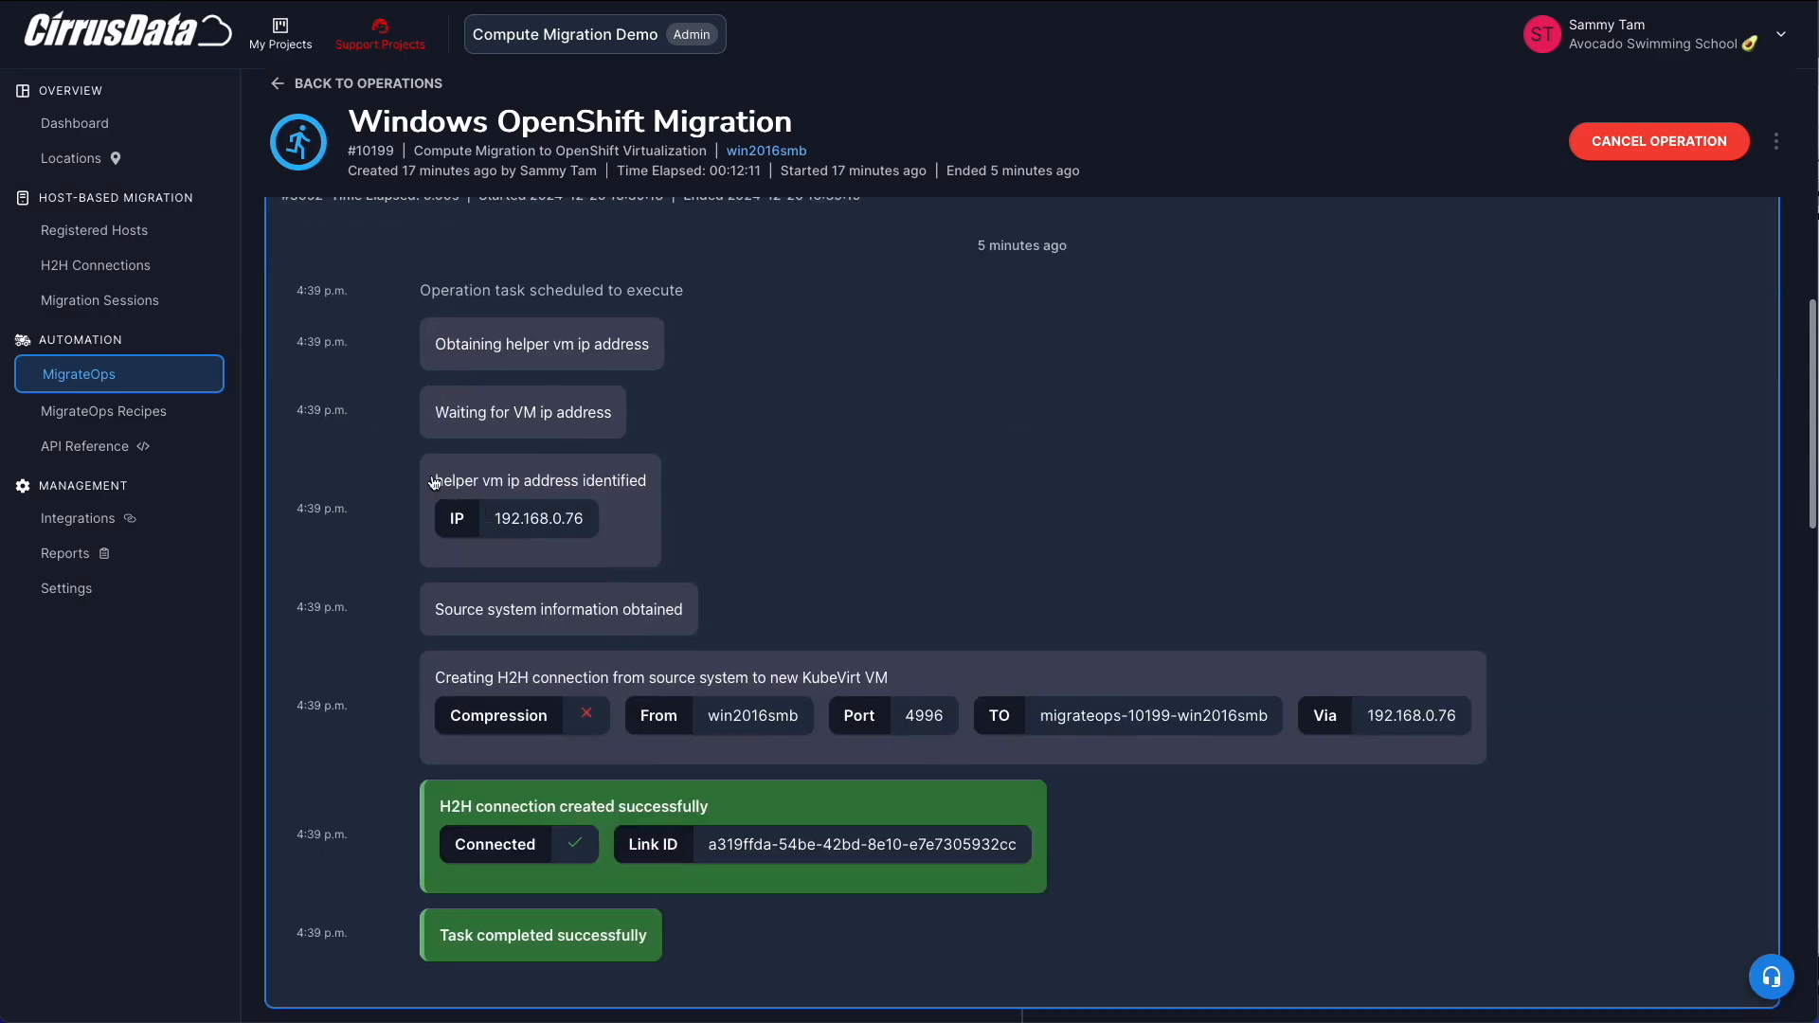
pyautogui.click(837, 369)
pyautogui.click(680, 512)
pyautogui.scroll(-4, 693, 531)
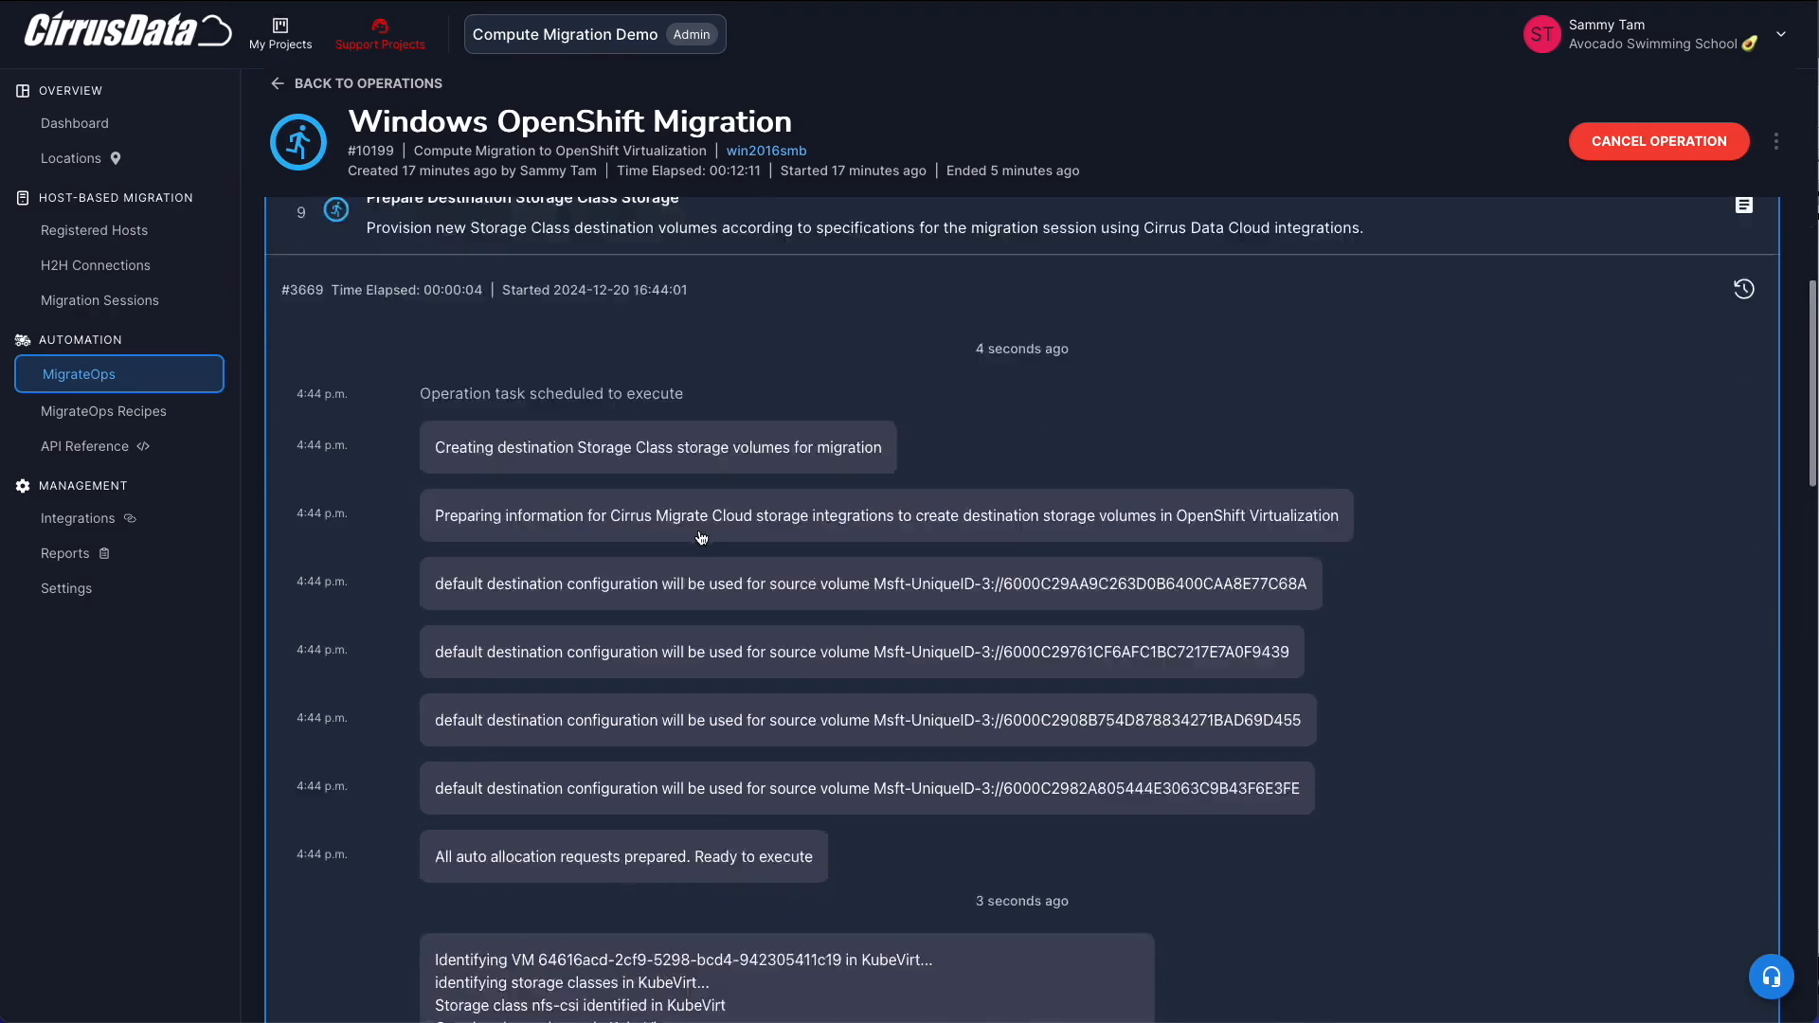
pyautogui.scroll(-2, 719, 468)
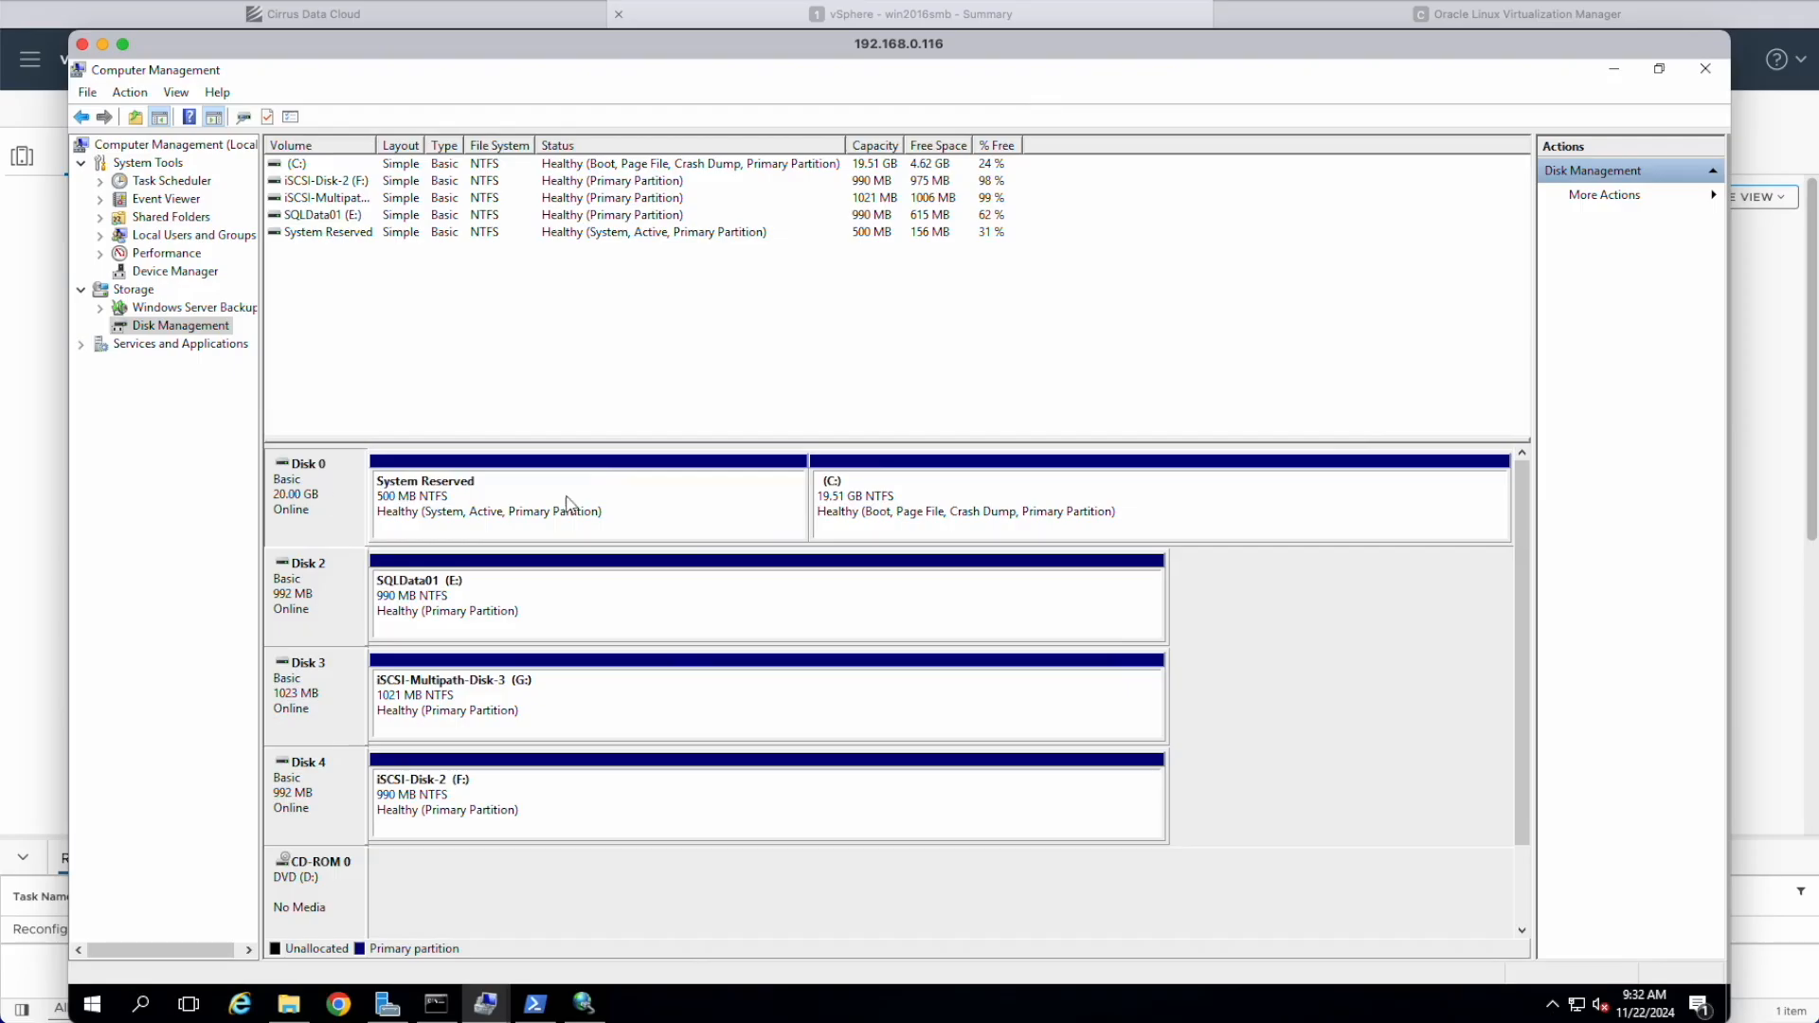
# Inspect the source volumes in Disk Management, and open the configuration of the migrateops-10199-win2016smb VM in Red Hat OpenShift.
pyautogui.click(896, 517)
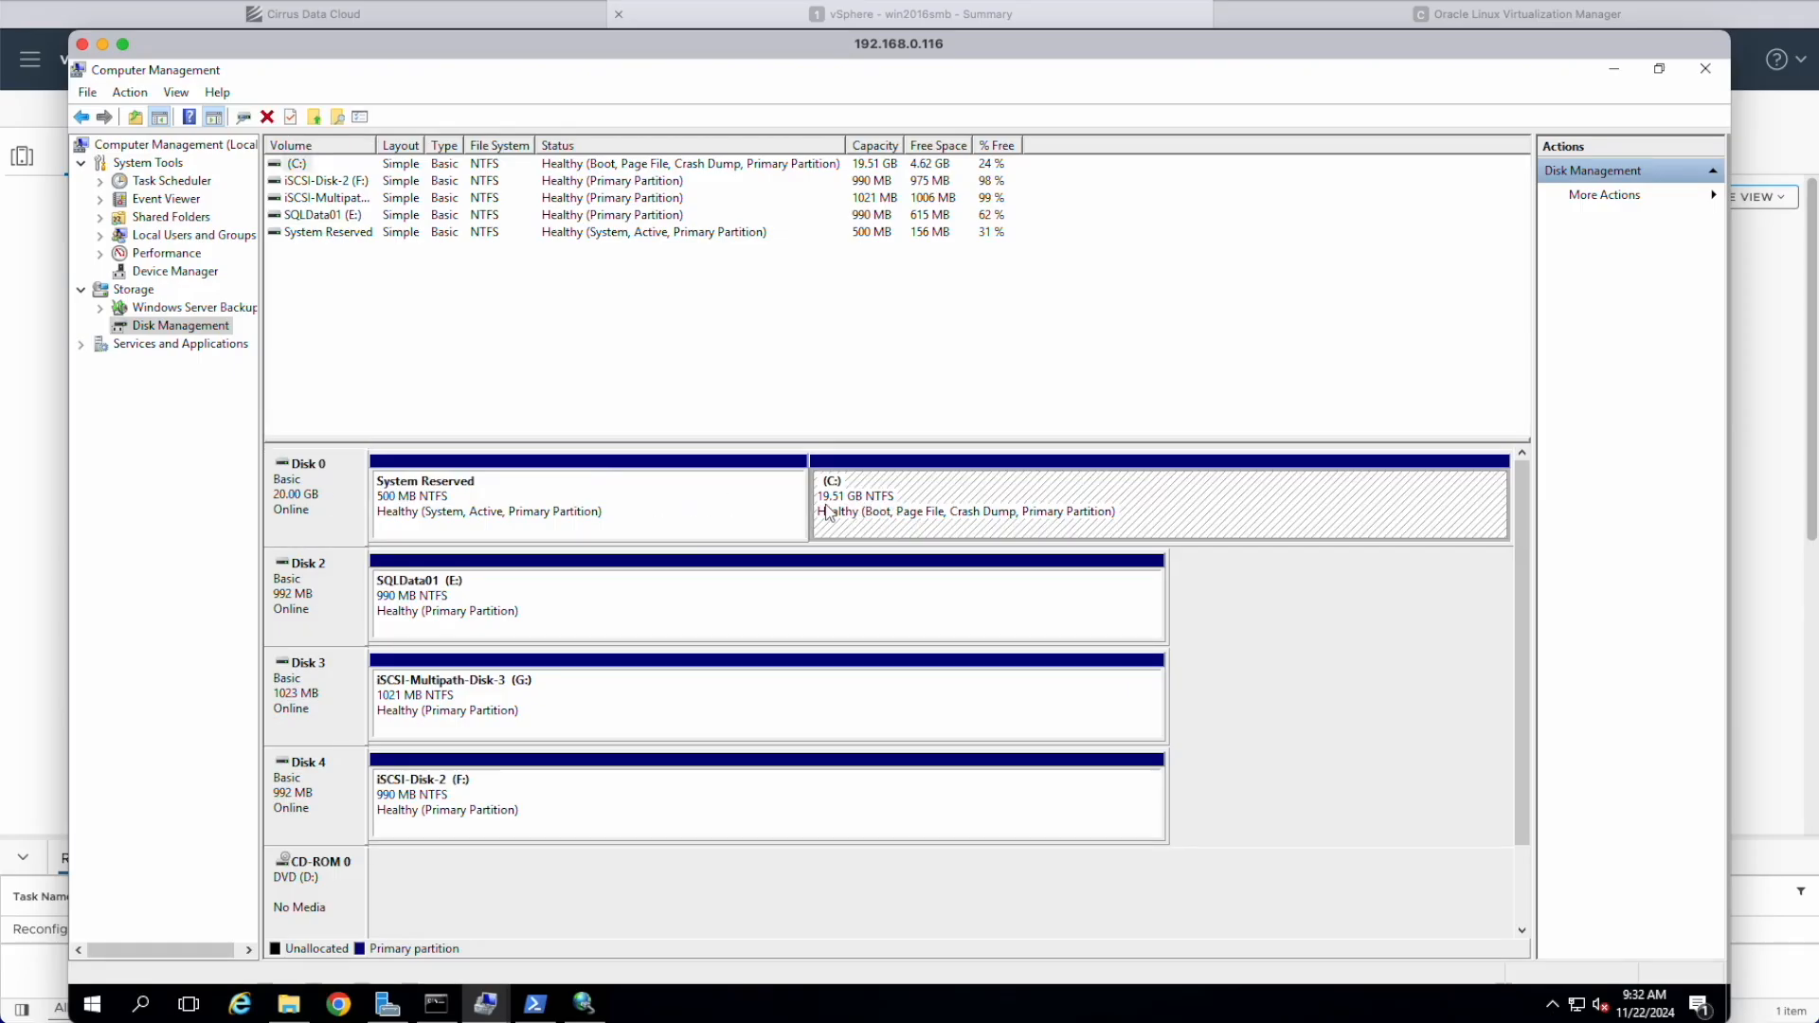
pyautogui.click(478, 699)
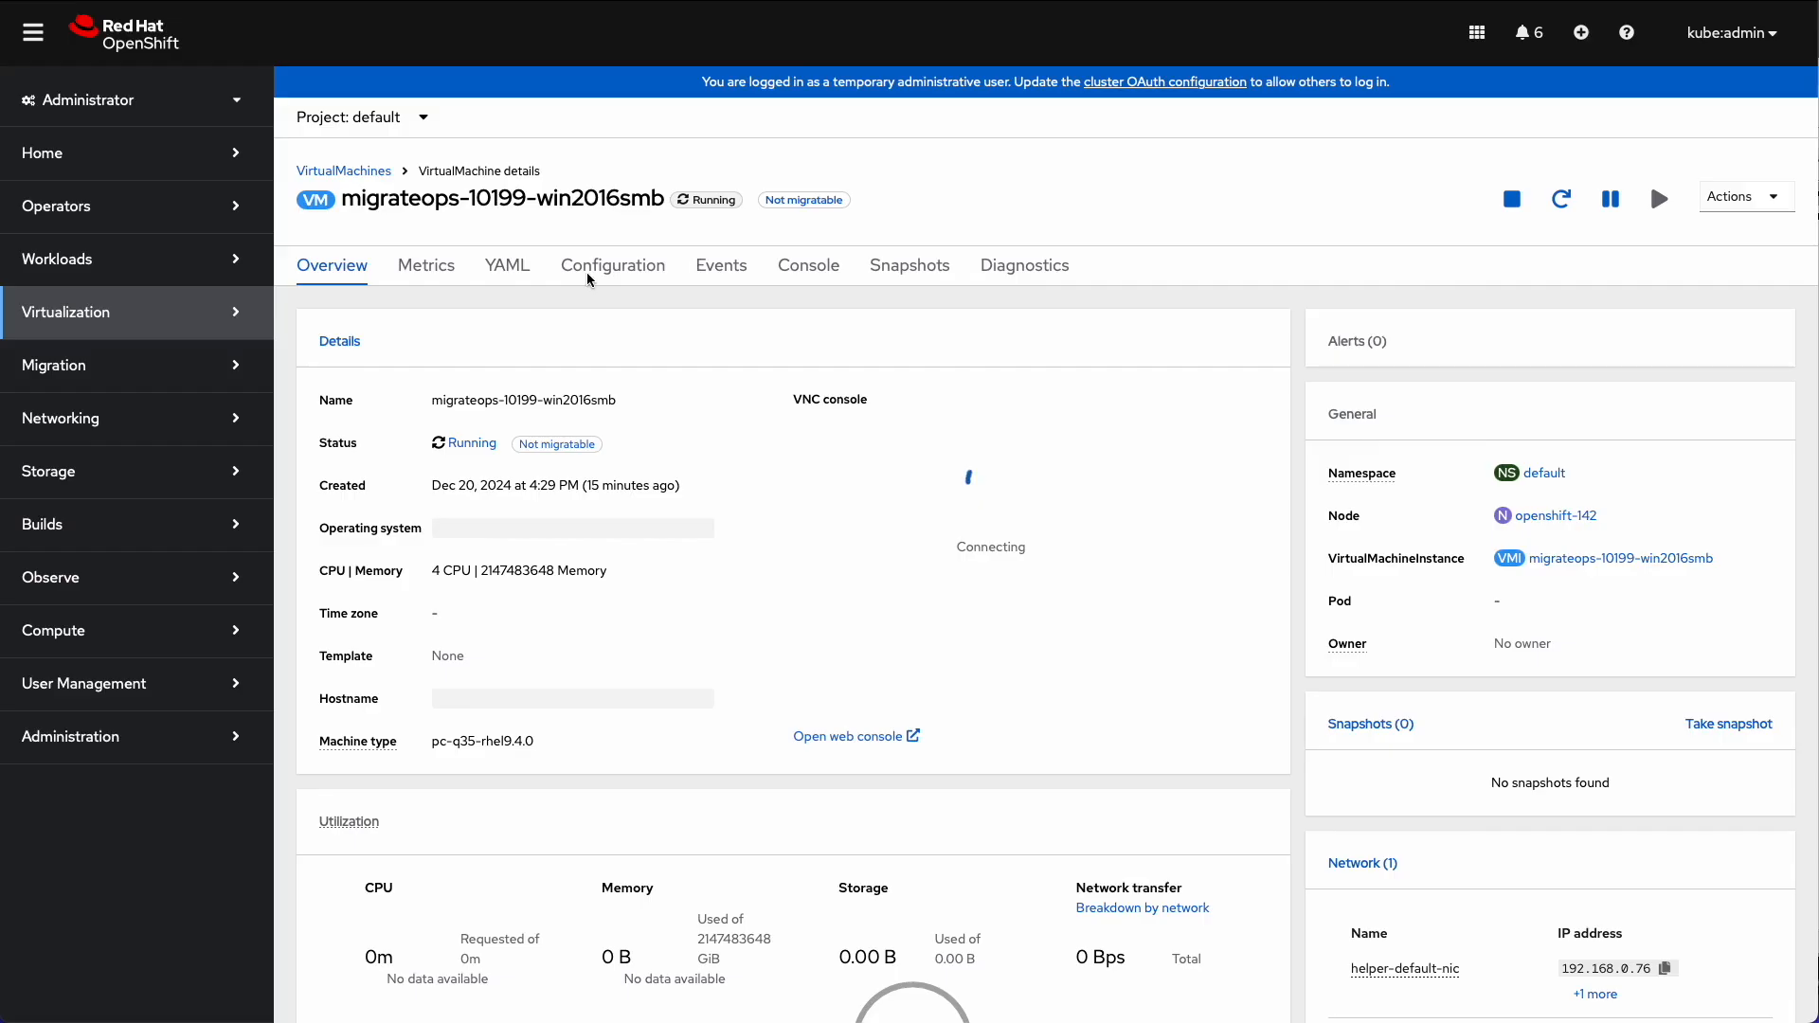
pyautogui.click(590, 275)
pyautogui.click(345, 464)
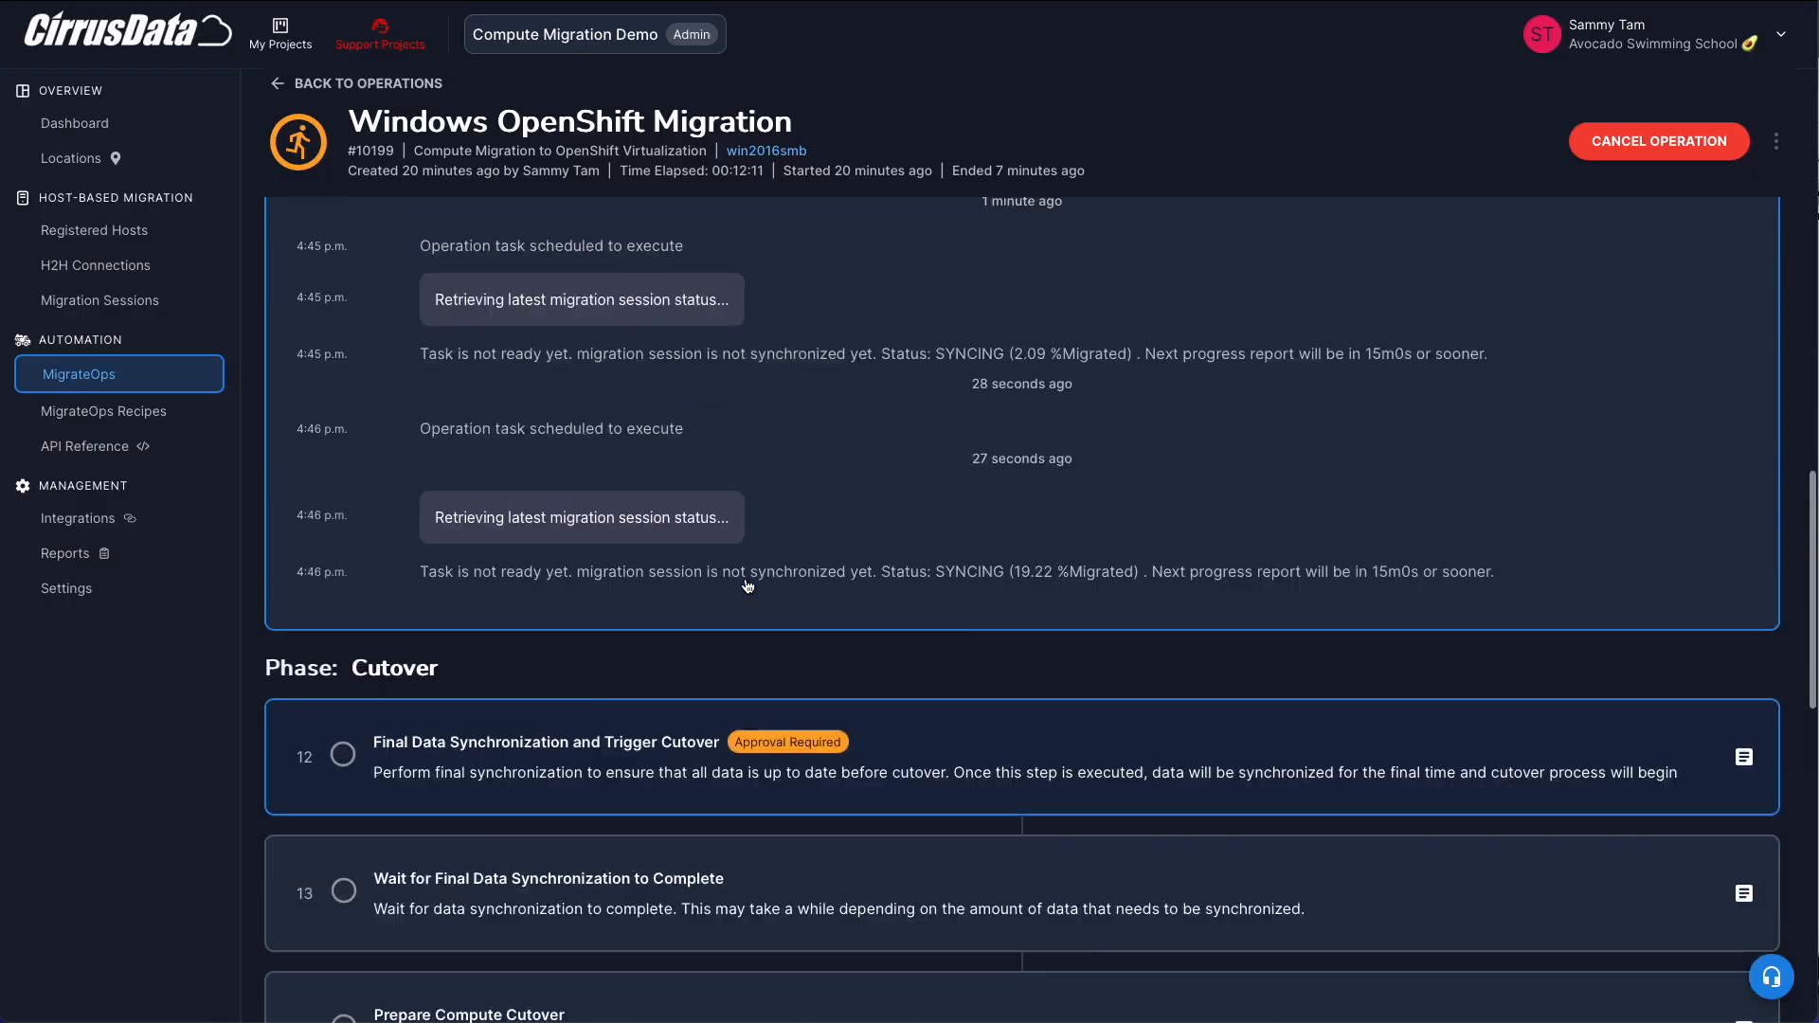
# Check the Synchronize Data log, open the operation's migration session and examine the synchronization progress of each volume.
pyautogui.scroll(6, 706, 689)
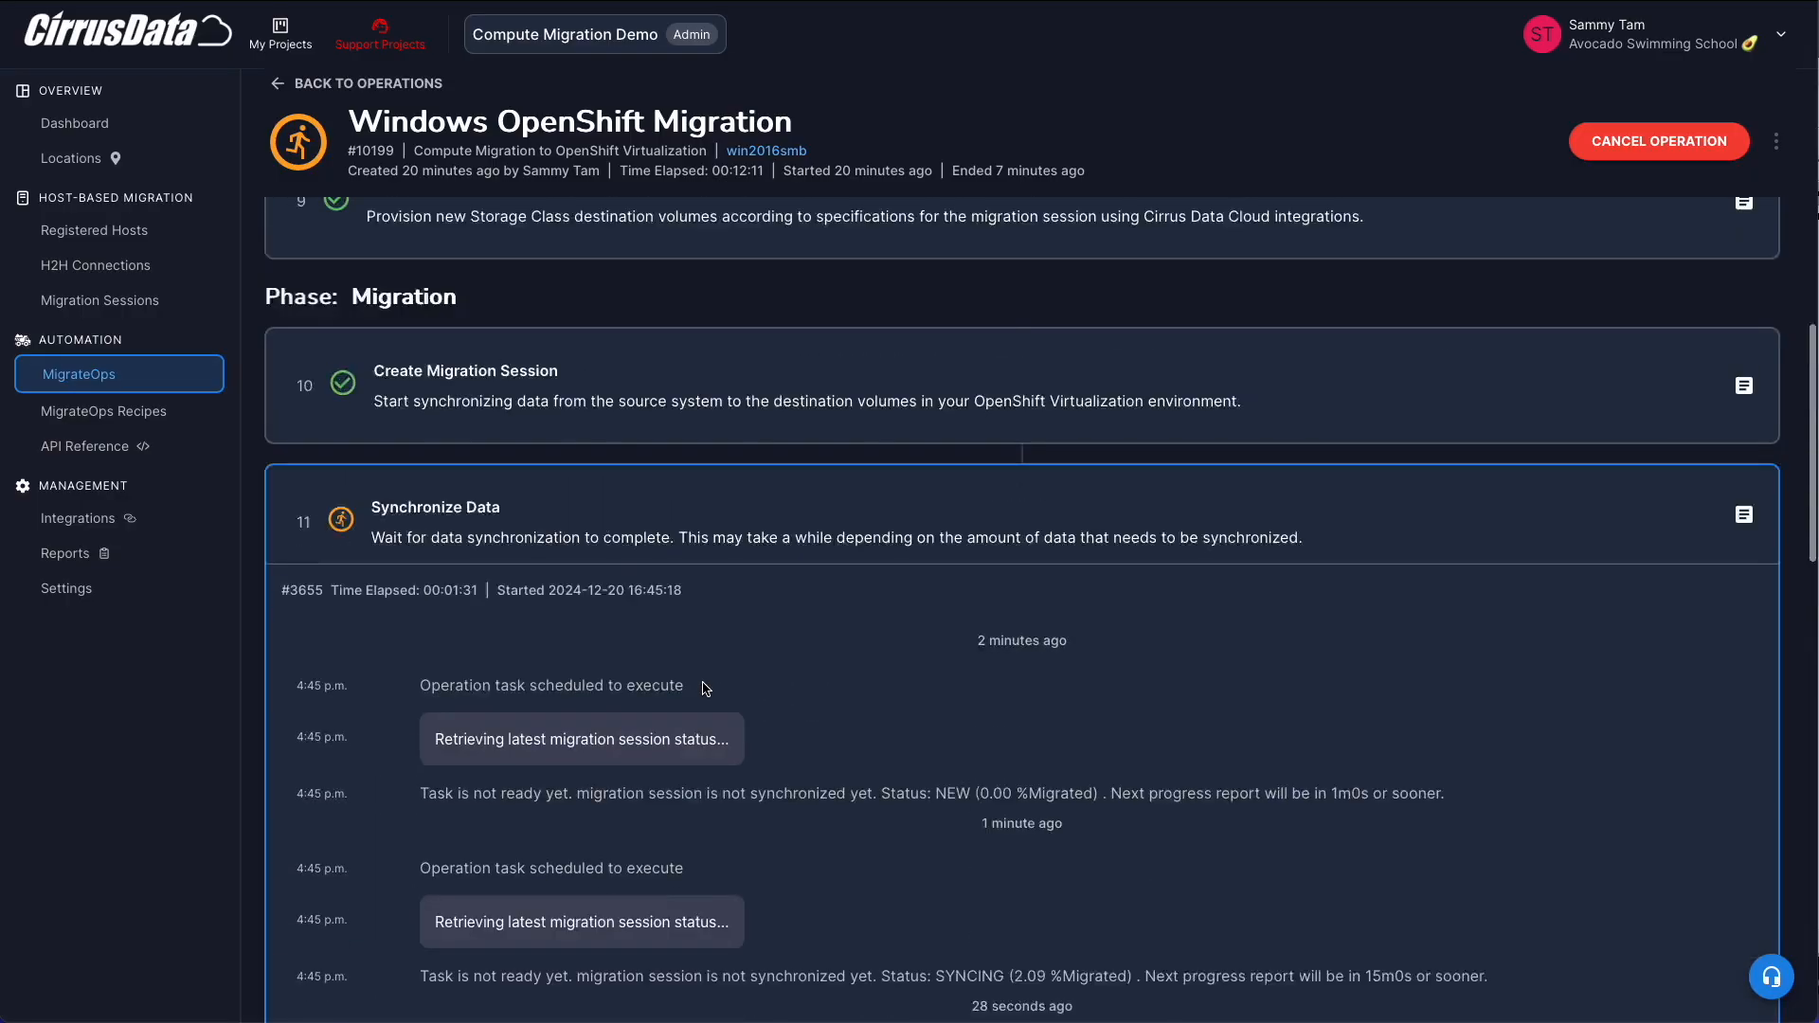
pyautogui.scroll(5, 706, 689)
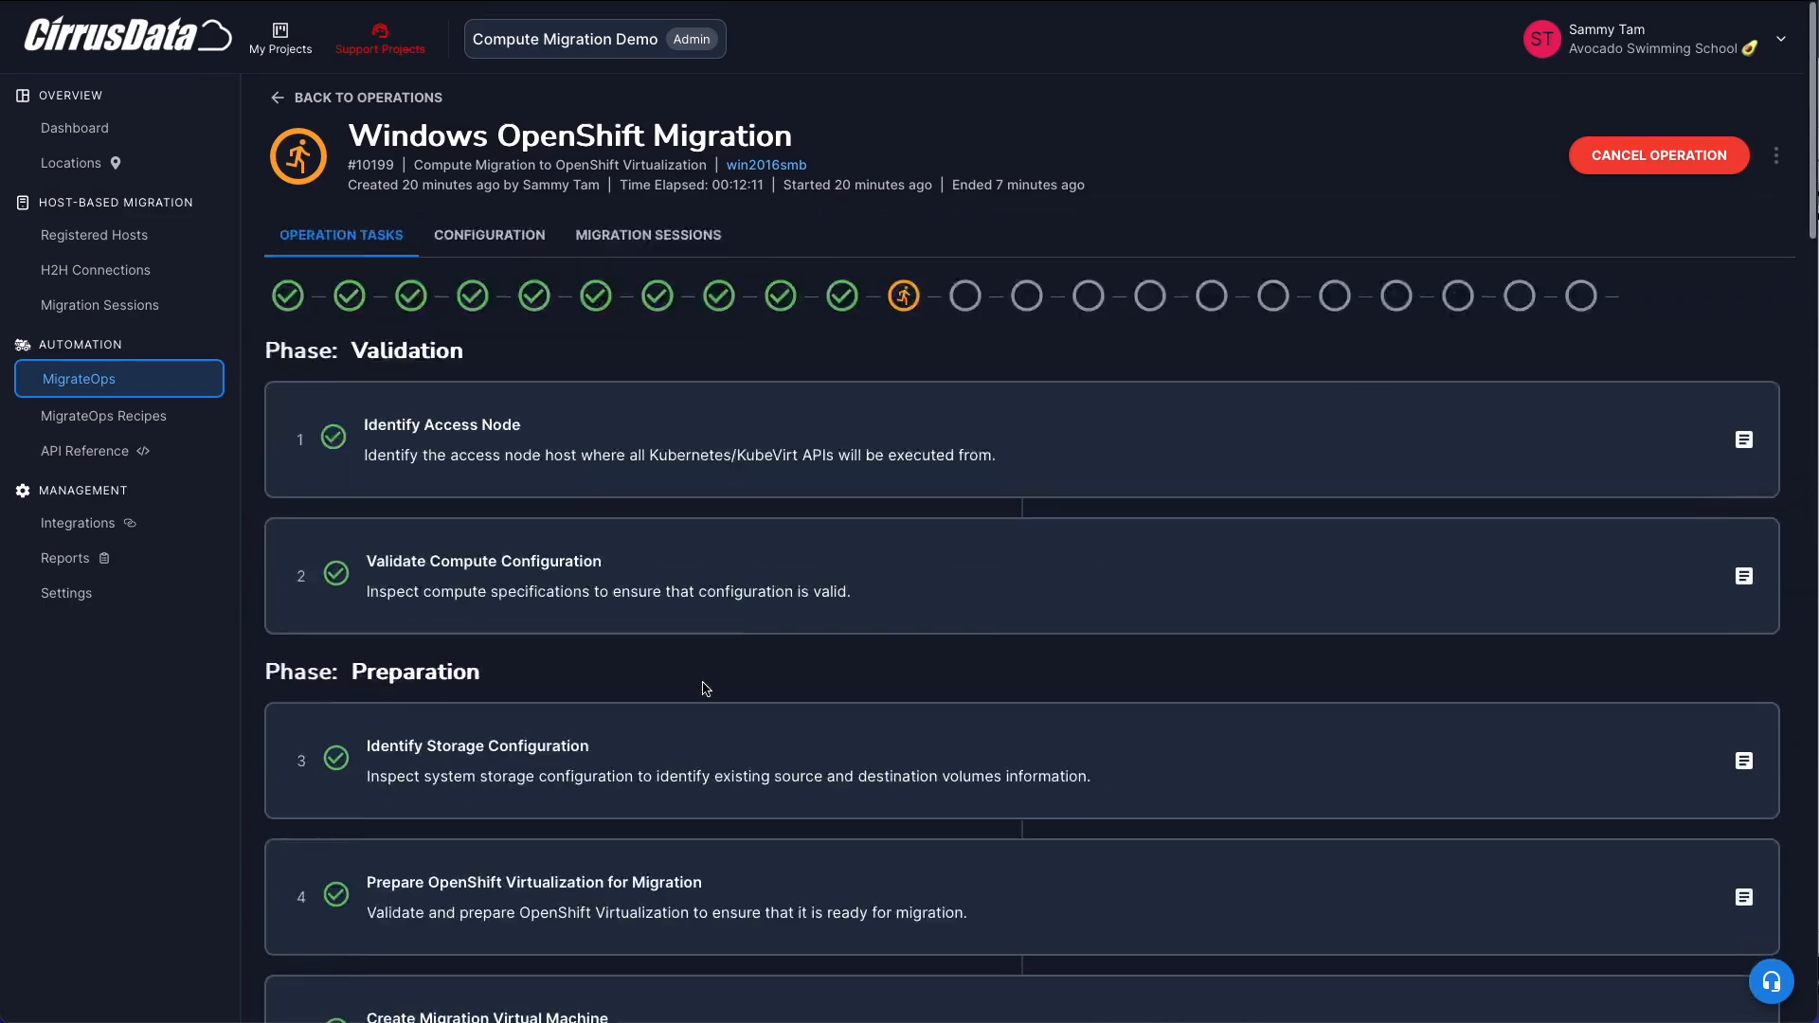
pyautogui.click(648, 230)
pyautogui.click(295, 398)
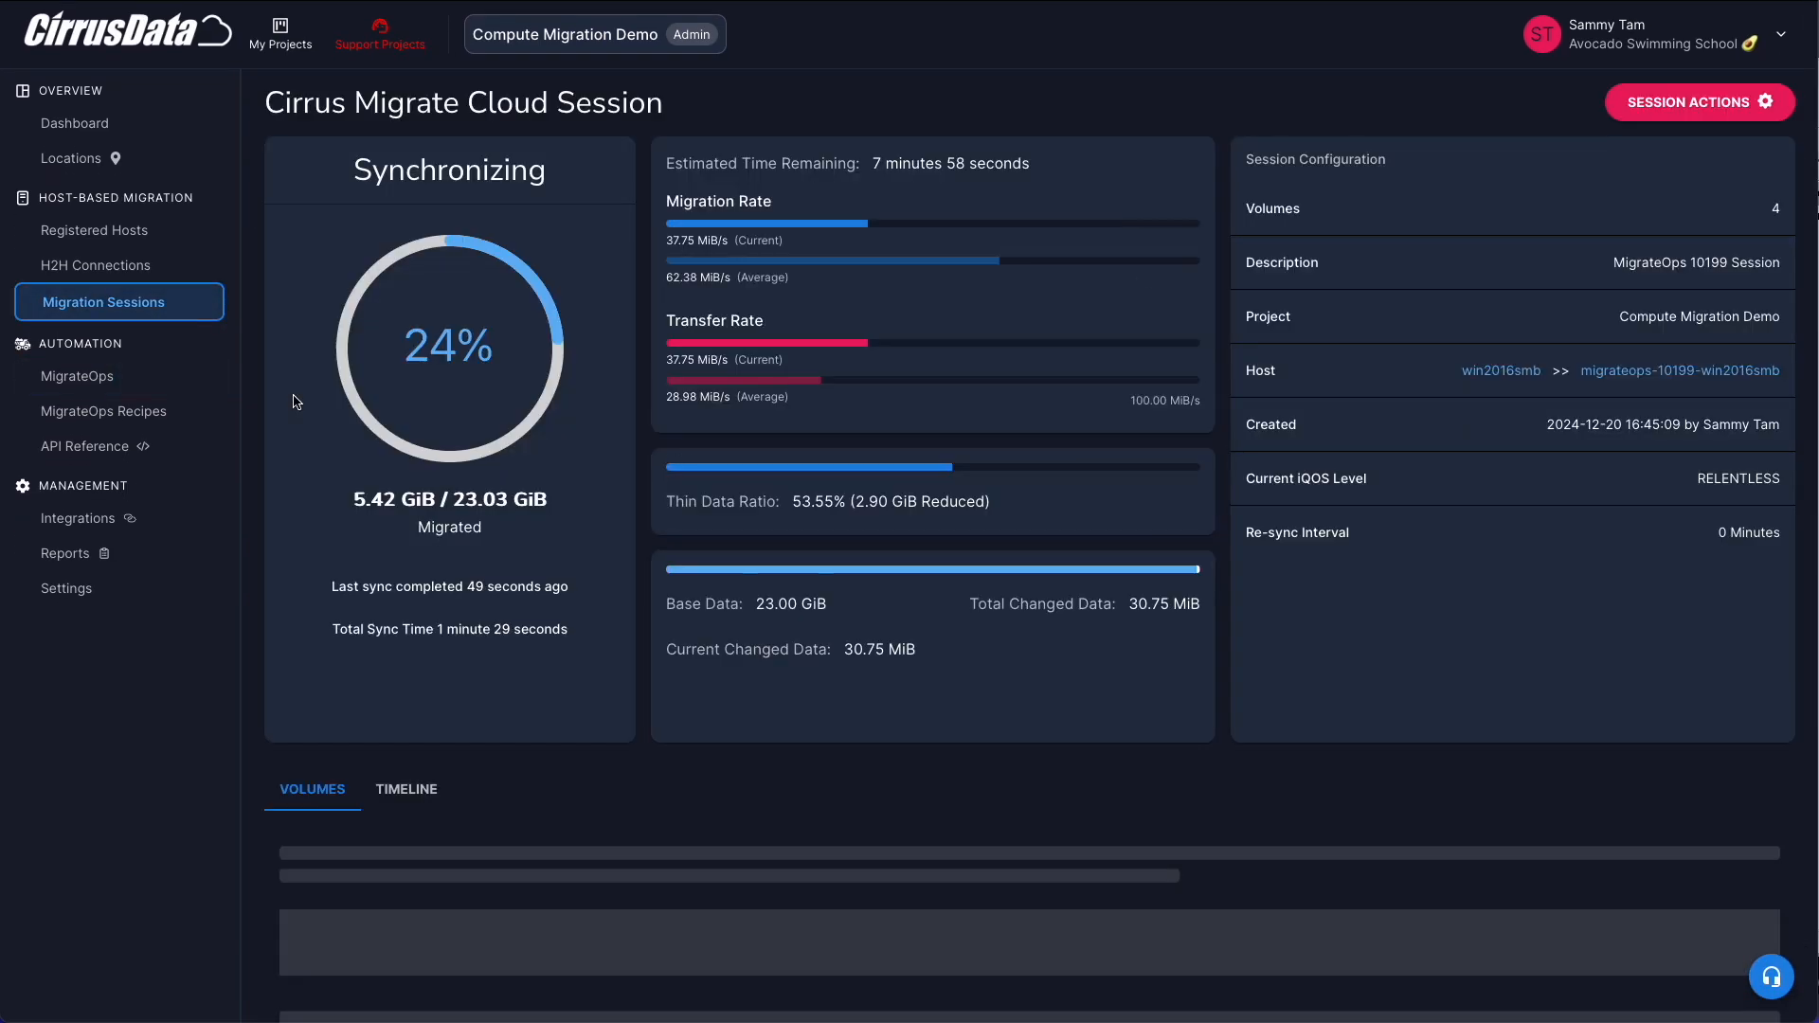
pyautogui.scroll(-7, 628, 621)
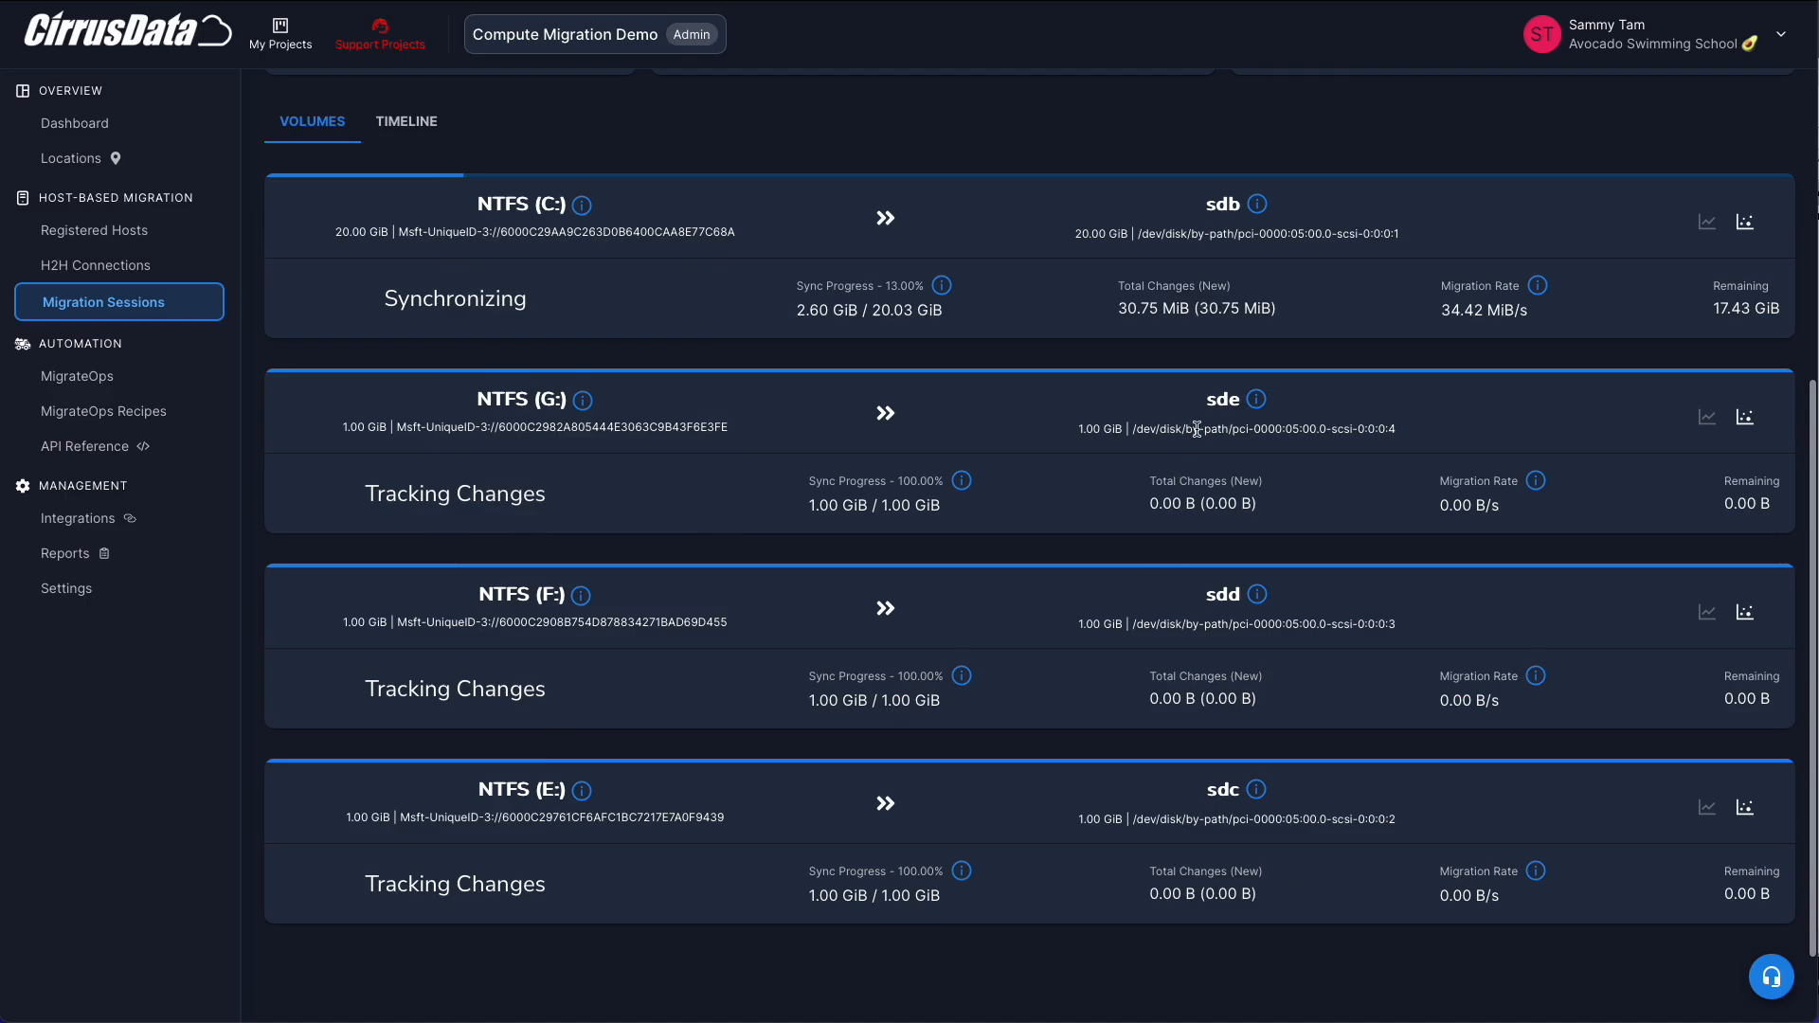
# View the changed data map of the NTFS (C:) volume and close it.
pyautogui.scroll(2, 687, 443)
pyautogui.click(1748, 400)
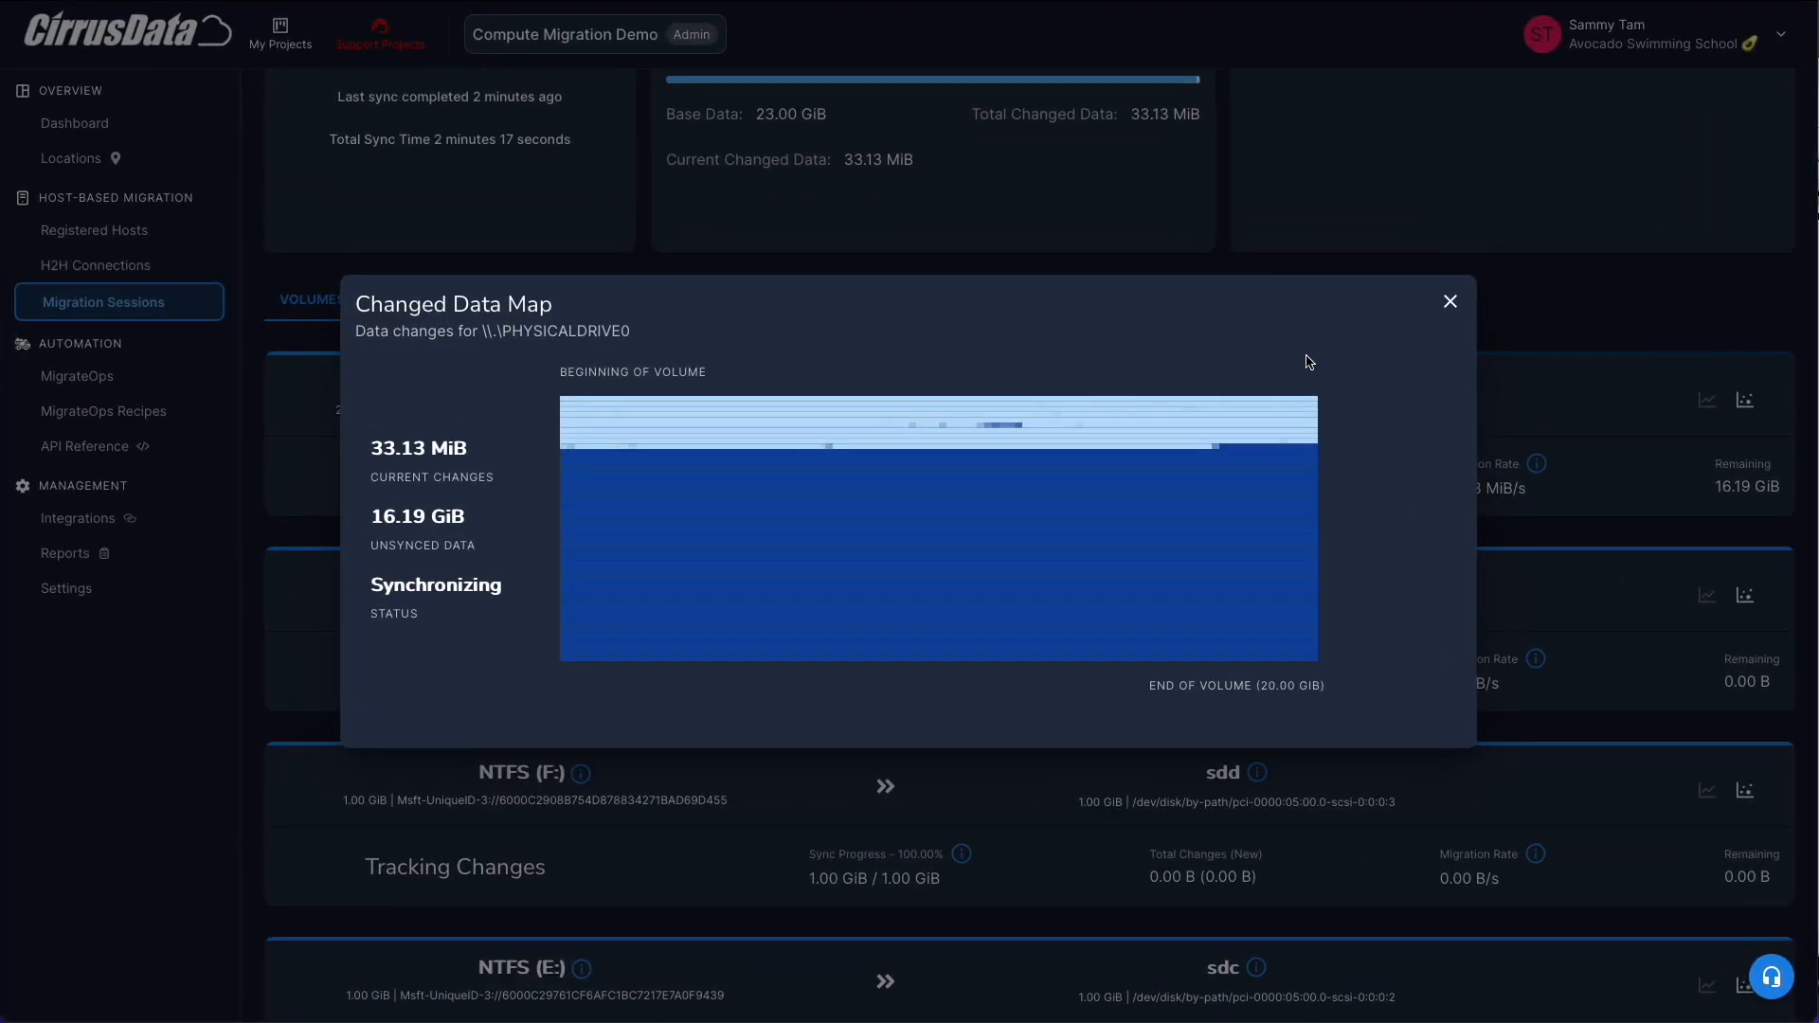
pyautogui.click(1450, 301)
pyautogui.scroll(5, 1453, 325)
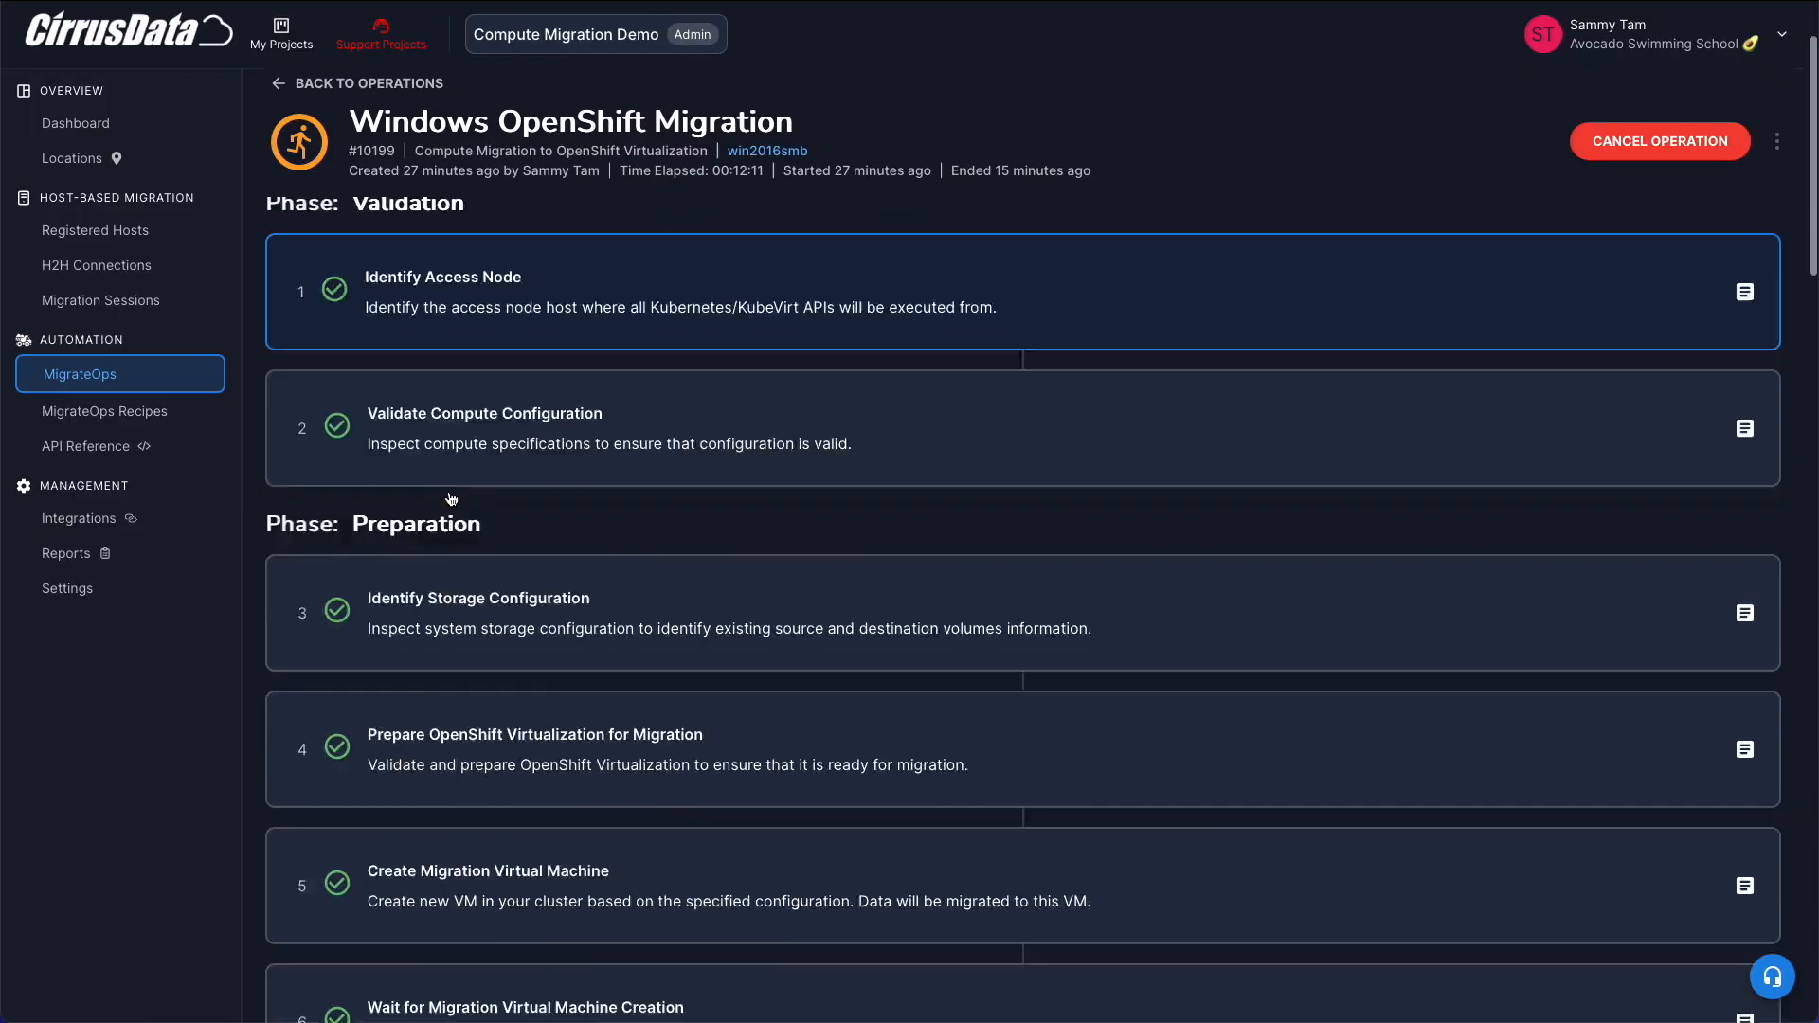
# Expand the Final Data Synchronization and Trigger Cutover task in the operation and read its approval requirements.
pyautogui.scroll(-10, 471, 557)
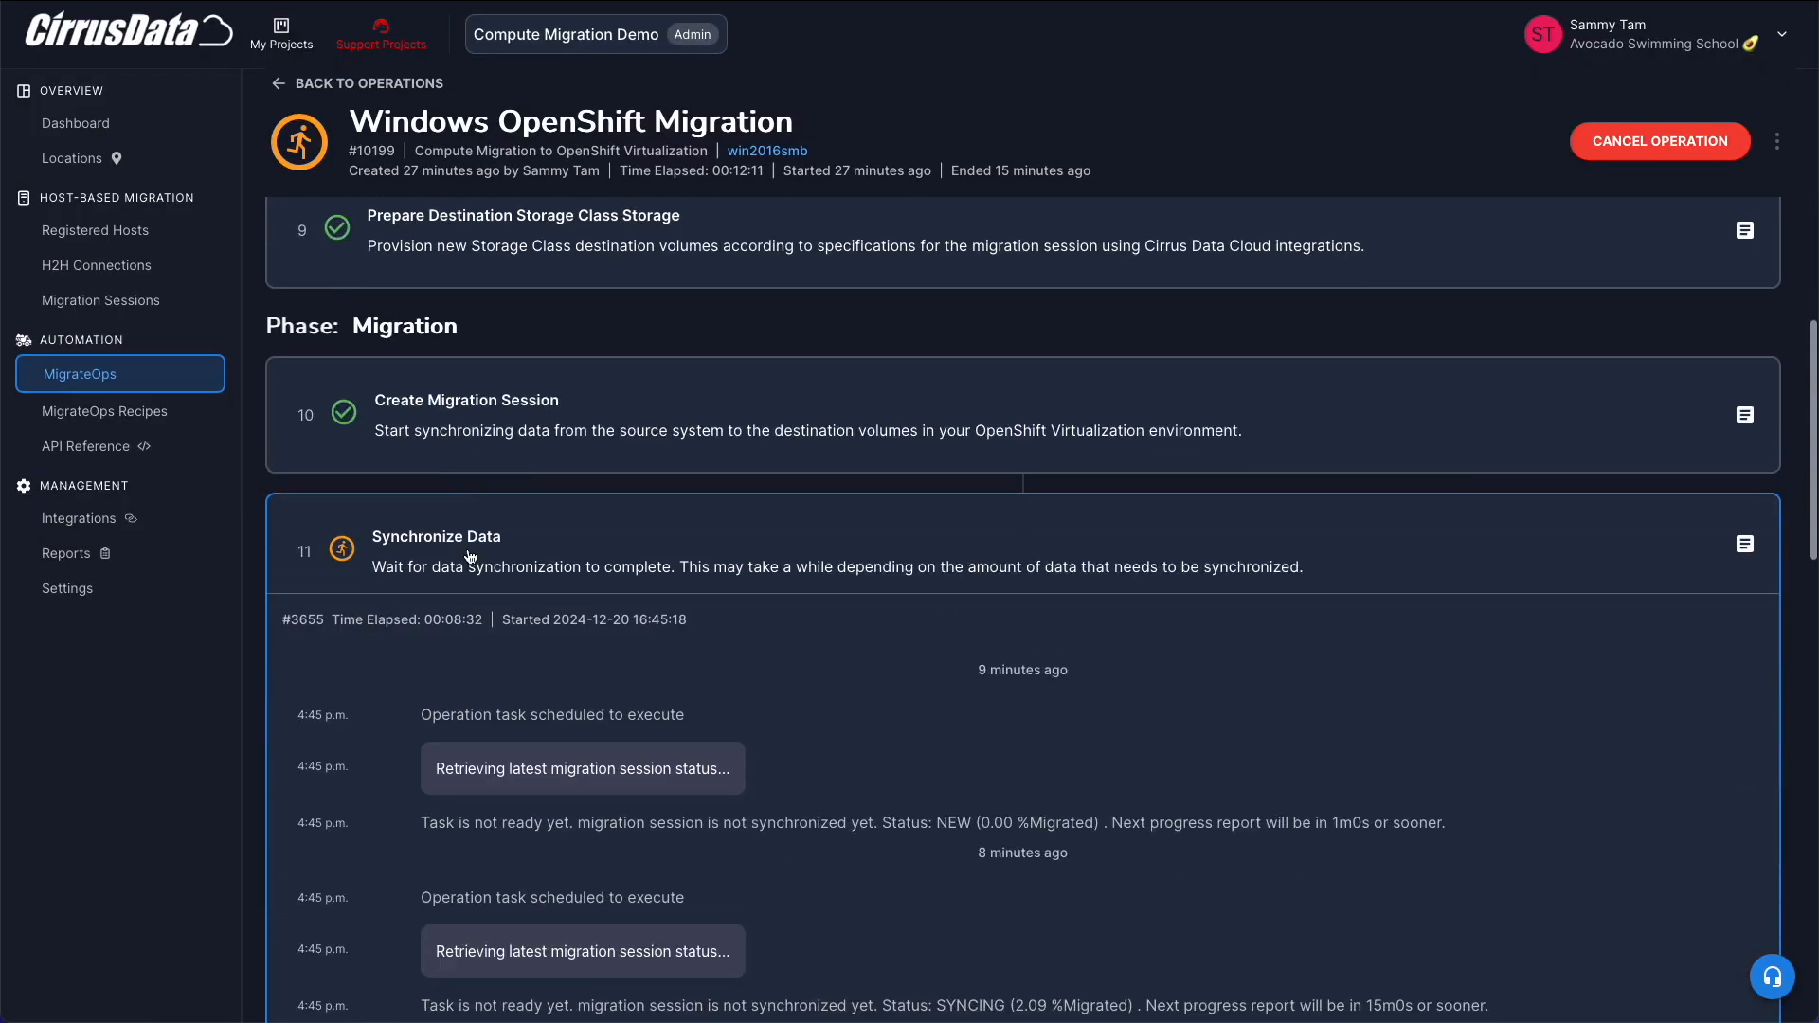
pyautogui.scroll(-10, 471, 557)
pyautogui.click(621, 582)
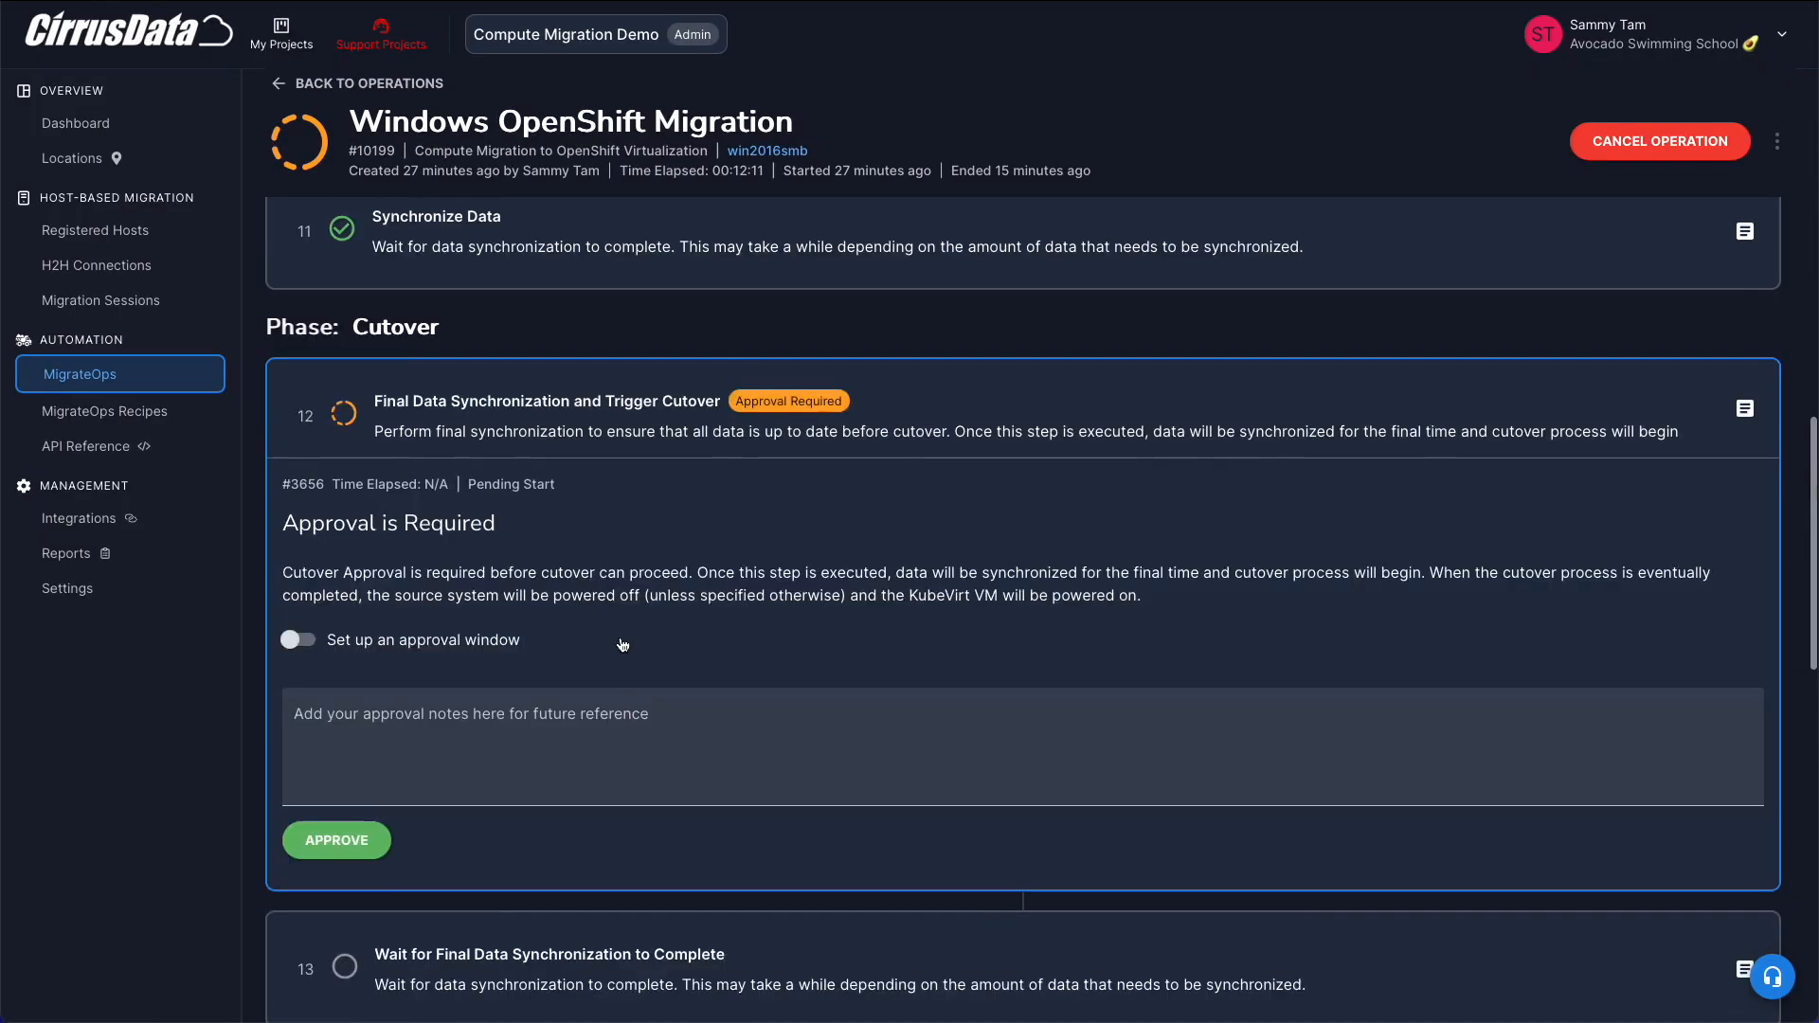
pyautogui.scroll(-2, 622, 645)
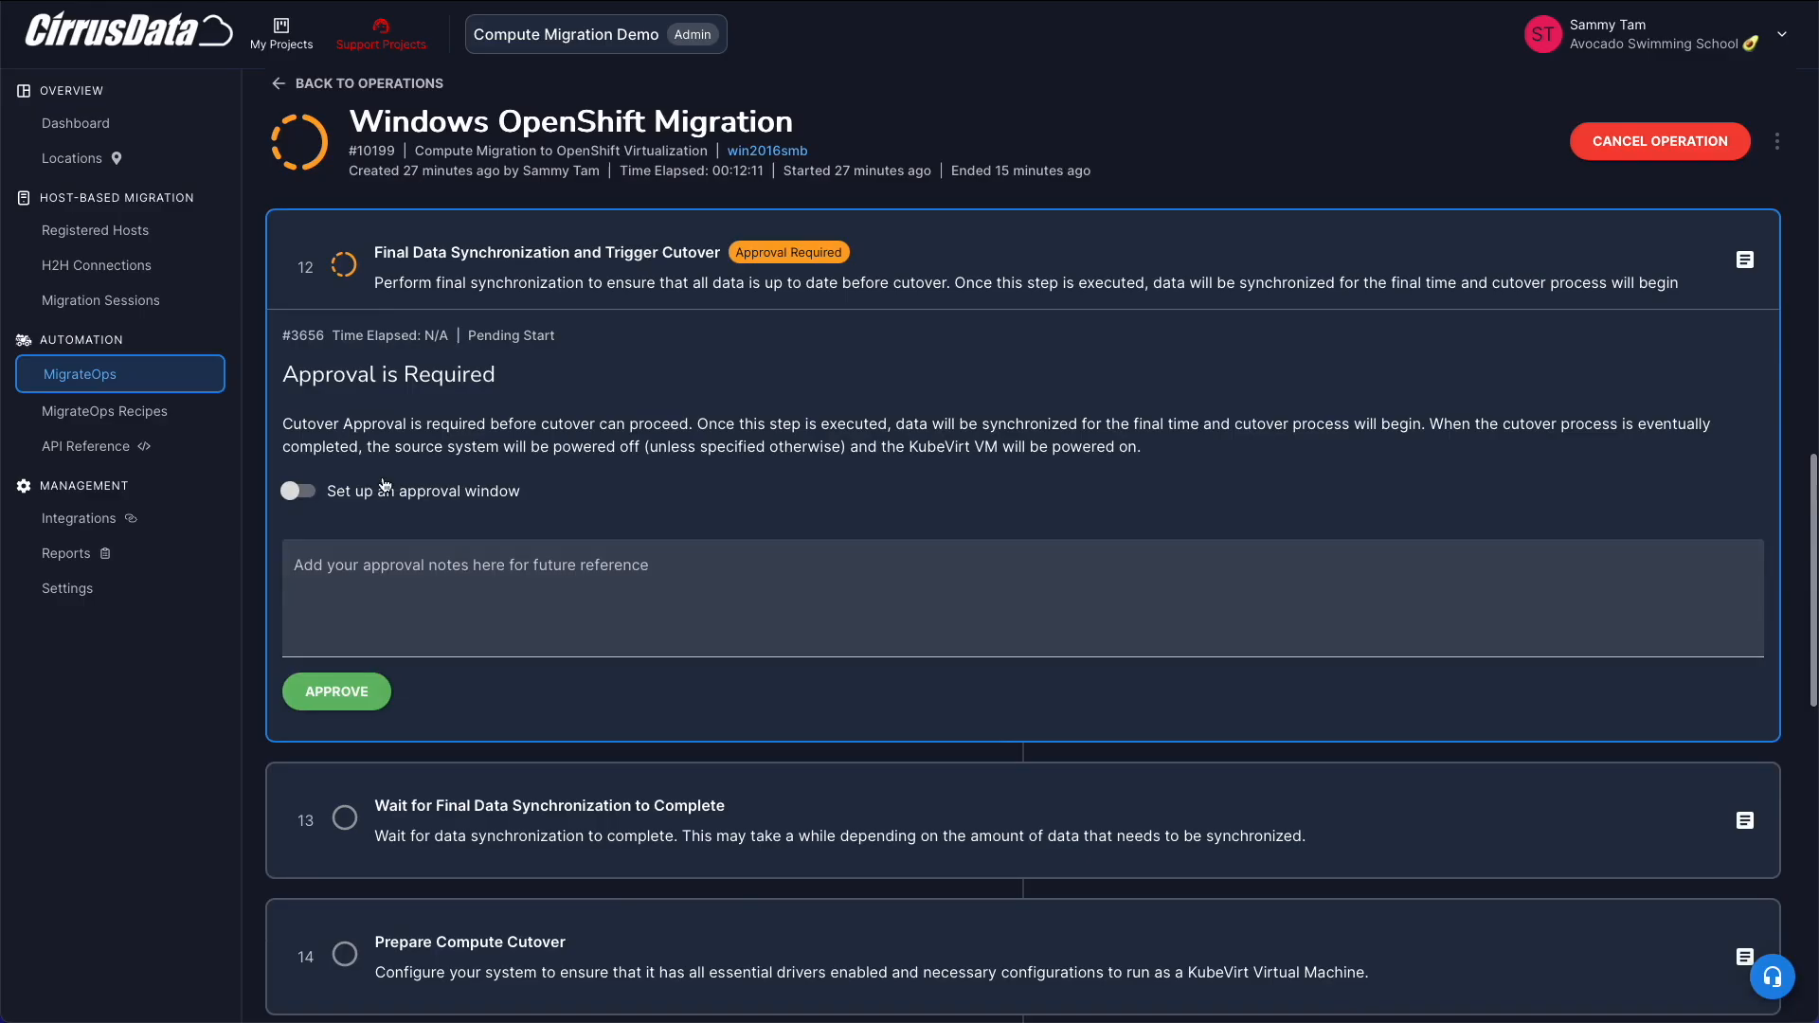
# Approve the Final Data Synchronization and Trigger Cutover task without an approval window, adding the note "This is just a demo. Go ahead!".
pyautogui.click(300, 491)
pyautogui.click(305, 492)
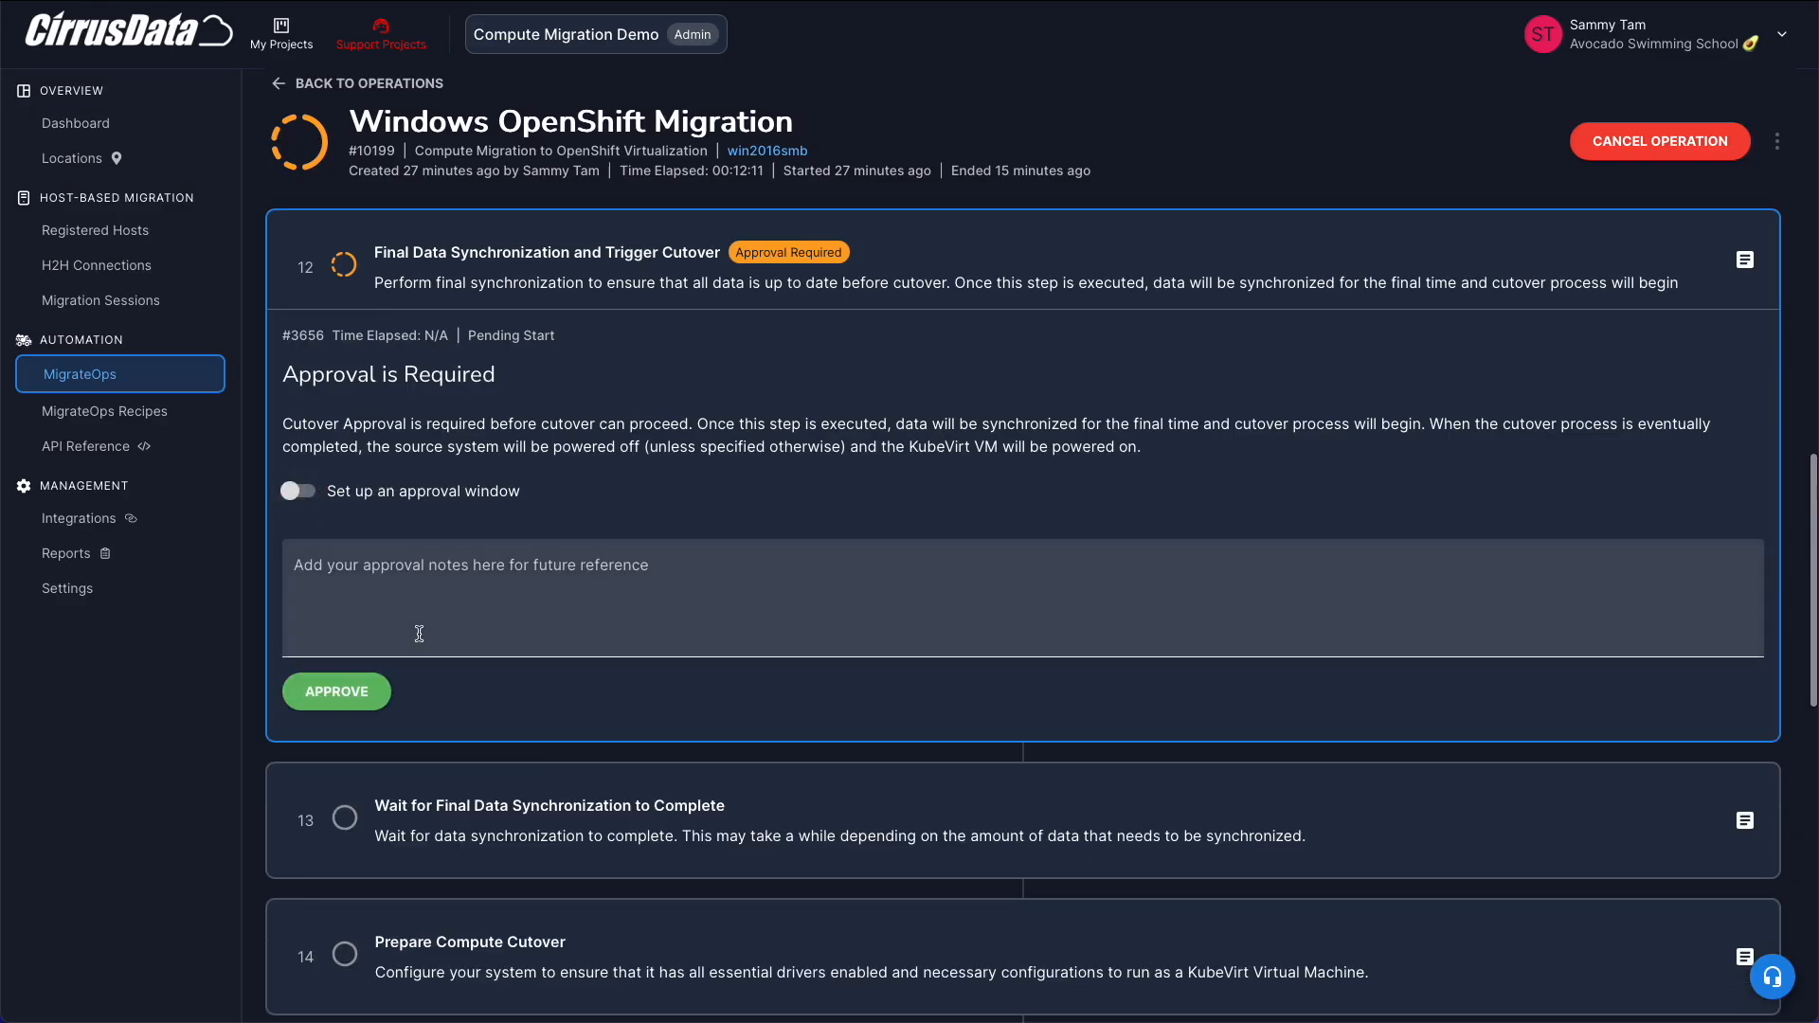
pyautogui.click(419, 634)
pyautogui.write('This is just a de')
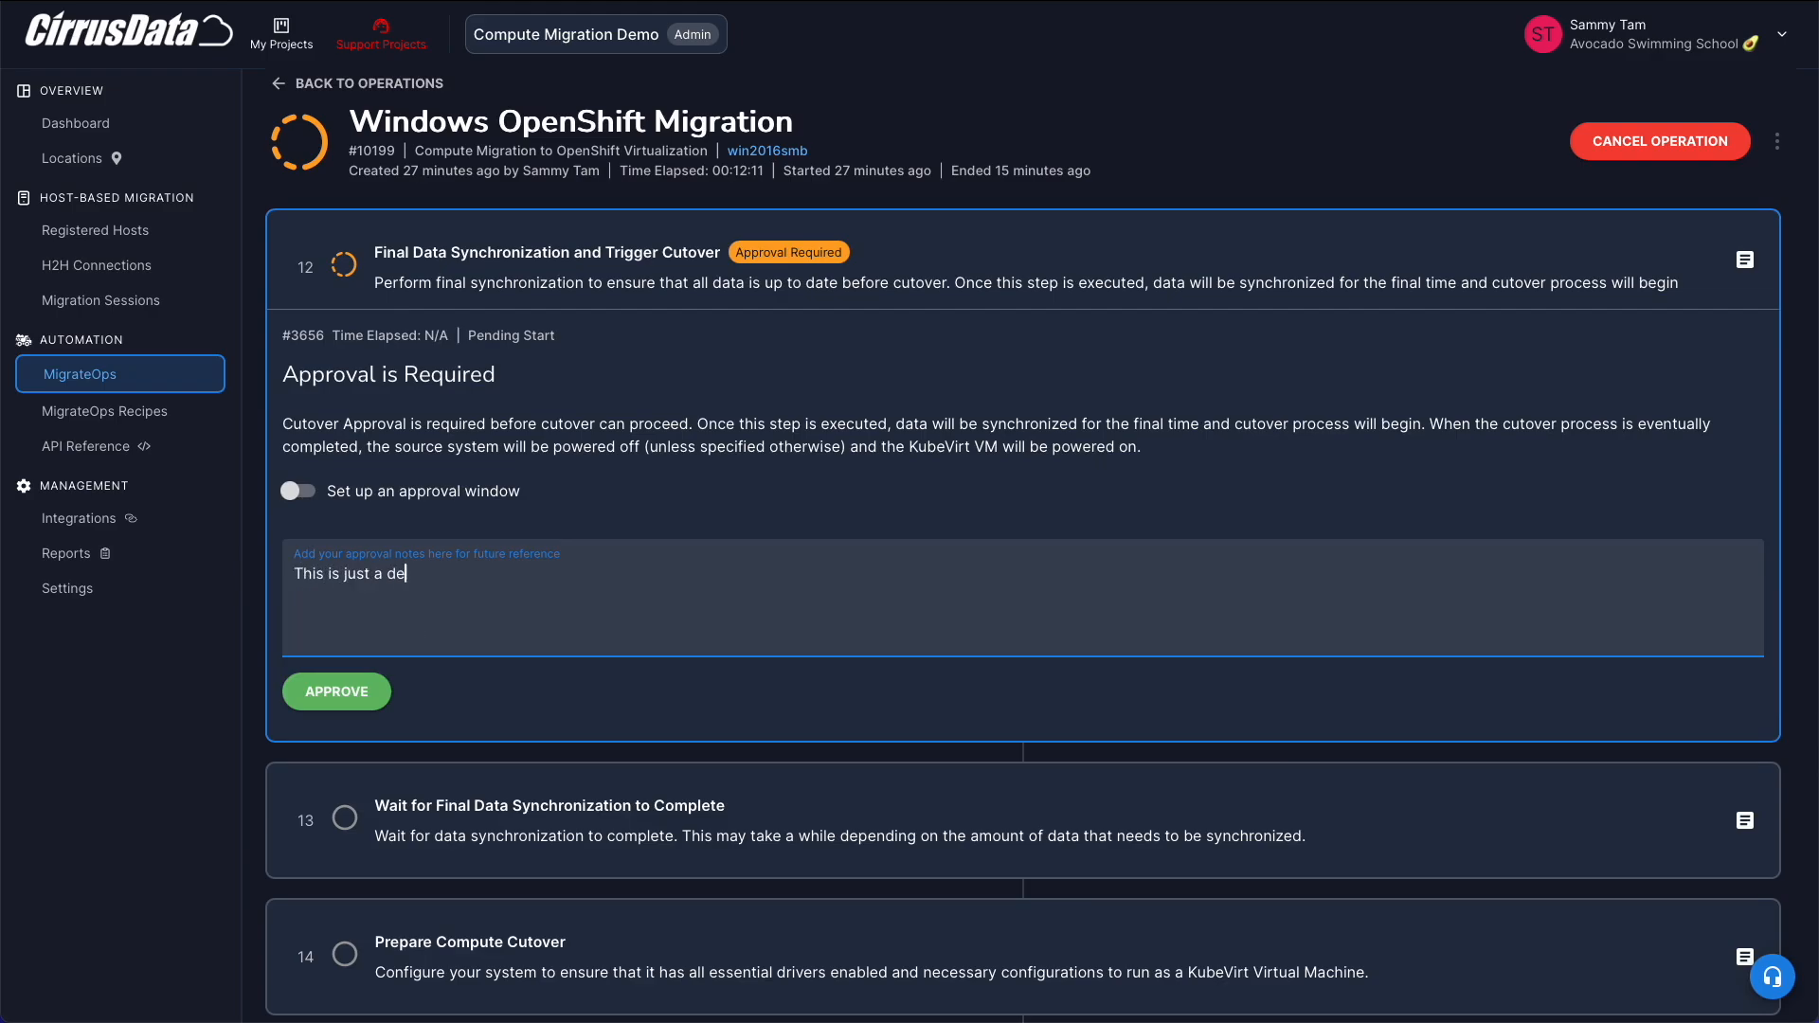
pyautogui.write('mo. Go ahead!')
pyautogui.click(348, 711)
# Follow the Prepare Compute Cutover task log, reading the entries on the qemu guest agent, KVM driver installation and driver registry cache flush.
pyautogui.click(1154, 572)
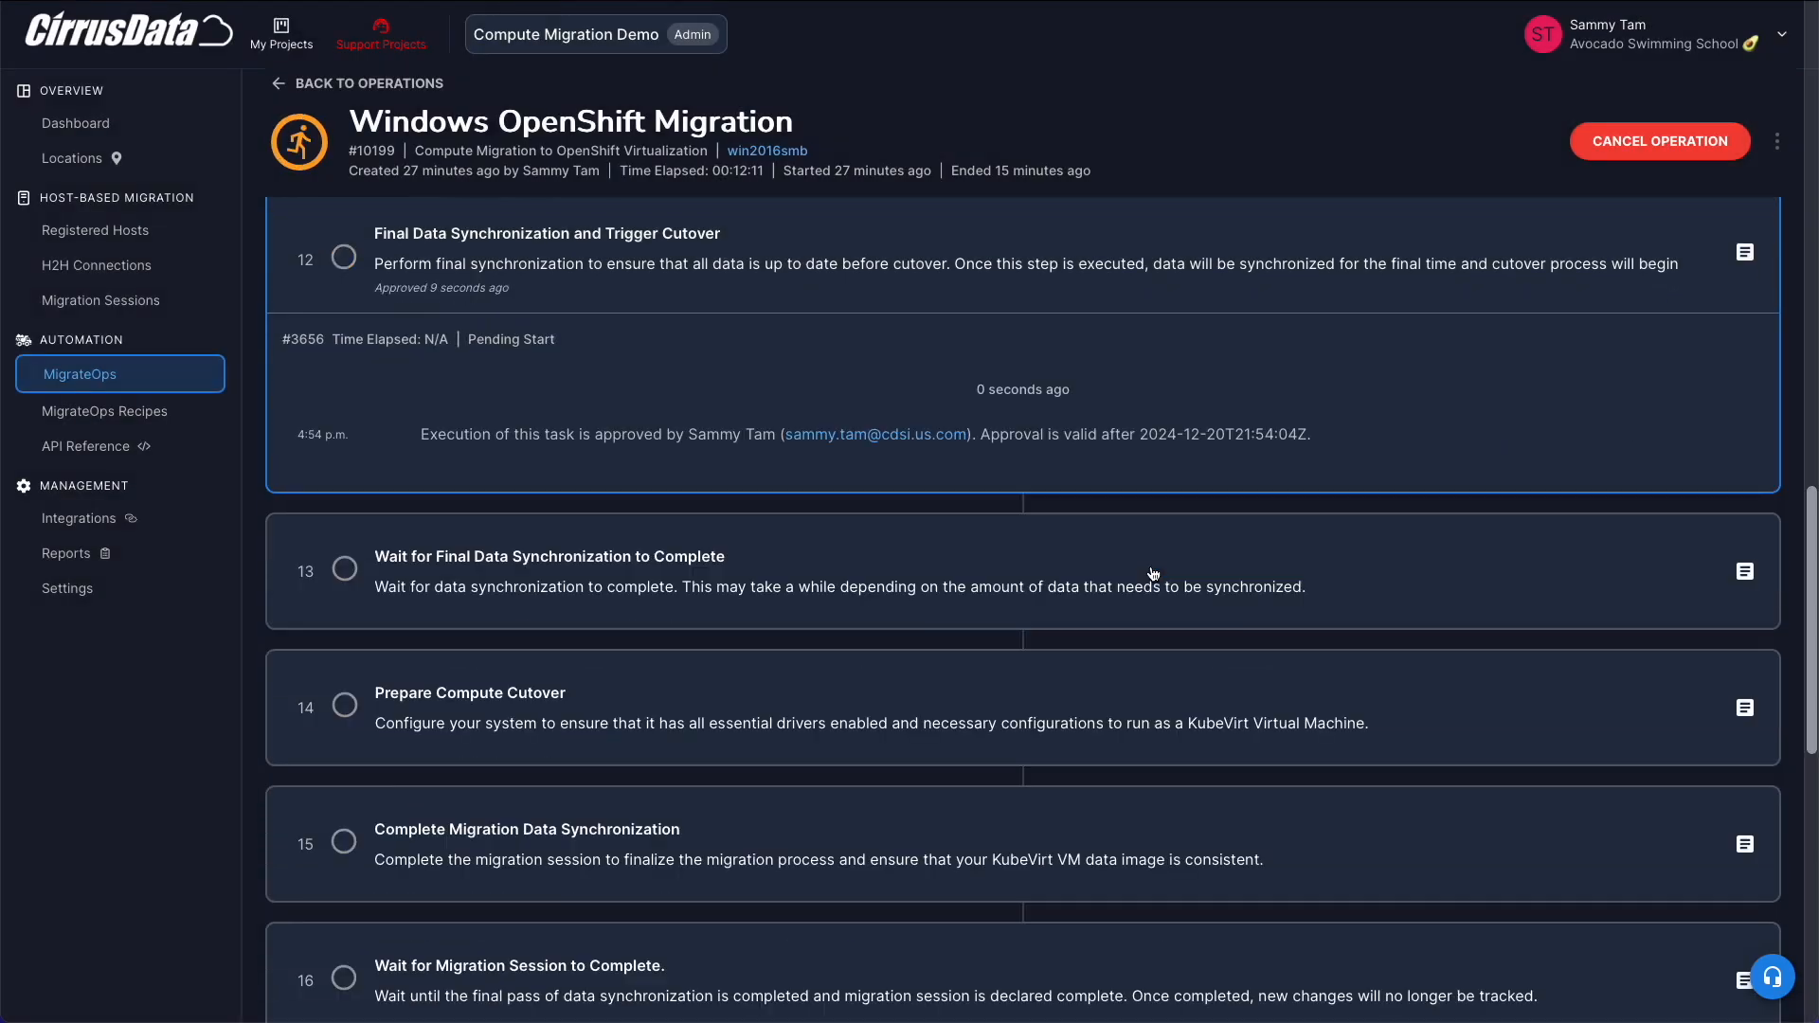
pyautogui.scroll(1, 1134, 606)
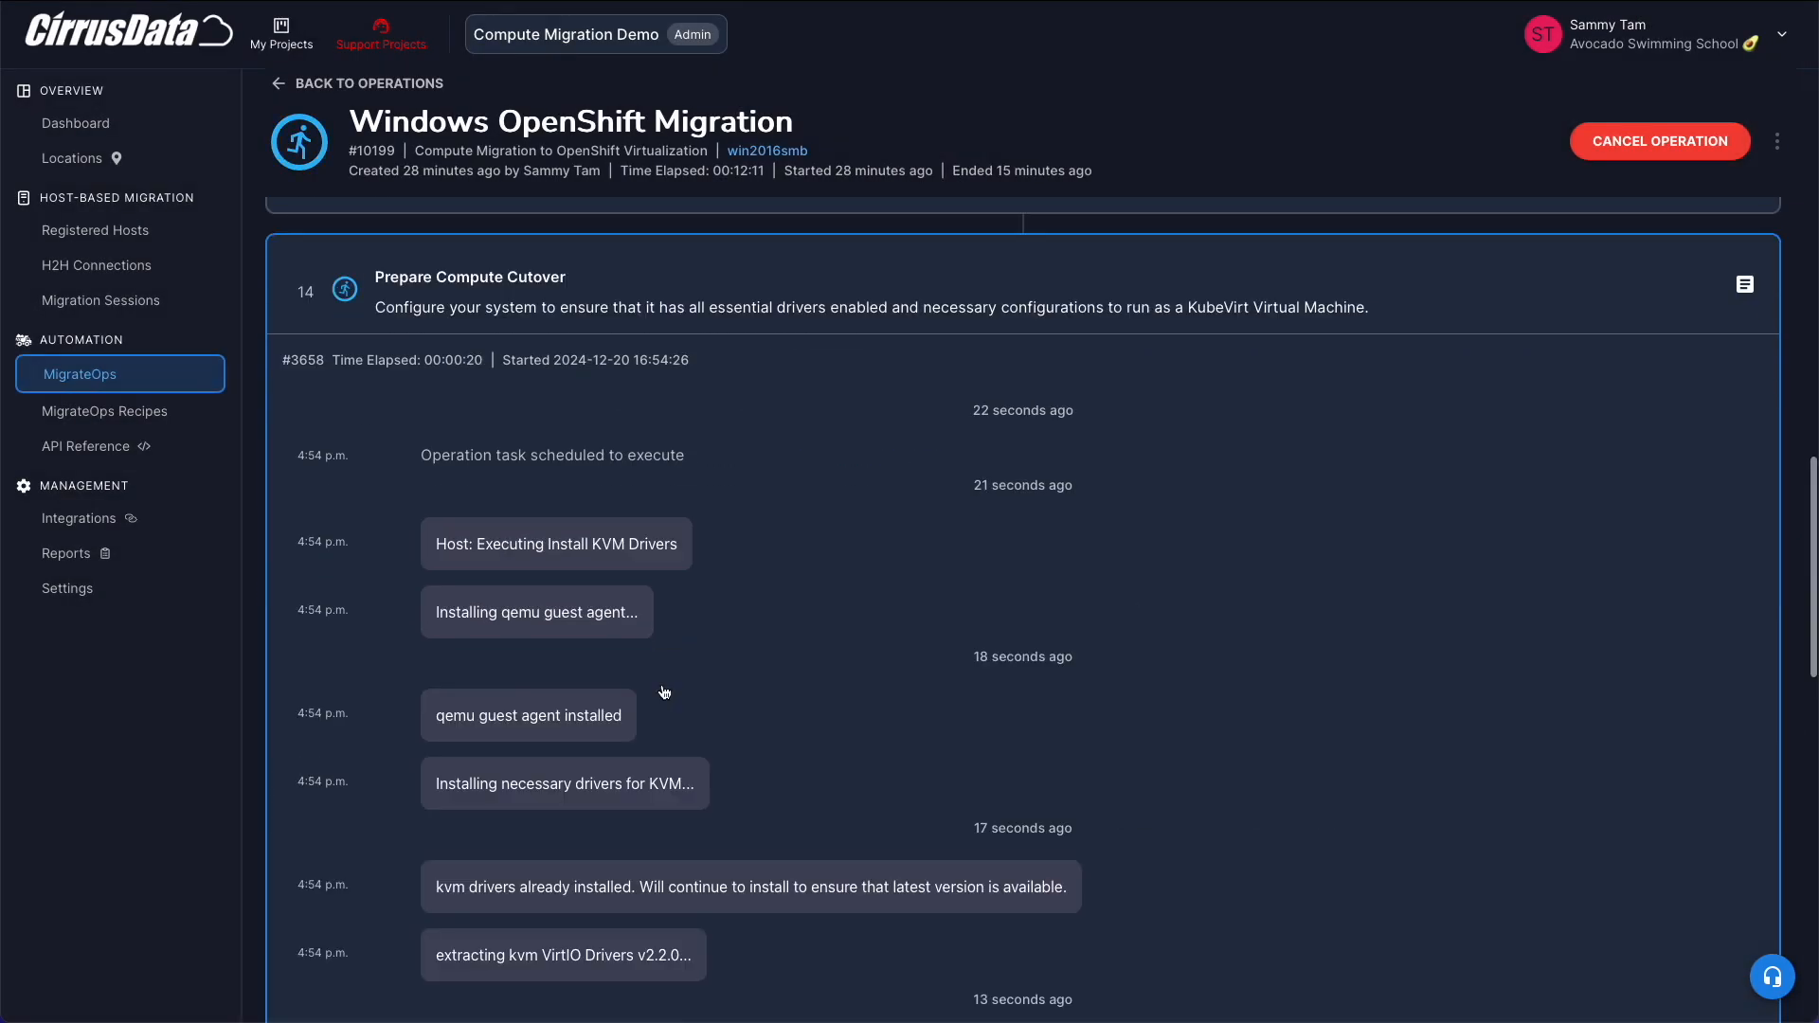
pyautogui.scroll(-1, 644, 694)
pyautogui.moveTo(436, 429); pyautogui.dragTo(671, 431)
pyautogui.moveTo(432, 502); pyautogui.dragTo(650, 504)
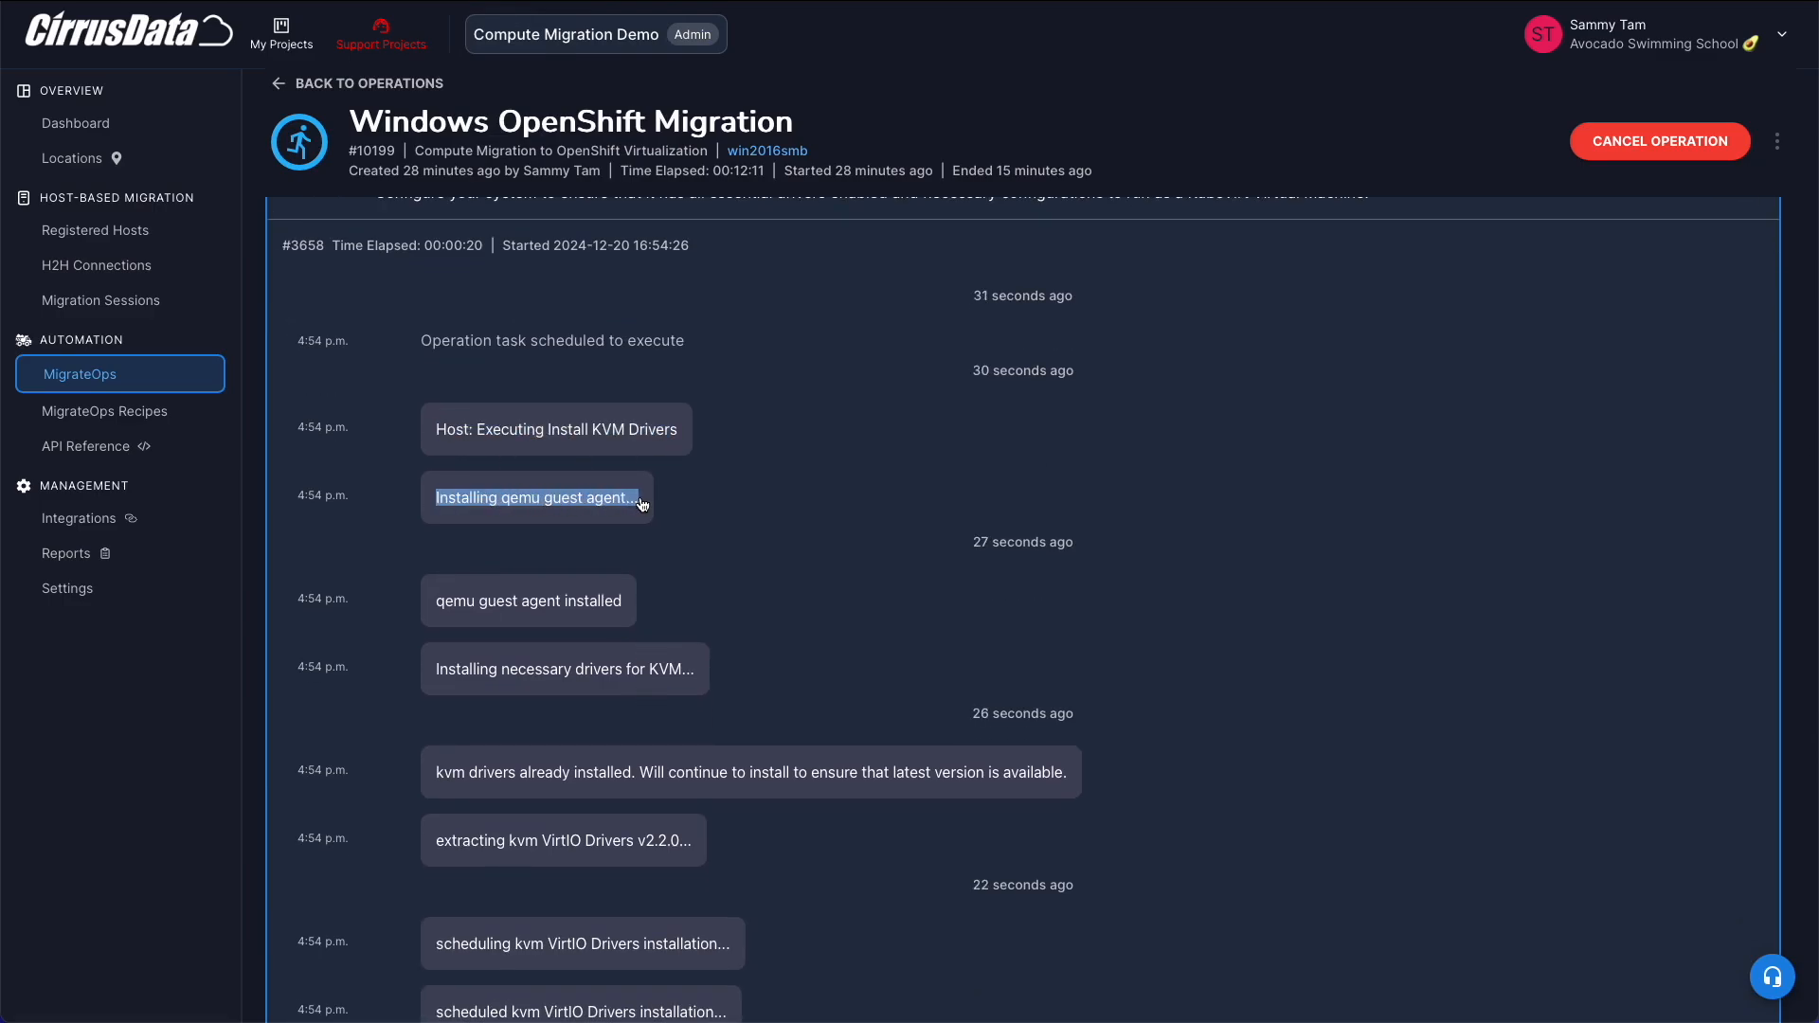
pyautogui.moveTo(435, 671); pyautogui.dragTo(695, 671)
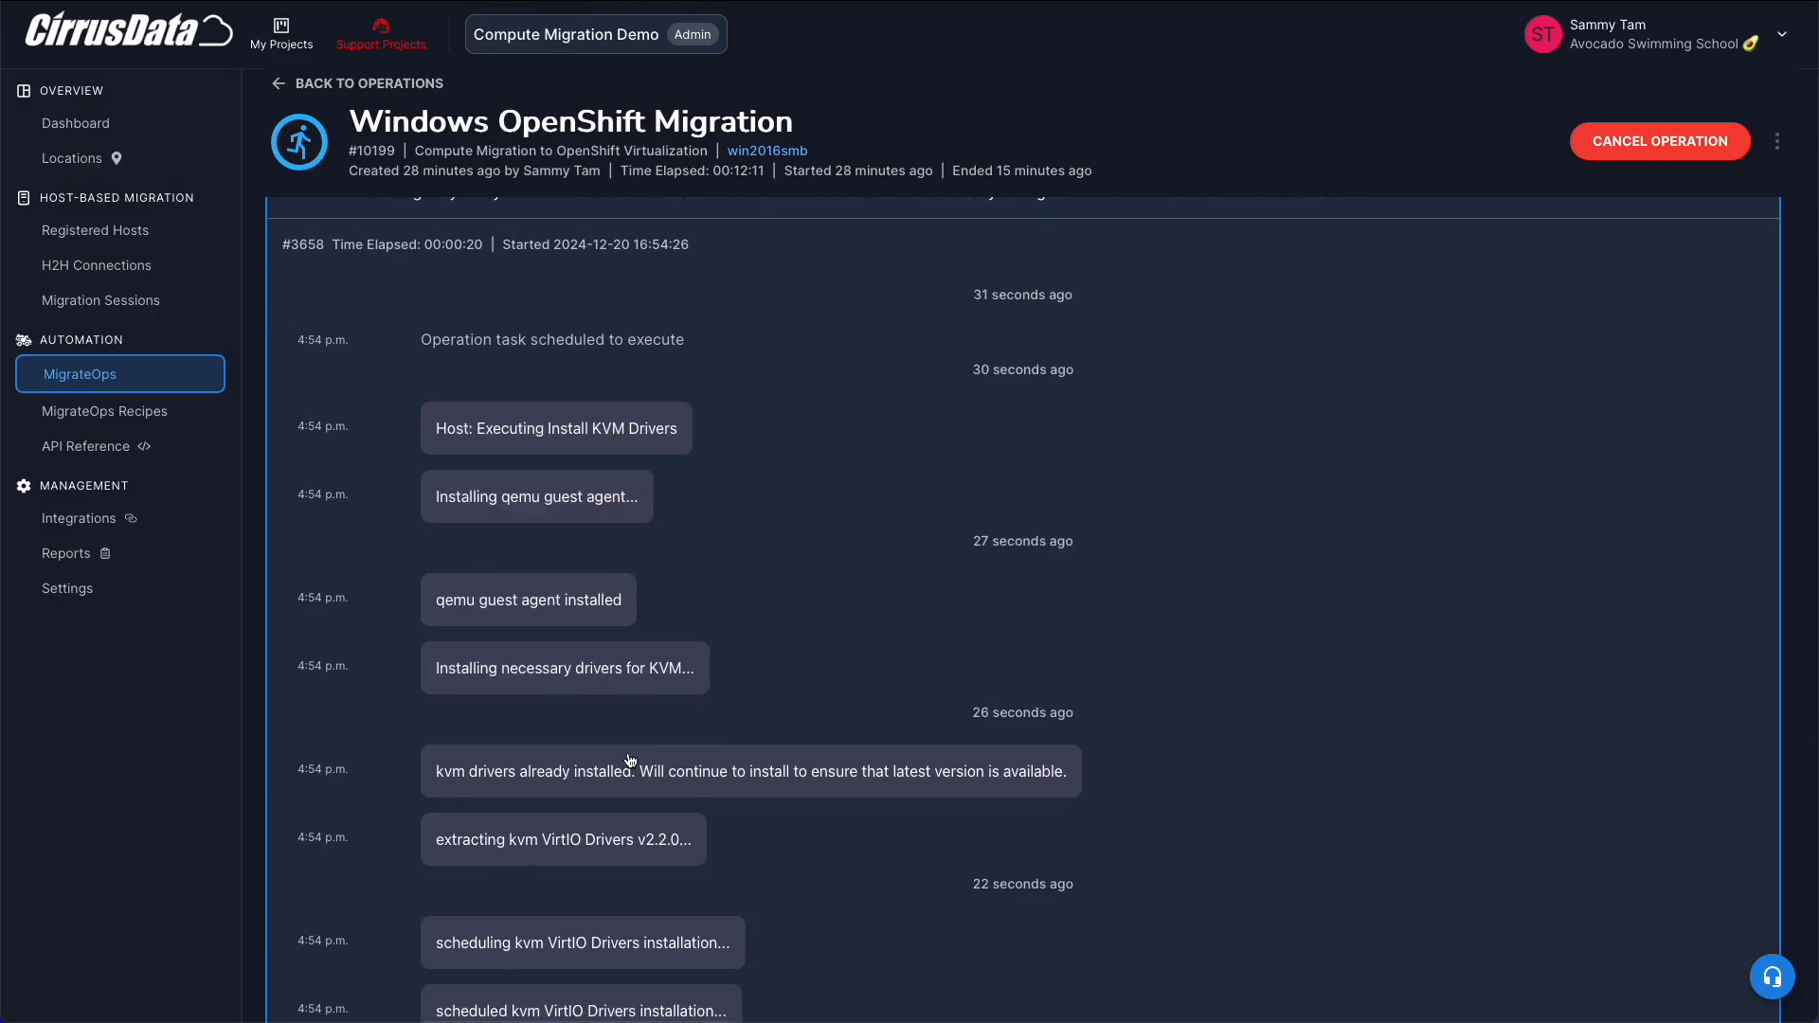
pyautogui.scroll(-6, 439, 491)
pyautogui.moveTo(439, 491); pyautogui.dragTo(598, 481)
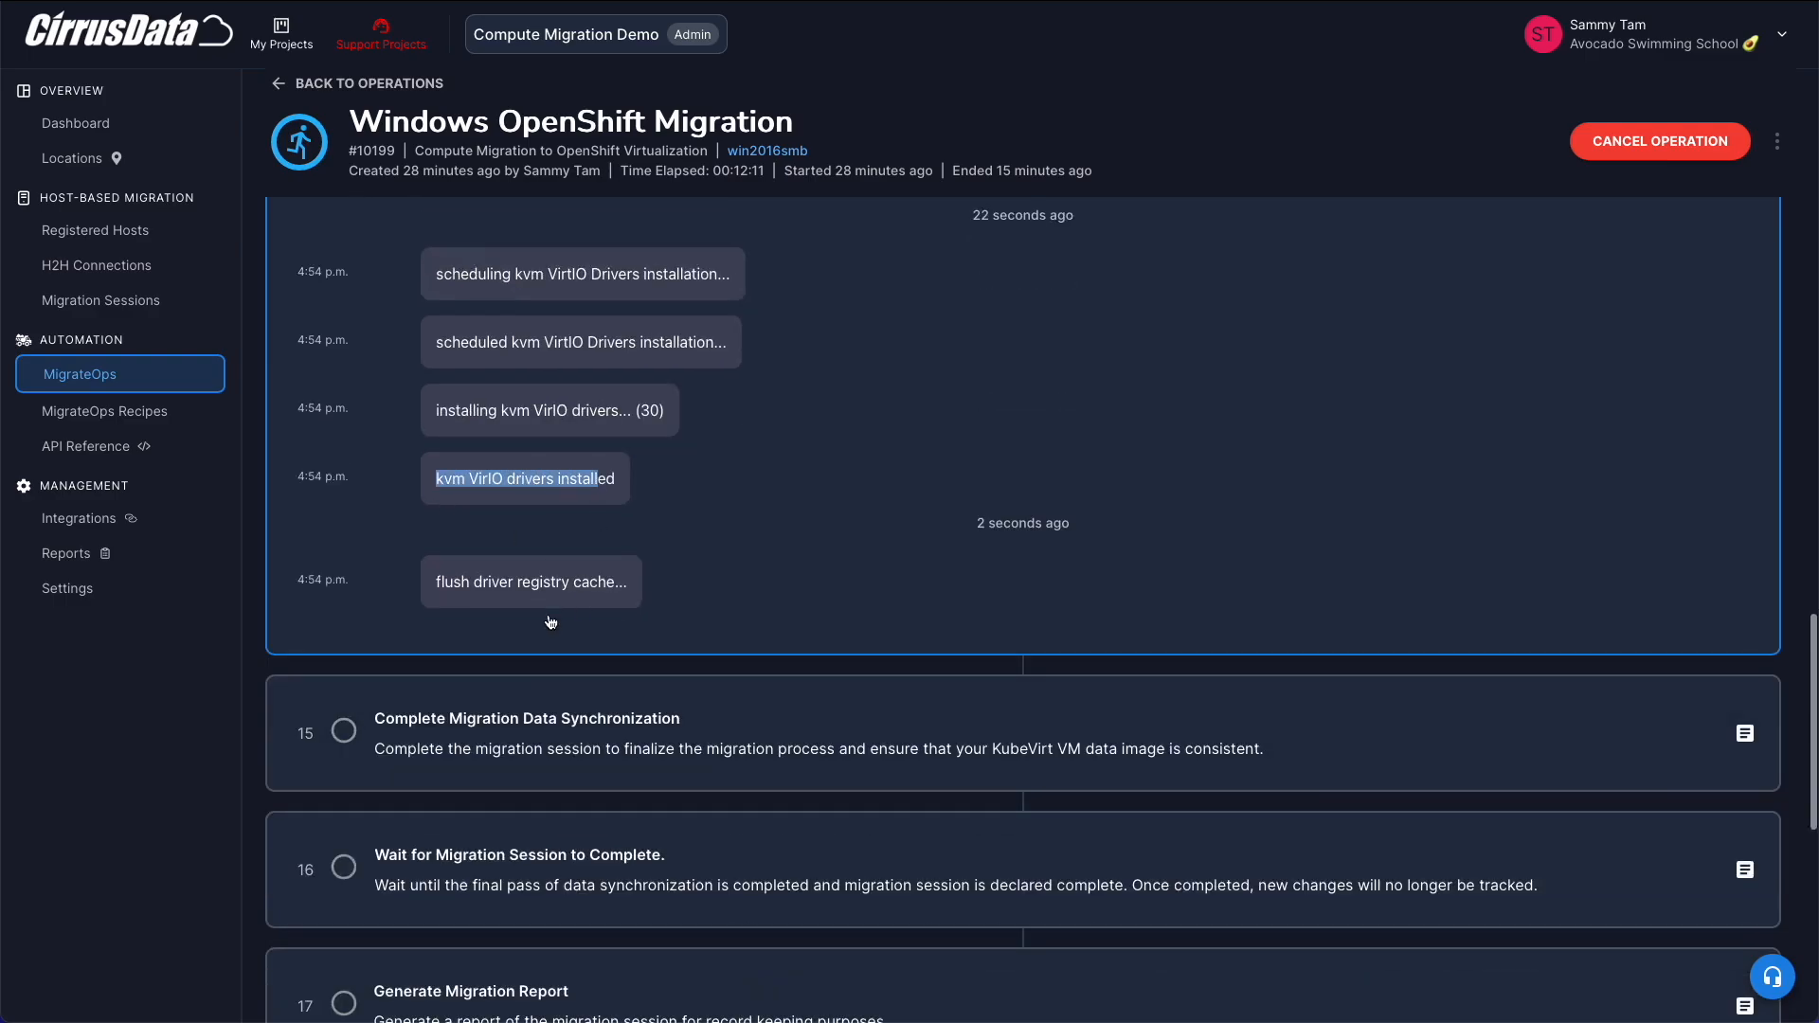
pyautogui.moveTo(428, 584); pyautogui.dragTo(607, 584)
pyautogui.click(607, 583)
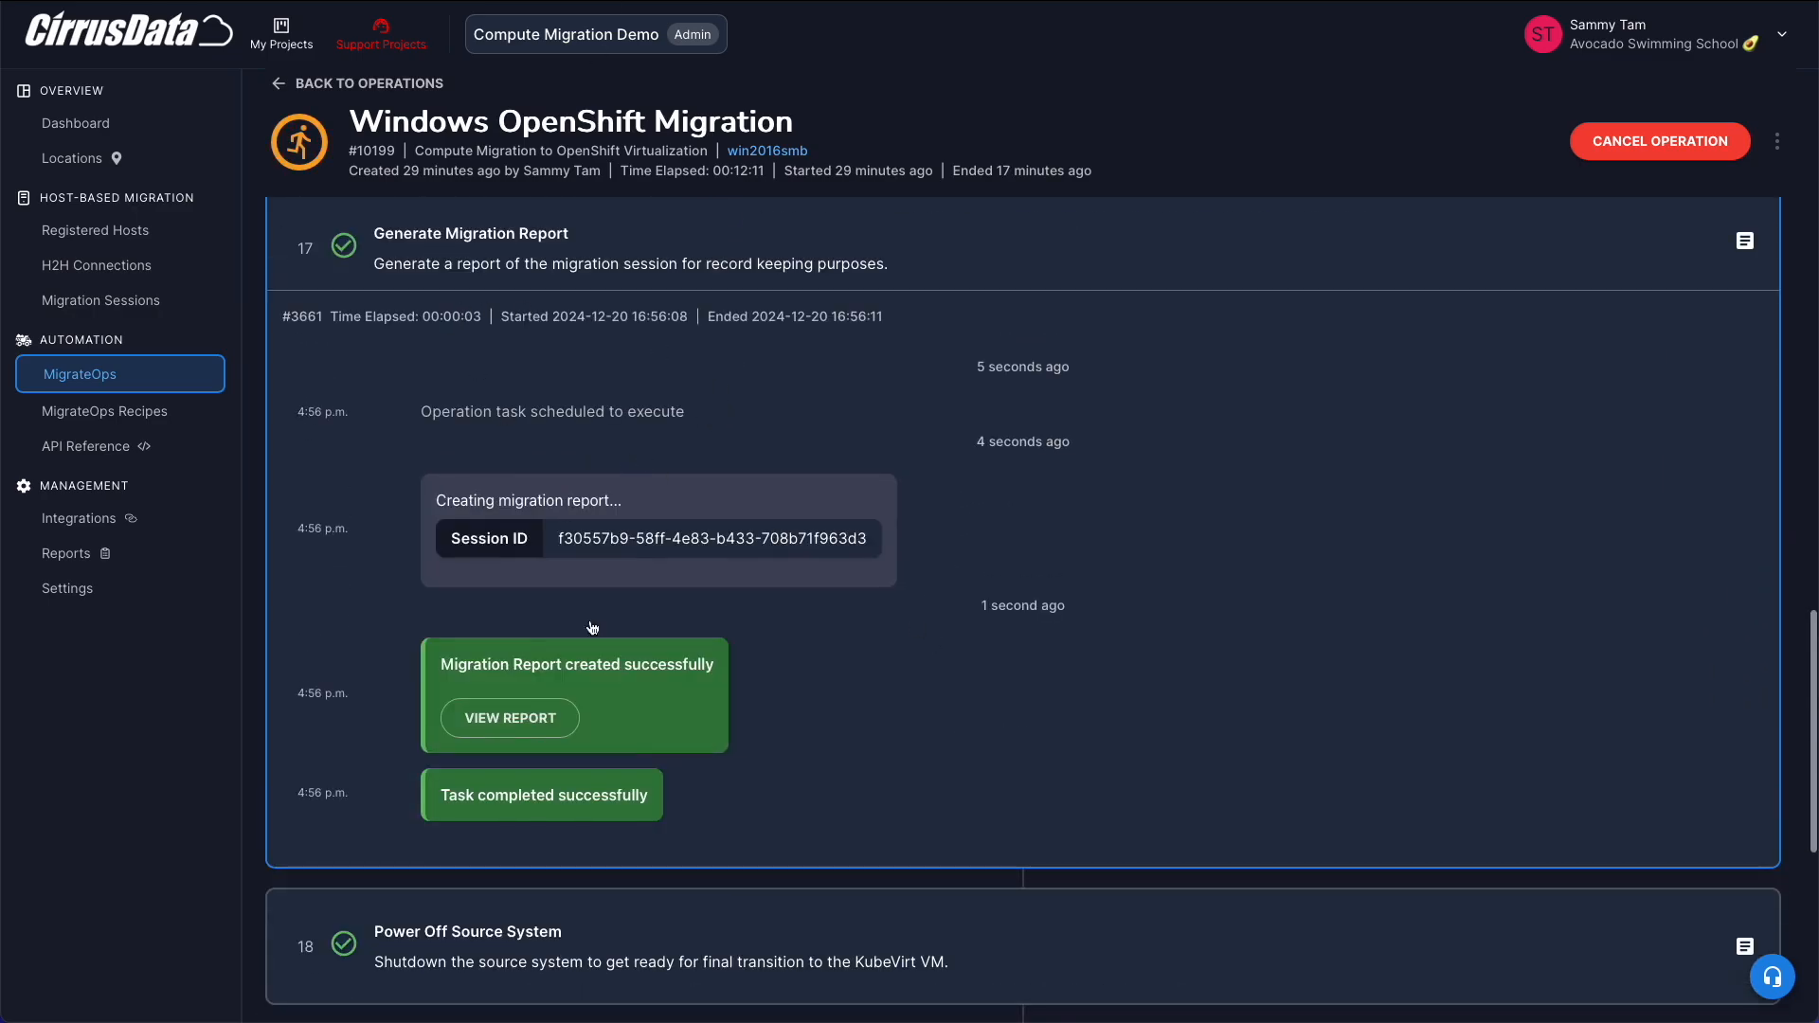
# Open the migration session report from the Generate Migration Report task, review its environment and volume sections, and close it.
pyautogui.click(528, 717)
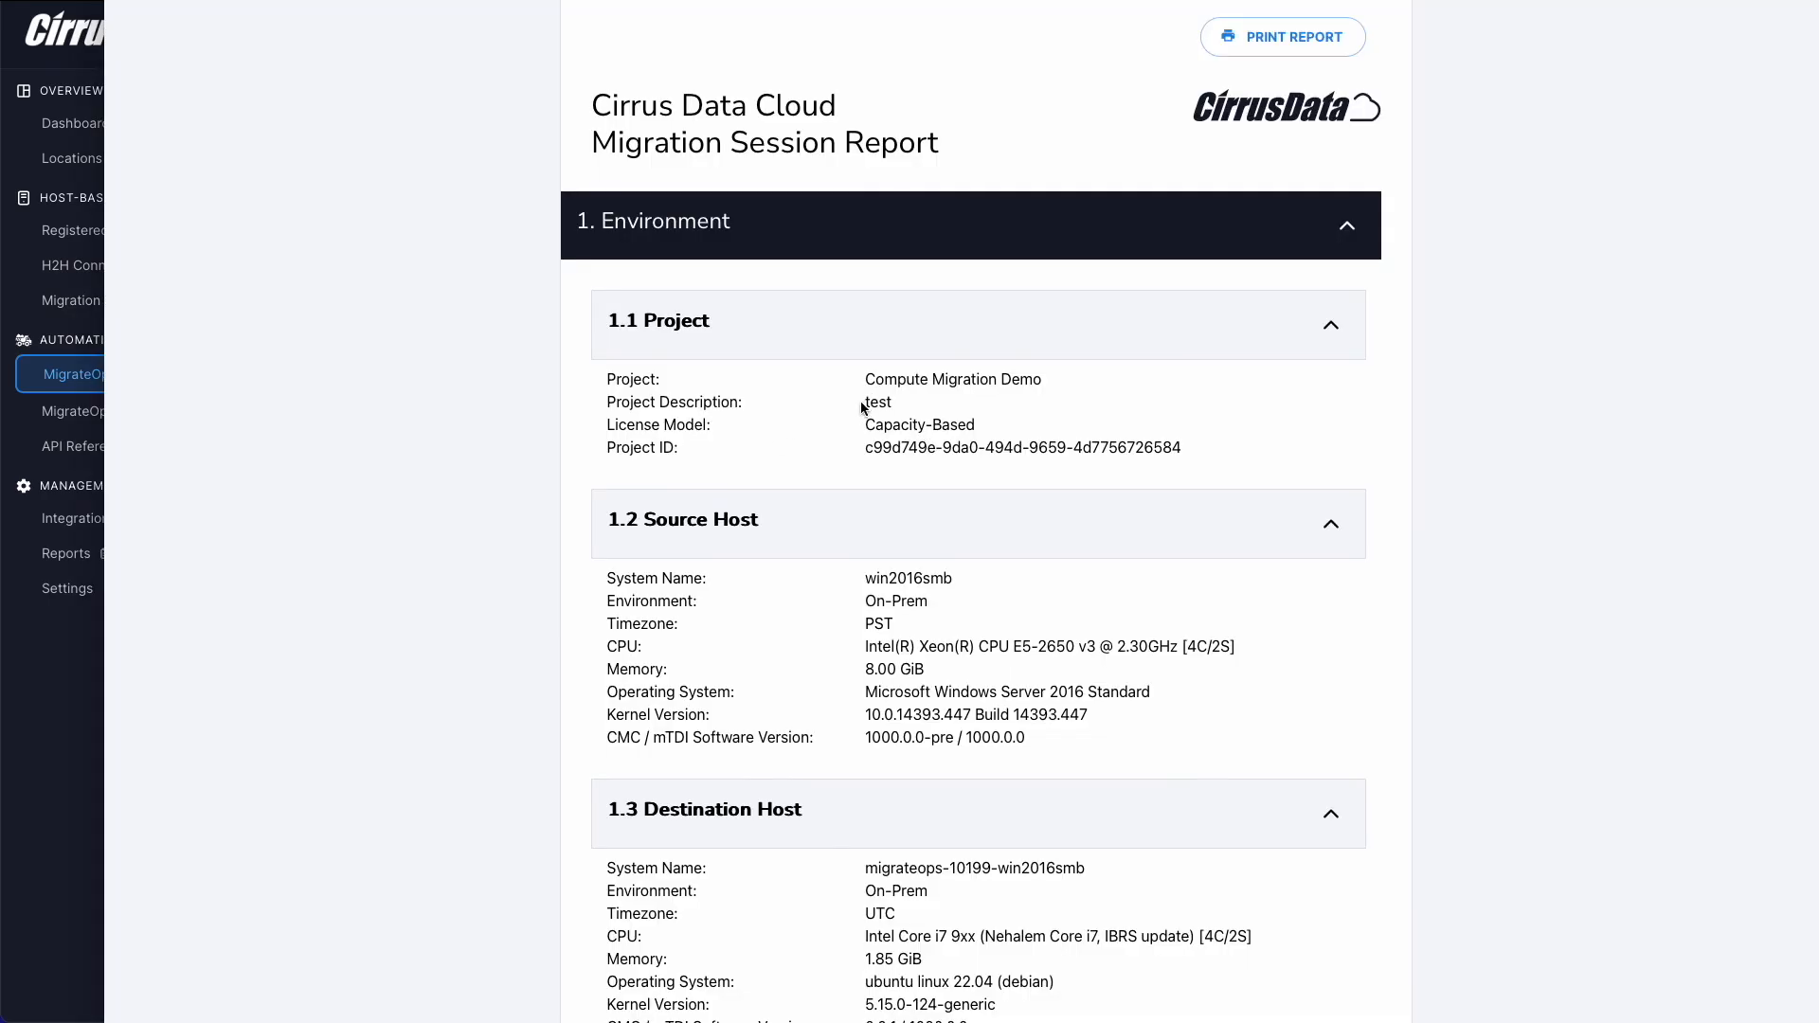
pyautogui.scroll(-2, 816, 515)
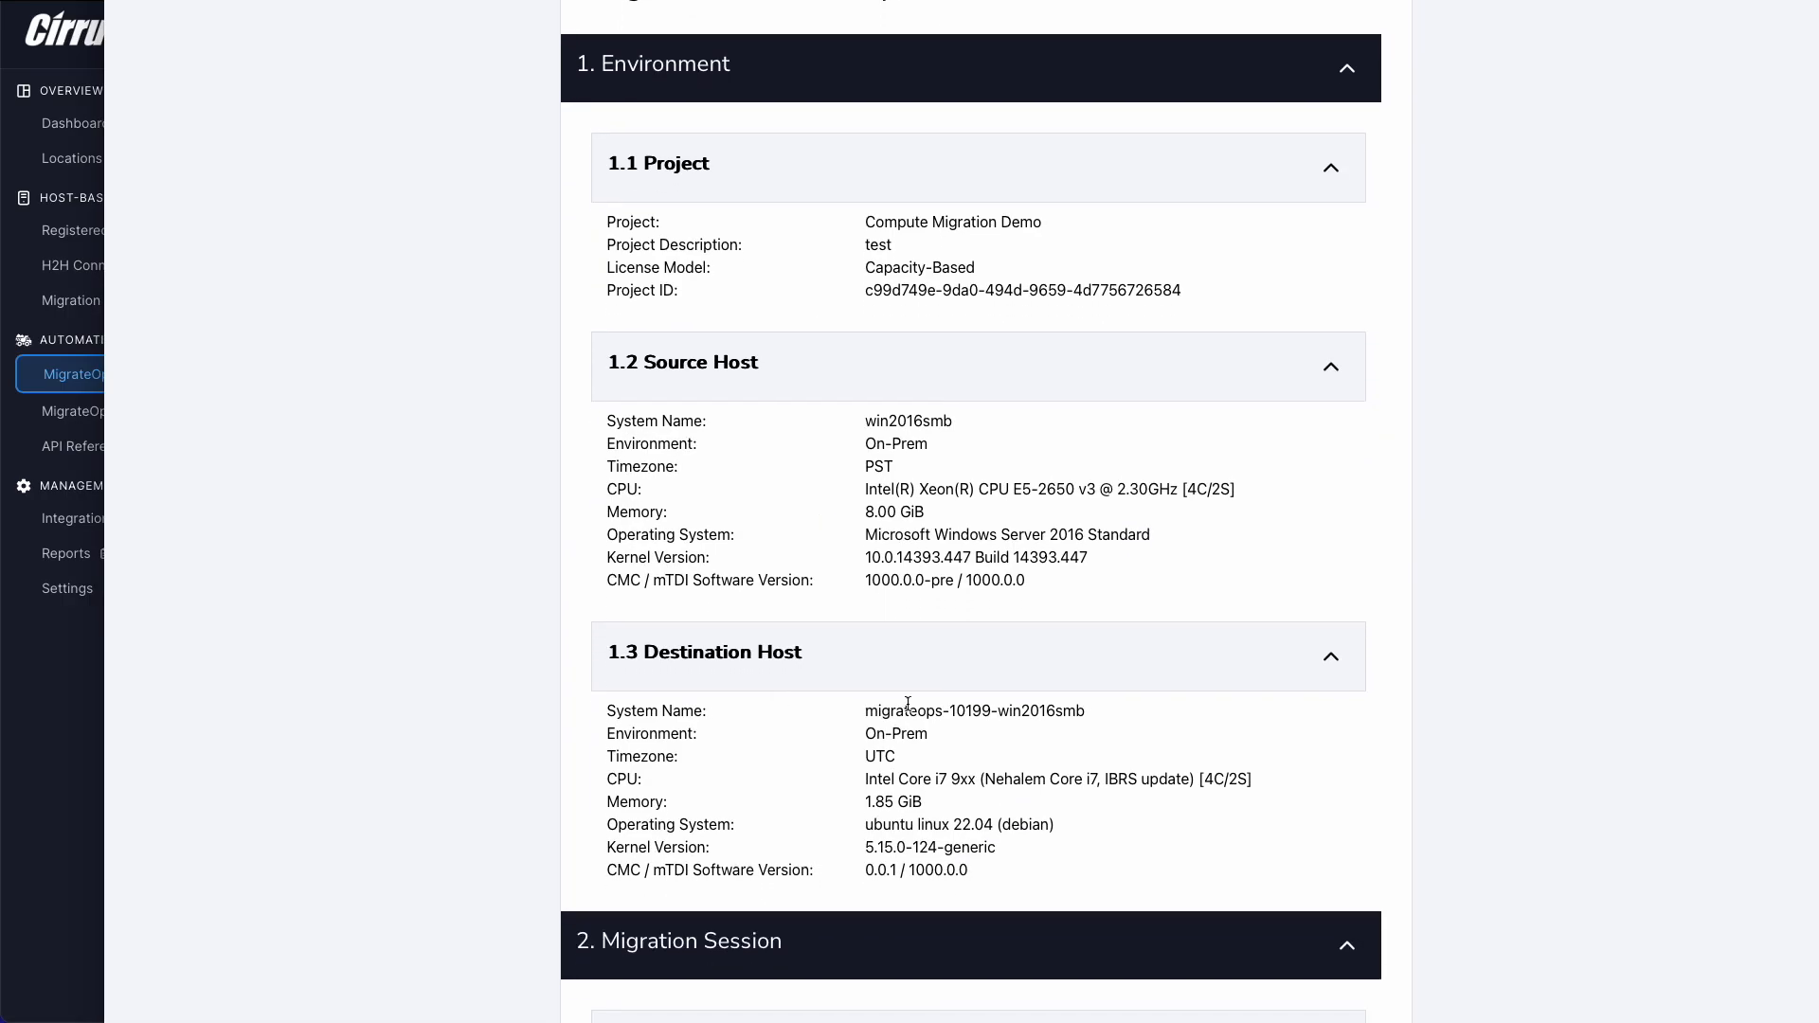
pyautogui.scroll(-20, 909, 784)
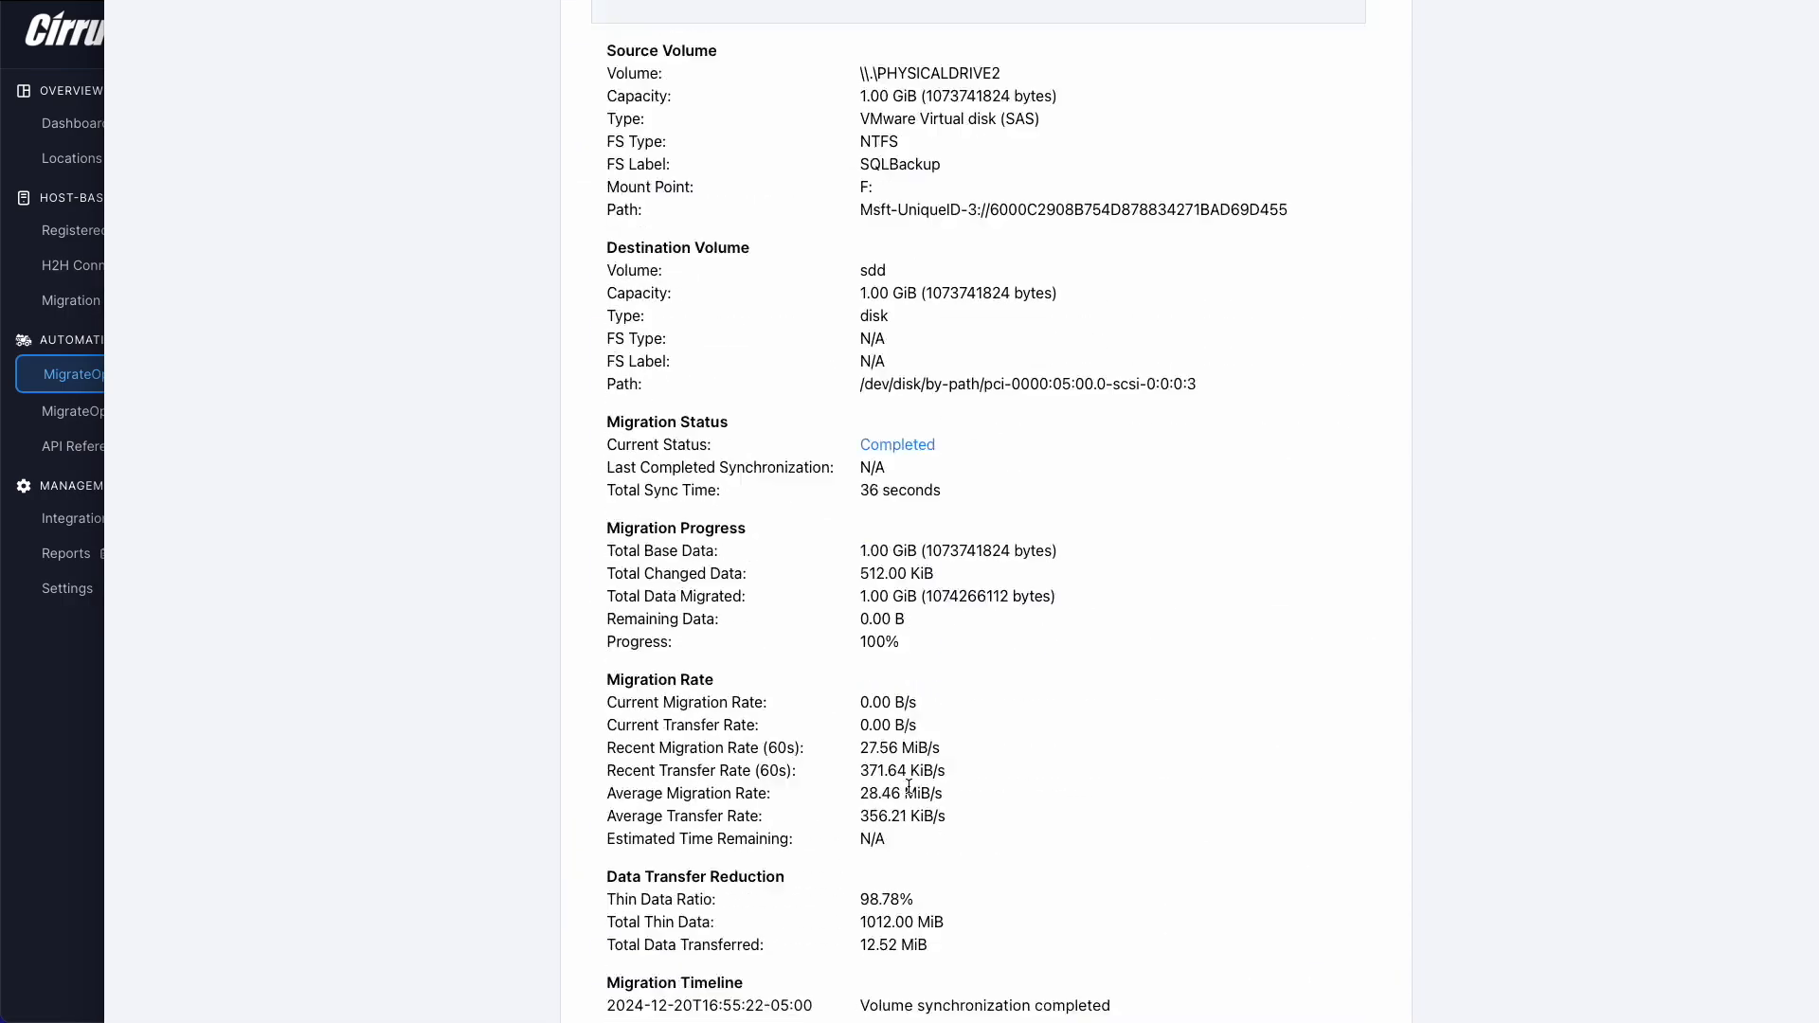
pyautogui.scroll(-3, 908, 786)
pyautogui.click(1255, 515)
# Review the Reconfigure Migration Virtual Machine task log with its data volume reassignments, and collapse it.
pyautogui.scroll(-5, 1255, 513)
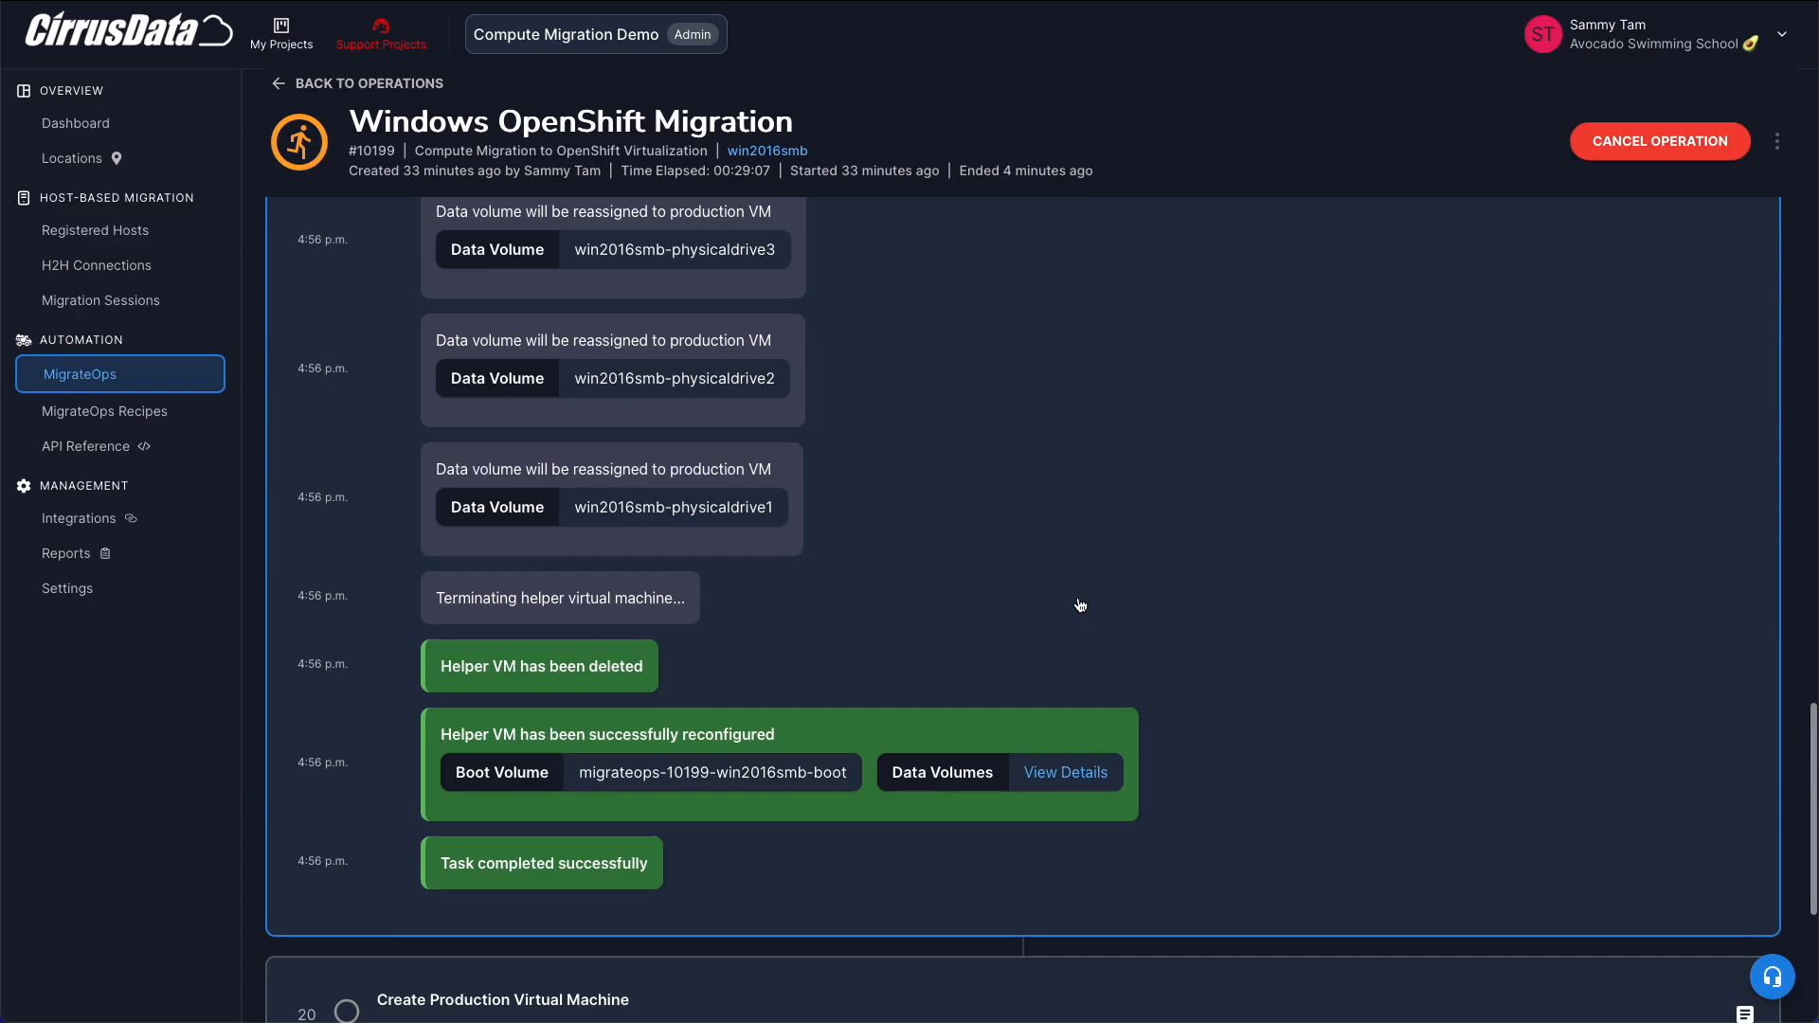
pyautogui.scroll(5, 940, 745)
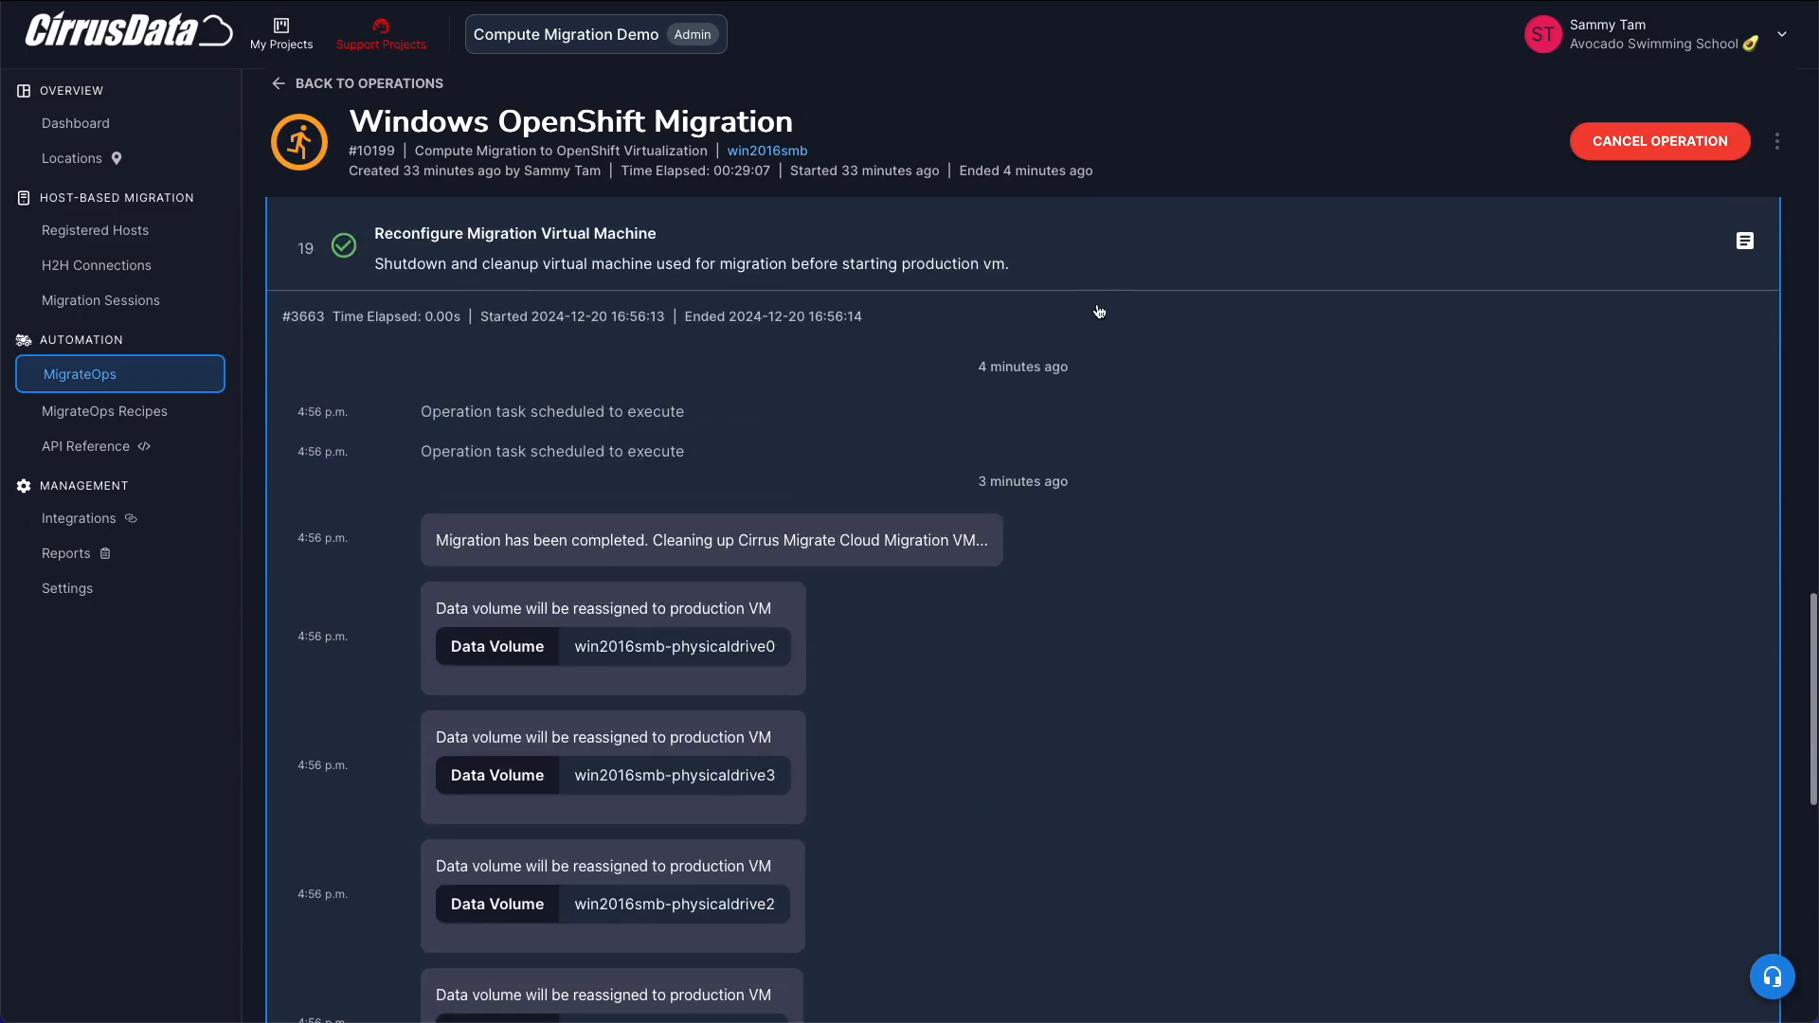
pyautogui.click(1118, 273)
# Examine the Create Production Virtual Machine task log, and check the remaining post-migration and cleanup tasks.
pyautogui.click(645, 517)
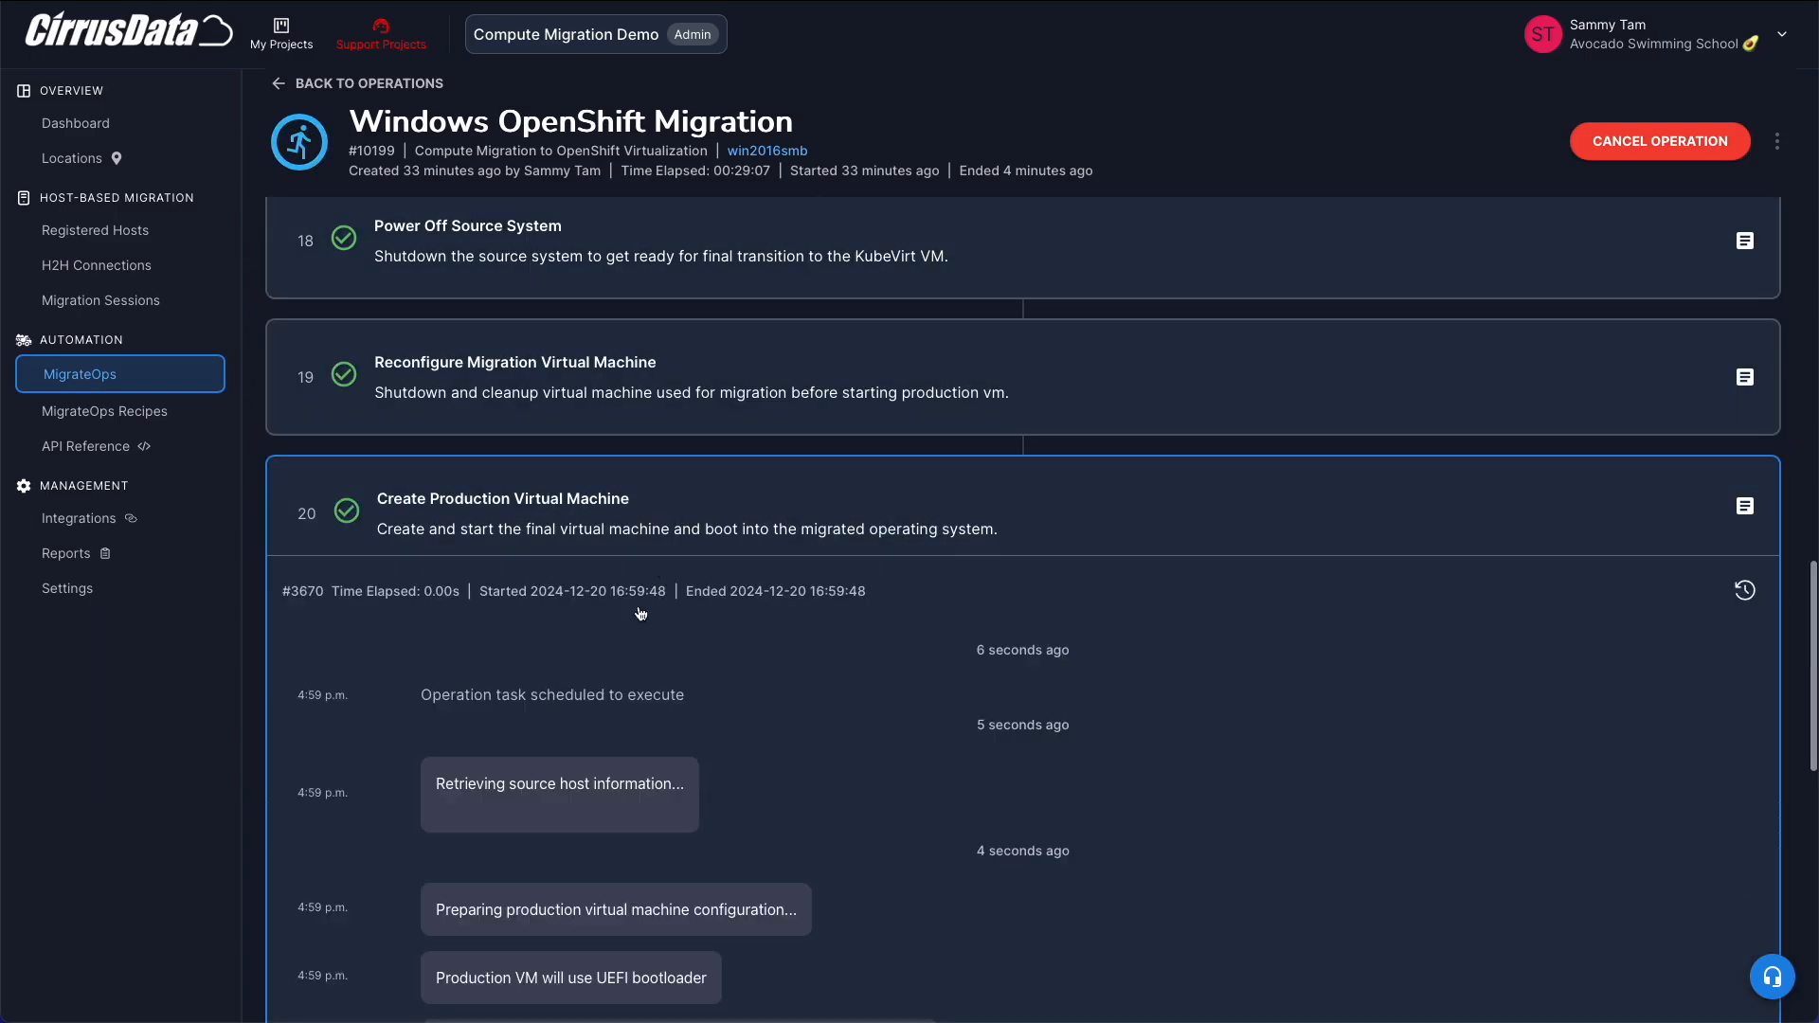
pyautogui.scroll(-7, 640, 613)
pyautogui.scroll(-1, 634, 638)
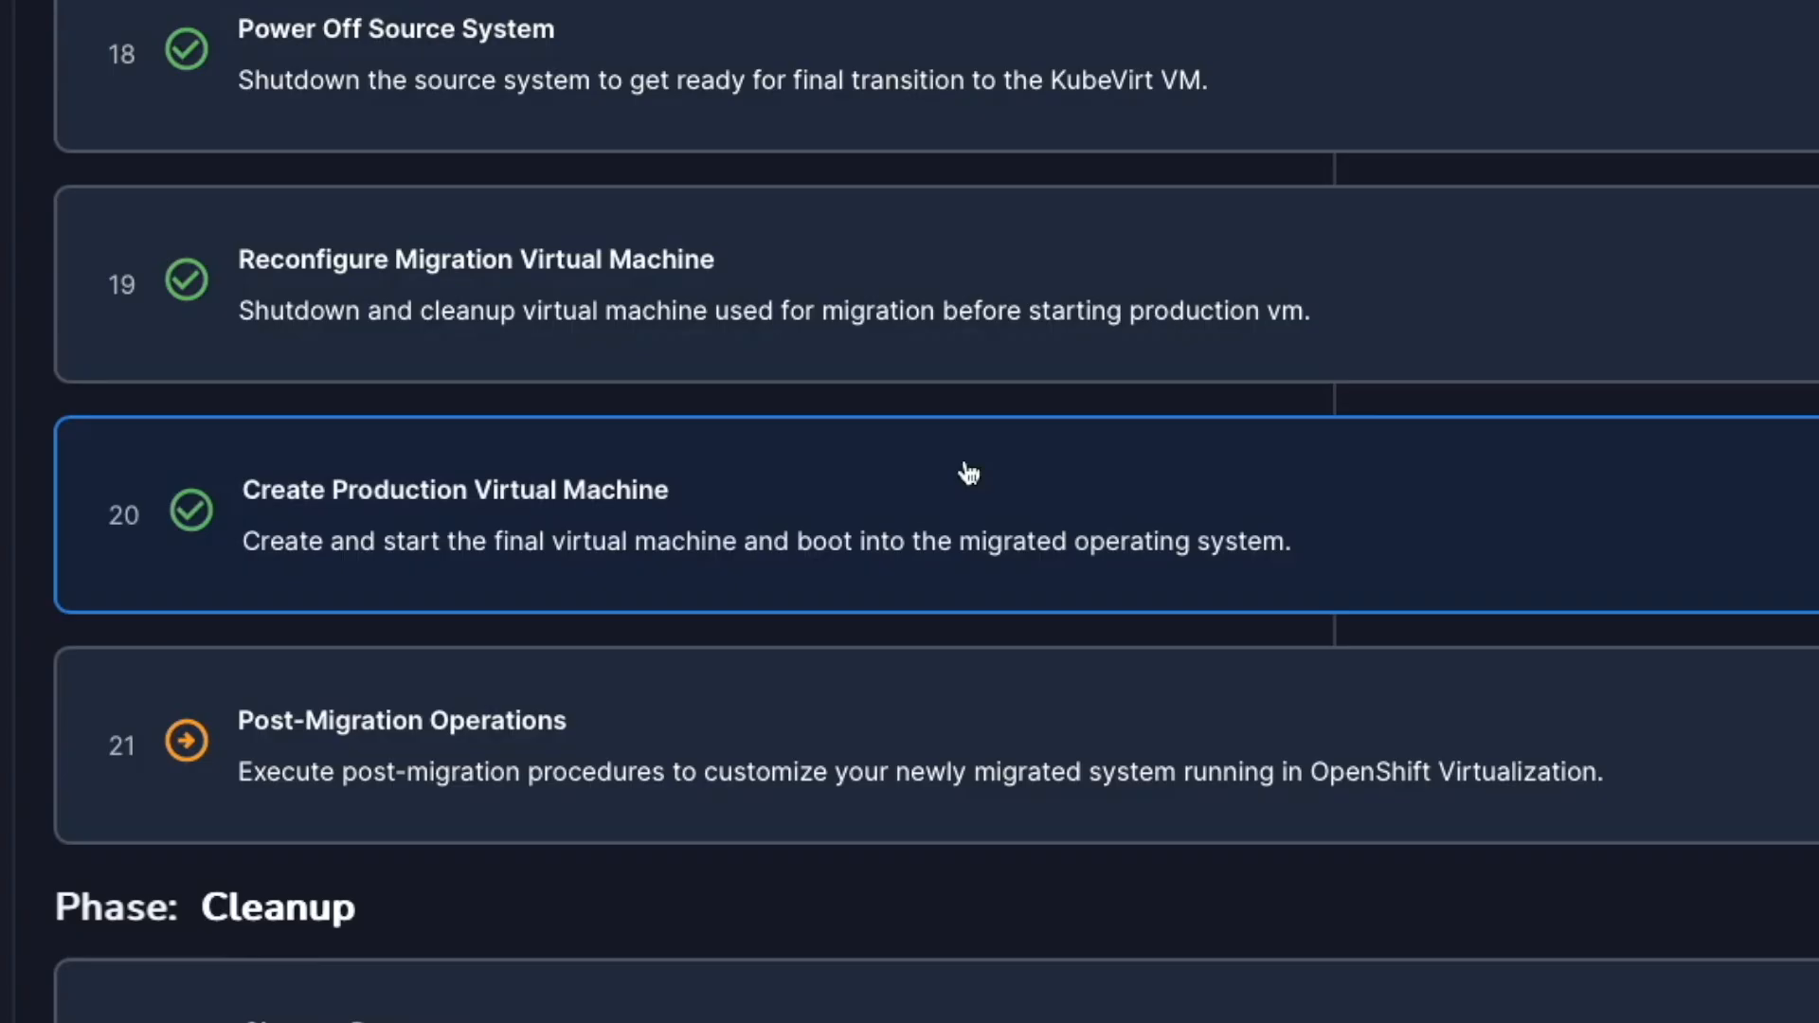
pyautogui.click(772, 527)
pyautogui.scroll(-8, 680, 725)
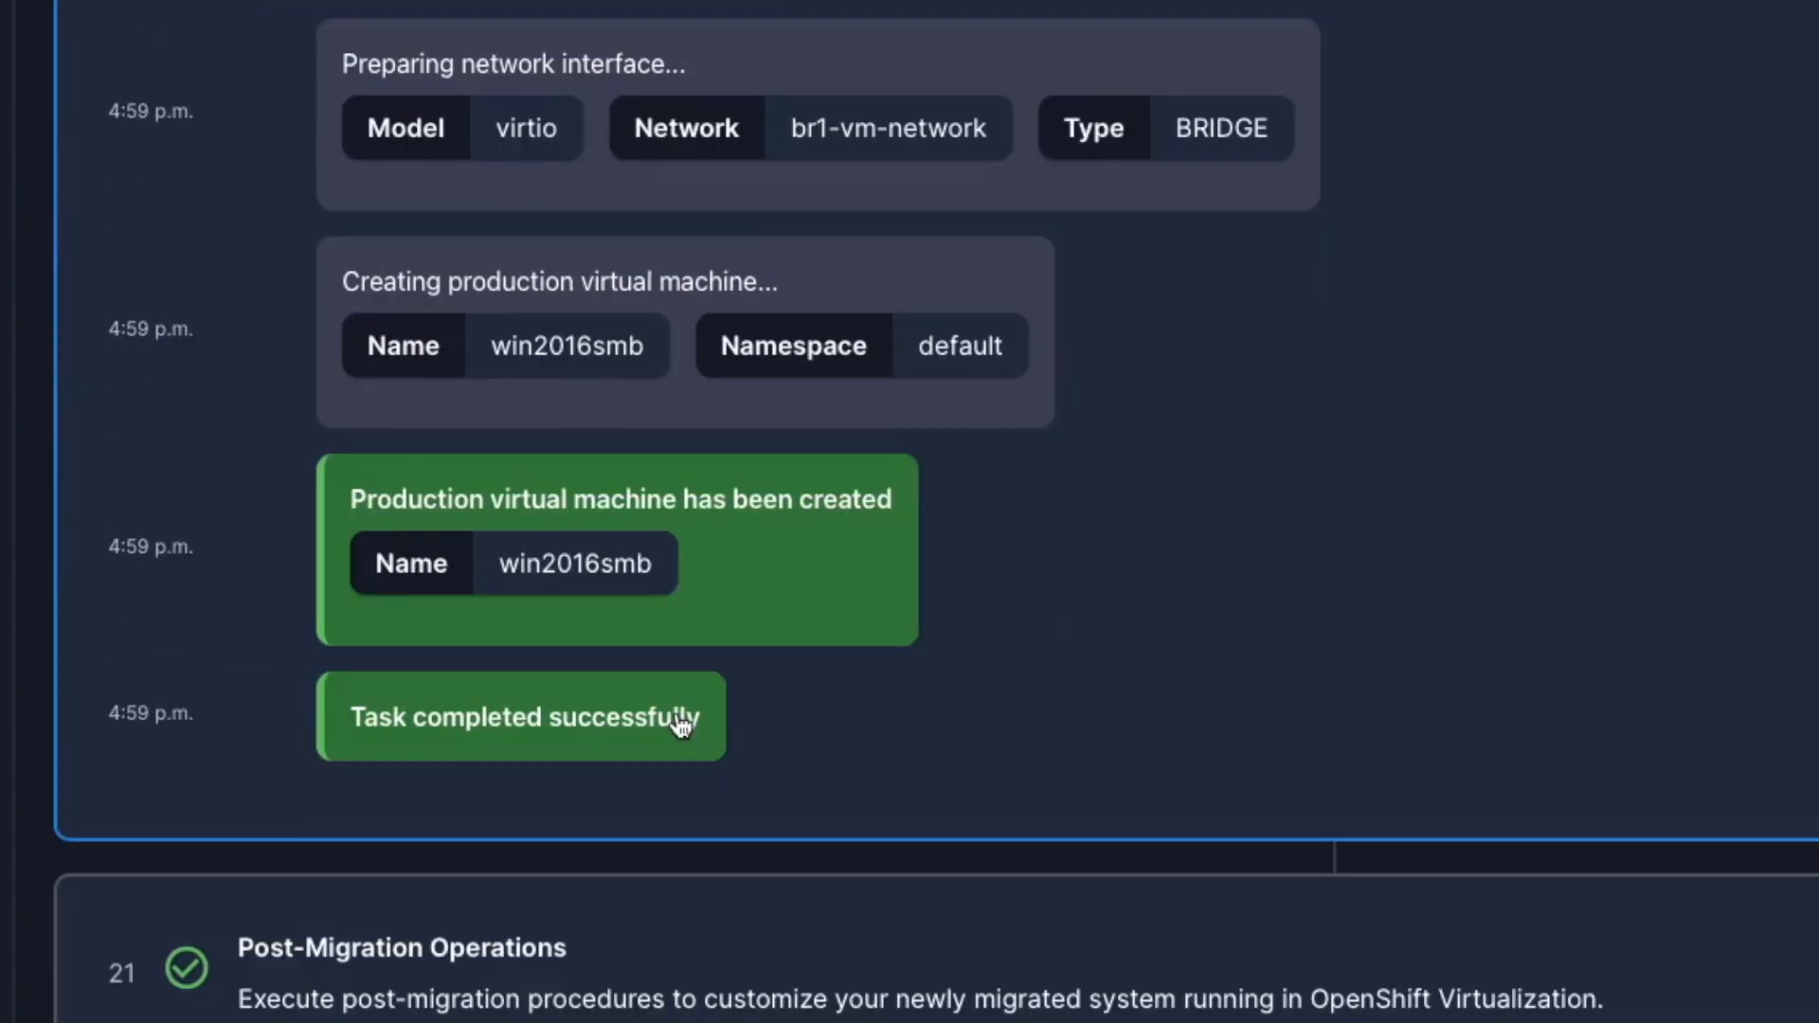
pyautogui.scroll(18, 680, 725)
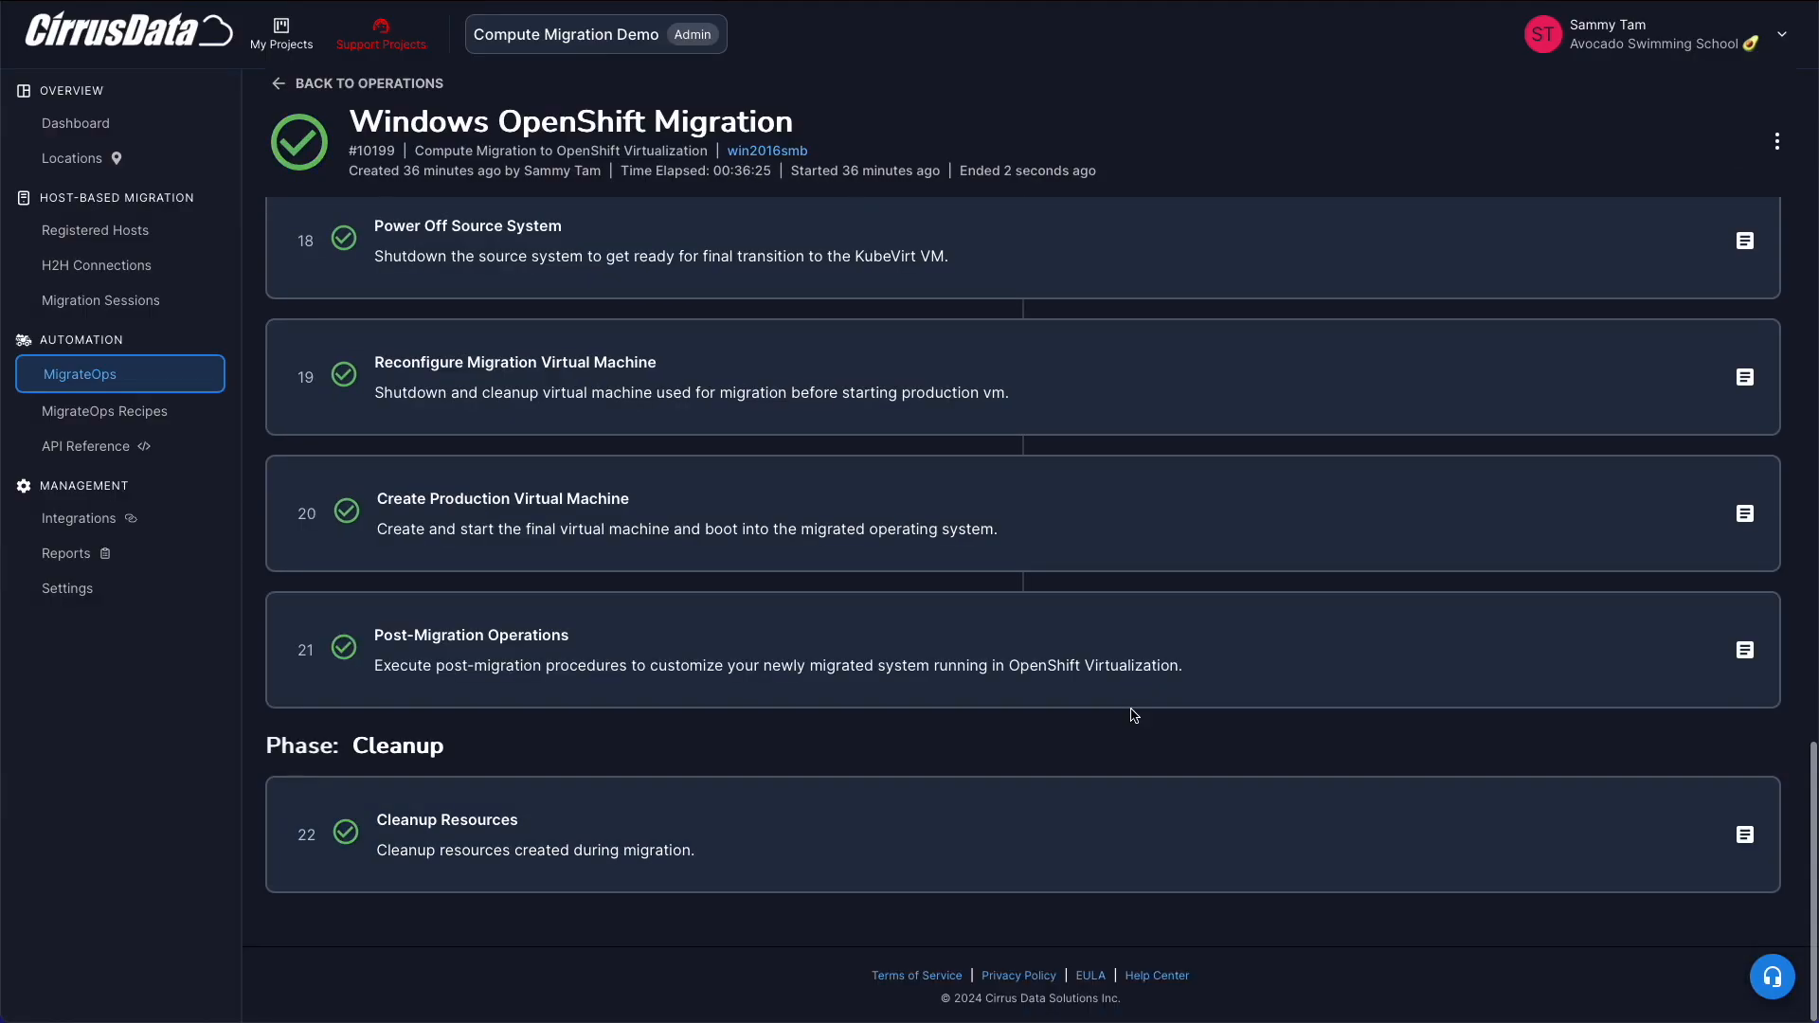
pyautogui.scroll(5, 1137, 746)
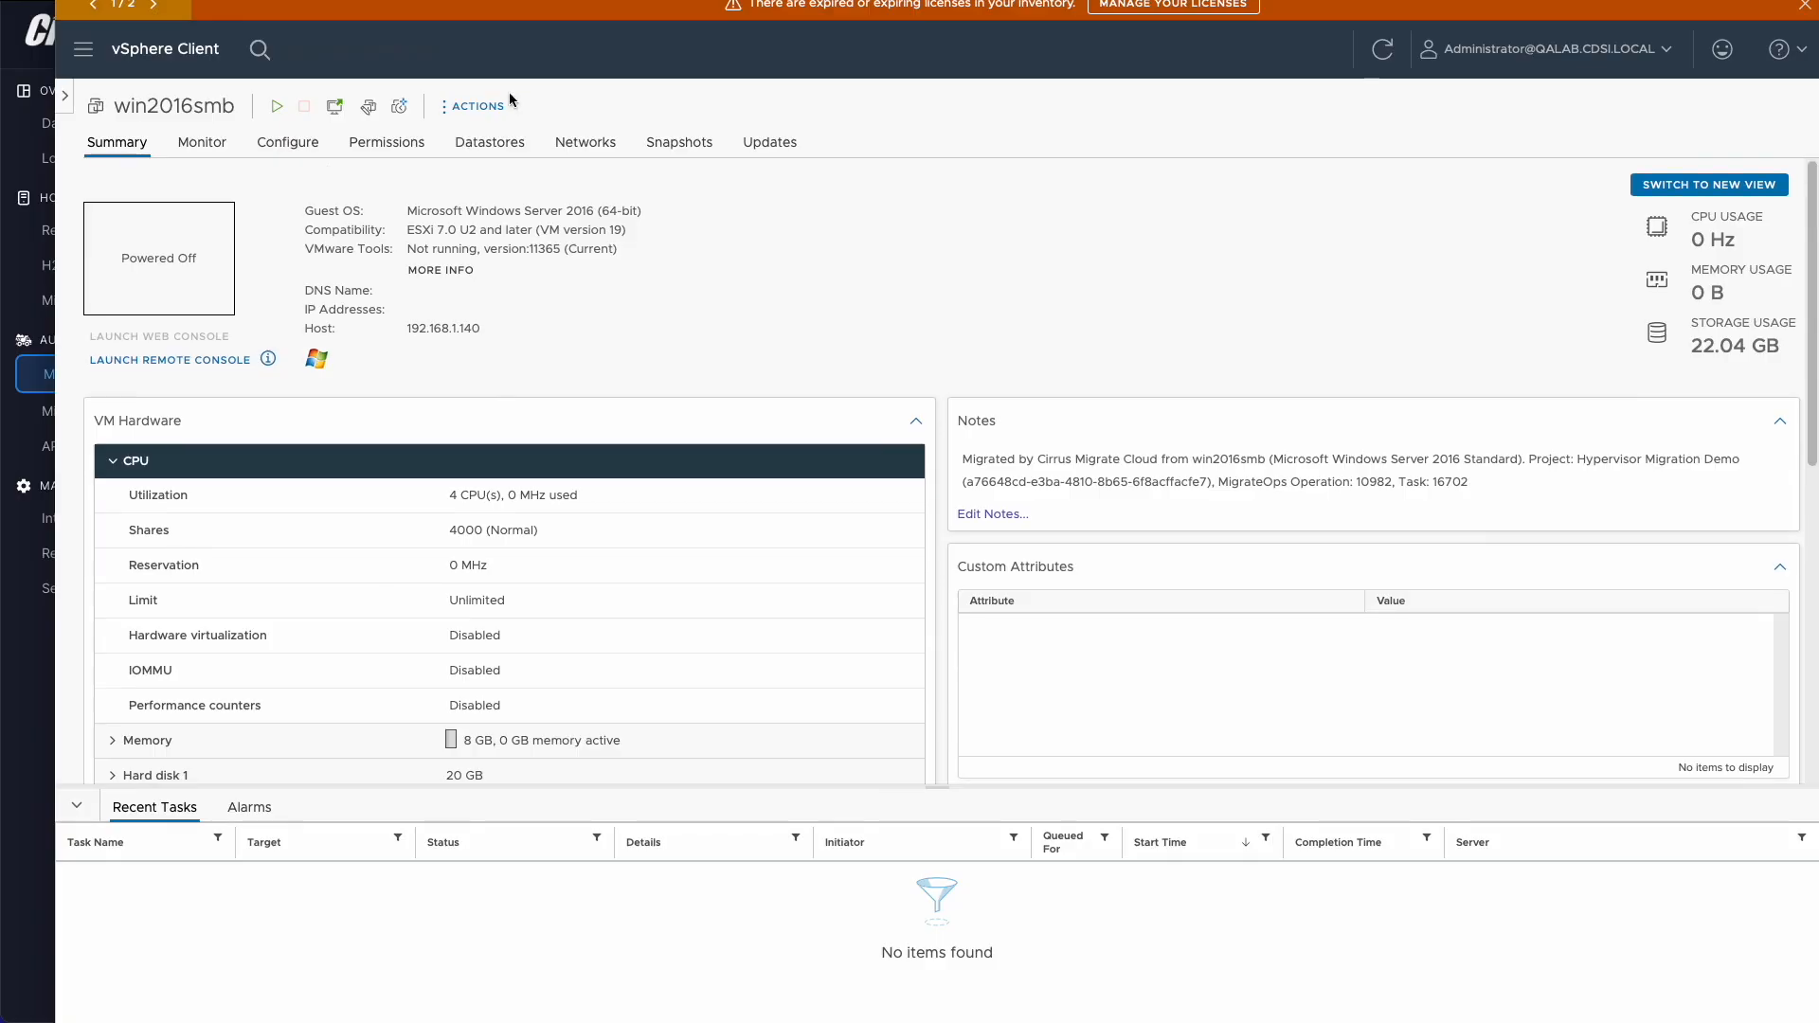
# Check the power actions available for the source win2016smb VM in vSphere Client, and dismiss them.
pyautogui.click(474, 106)
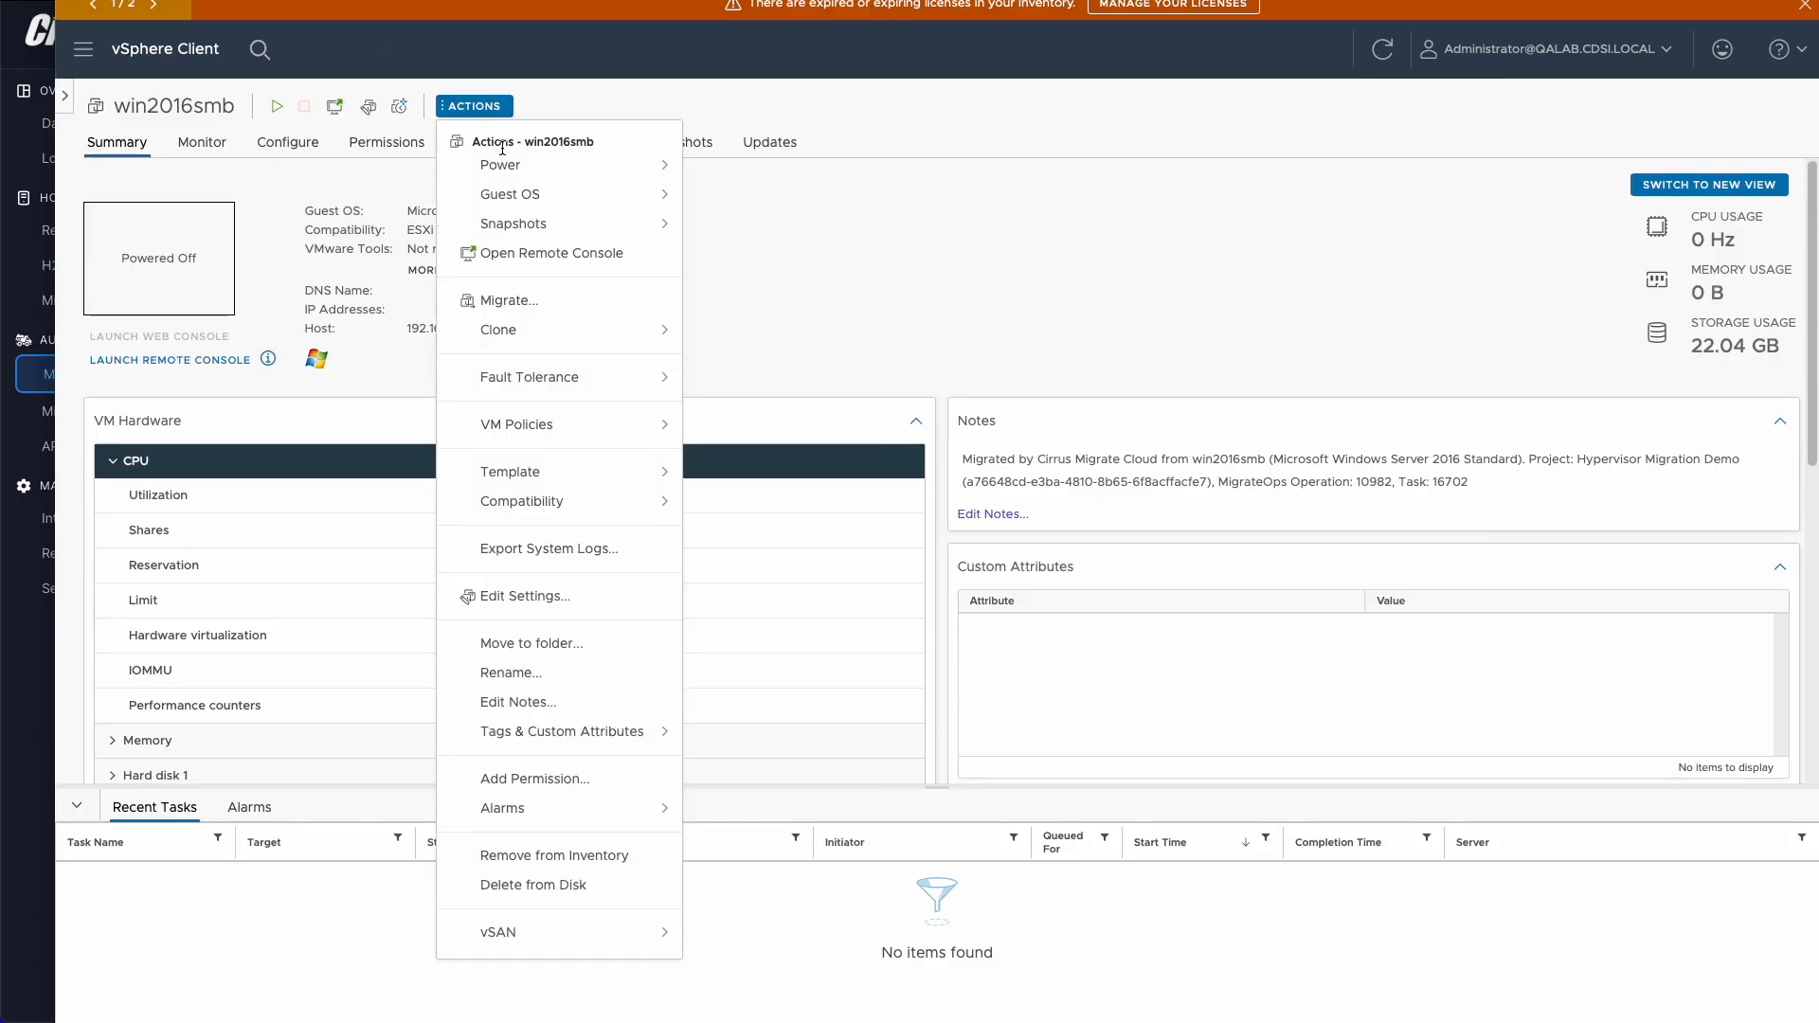
pyautogui.moveTo(592, 177)
pyautogui.press('Escape')
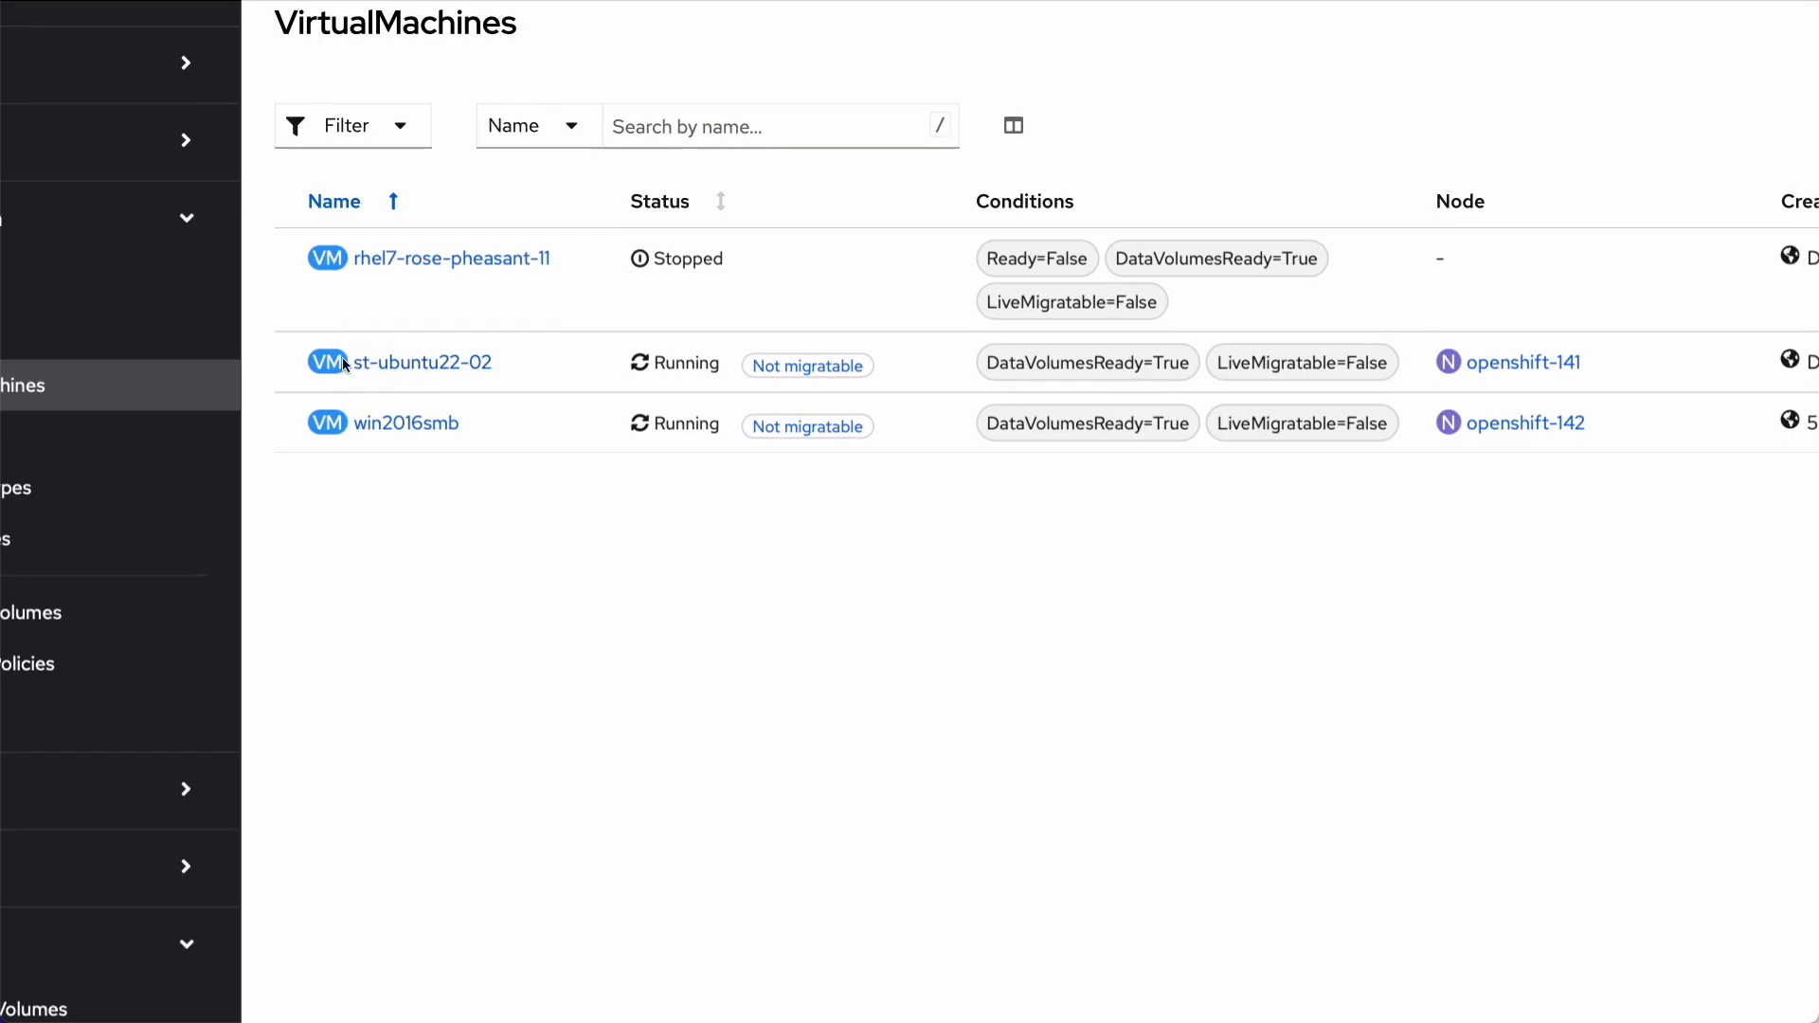
# Open the win2016smb VM in Red Hat OpenShift and check its hostname, CPU and memory, and operating system details.
pyautogui.click(422, 428)
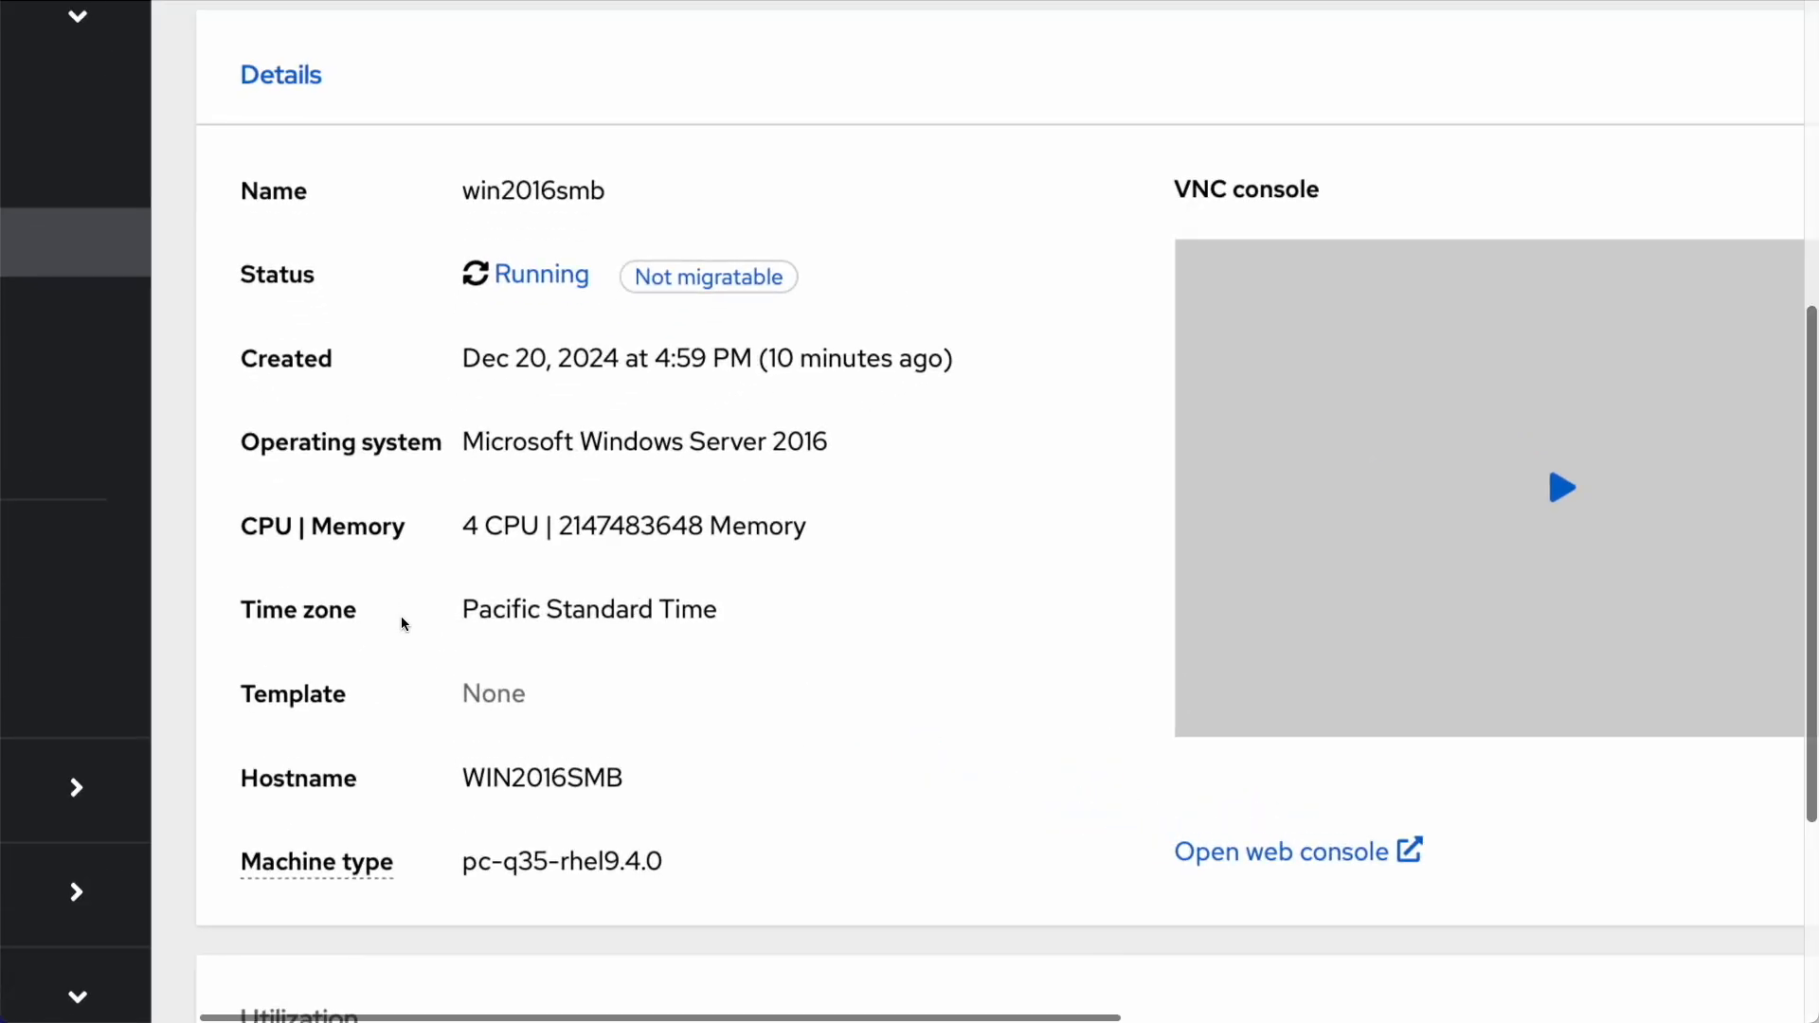
pyautogui.moveTo(447, 766); pyautogui.dragTo(496, 781)
pyautogui.click(495, 782)
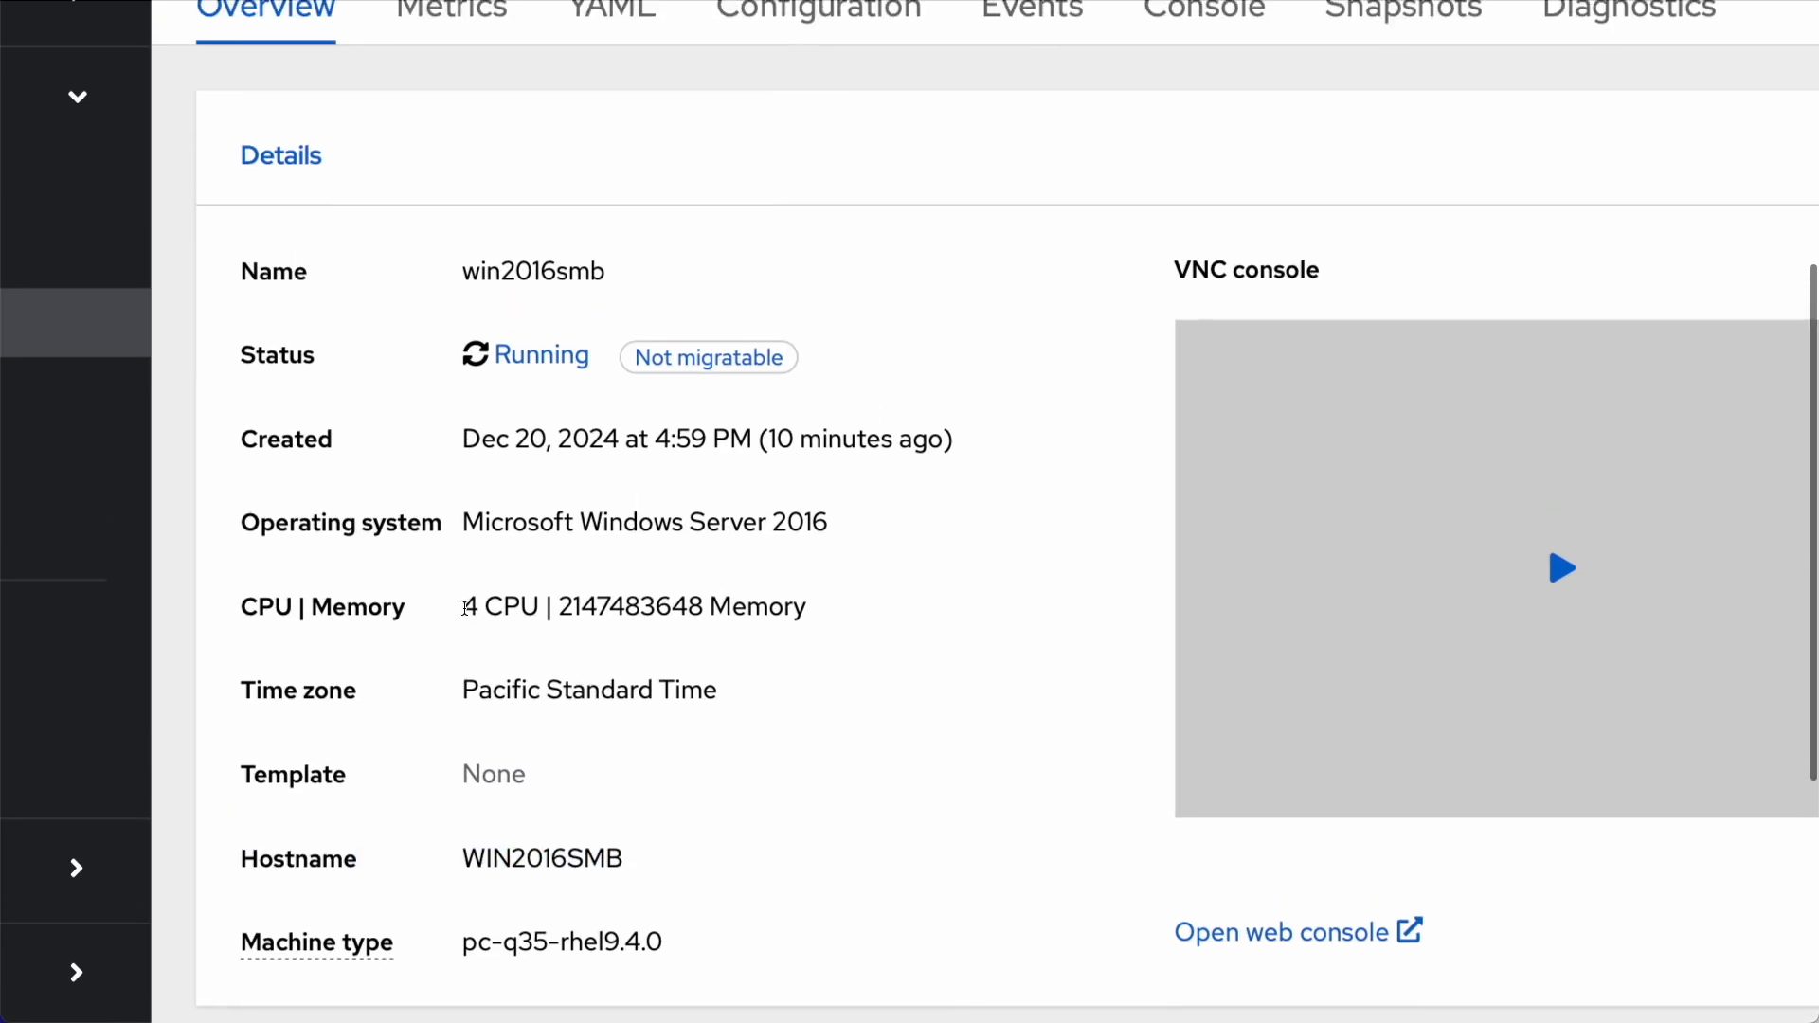
pyautogui.moveTo(467, 607); pyautogui.dragTo(544, 634)
pyautogui.click(571, 651)
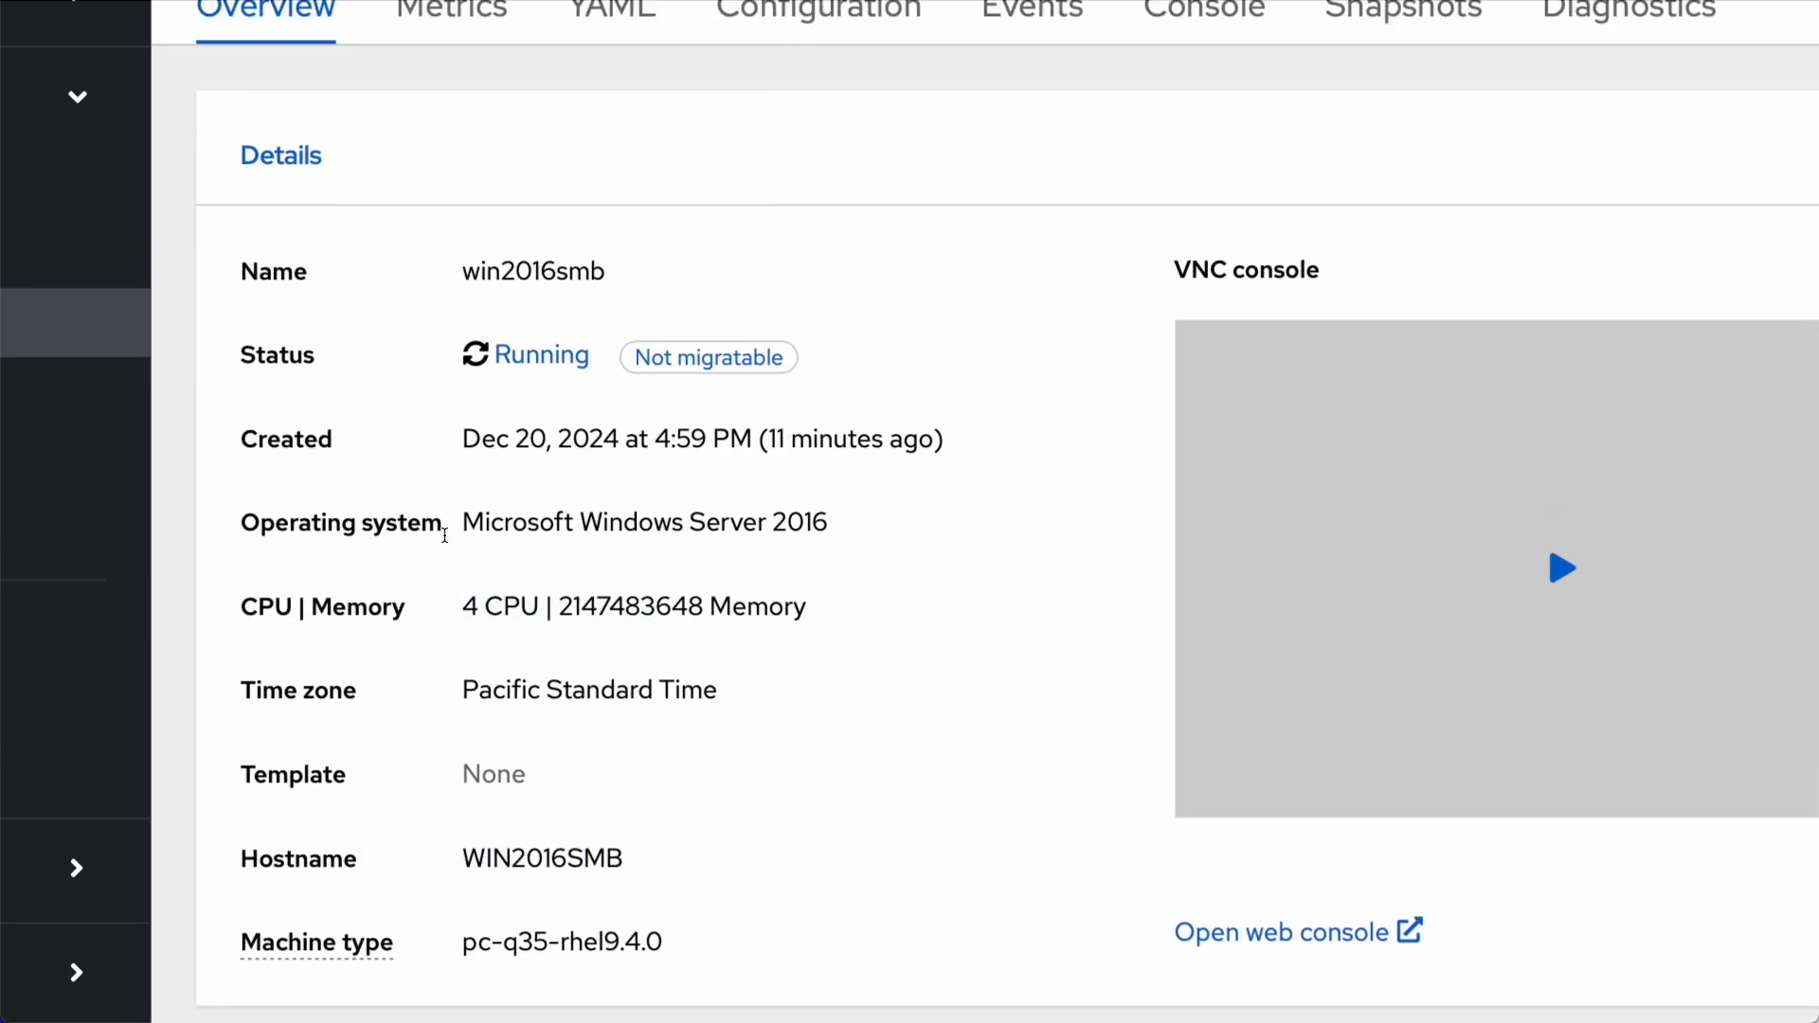
pyautogui.moveTo(248, 523); pyautogui.dragTo(860, 520)
pyautogui.click(863, 520)
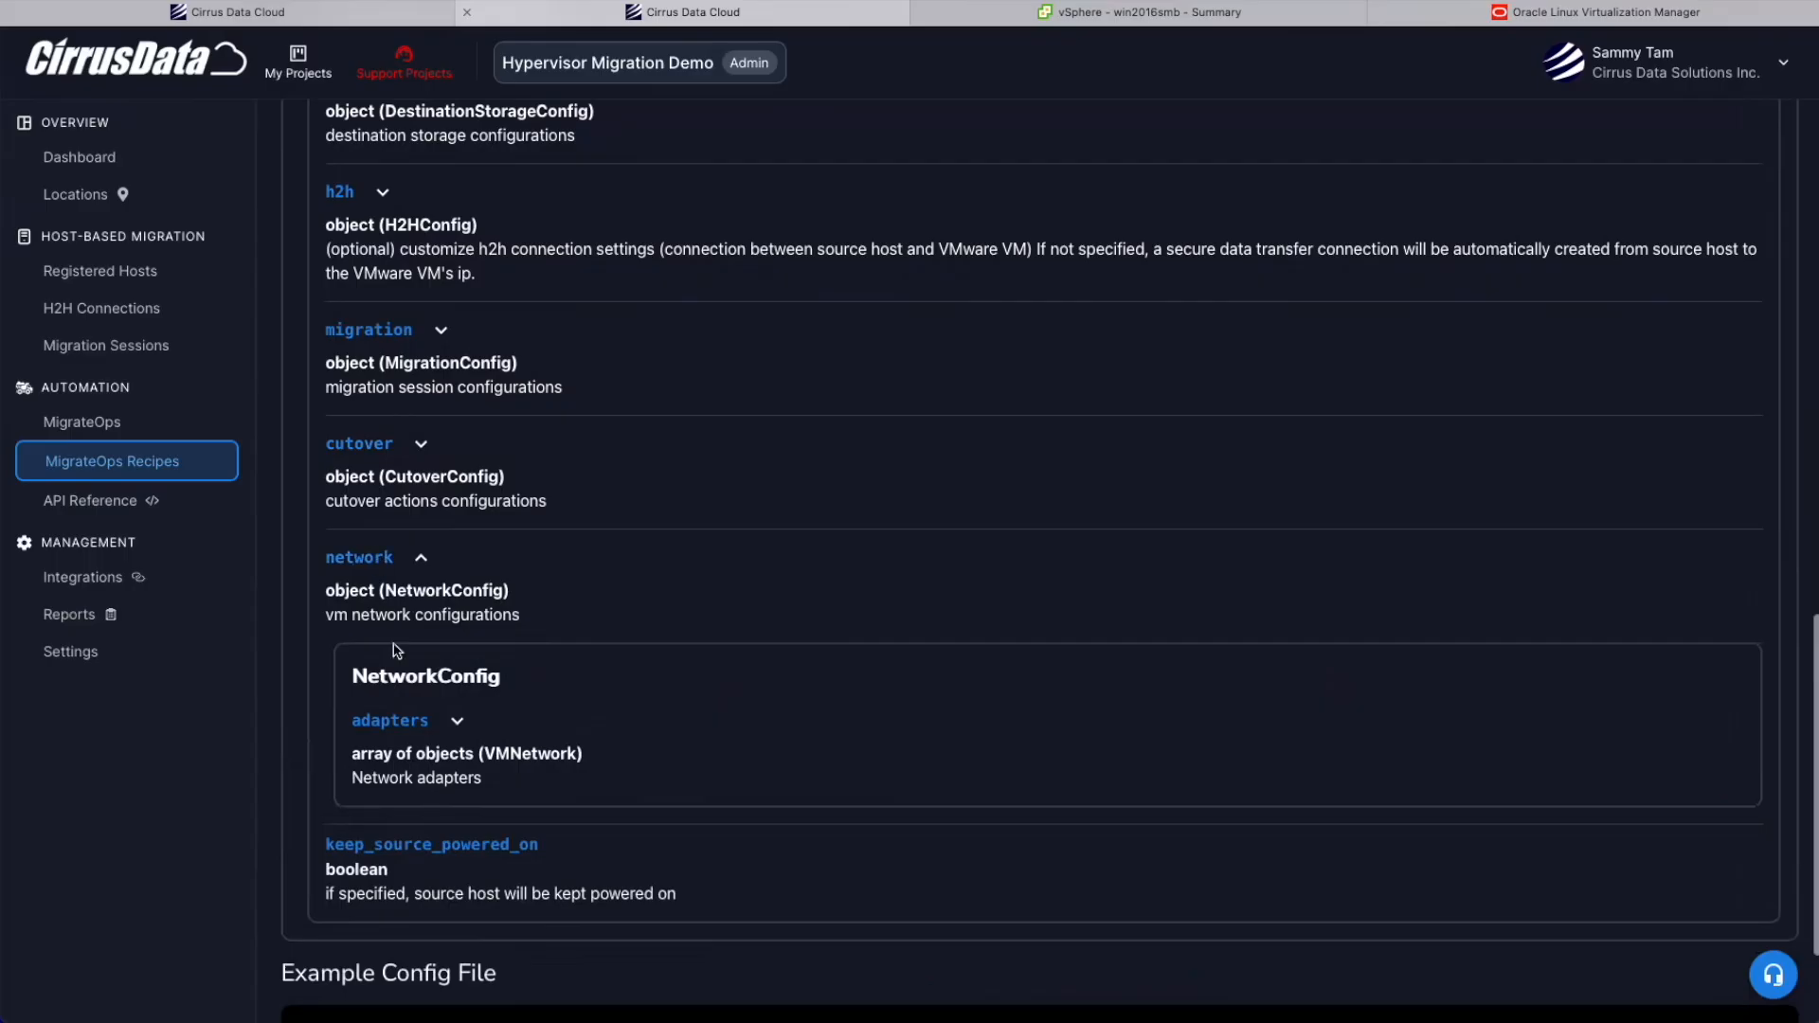
# Expand the network adapters schema in the Cirrus Data Cloud MigrateOps recipe reference and examine the transfer_mac option.
pyautogui.scroll(-2, 403, 654)
pyautogui.click(409, 569)
pyautogui.scroll(-5, 426, 664)
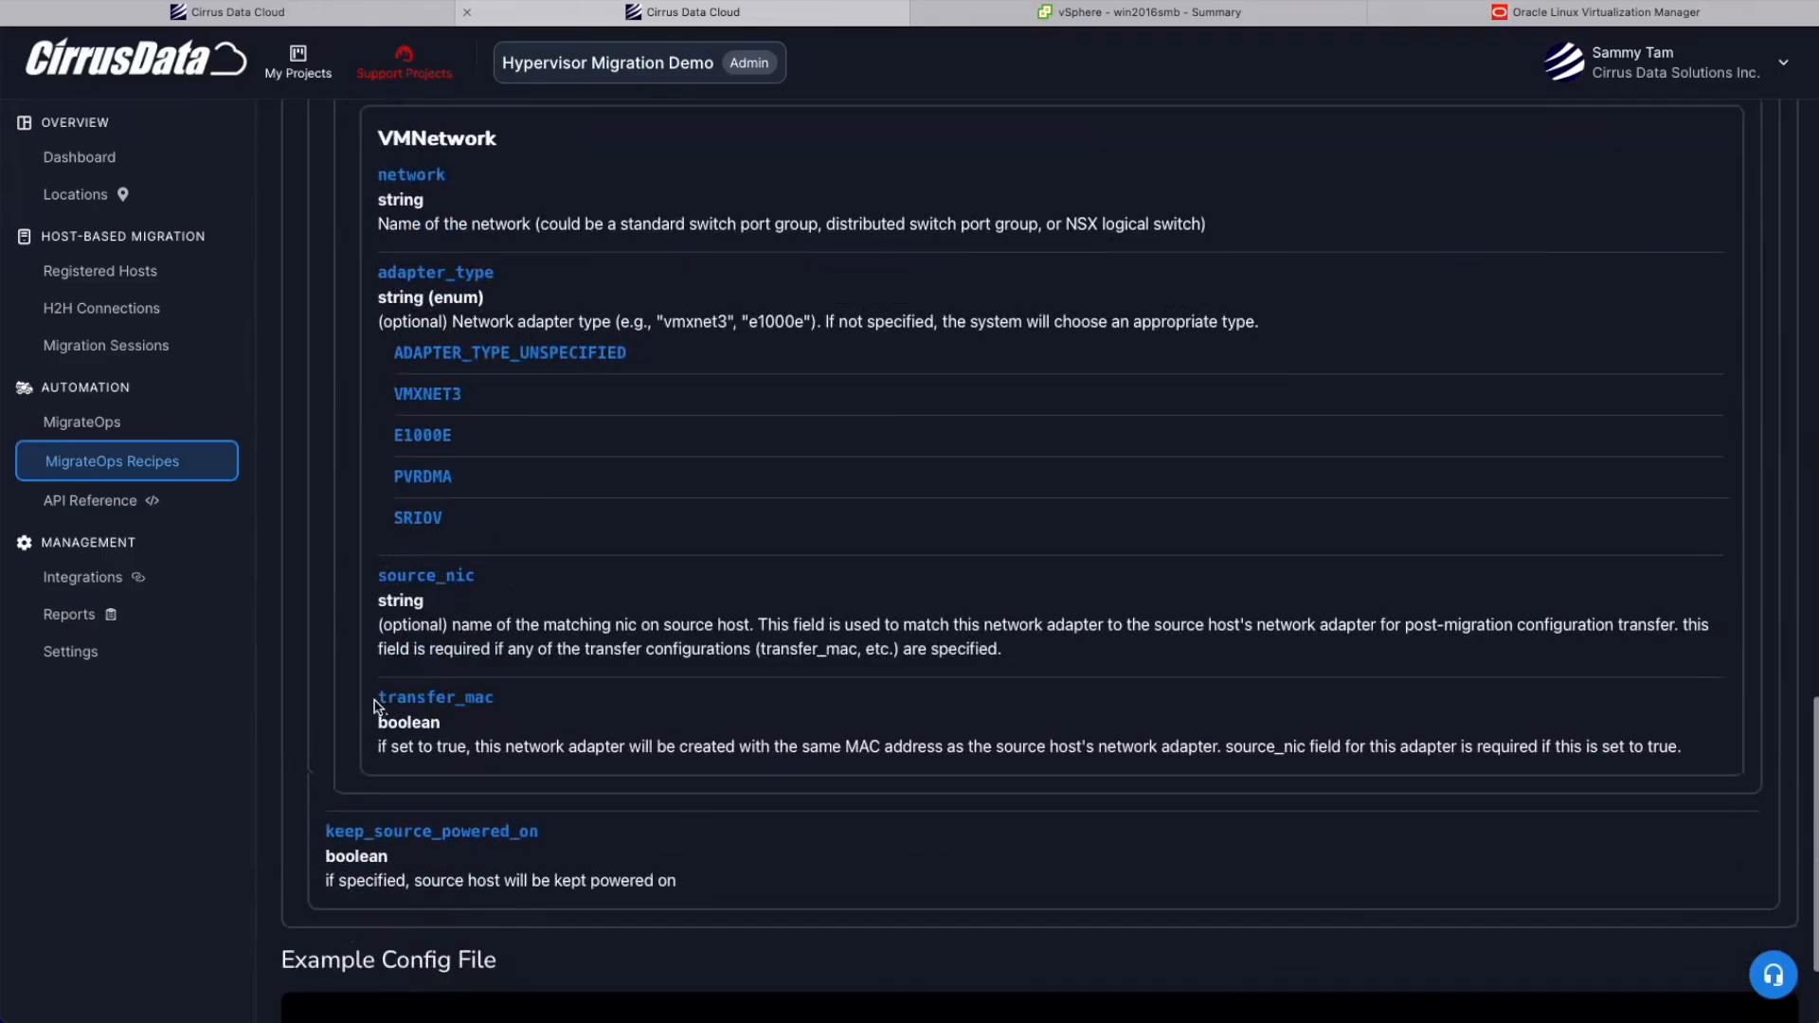
pyautogui.moveTo(377, 698); pyautogui.dragTo(516, 703)
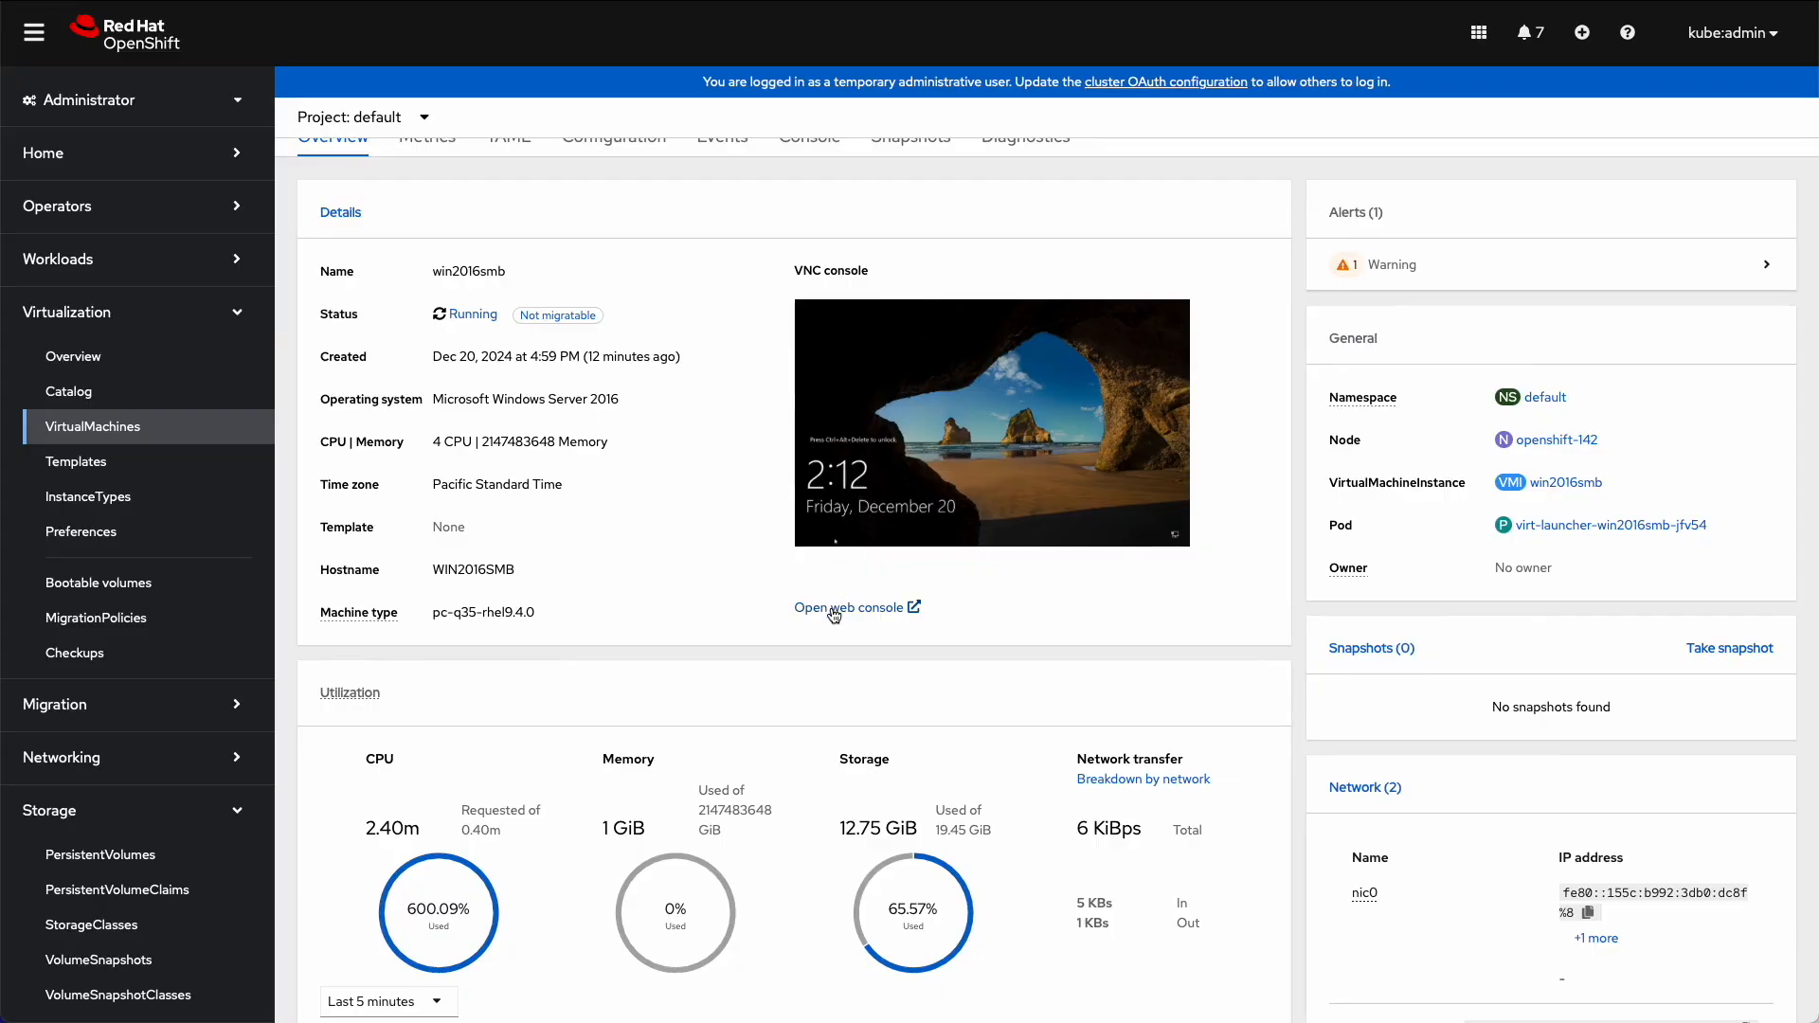
# Open the win2016smb web console from OpenShift, and inspect the C:, E:, F: and G: volumes in Disk Management.
pyautogui.click(834, 616)
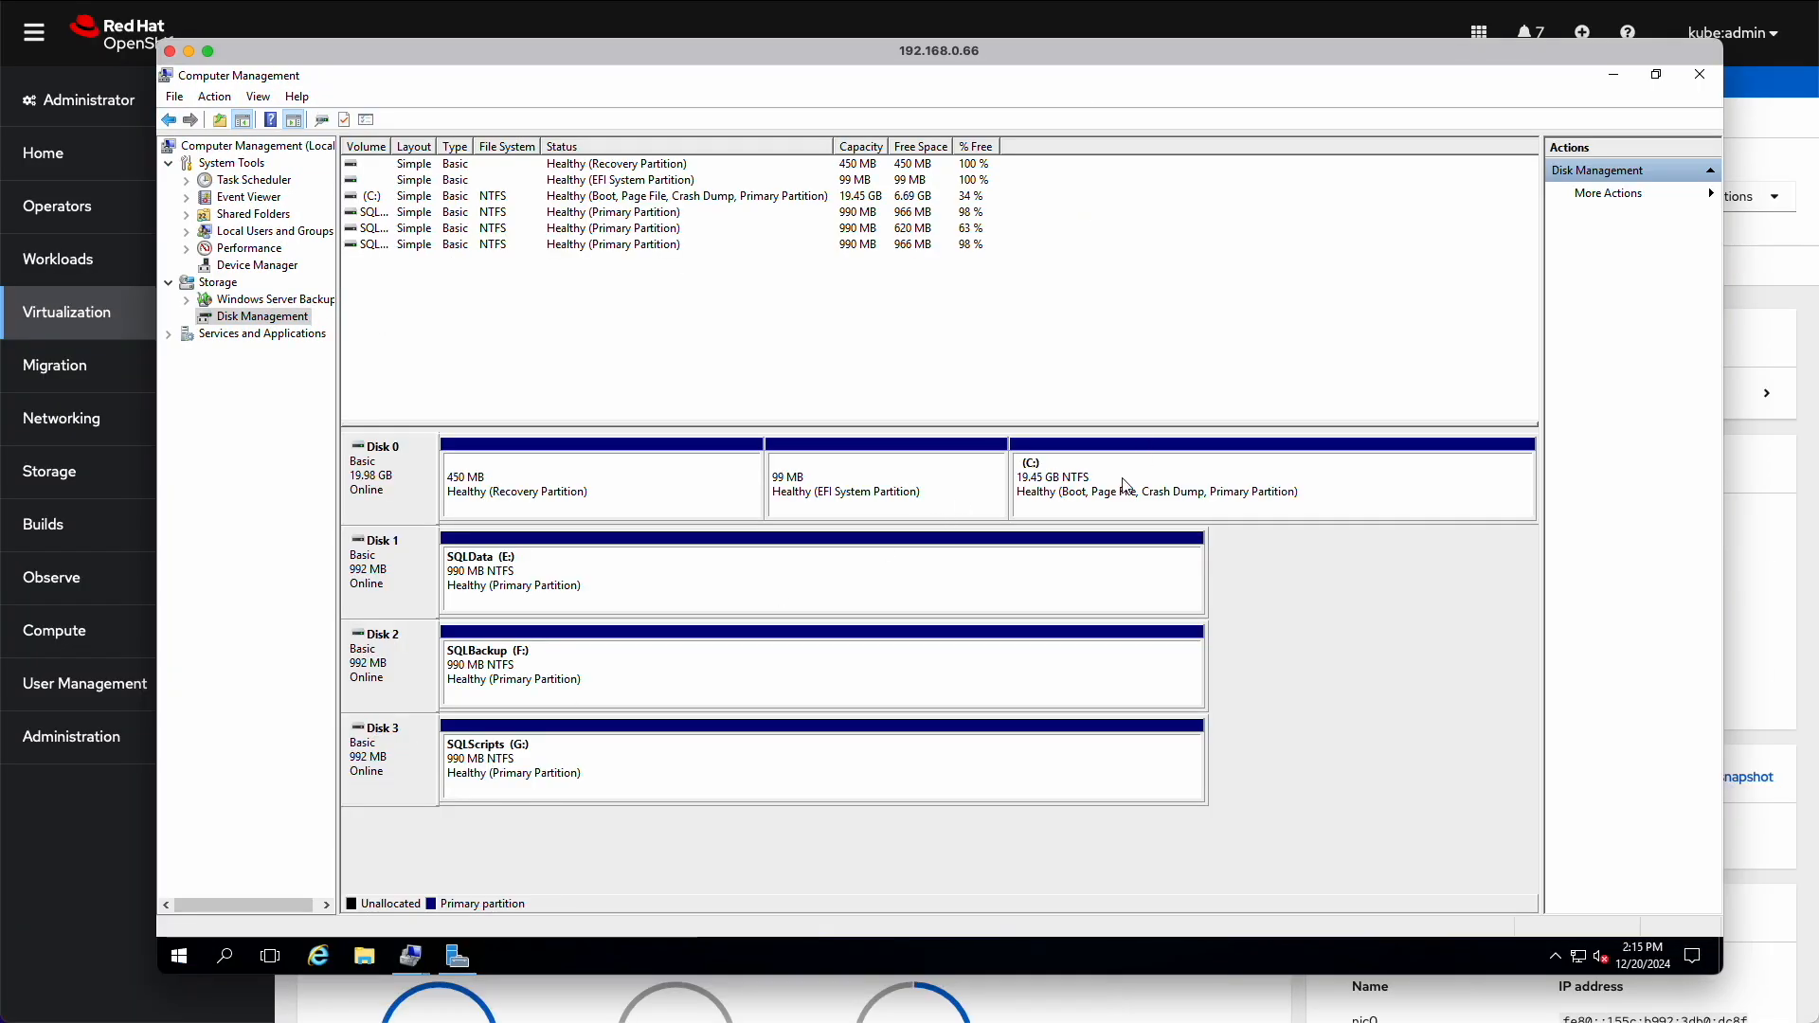
pyautogui.click(1125, 485)
pyautogui.click(596, 592)
pyautogui.click(572, 668)
pyautogui.click(543, 775)
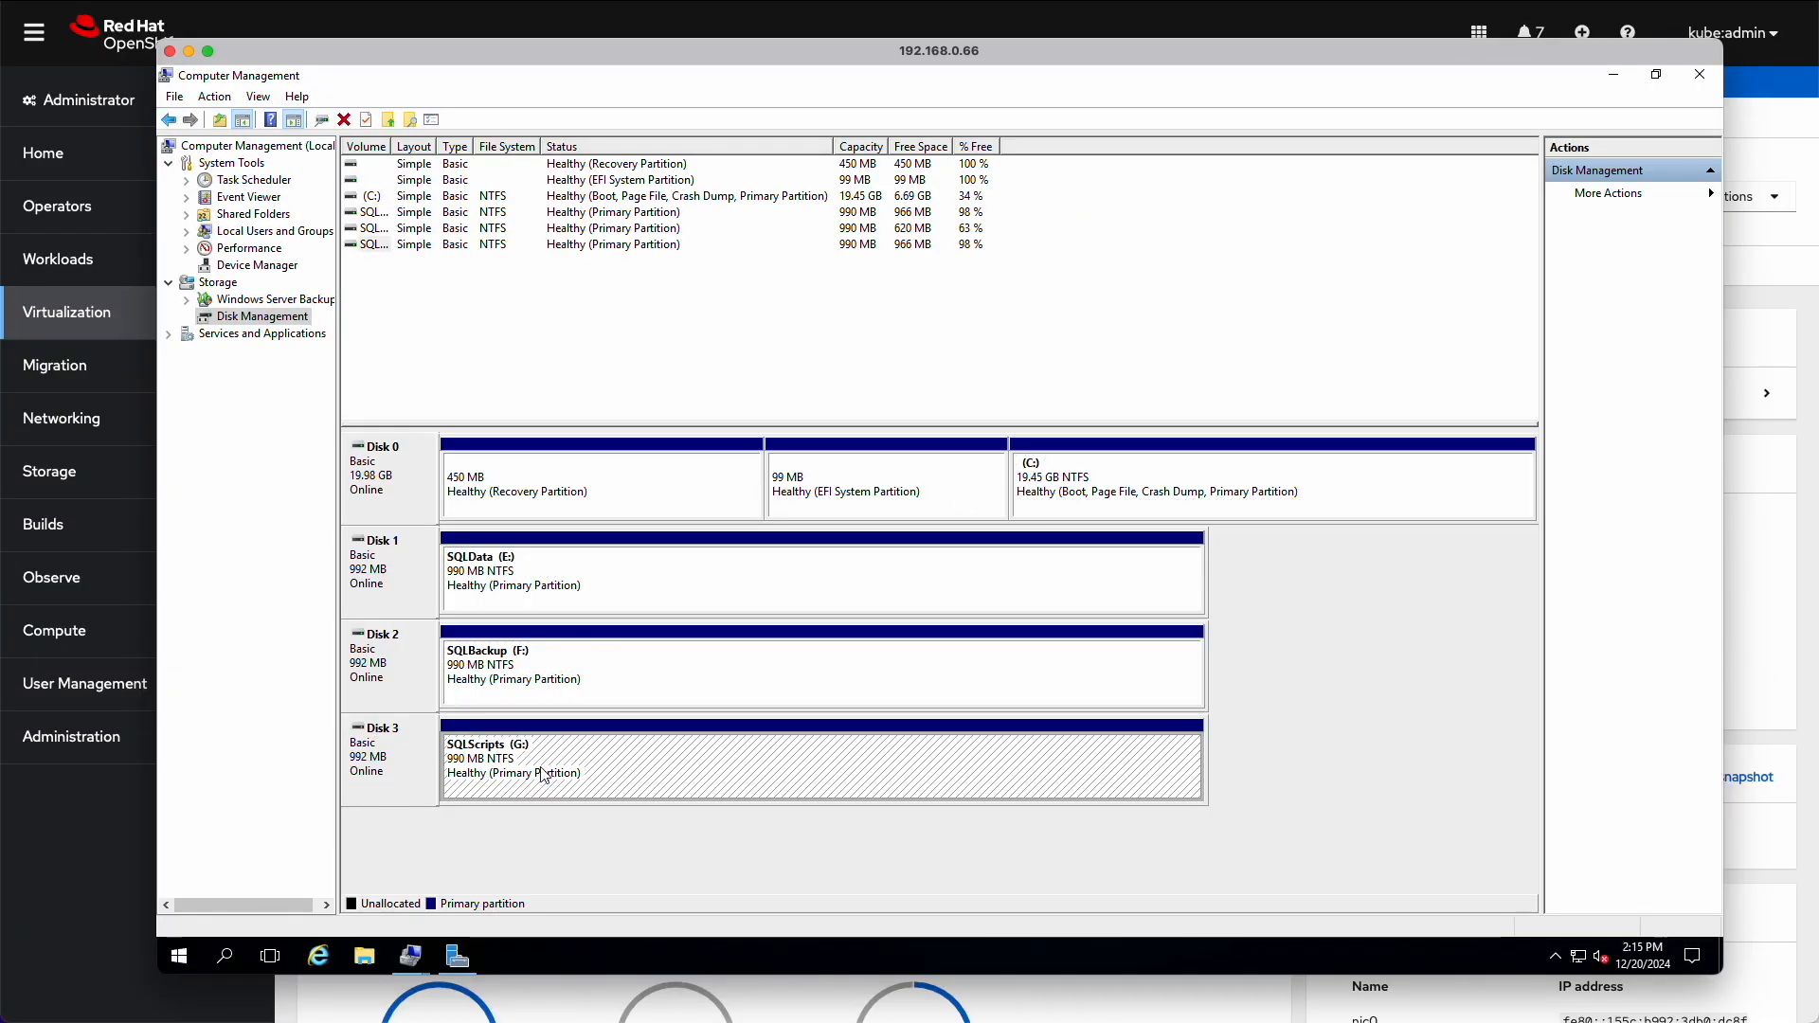
# View the device properties of Disk 1 in Disk Management and close them.
pyautogui.rightClick(414, 595)
pyautogui.click(538, 774)
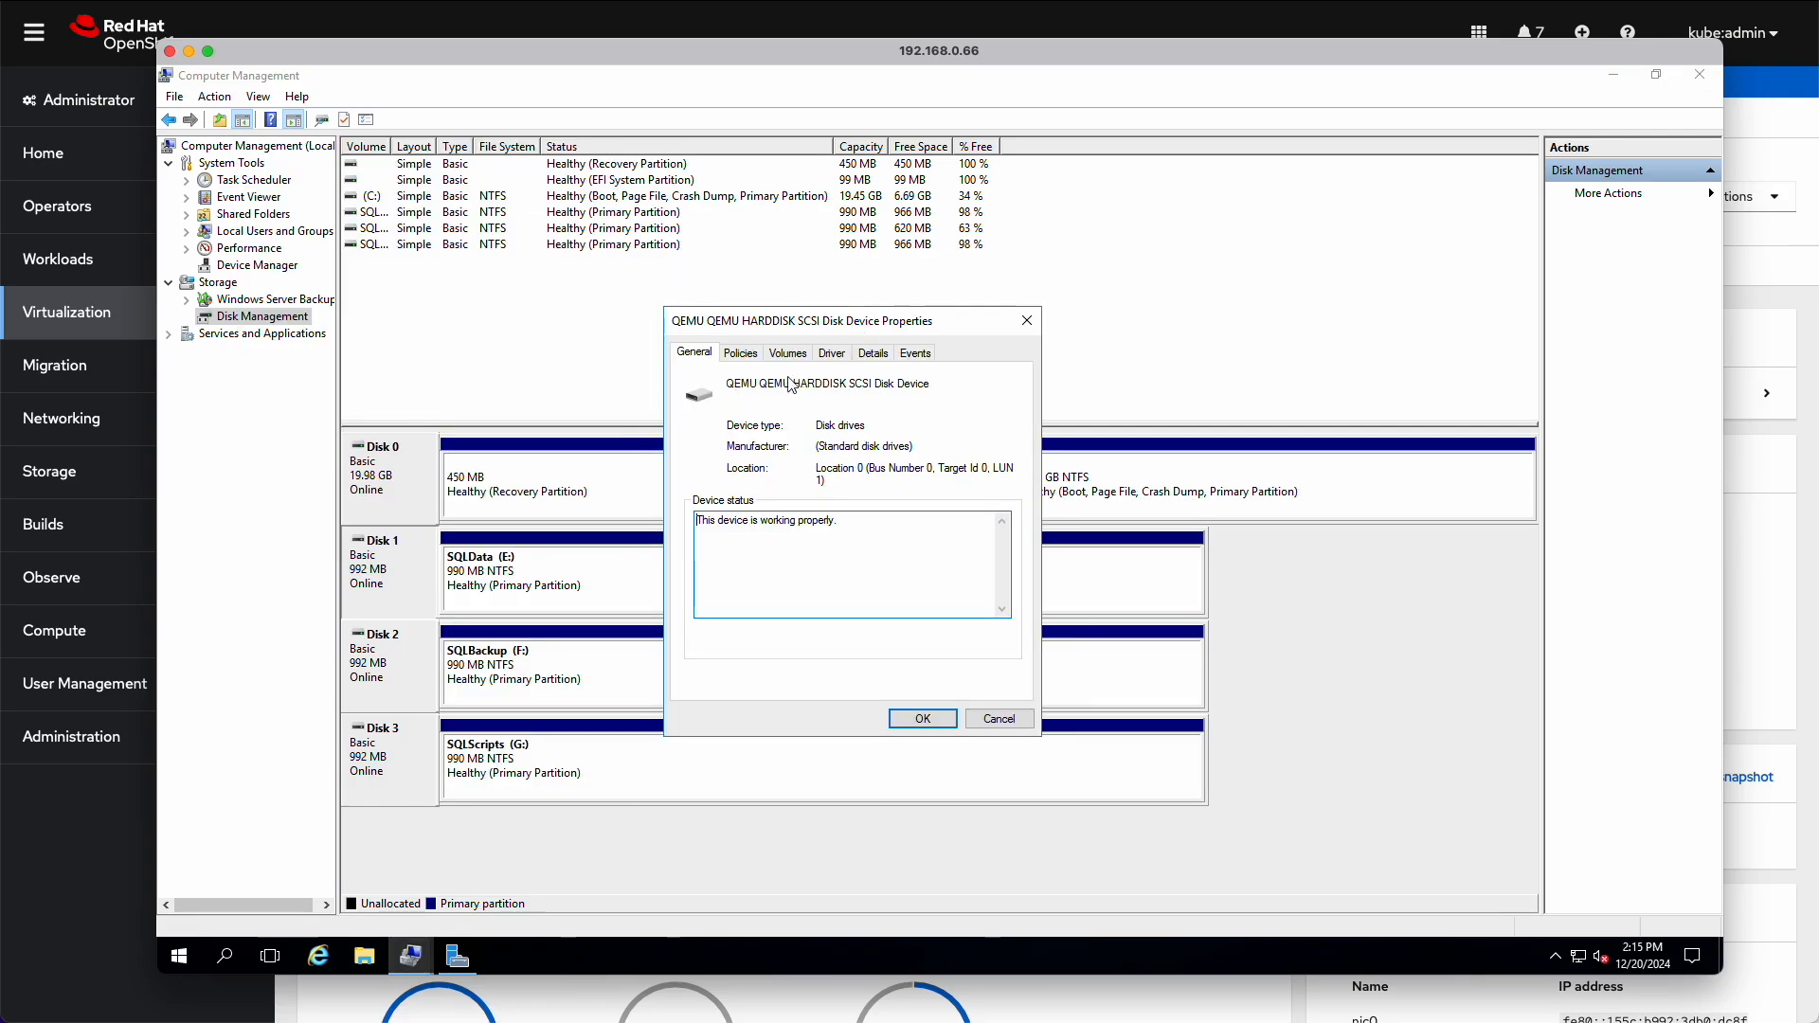
pyautogui.click(1027, 321)
pyautogui.moveTo(916, 56); pyautogui.dragTo(910, 69)
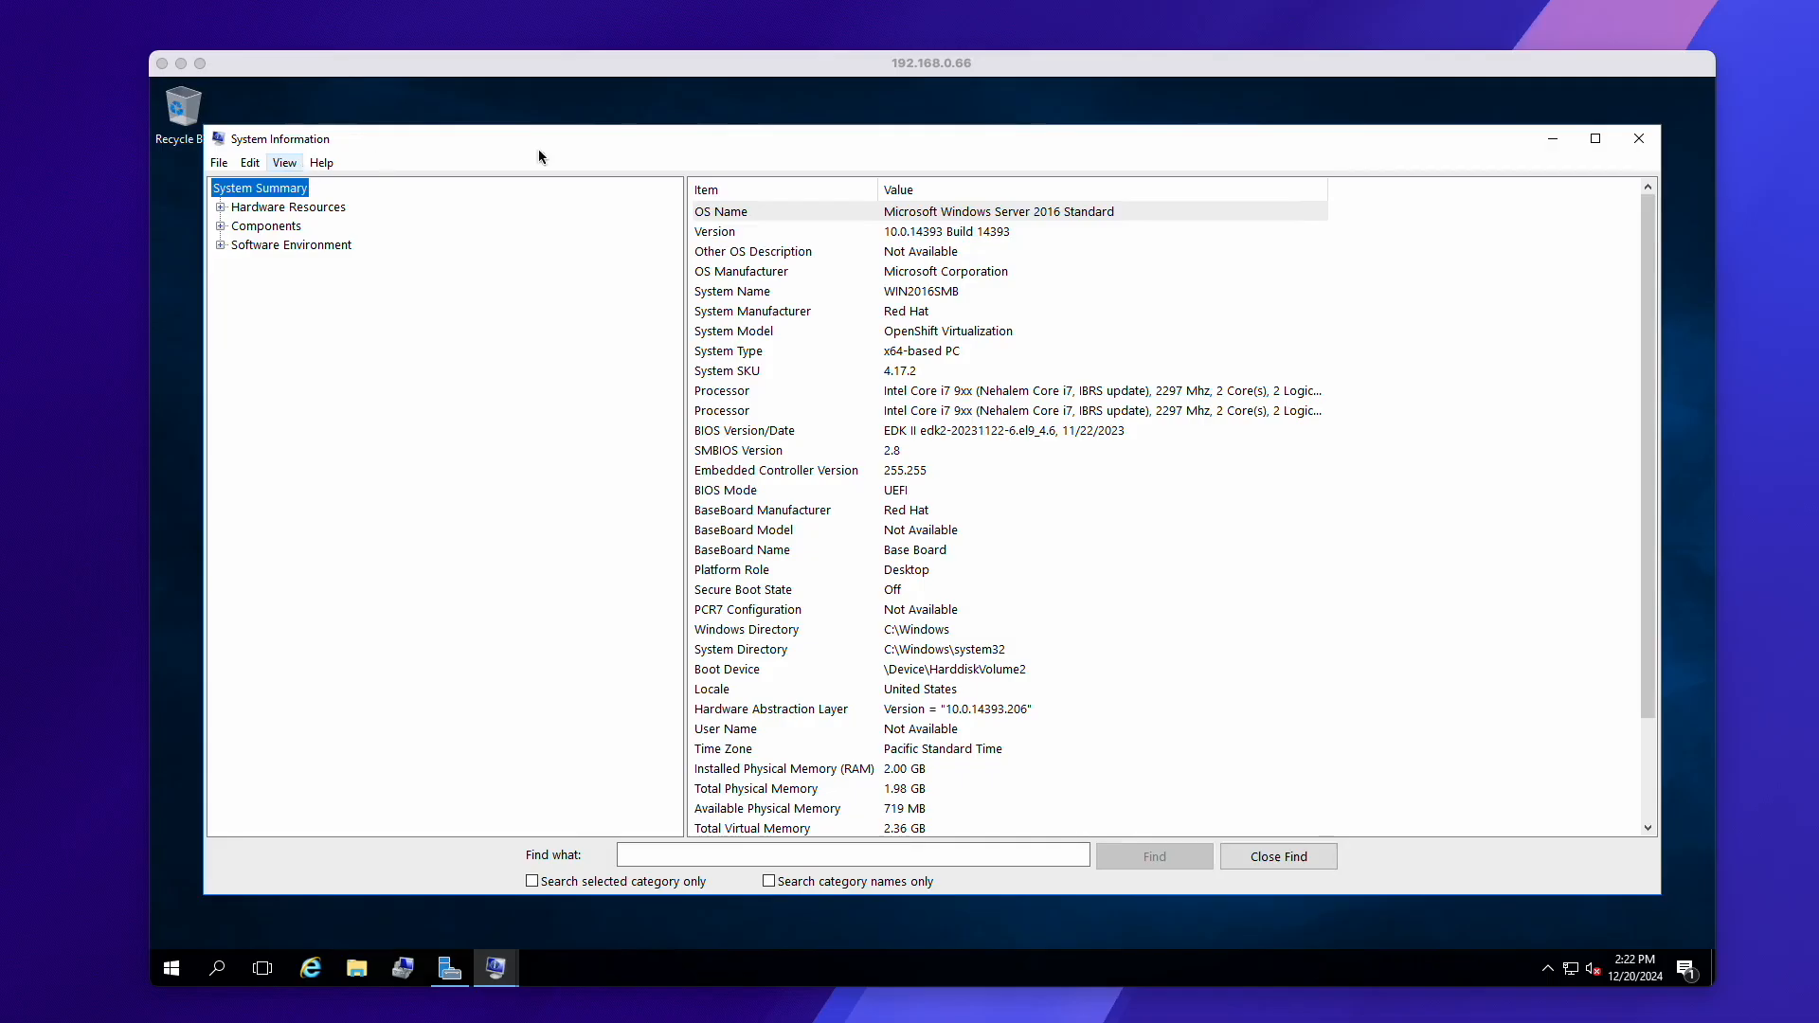
# Check the system name and system model of the migrated VM in System Information.
pyautogui.click(1032, 253)
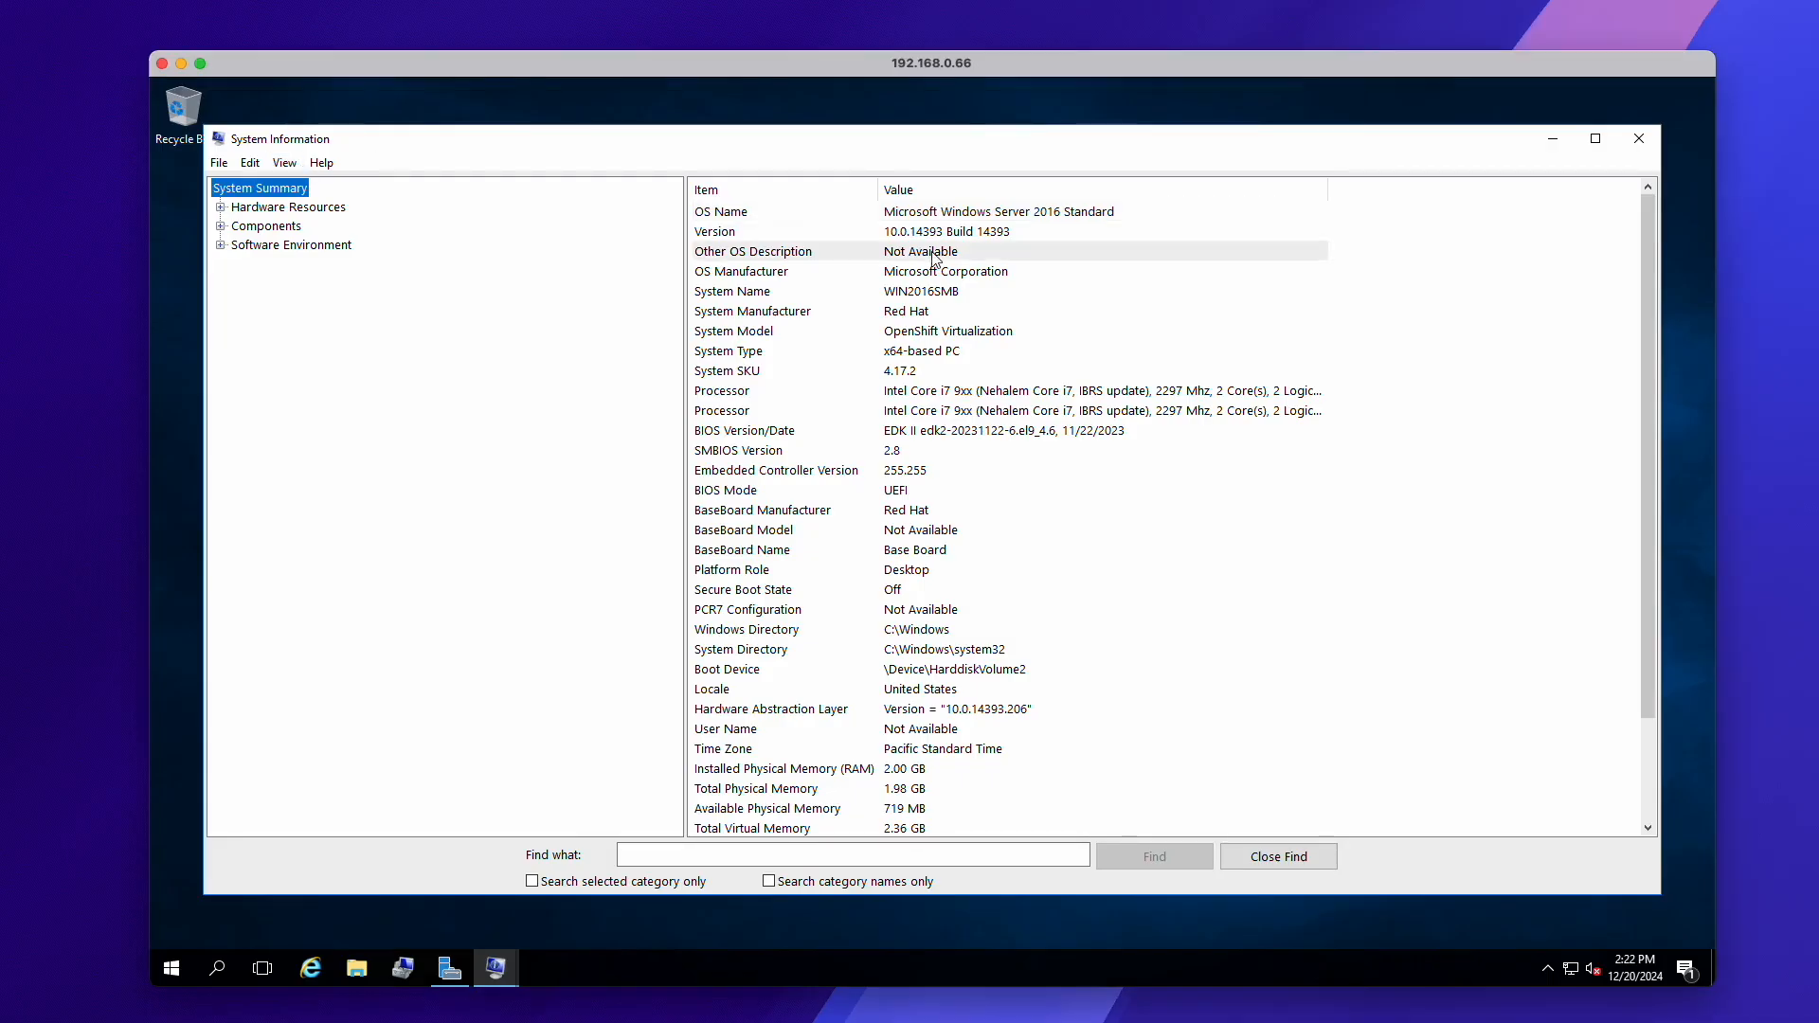
pyautogui.click(965, 292)
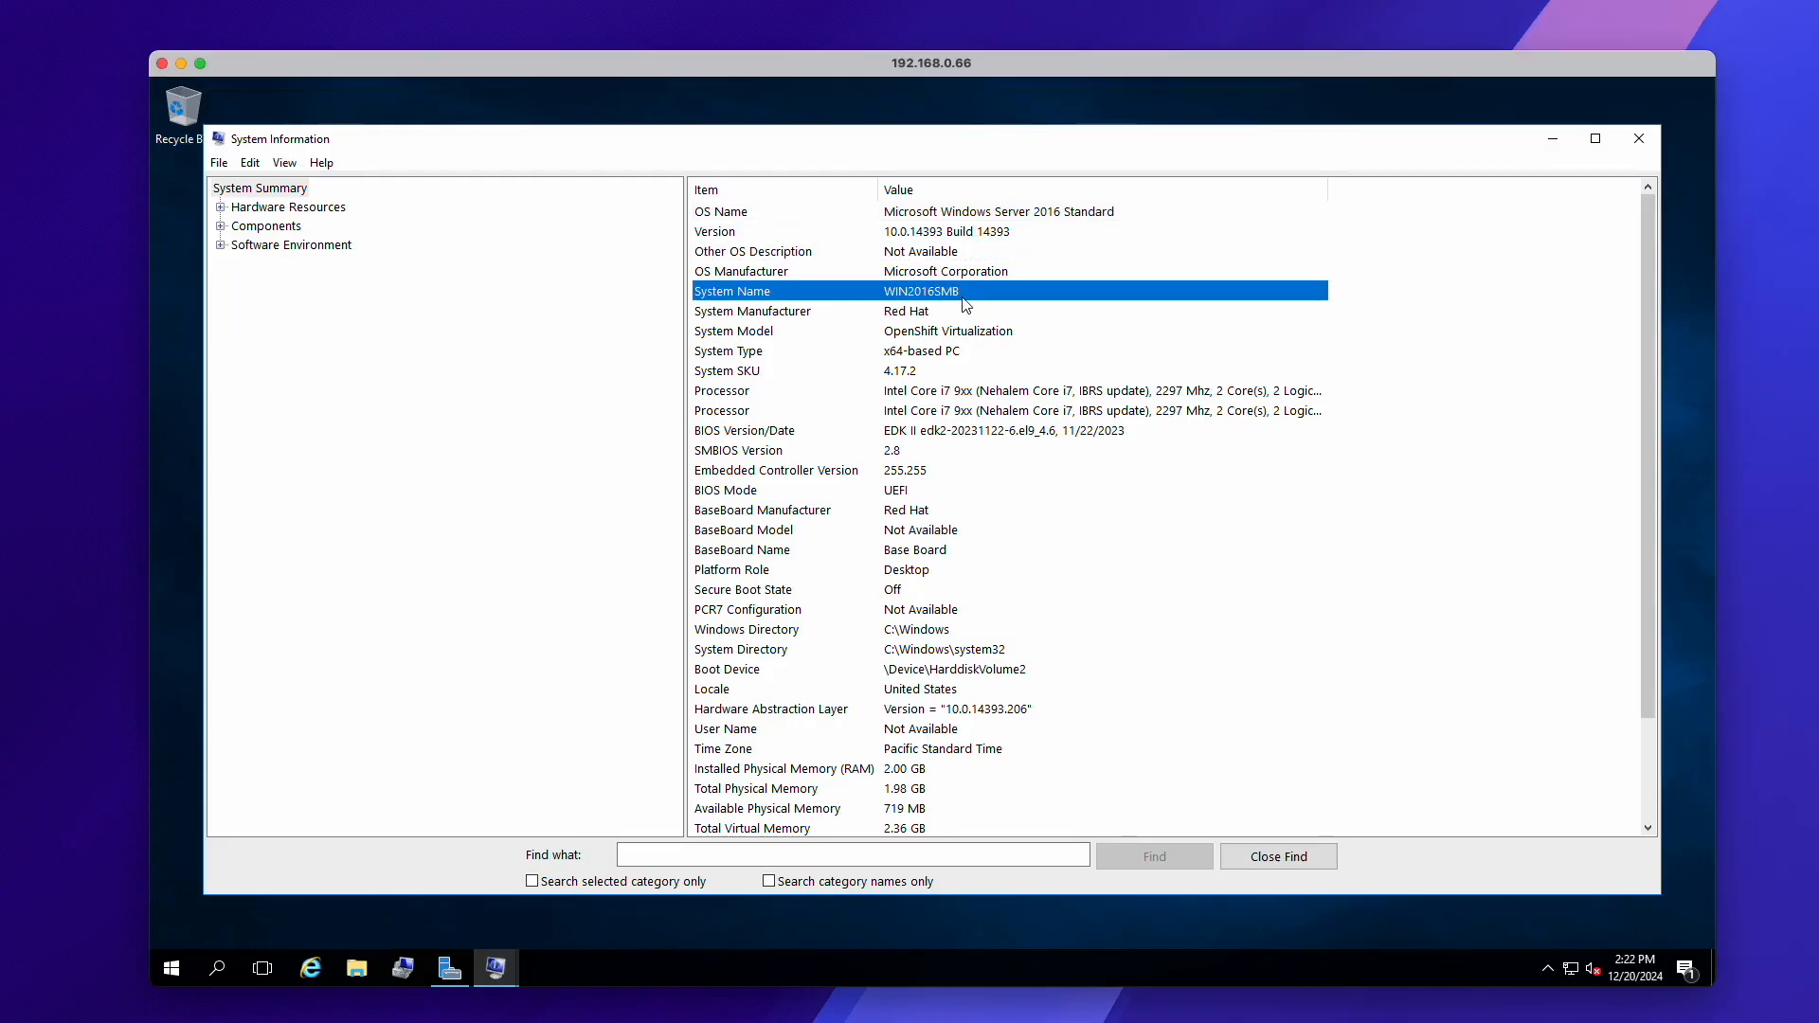
pyautogui.click(886, 338)
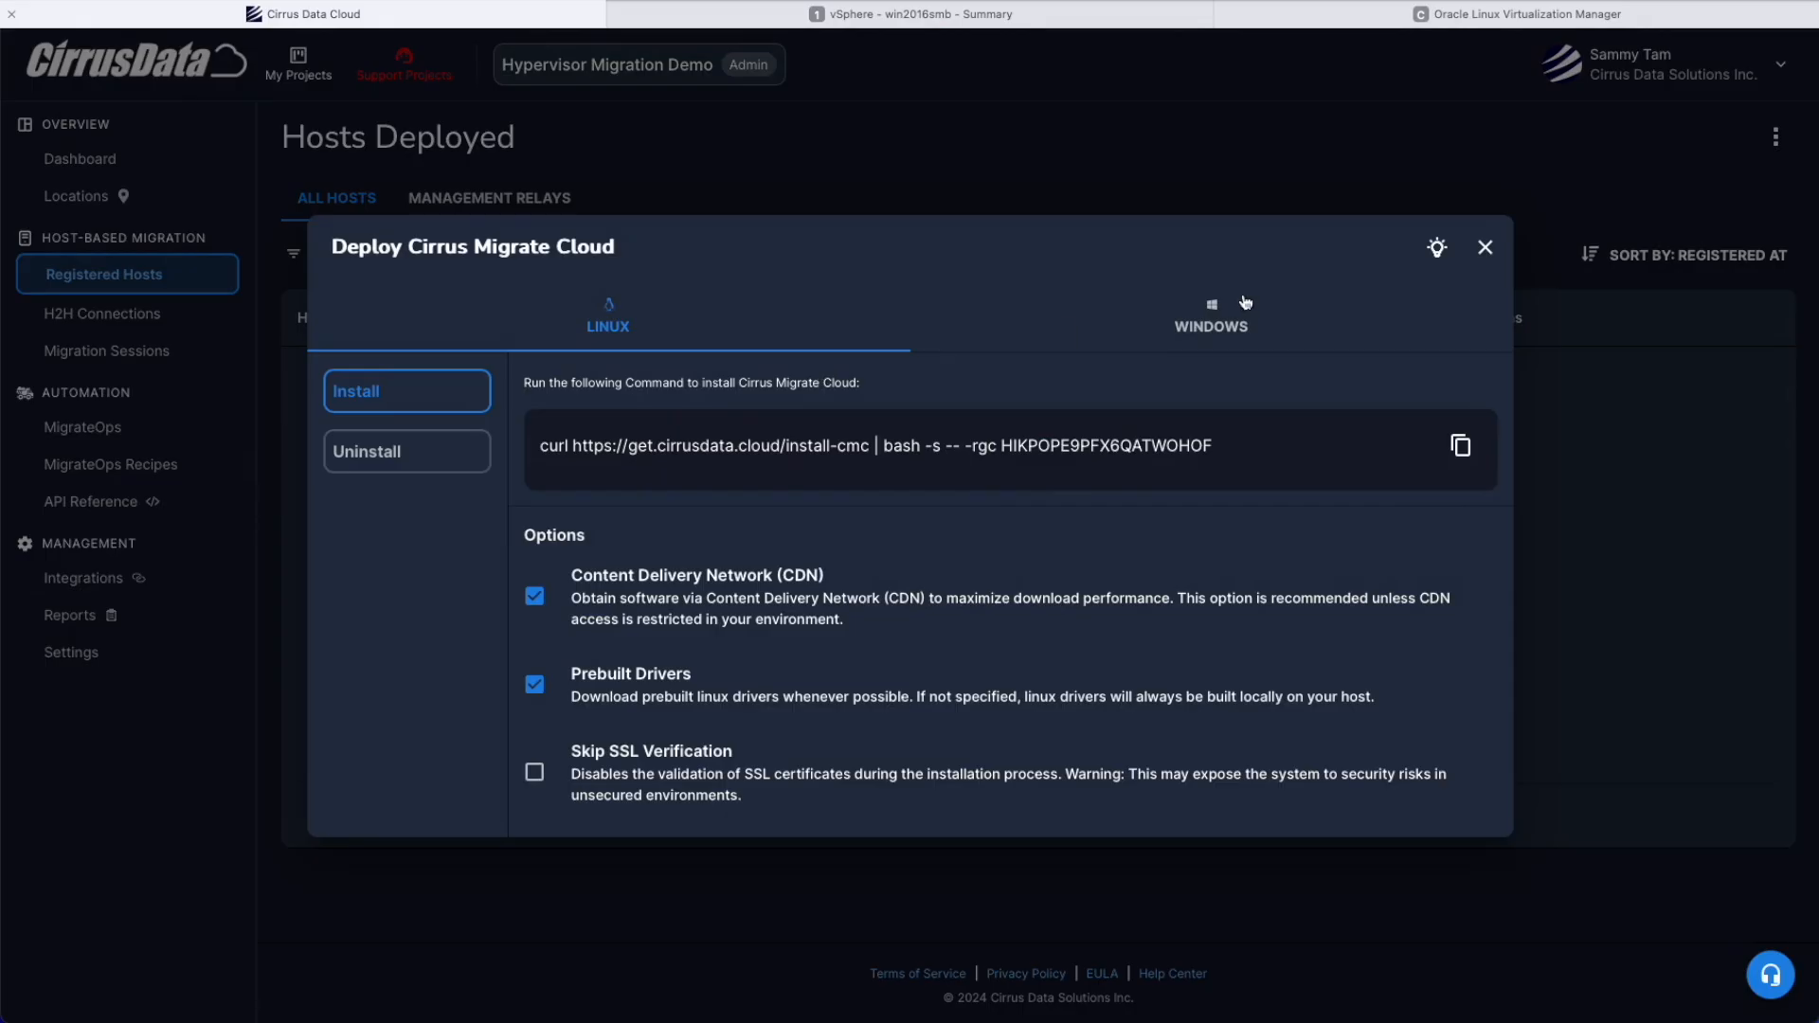
# Copy the Windows installation command for Cirrus Migrate Cloud from the host deployment dialog in Cirrus Data Cloud.
pyautogui.click(1209, 309)
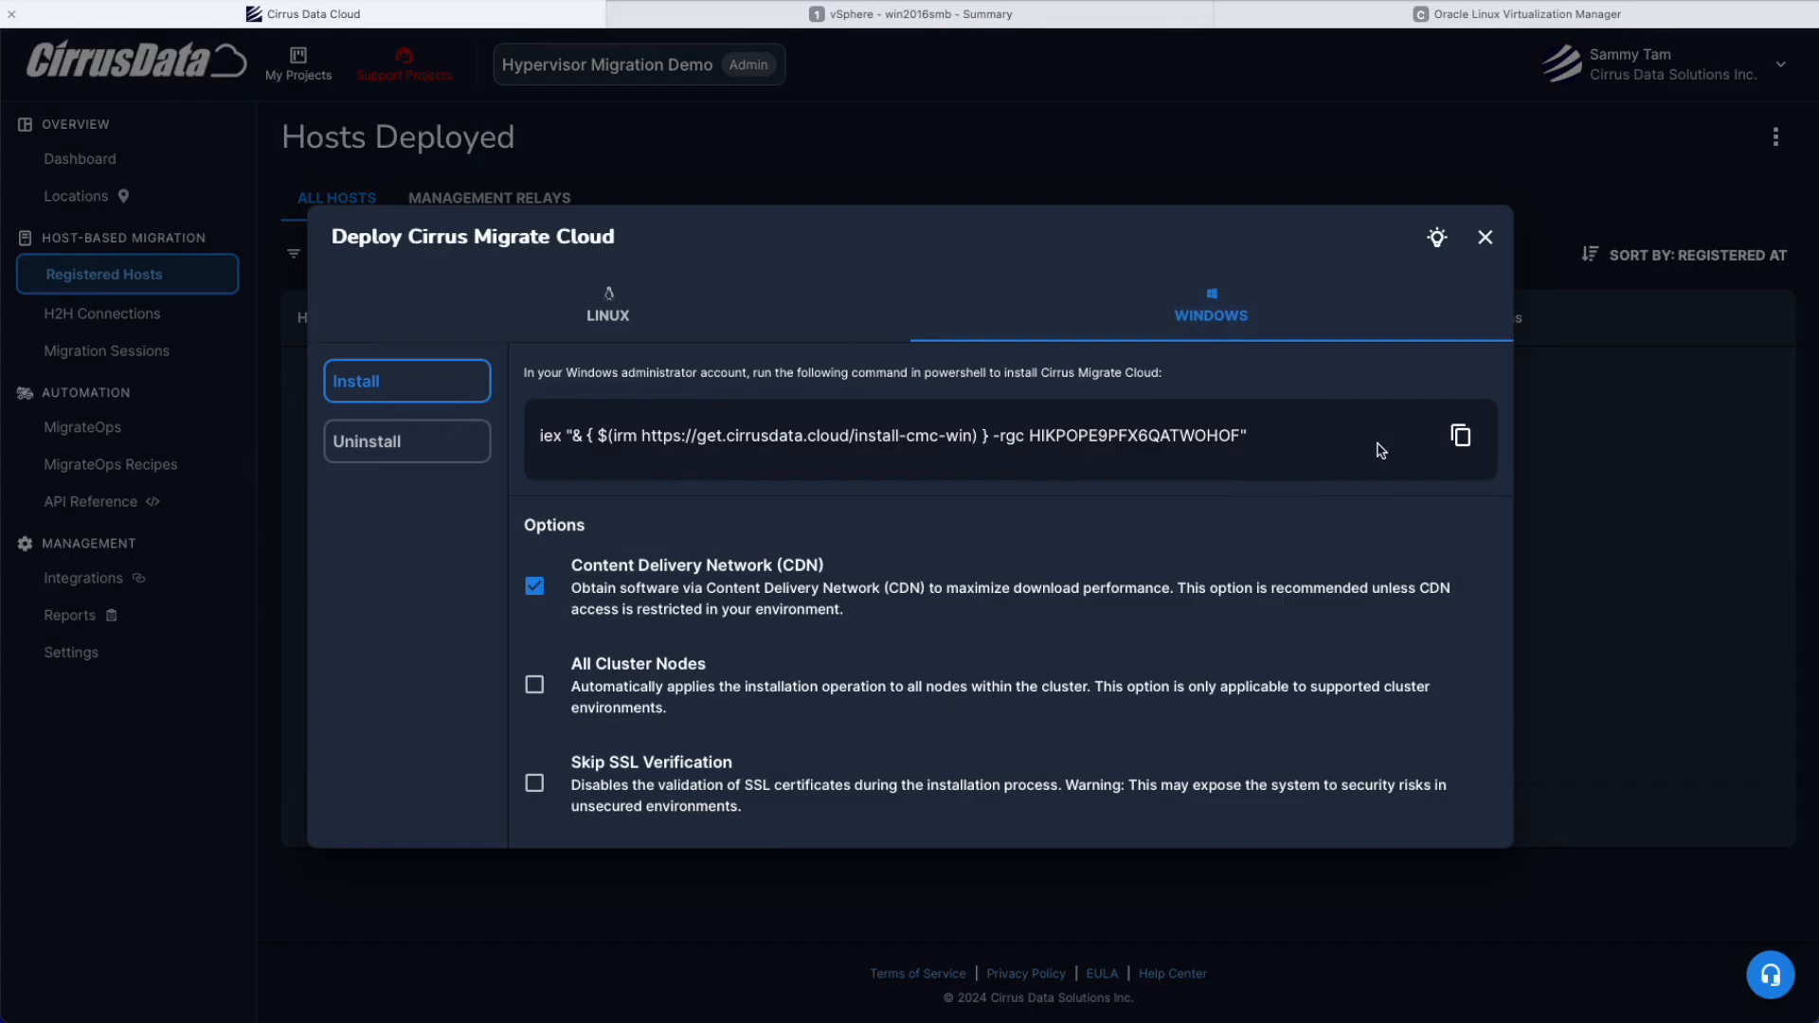
pyautogui.click(1458, 435)
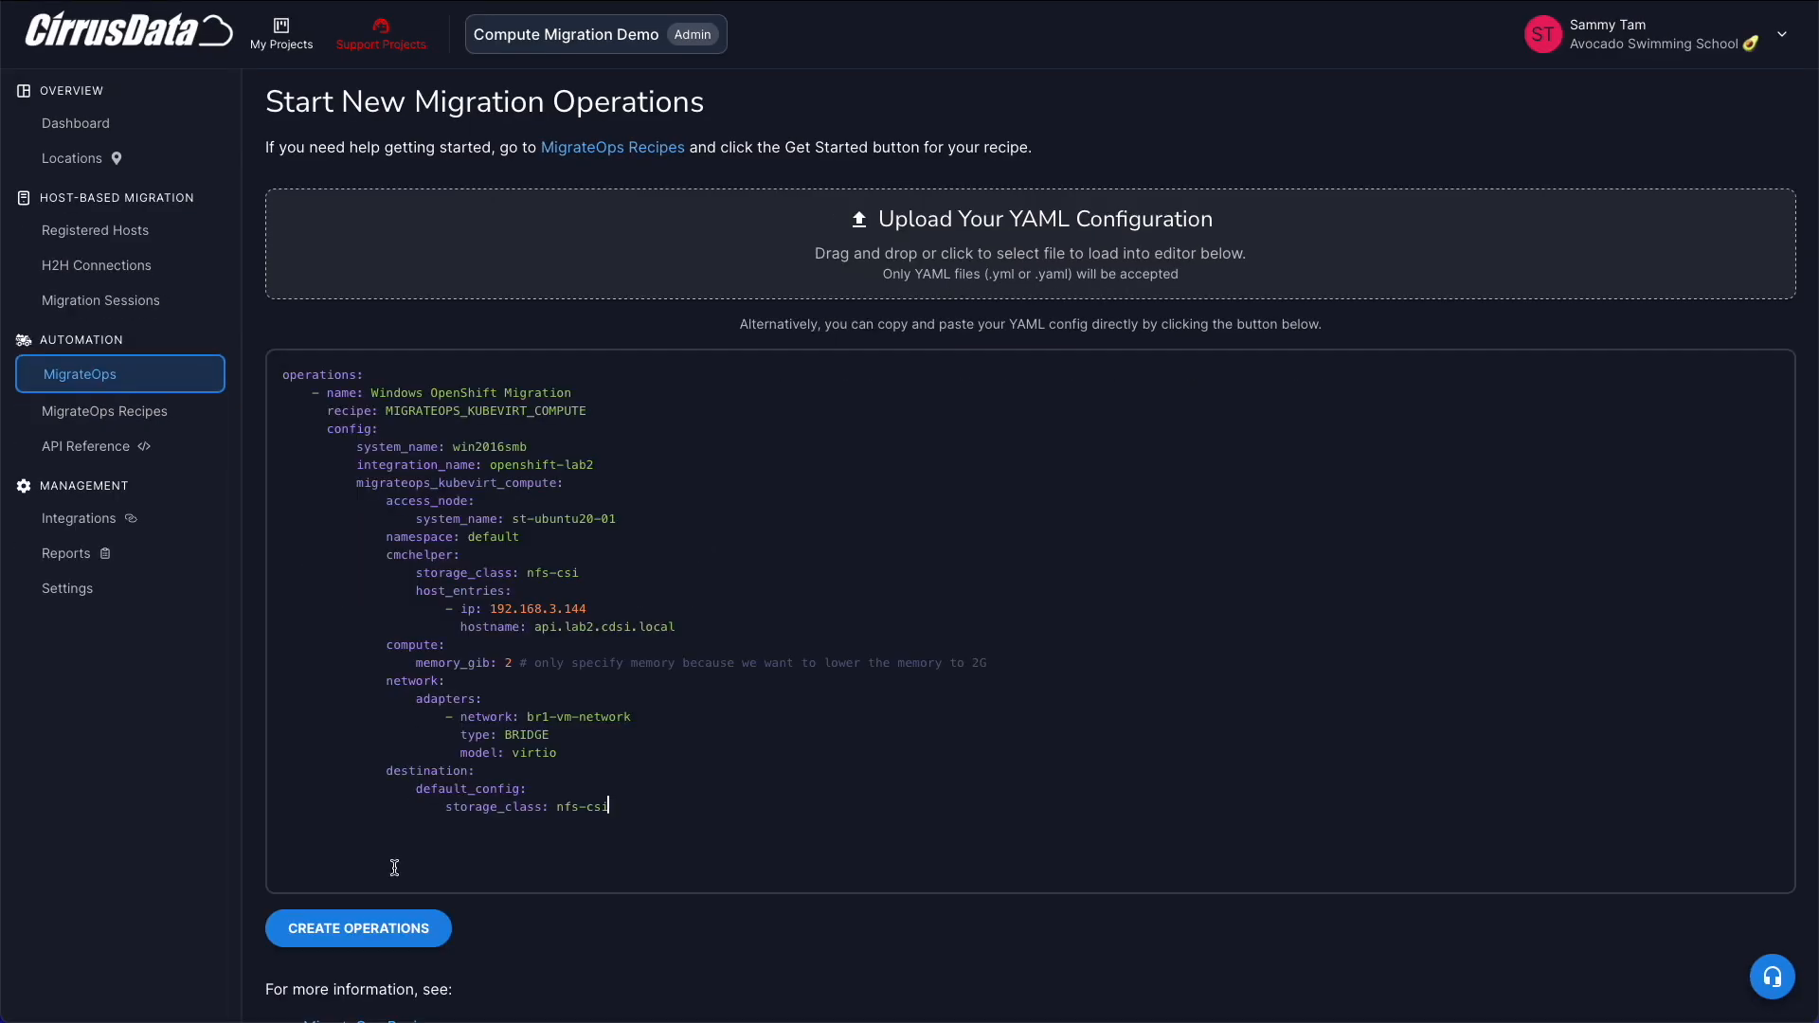
# Create the Windows OpenShift Migration operation for win2016smb from the YAML configuration in the editor, and open its details.
pyautogui.click(359, 929)
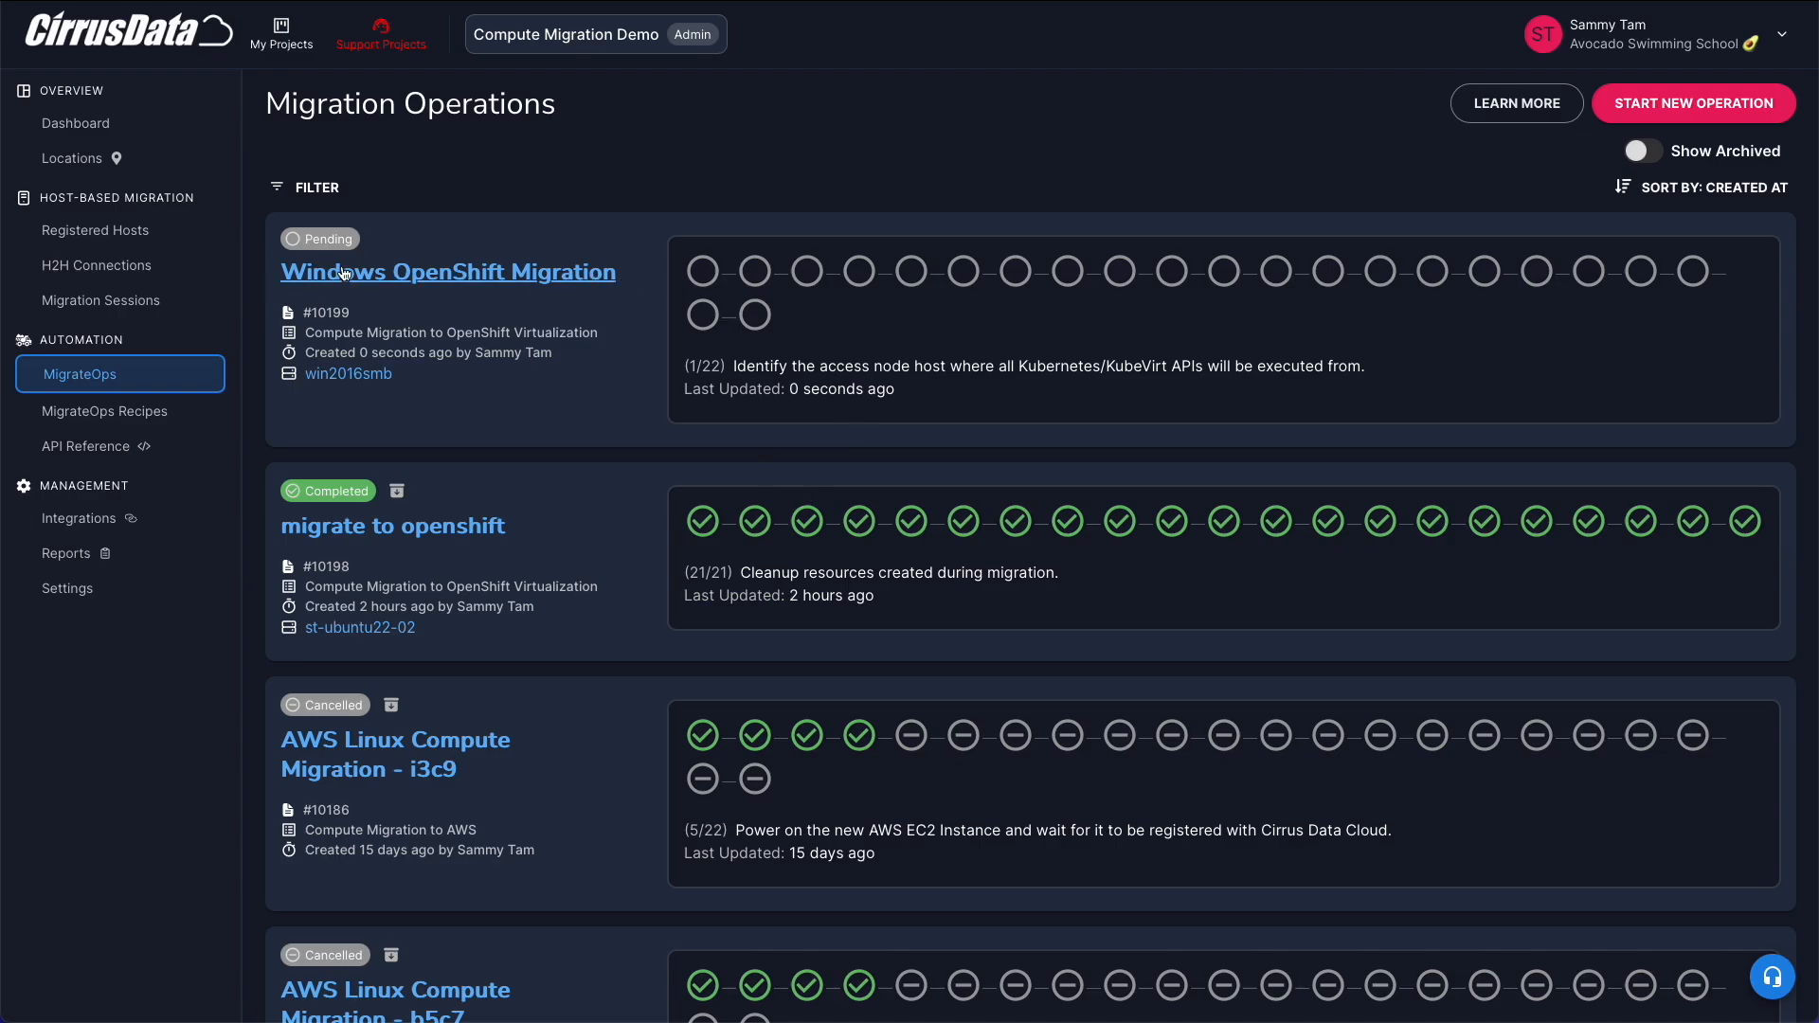
pyautogui.click(468, 275)
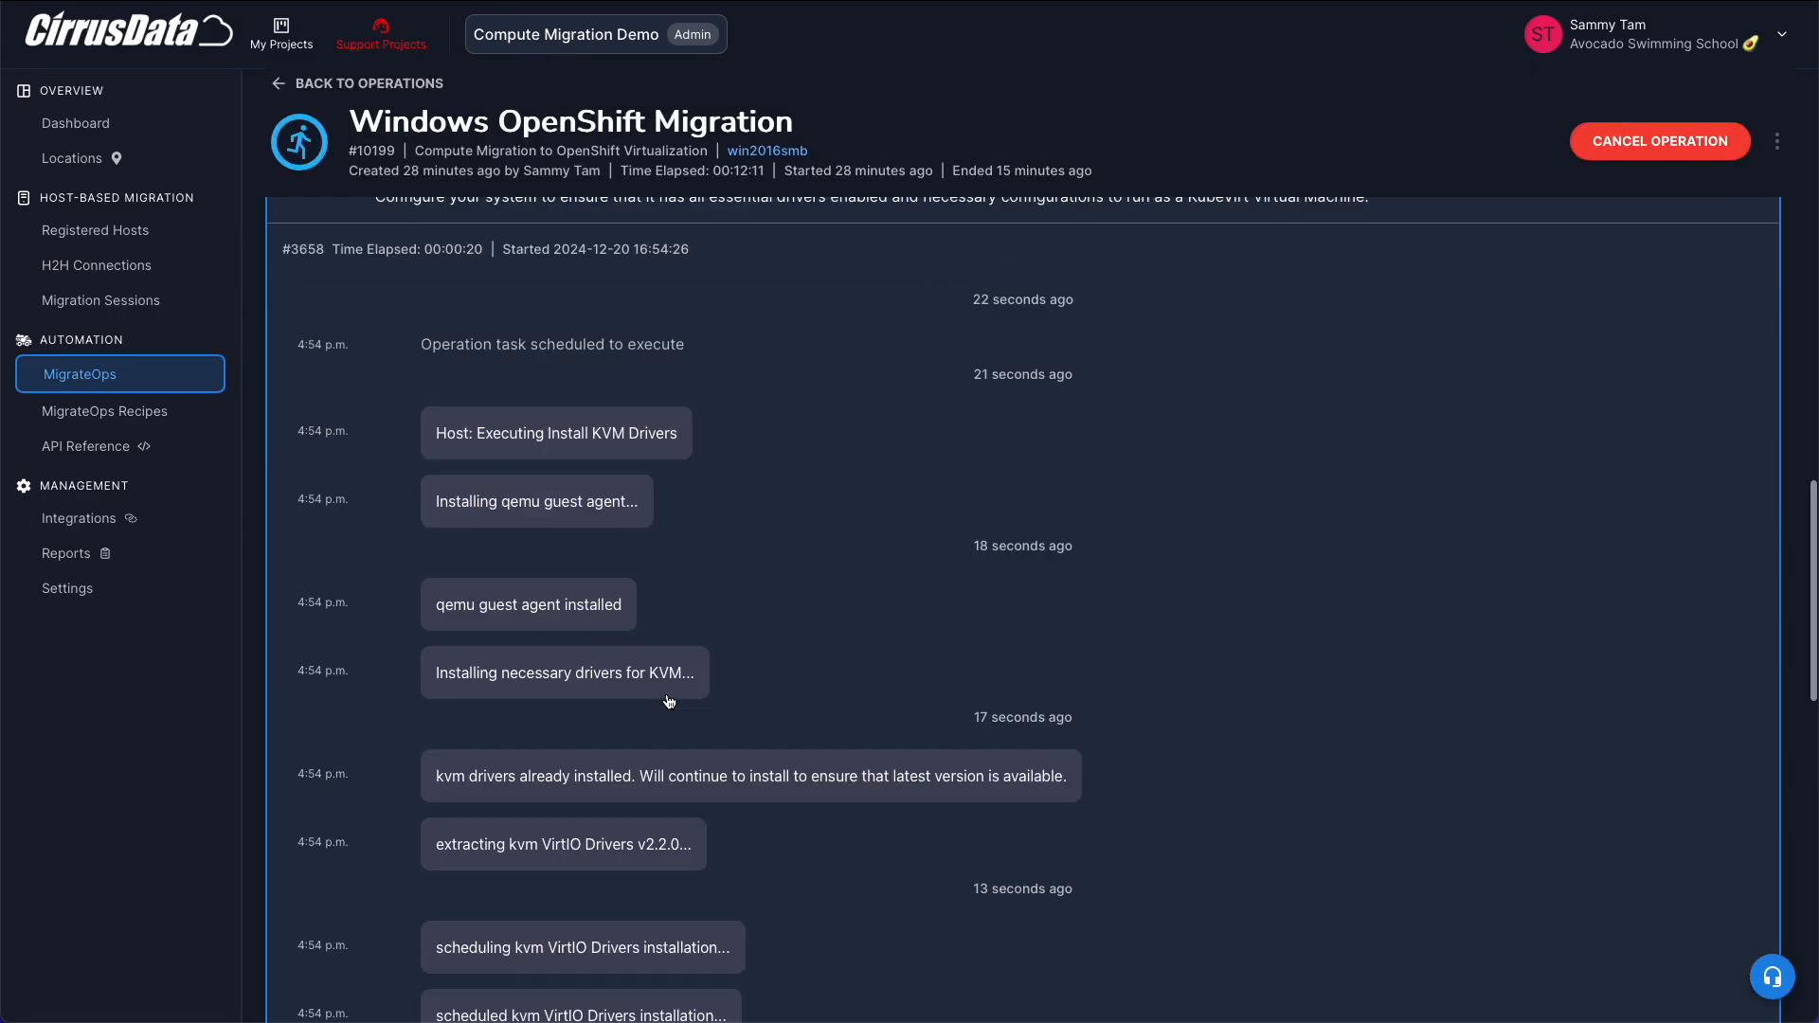
# Examine the qemu guest agent and KVM driver installation entries in the Windows OpenShift Migration task log.
pyautogui.scroll(-1, 669, 696)
pyautogui.moveTo(435, 506); pyautogui.dragTo(621, 513)
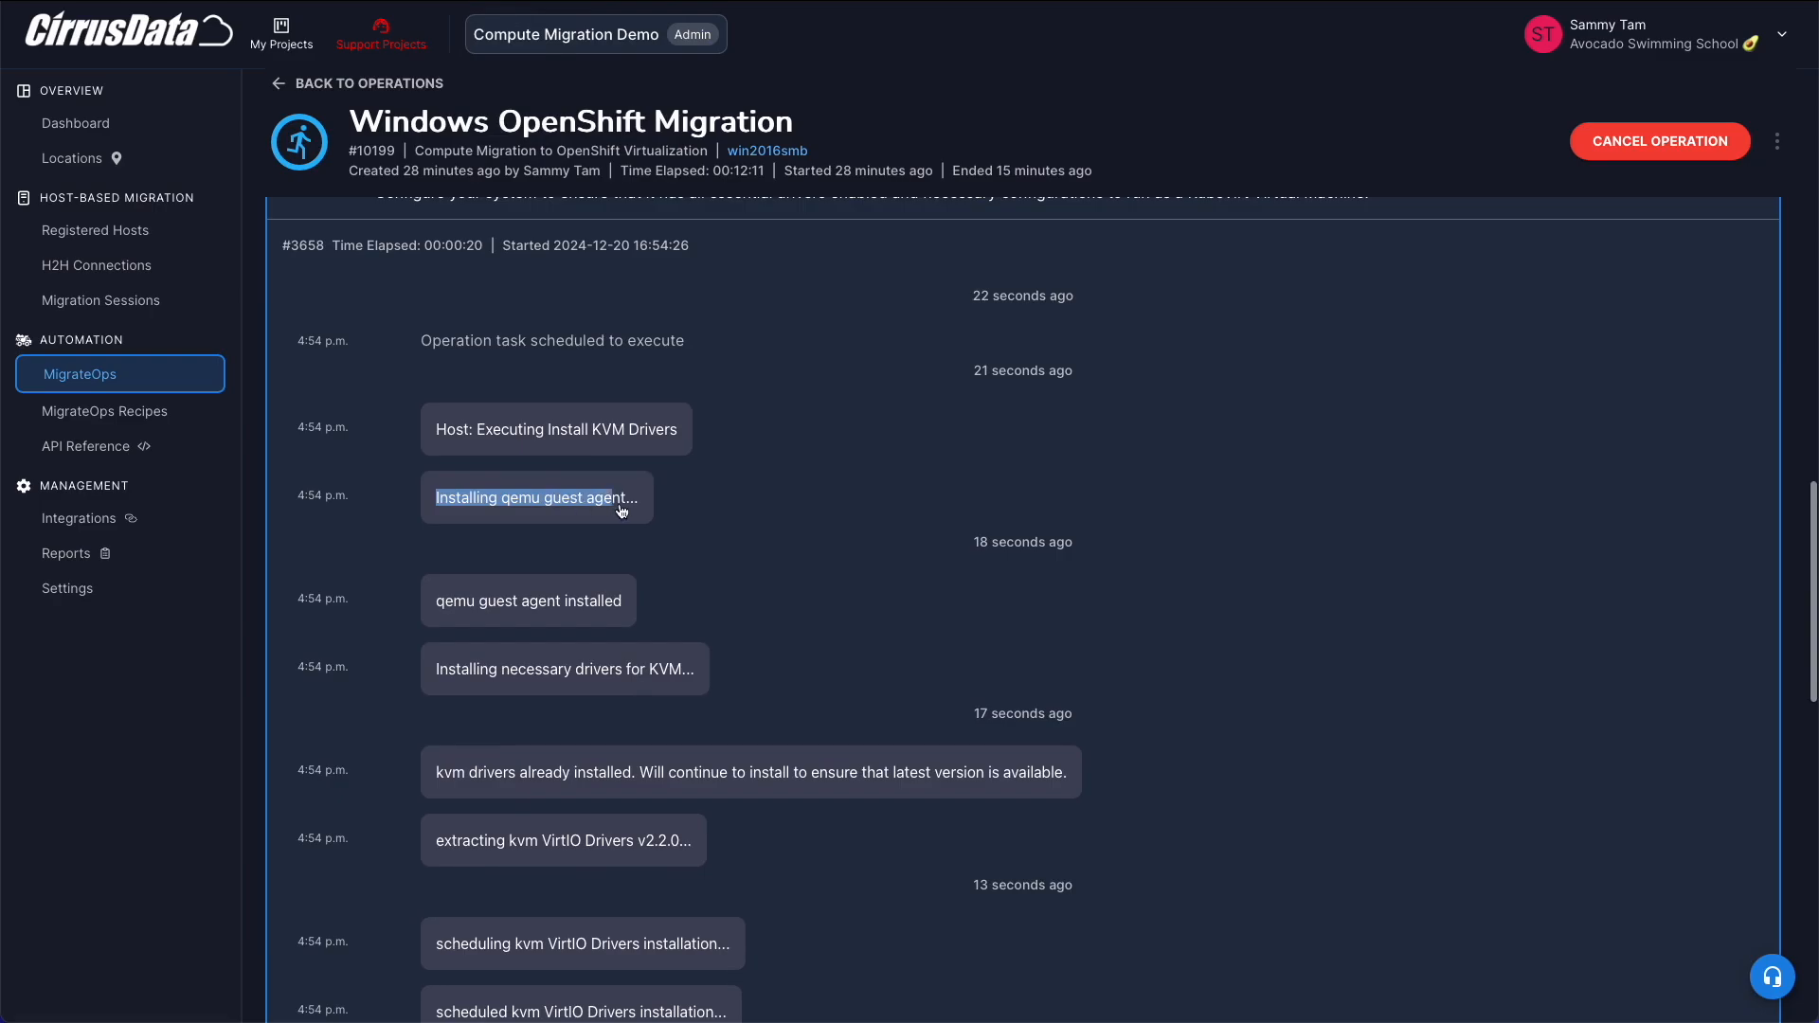
pyautogui.click(580, 516)
# Examine the production VM's CPU and memory settings in the task log, and review the operation's tasks back to the Validation phase.
pyautogui.moveTo(448, 321); pyautogui.dragTo(914, 327)
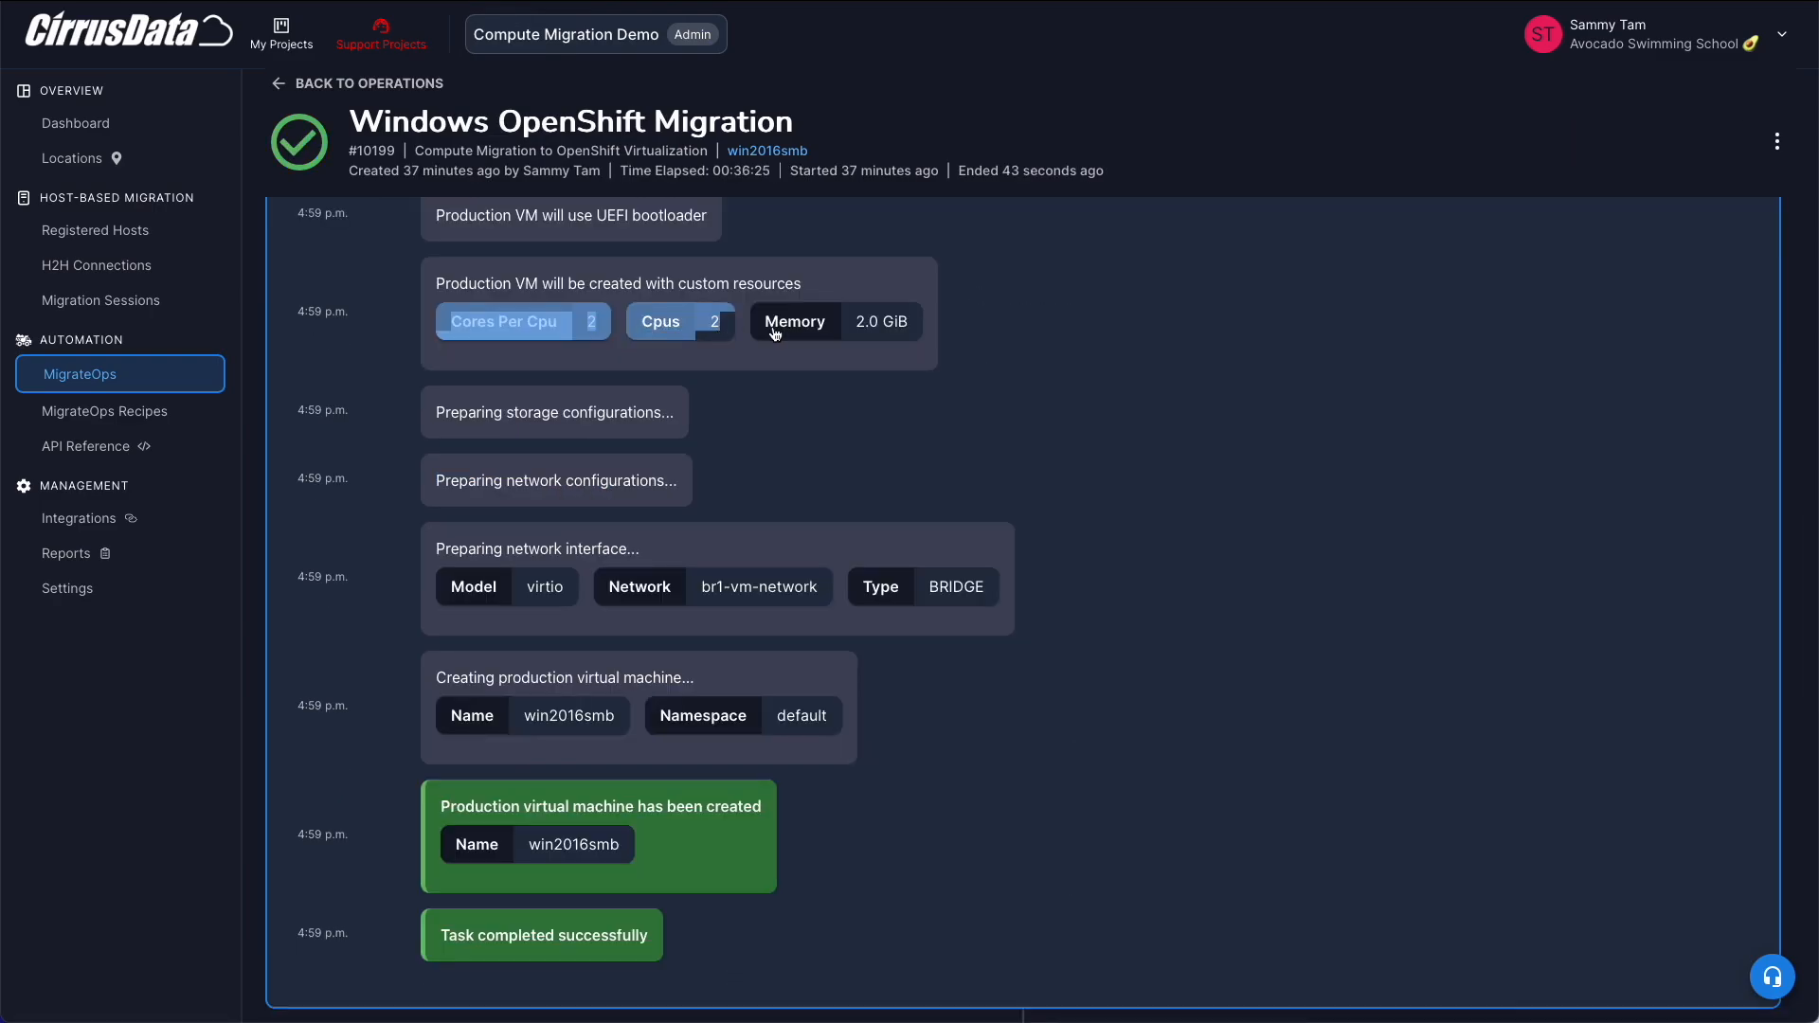
pyautogui.click(886, 327)
pyautogui.scroll(10, 886, 326)
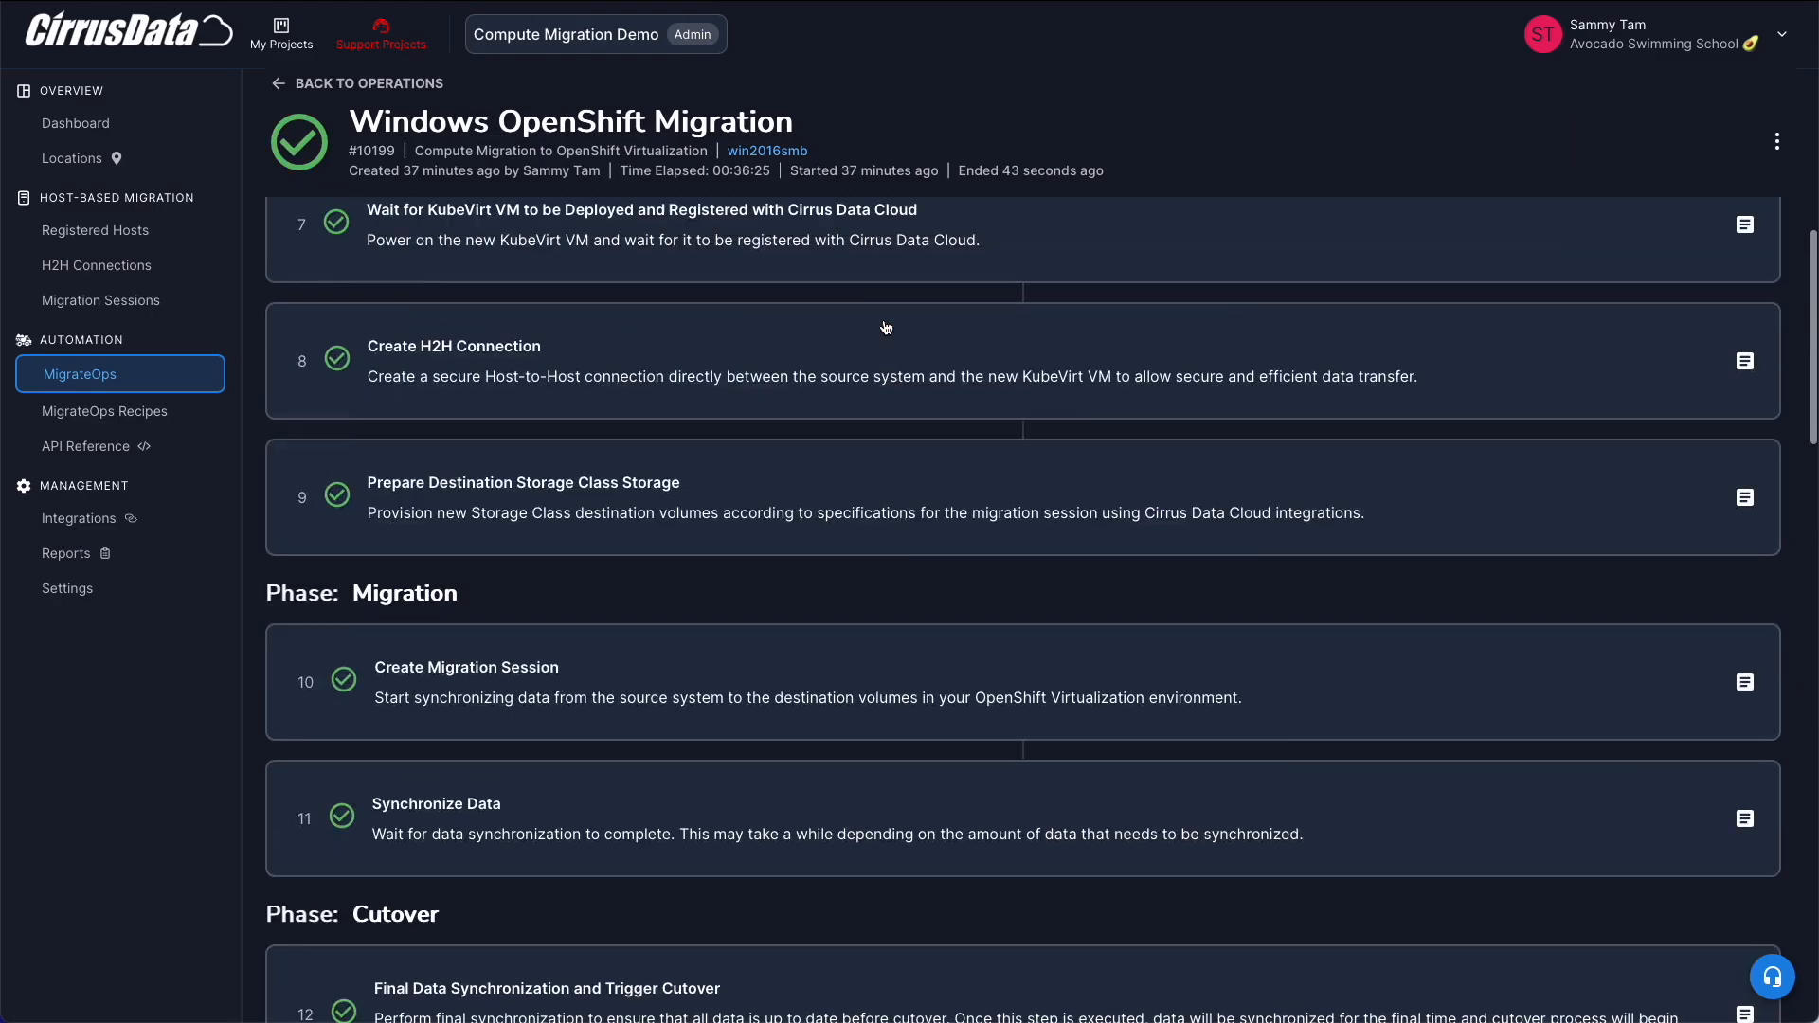
pyautogui.scroll(10, 886, 327)
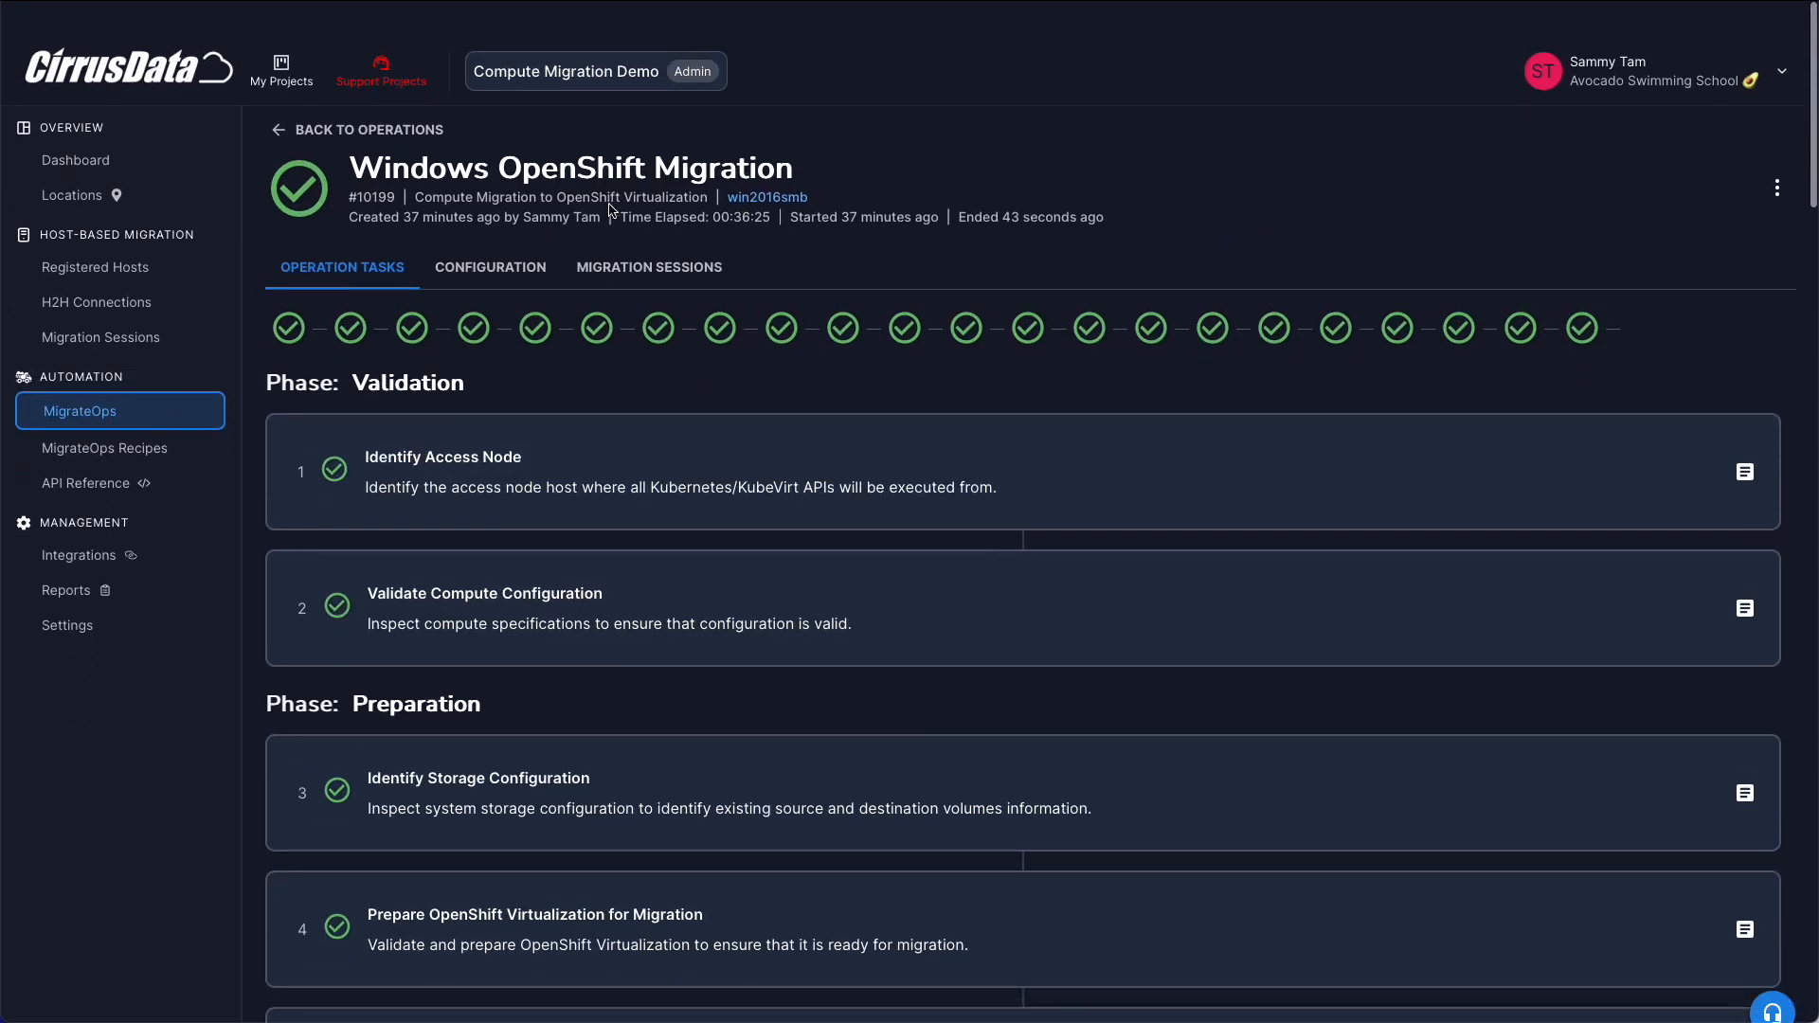
pyautogui.scroll(-1, 611, 210)
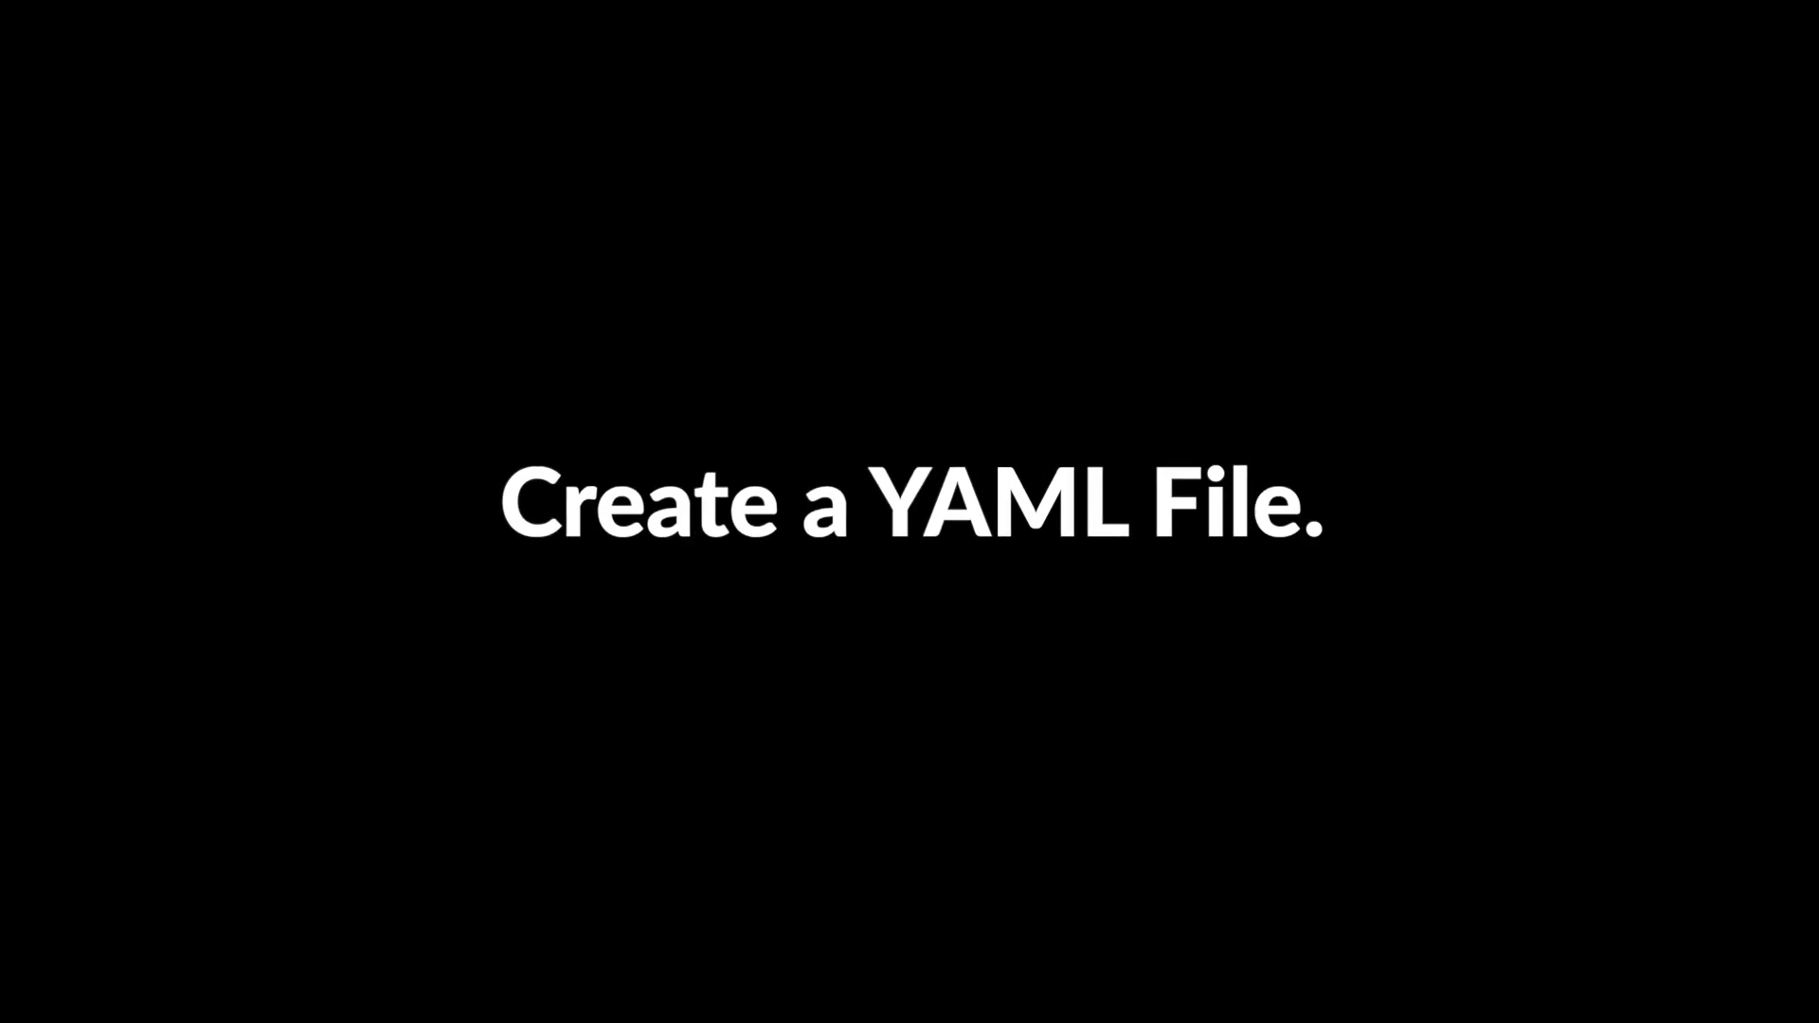